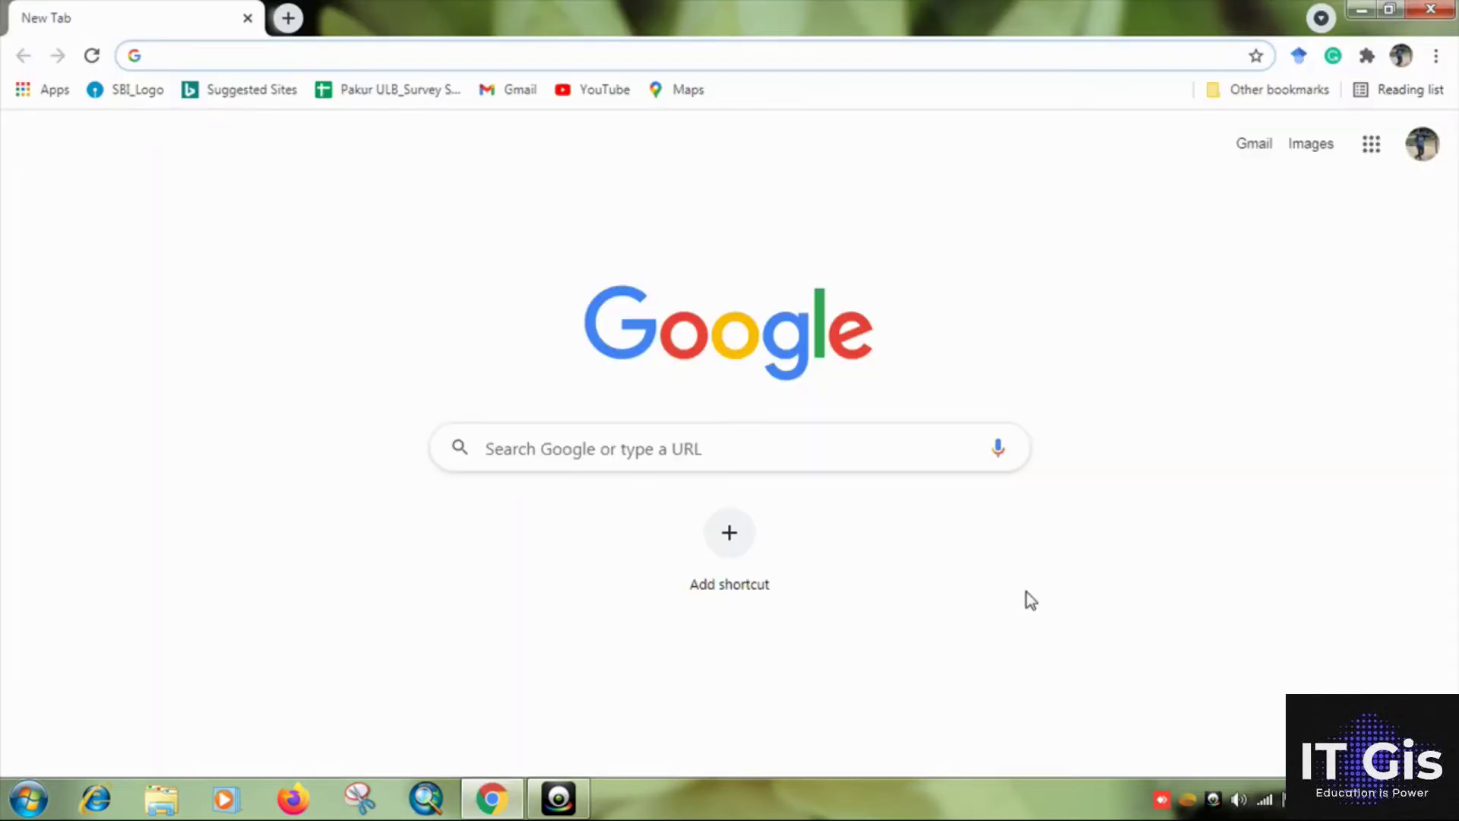
- Search Google for "google earth pro download" and open the Earth Versions page of Google Earth
{"action": "left_click", "coordinate": [734, 452]}
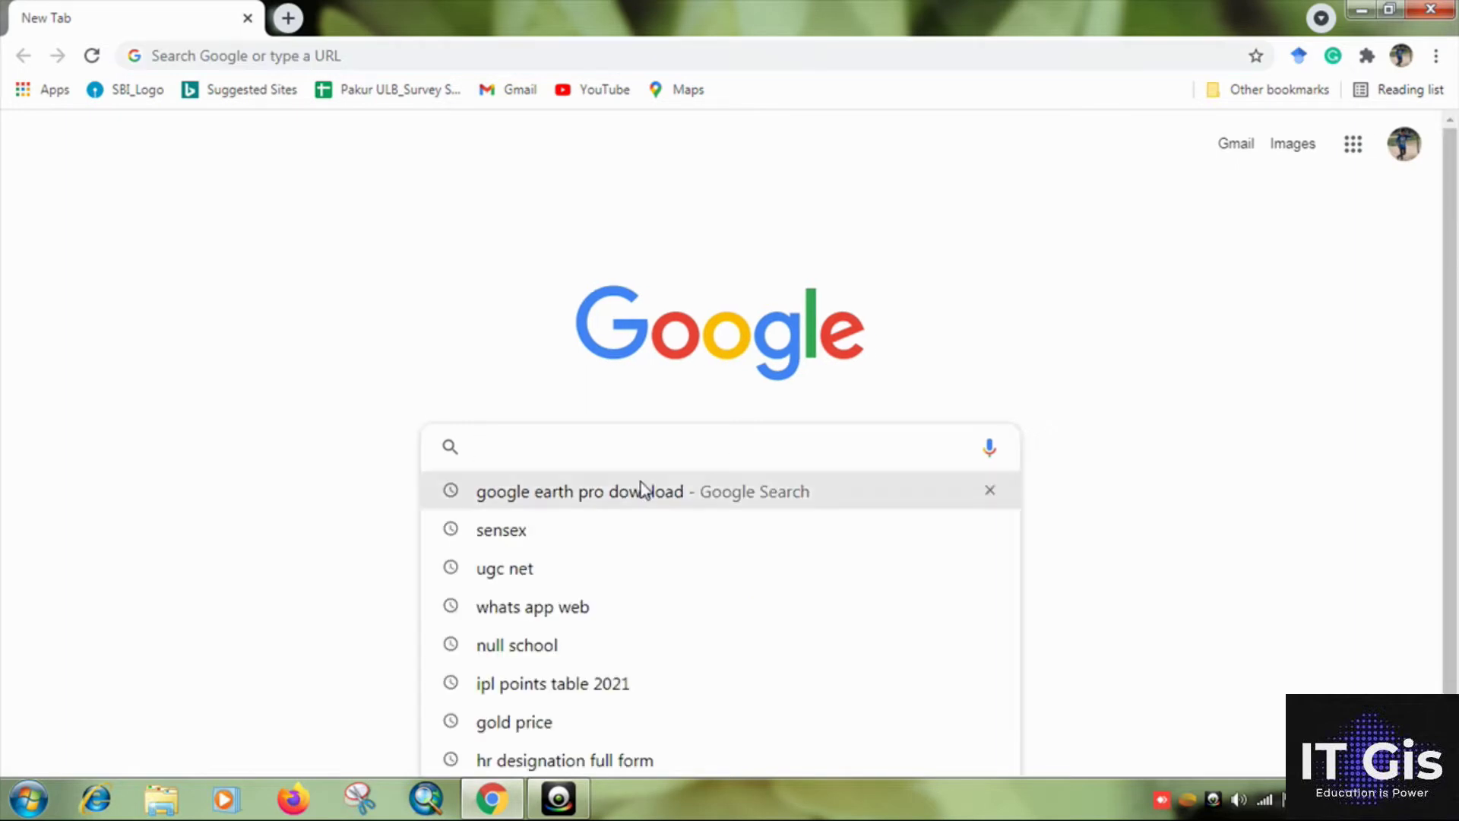
{"action": "left_click", "coordinate": [581, 502]}
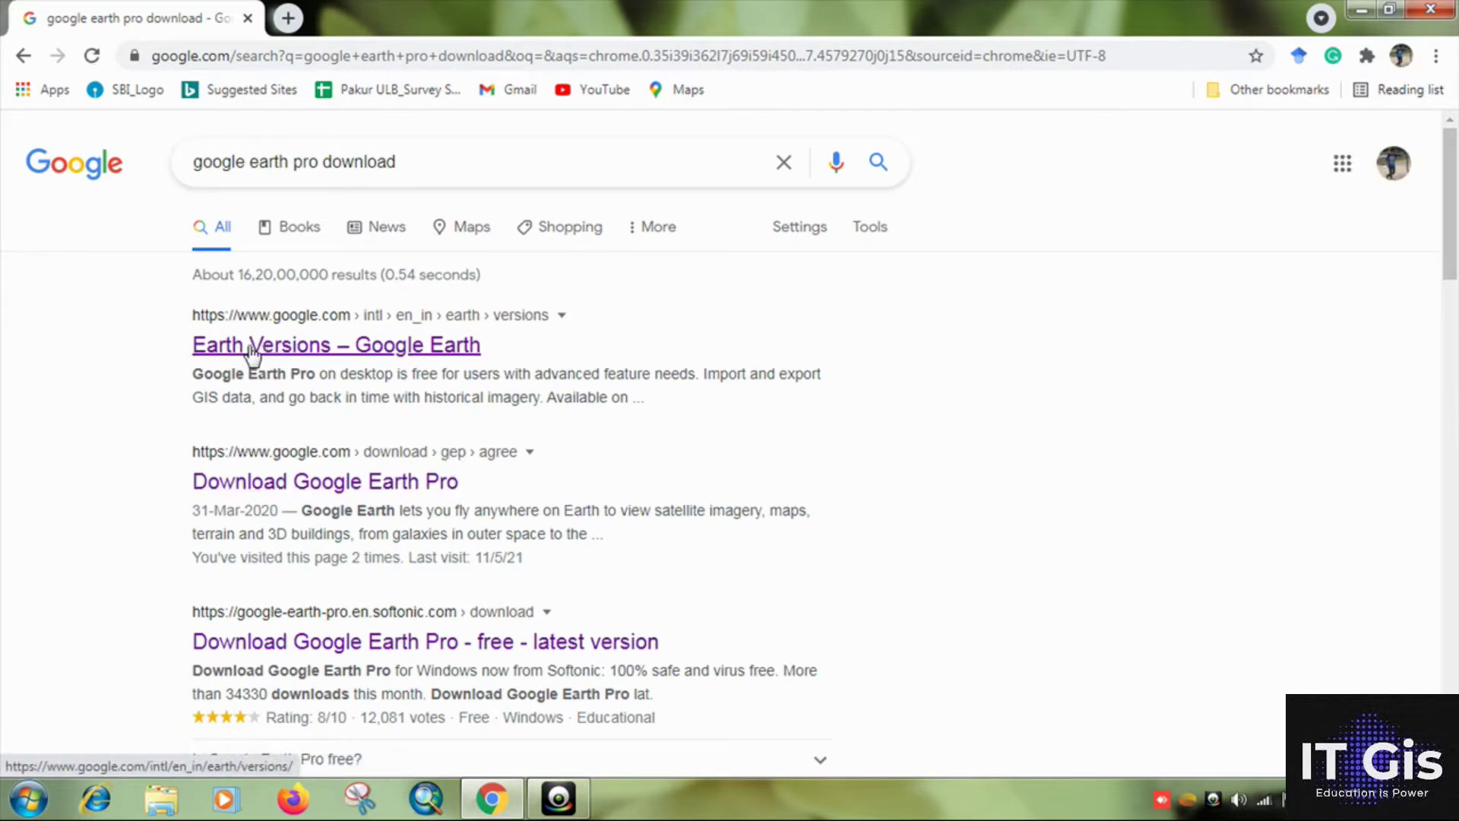
{"action": "left_click", "coordinate": [425, 356]}
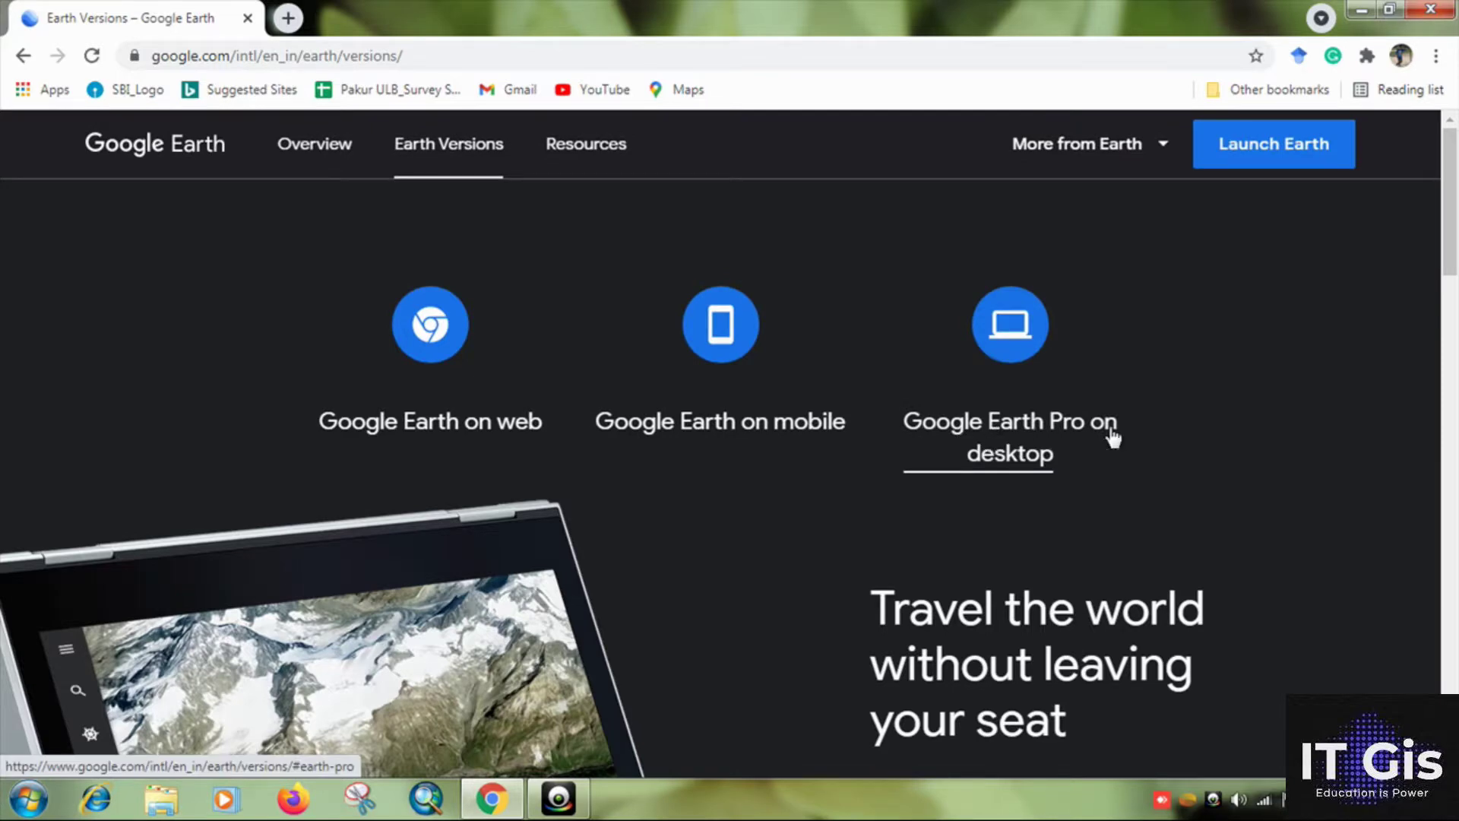
- Download Google Earth Pro on desktop for Windows, accepting the terms of service
{"action": "left_click", "coordinate": [1011, 456]}
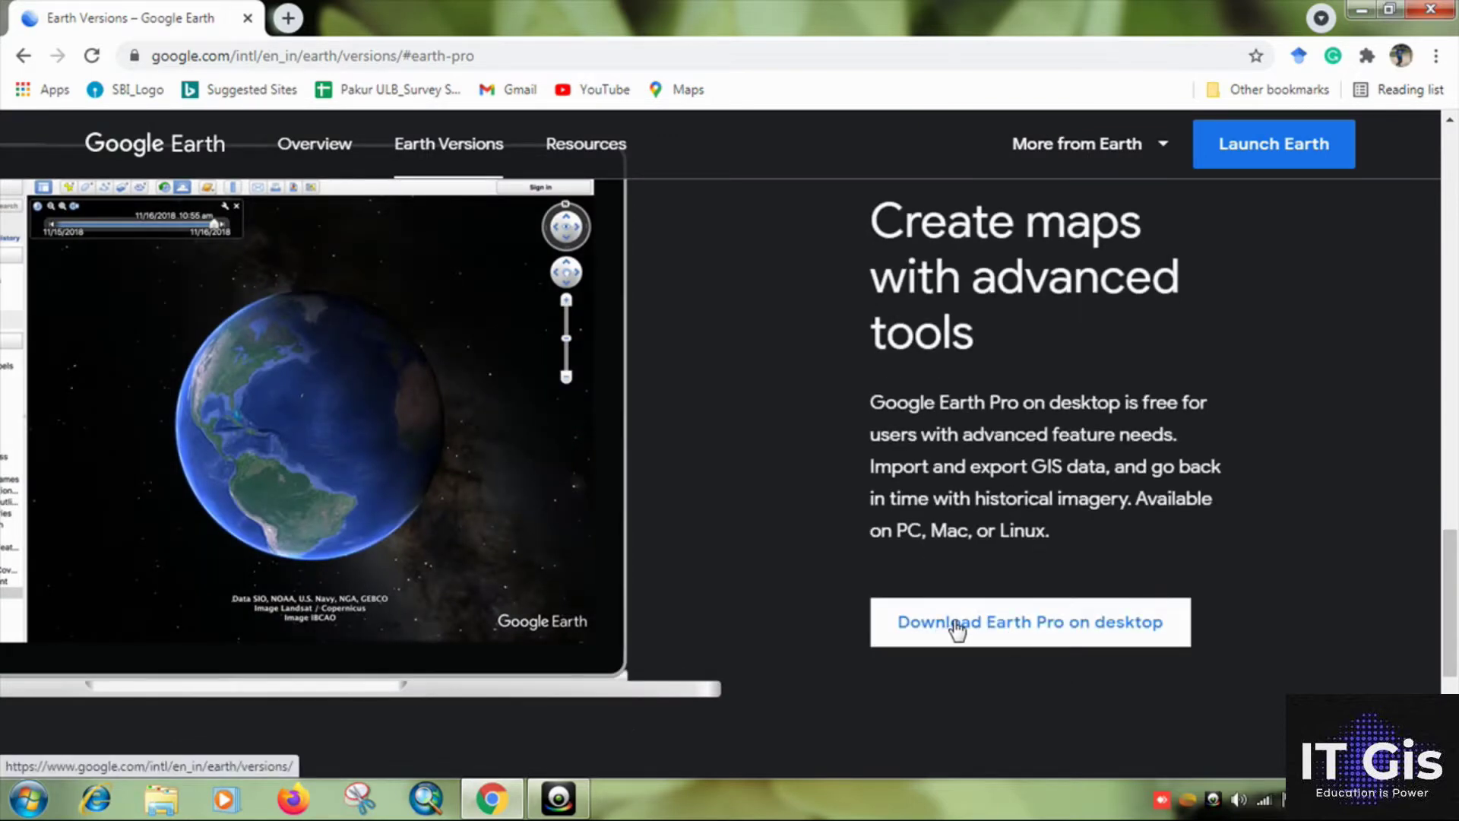
{"action": "left_click", "coordinate": [1103, 638]}
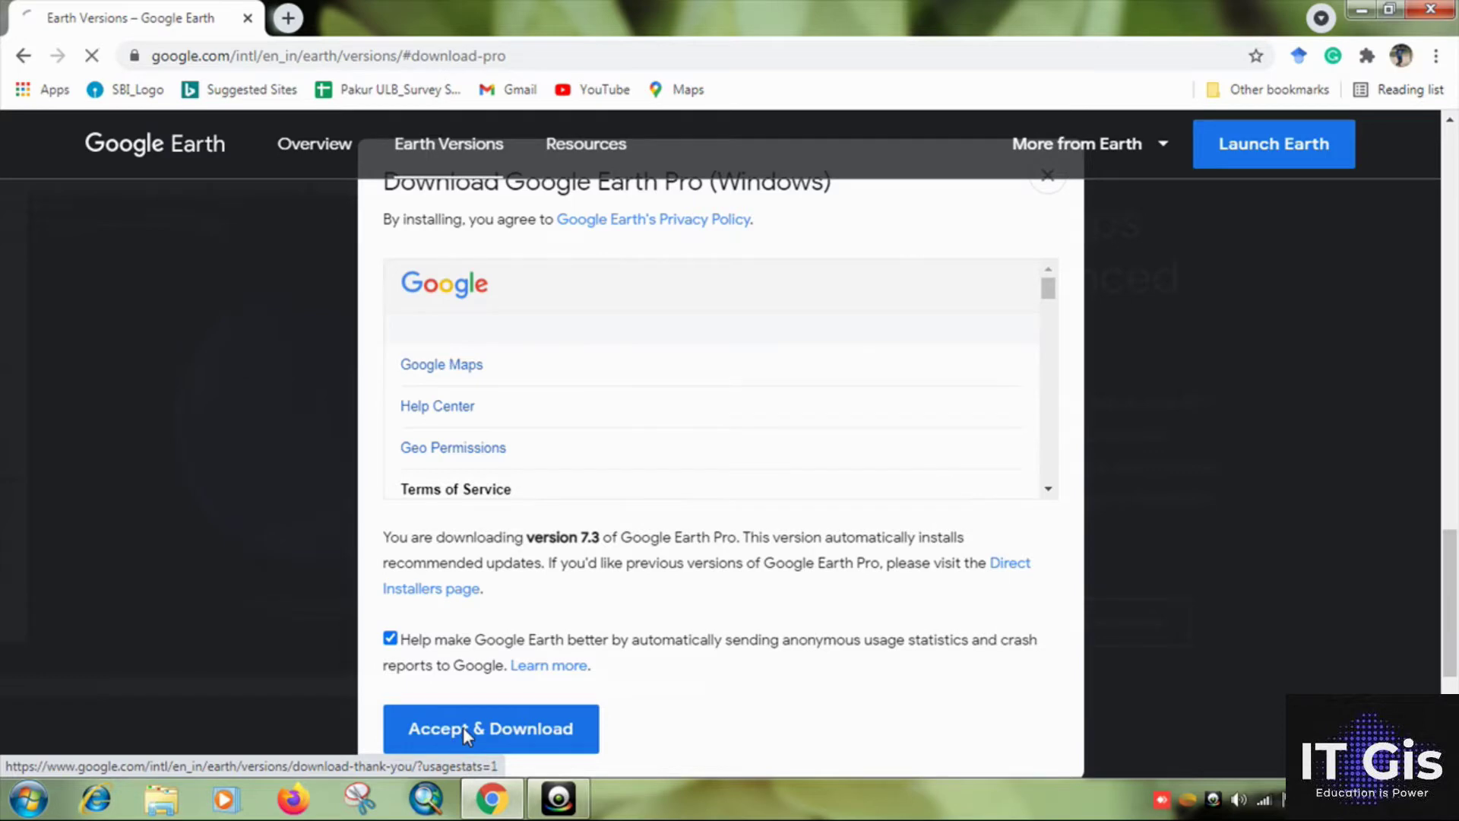
{"action": "left_click", "coordinate": [463, 727]}
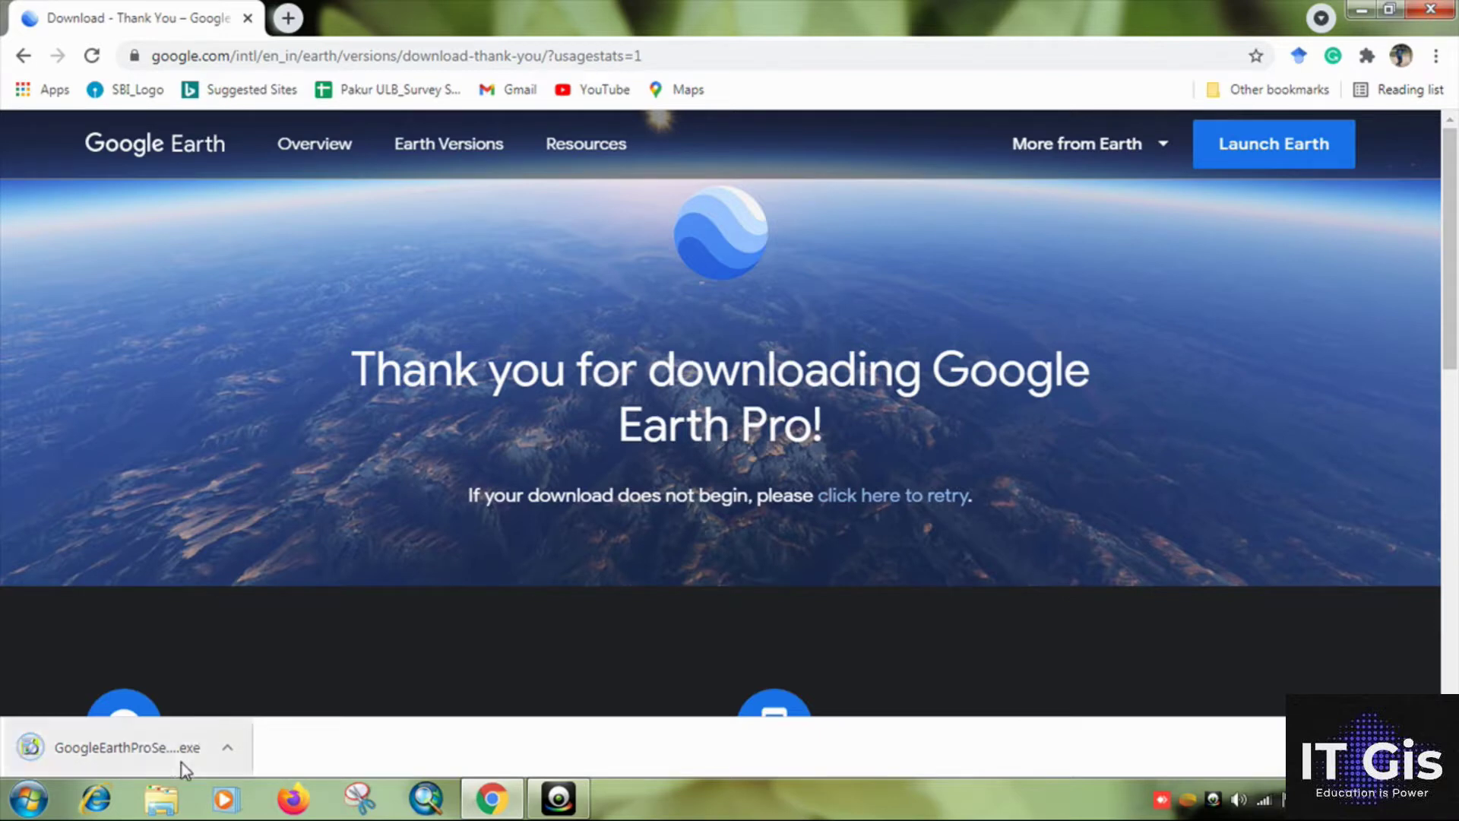
- Show the downloaded installer in its folder and run GoogleEarthProSetup (2) as administrator
{"action": "right_click", "coordinate": [128, 748]}
{"action": "left_click", "coordinate": [207, 687]}
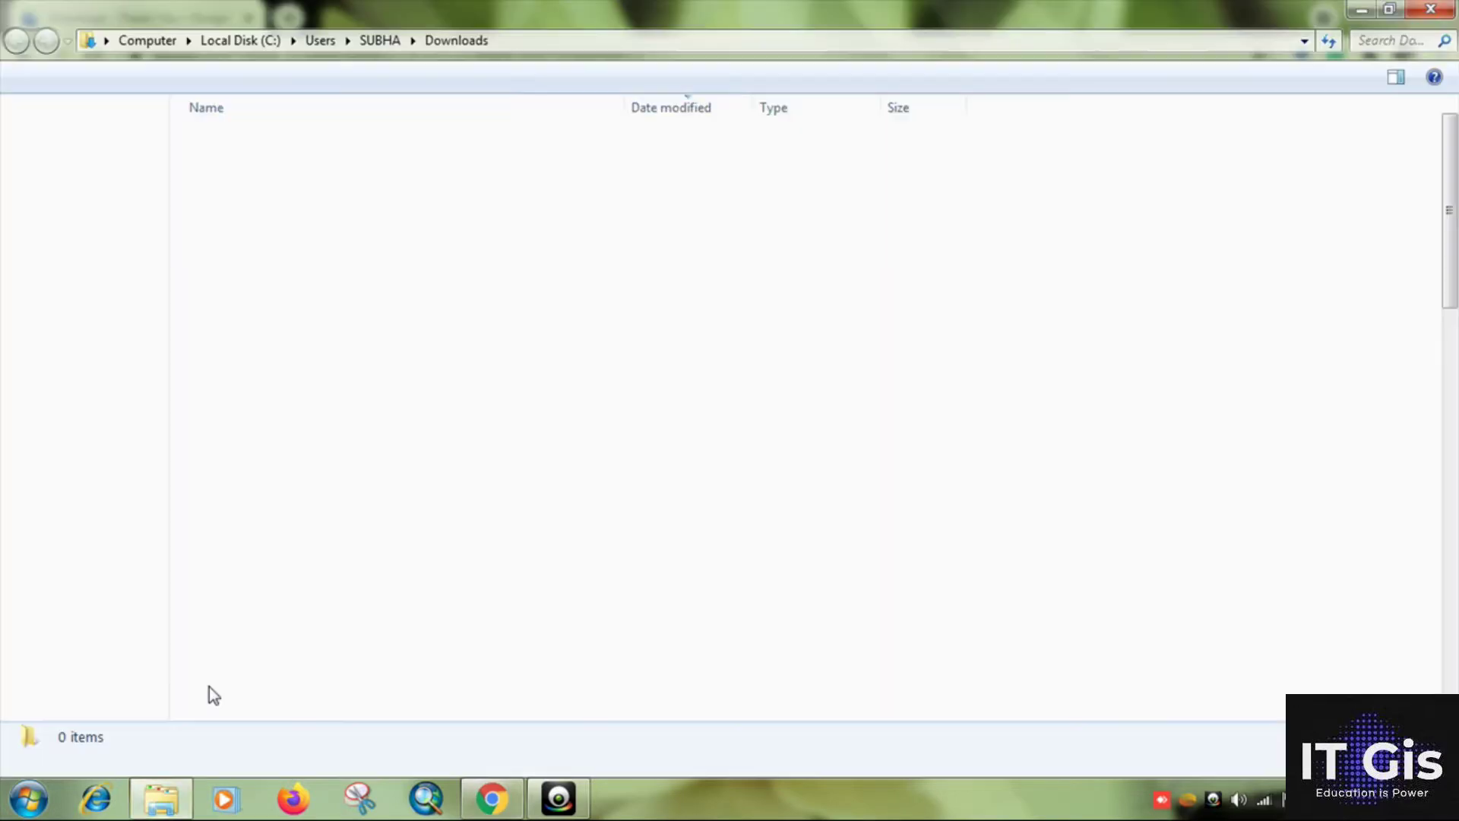
{"action": "right_click", "coordinate": [355, 145]}
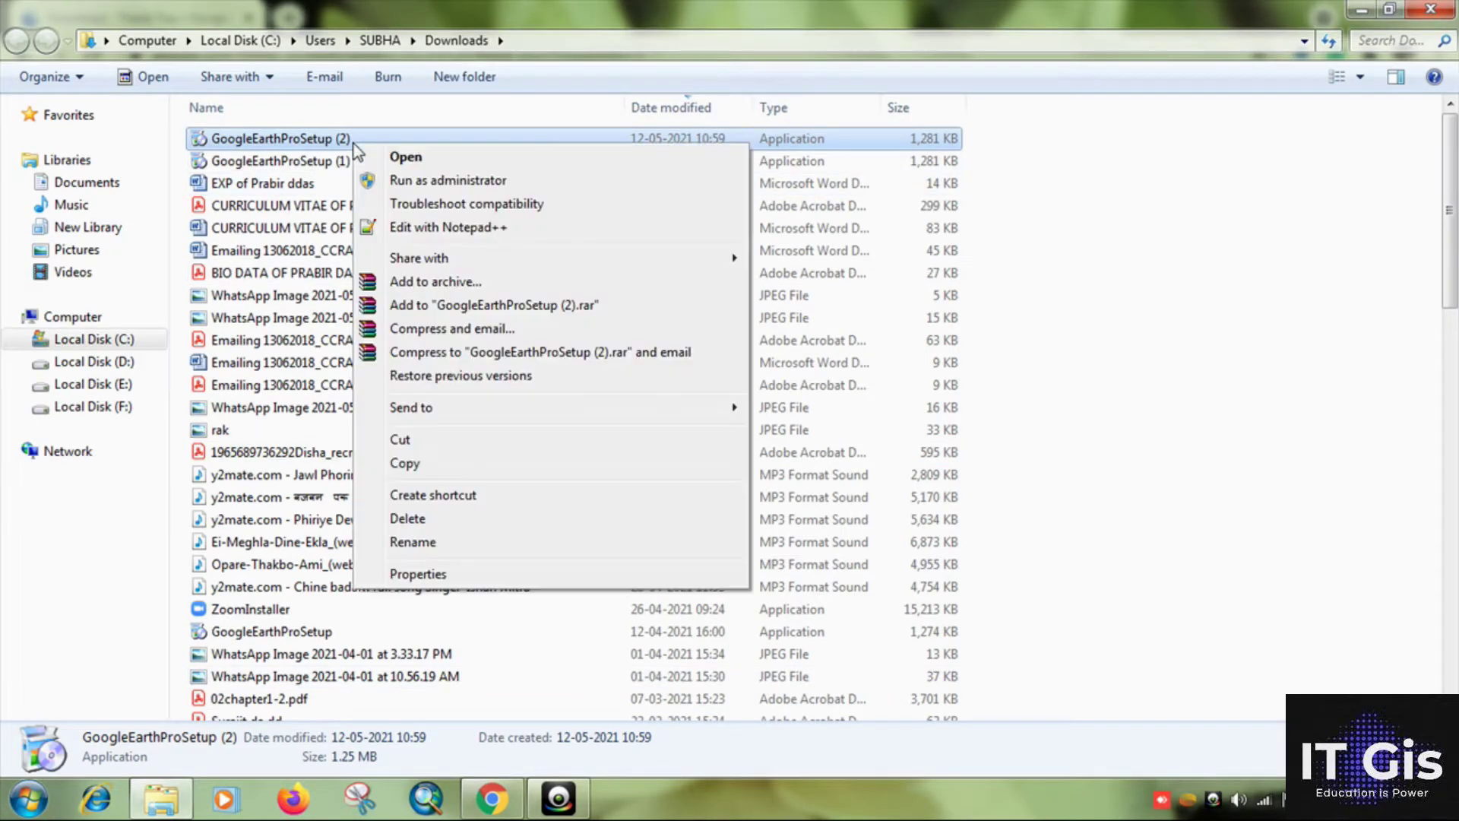
{"action": "left_click", "coordinate": [395, 184]}
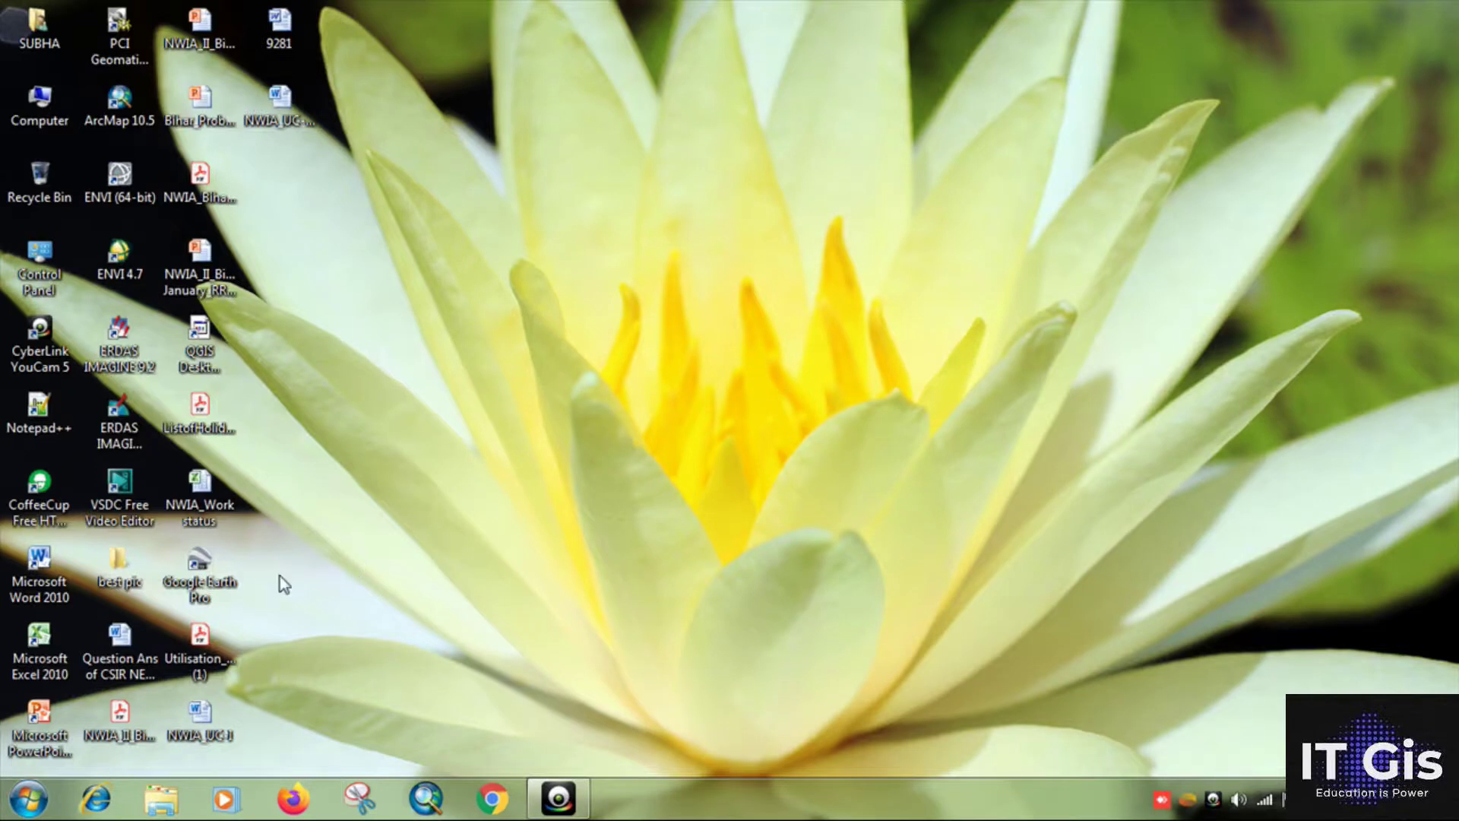
- Launch Google Earth Pro from the desktop and dismiss the Start-up Tips
{"action": "left_click", "coordinate": [223, 574]}
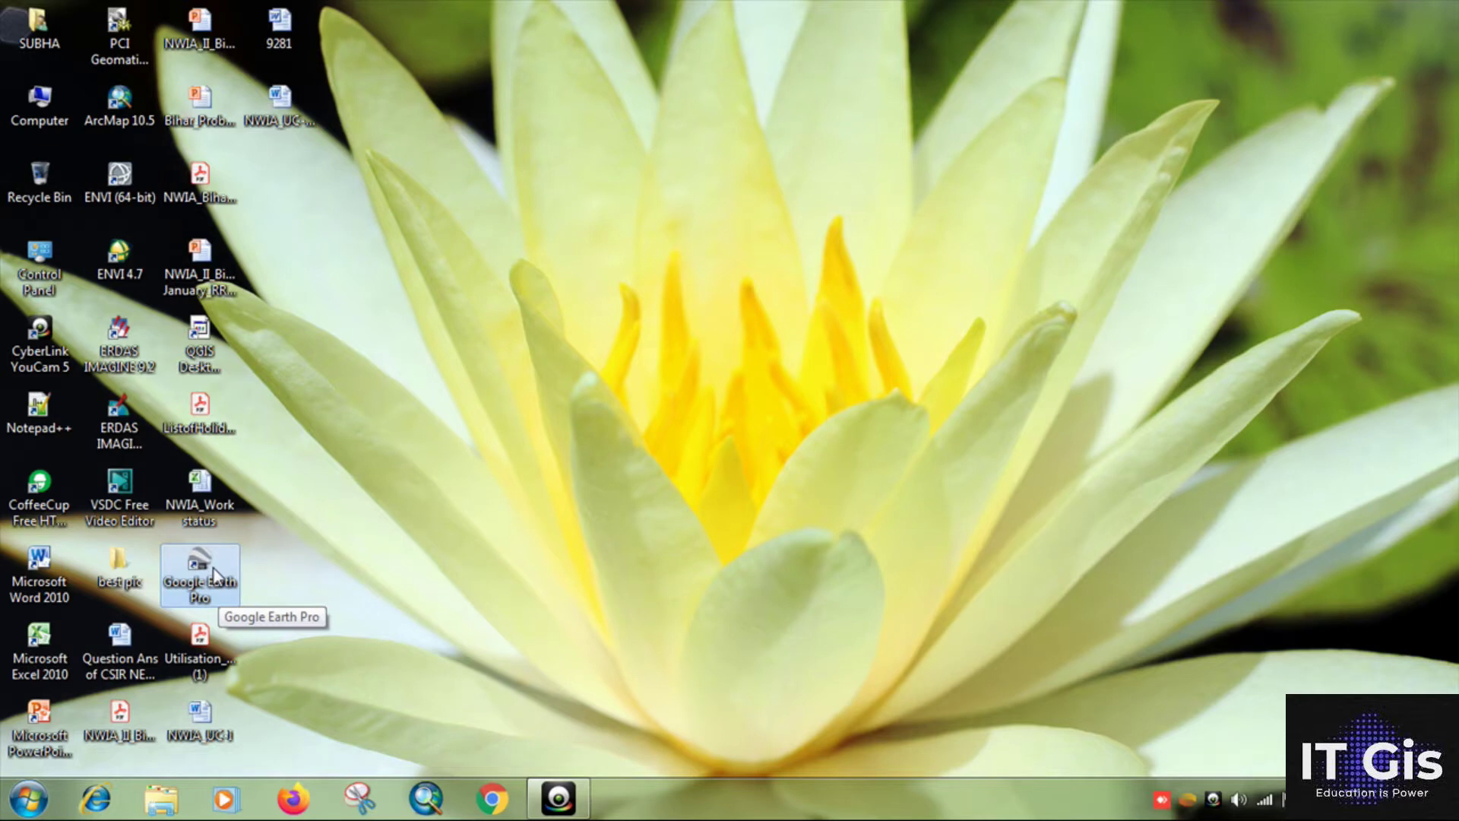
{"action": "double_click", "coordinate": [215, 575]}
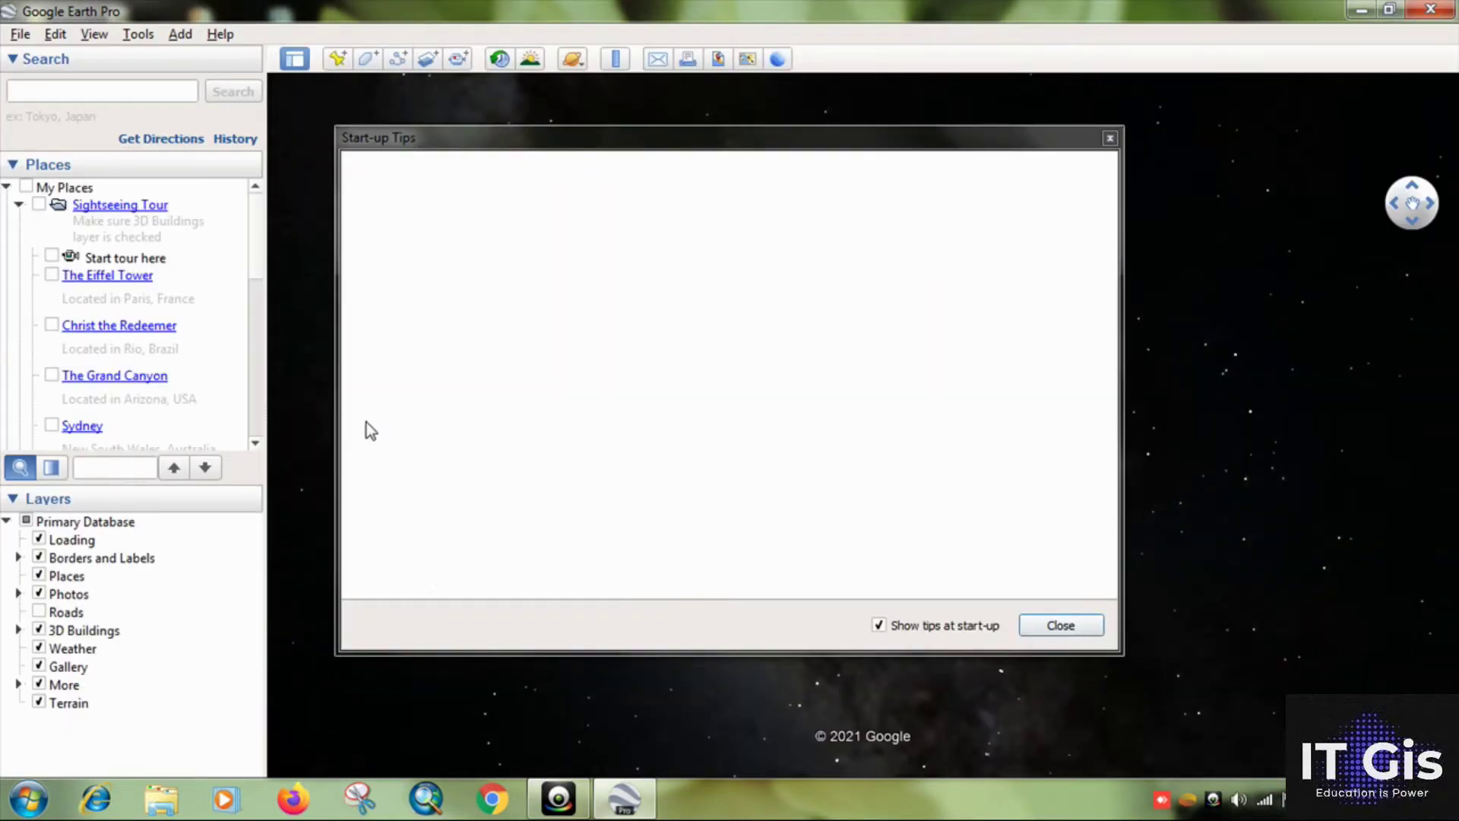
{"action": "left_click", "coordinate": [1039, 623]}
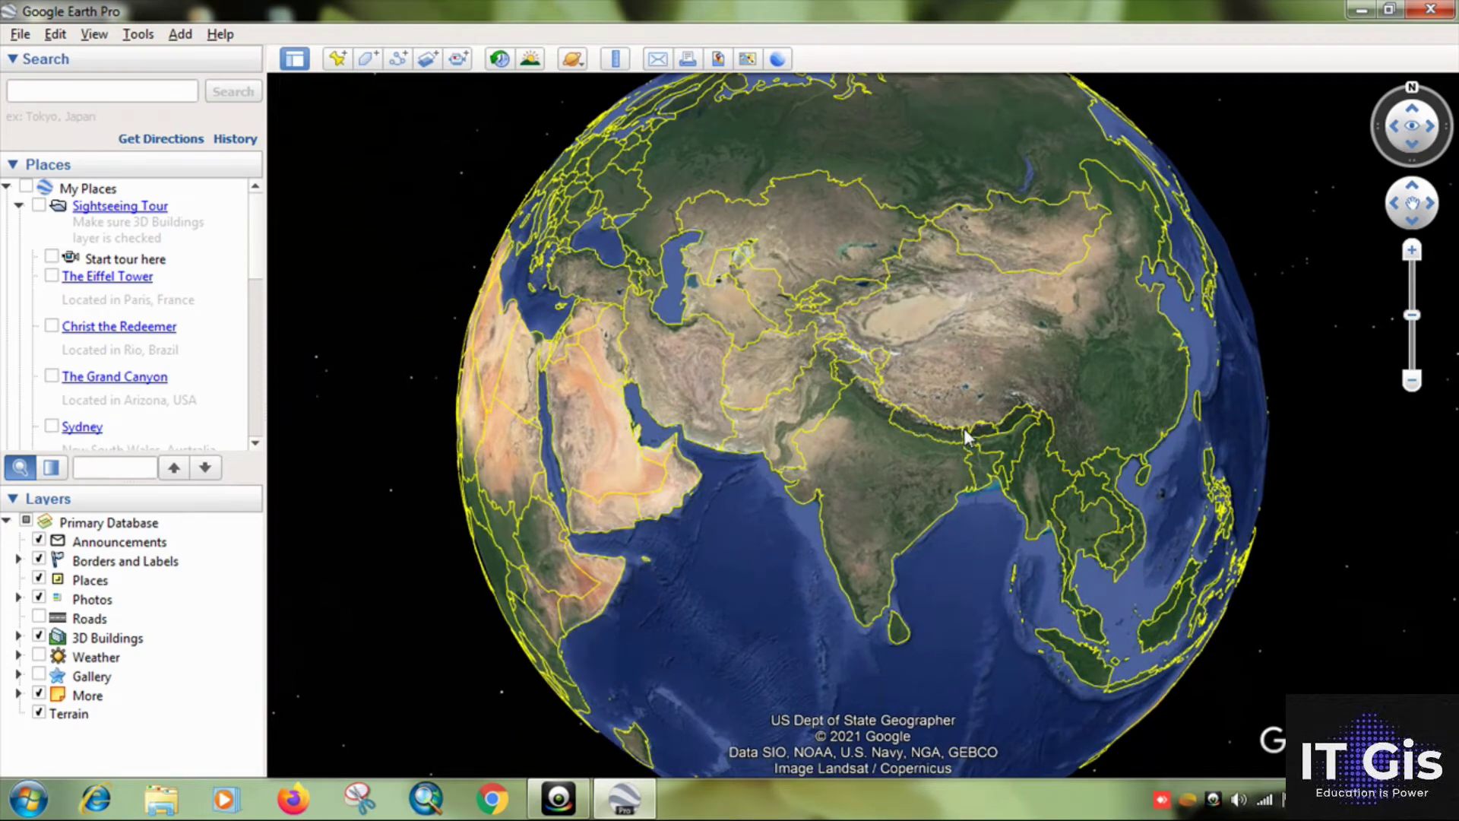
- Examine northern India on the globe and look through the saved places under My Places
{"action": "left_click_drag", "start_coordinate": [968, 438], "coordinate": [877, 455]}
{"action": "scroll", "coordinate": [853, 505], "scroll_direction": "up", "scroll_amount": 3}
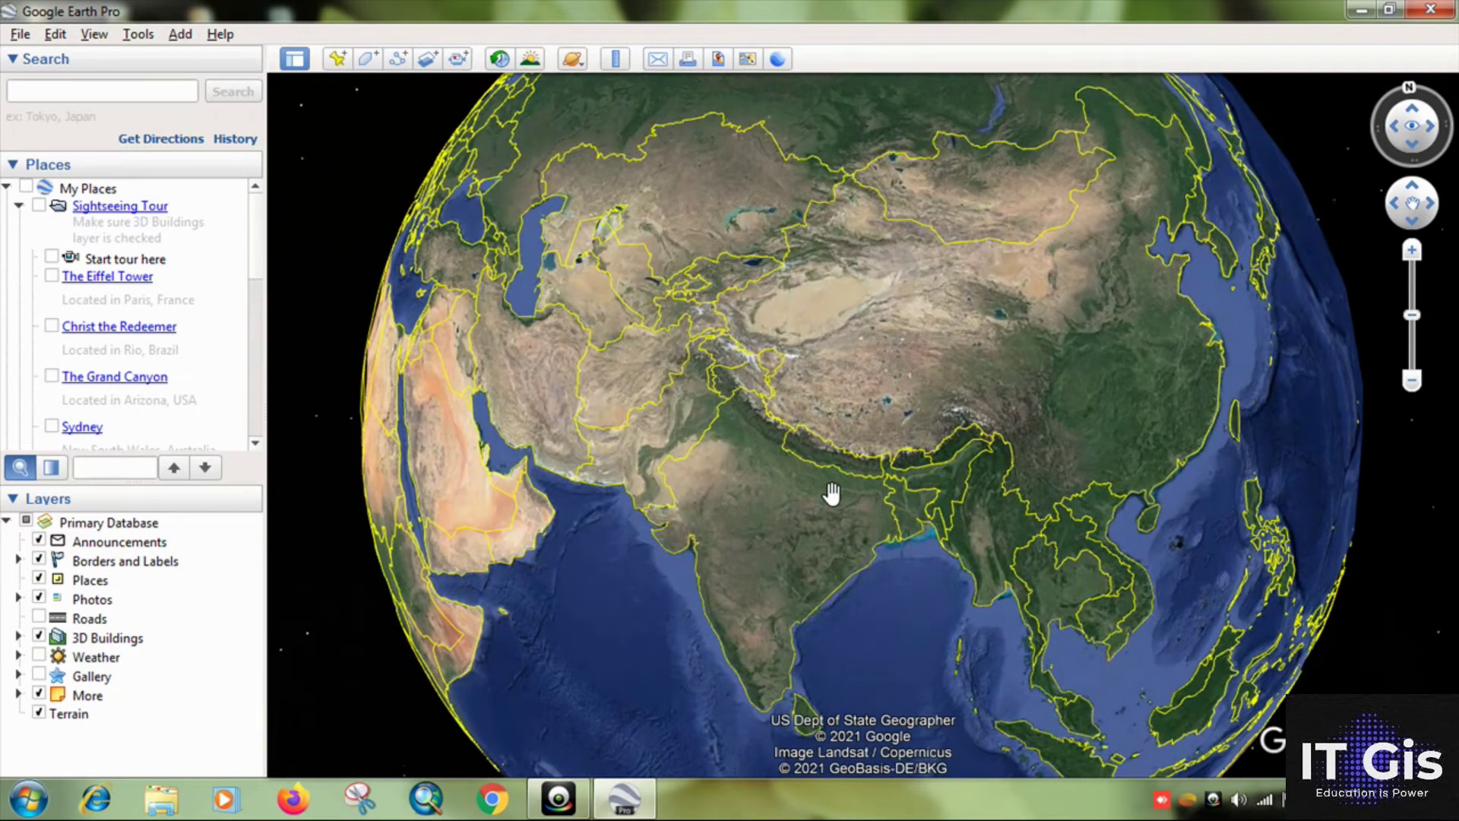
{"action": "scroll", "coordinate": [836, 489], "scroll_direction": "up", "scroll_amount": 5}
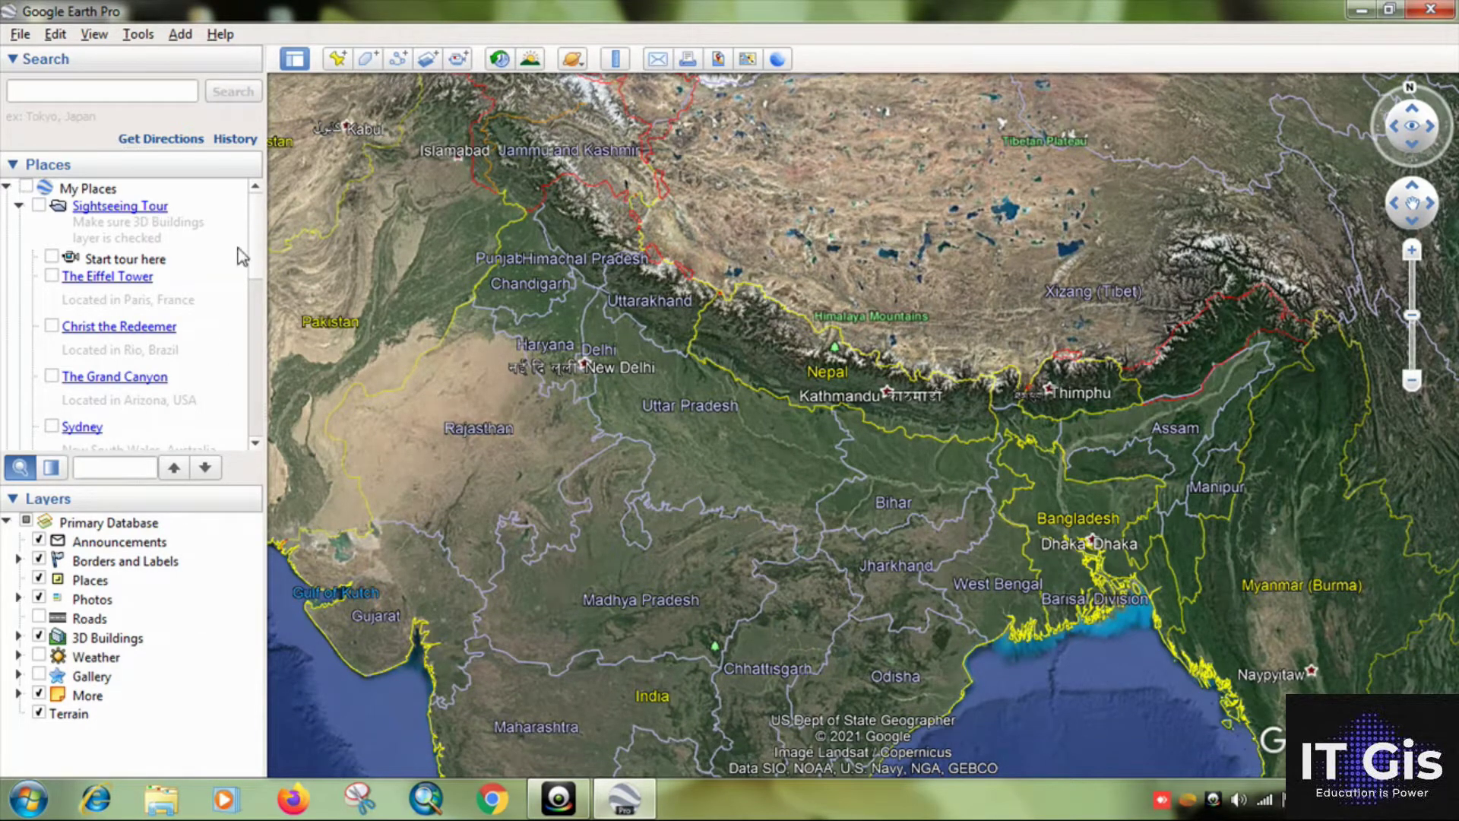
{"action": "scroll", "coordinate": [257, 294], "scroll_direction": "down", "scroll_amount": 8}
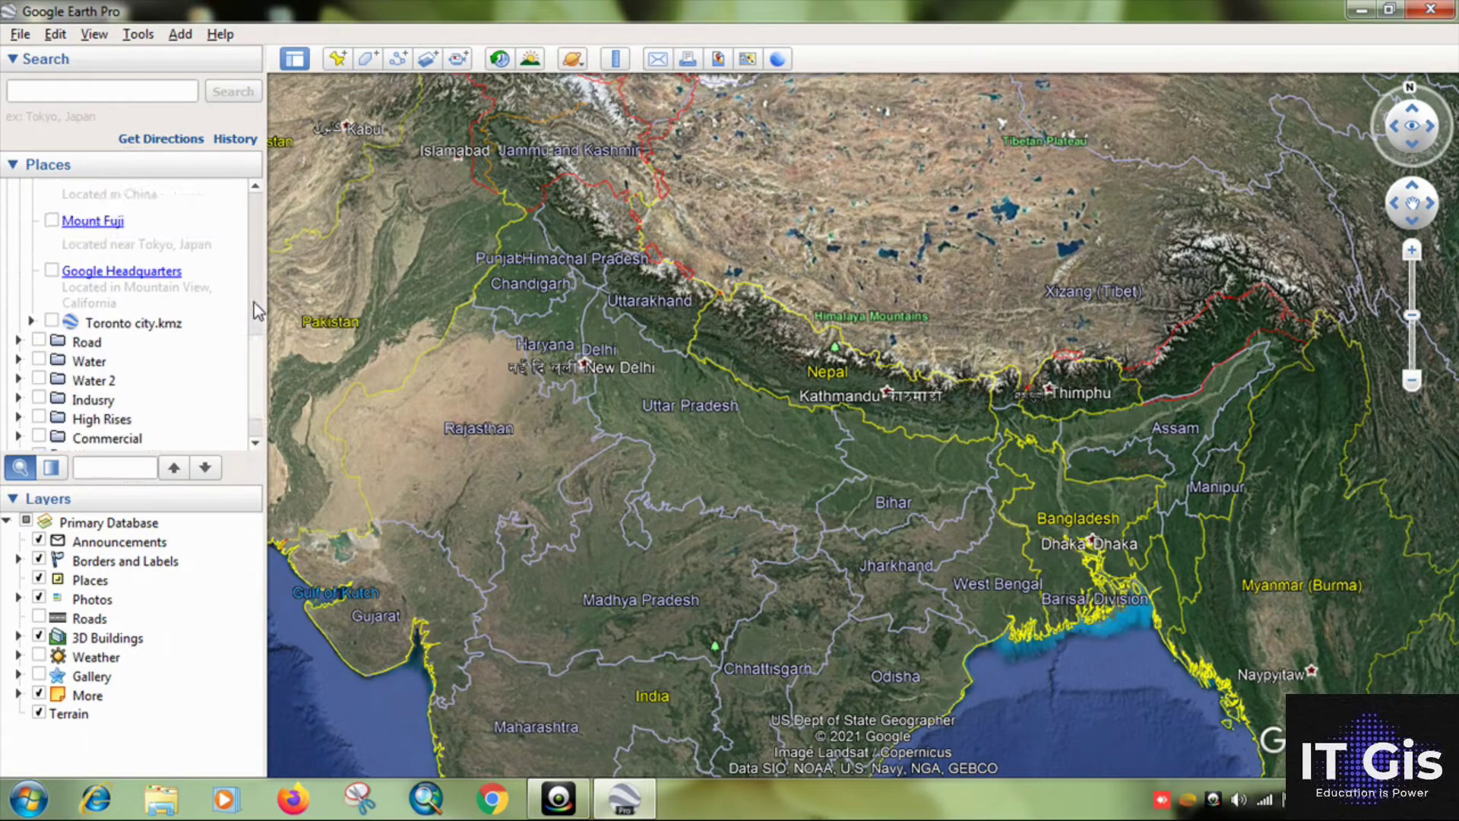
{"action": "scroll", "coordinate": [257, 293], "scroll_direction": "up", "scroll_amount": 6}
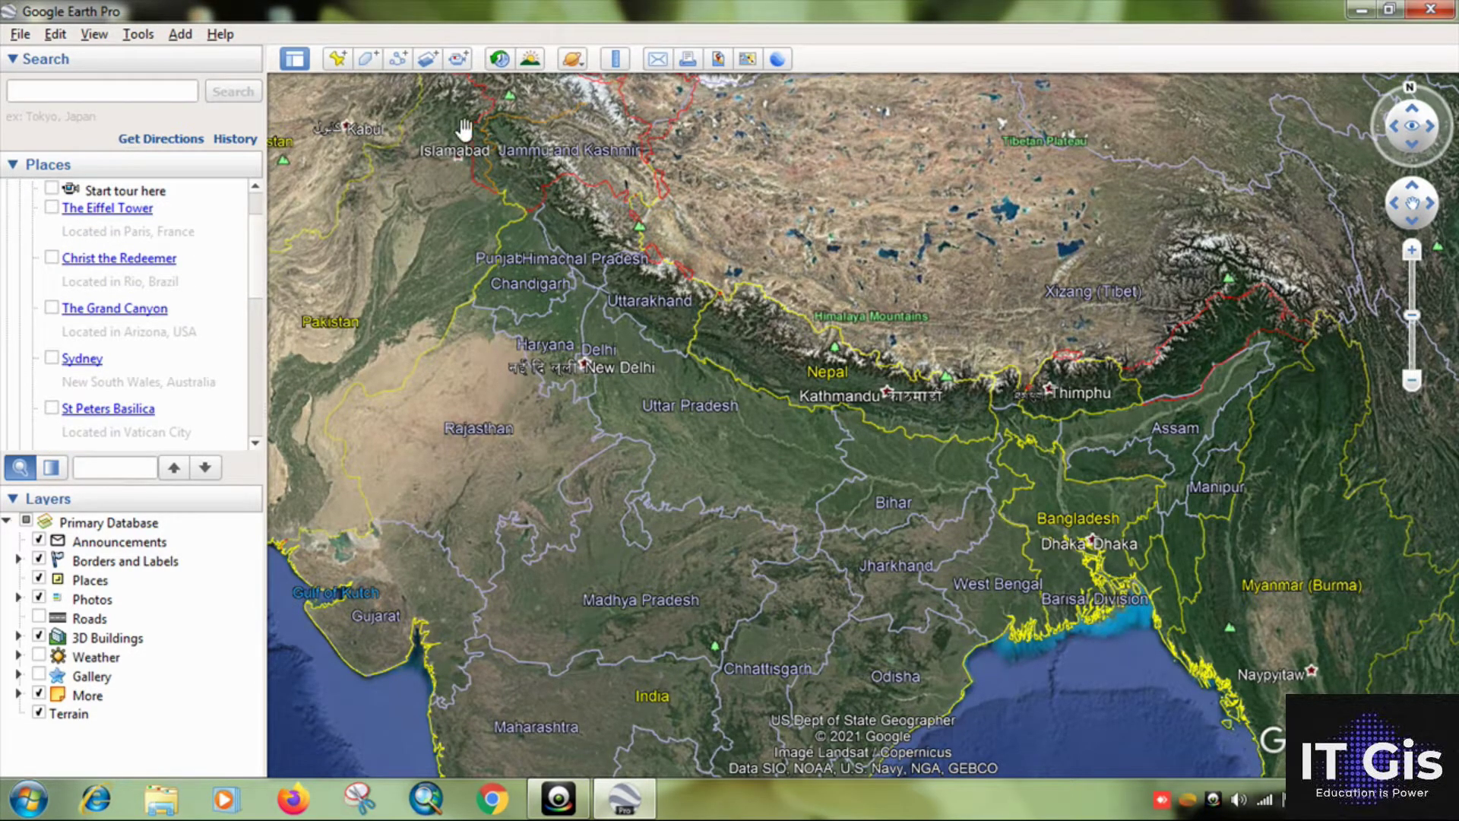
- View Sky, Mars and Moon in turn, and return to the Earth view
{"action": "left_click", "coordinate": [578, 60]}
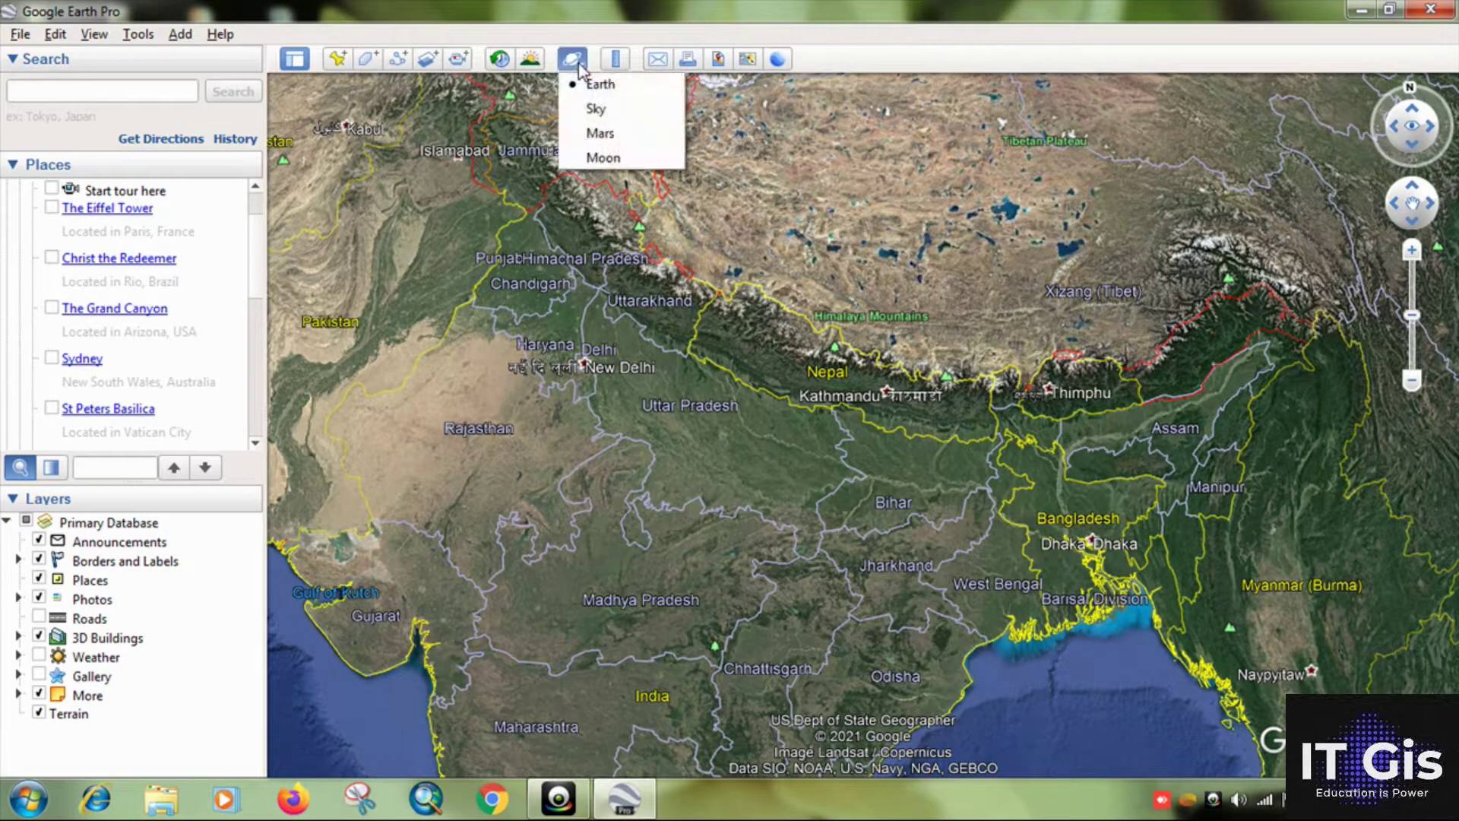
{"action": "left_click", "coordinate": [606, 114]}
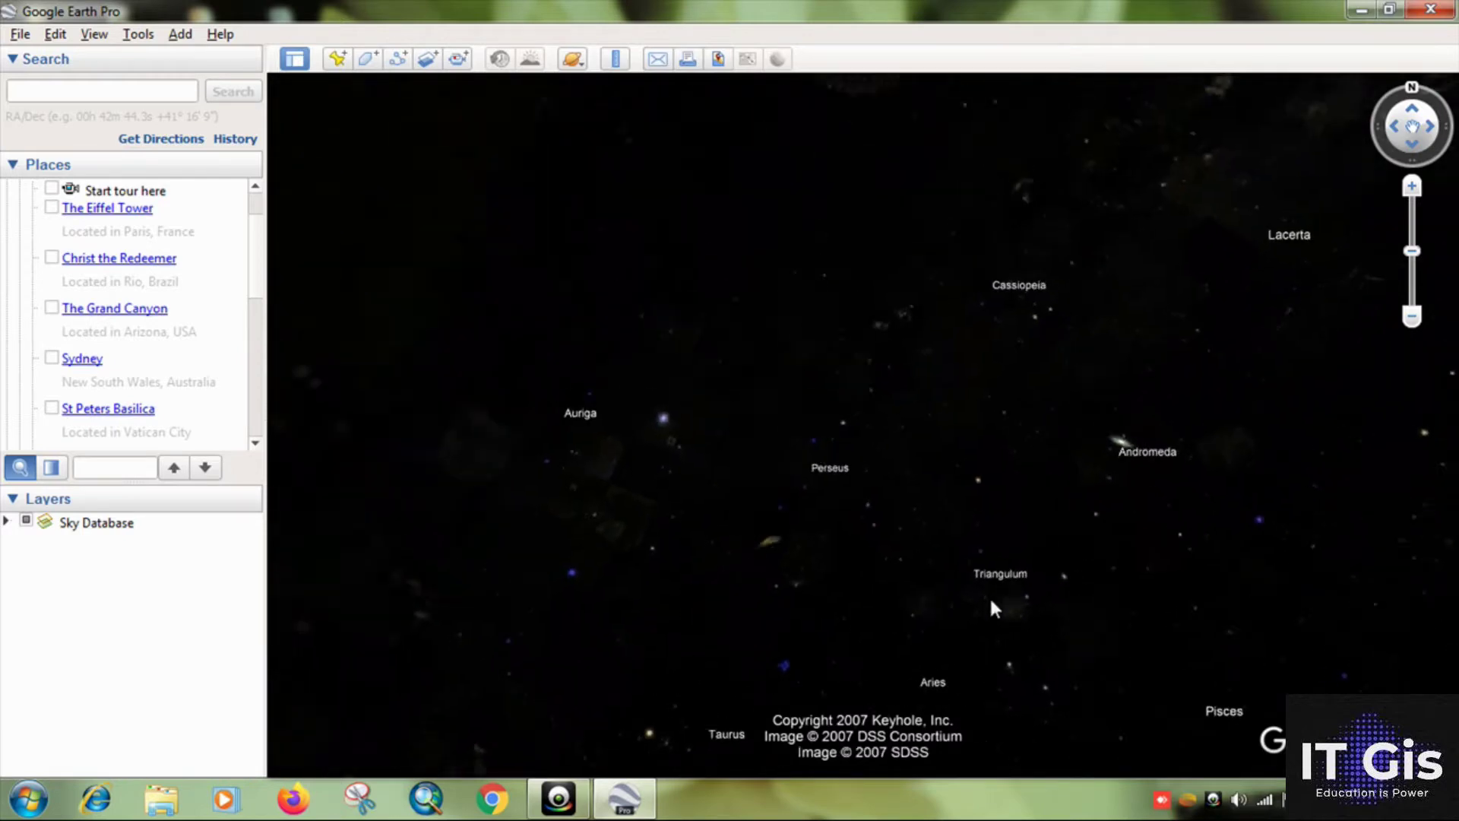
{"action": "left_click", "coordinate": [574, 61]}
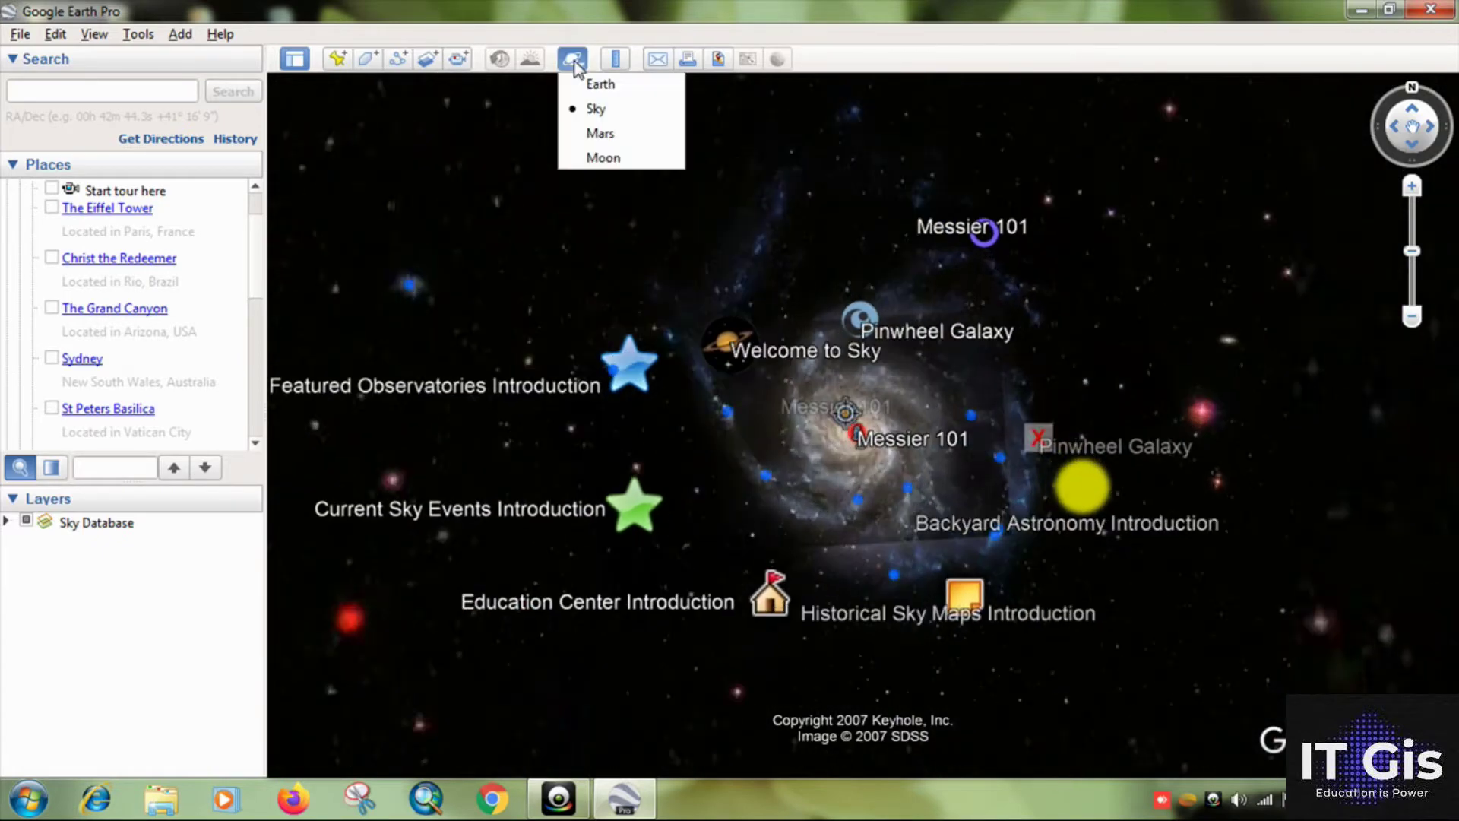
{"action": "left_click", "coordinate": [598, 133]}
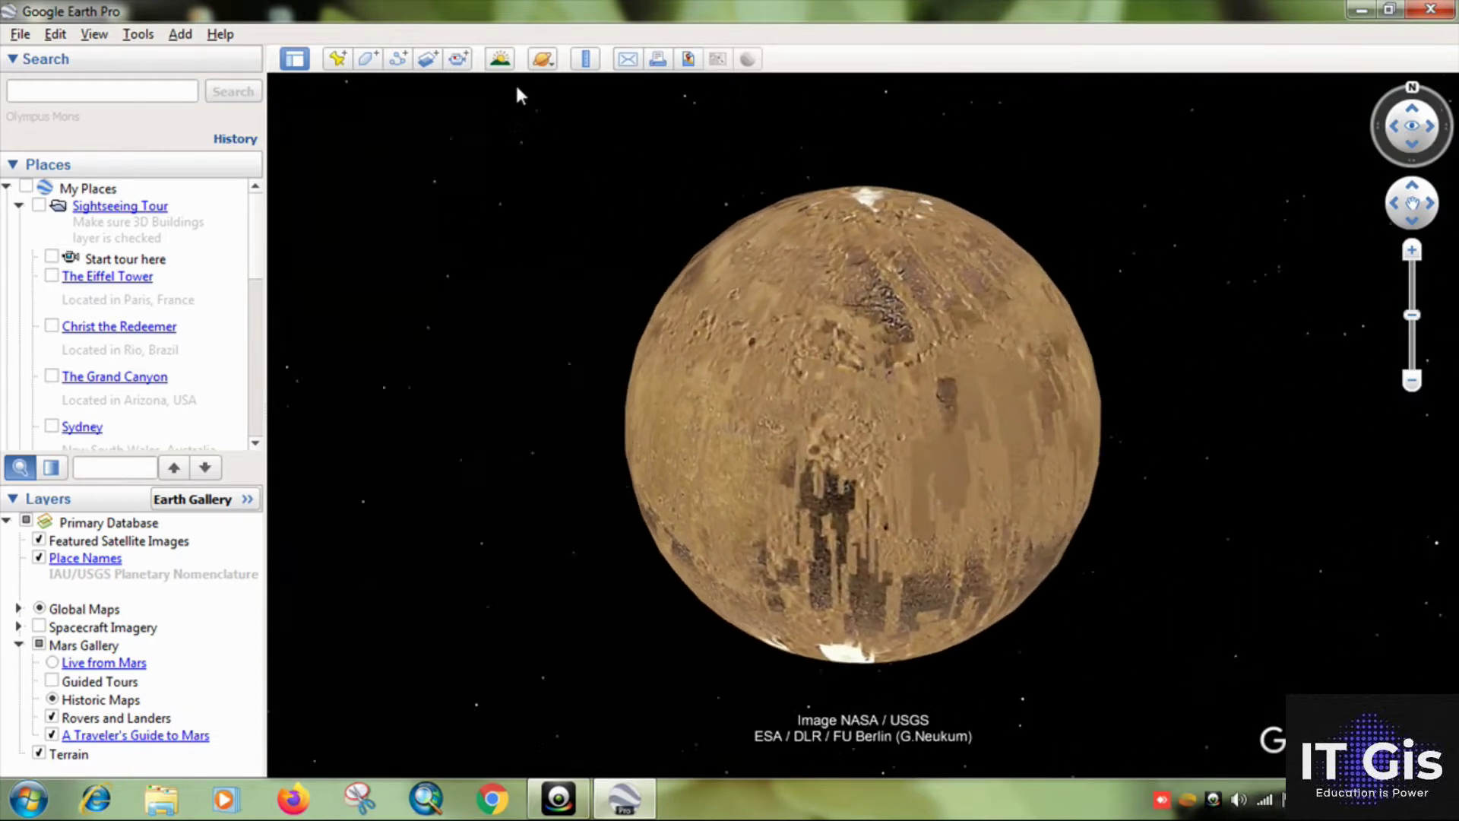
{"action": "left_click", "coordinate": [546, 62]}
{"action": "left_click", "coordinate": [555, 153]}
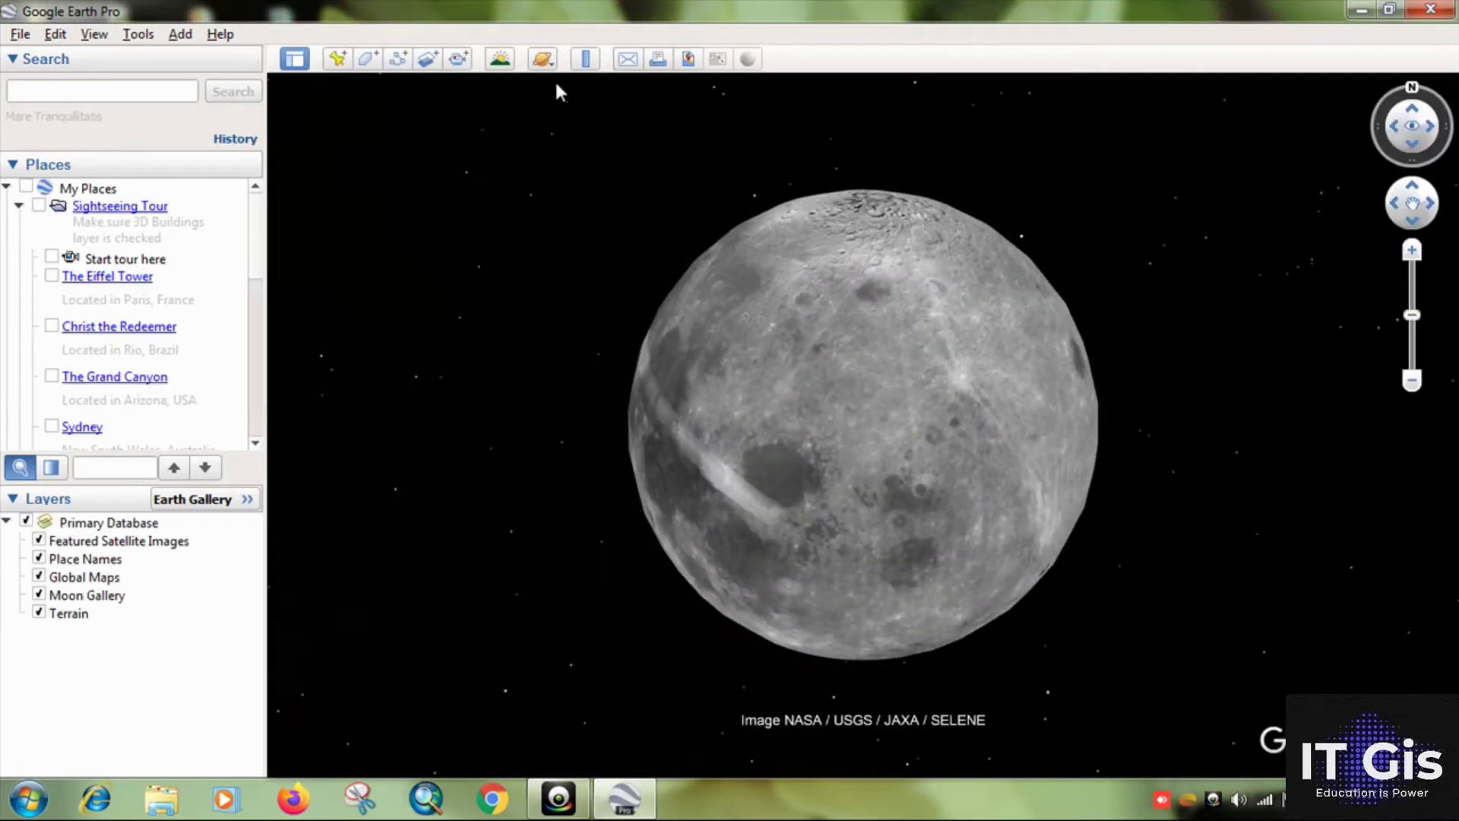
{"action": "left_click", "coordinate": [542, 61]}
{"action": "left_click", "coordinate": [562, 83]}
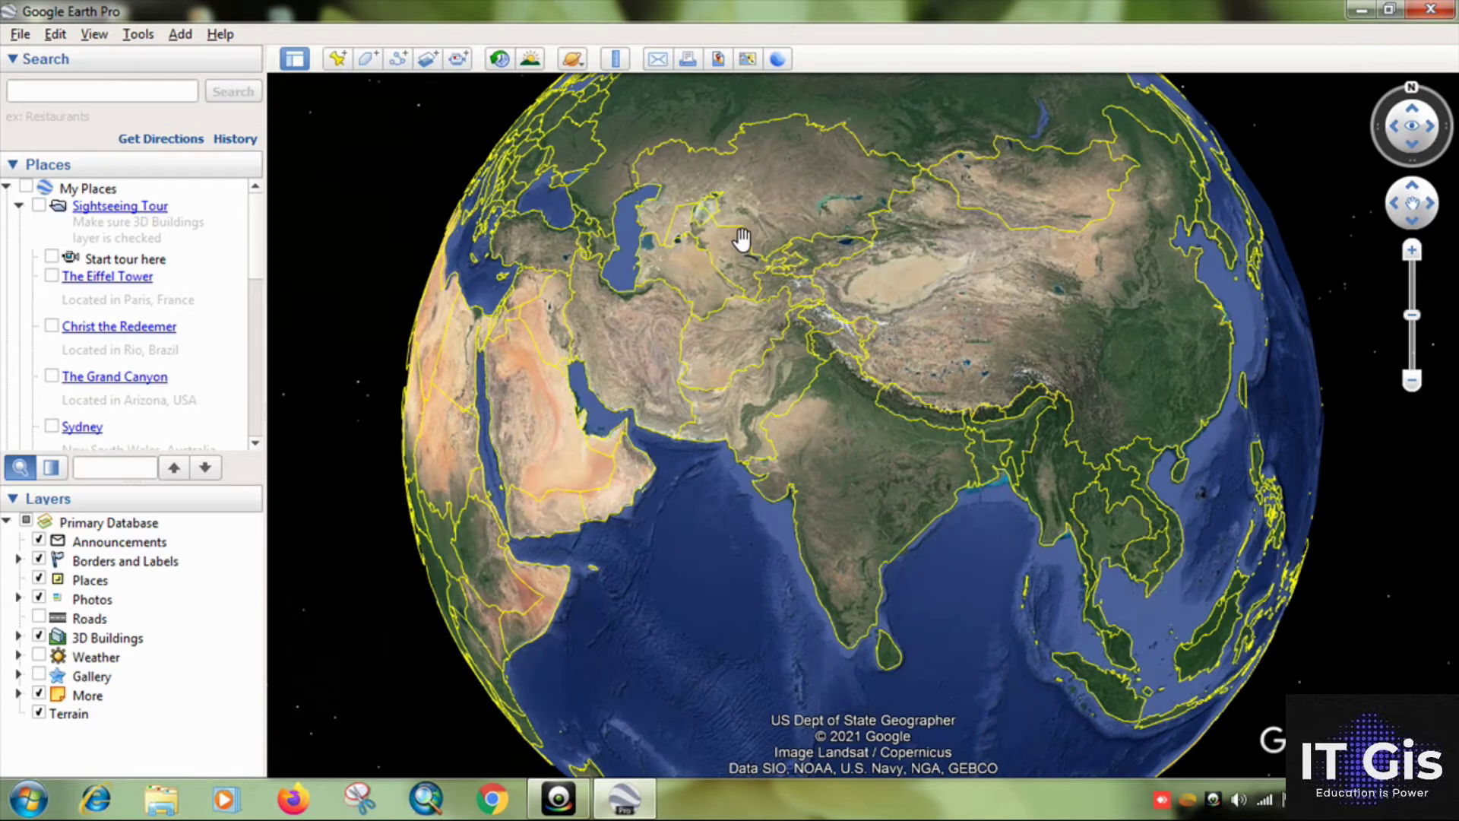
- Measure India's north-south extent in kilometers with a ruler line from its northern border to its southern tip, and close the ruler
{"action": "left_click", "coordinate": [615, 59]}
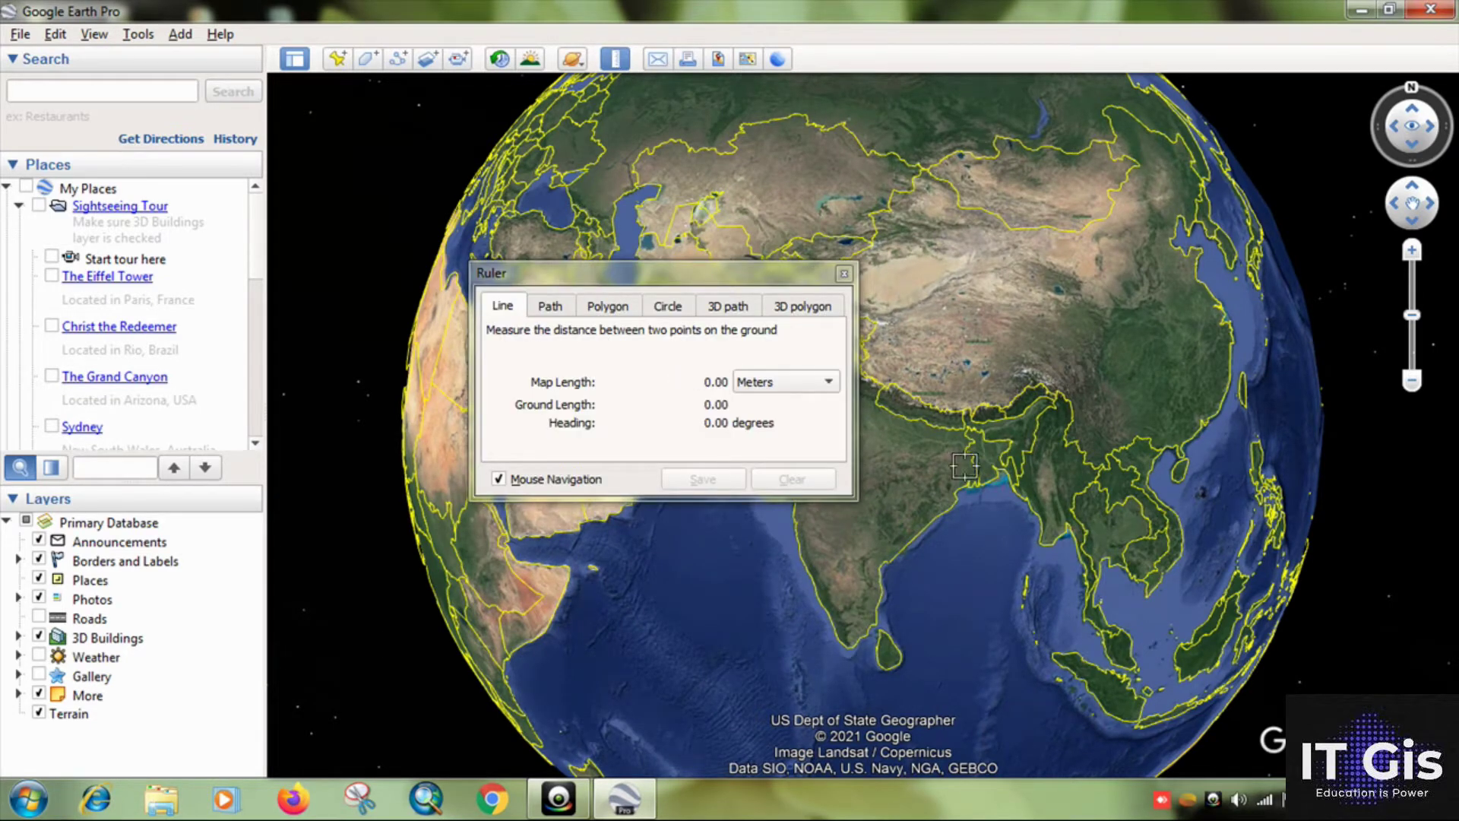
{"action": "left_click_drag", "start_coordinate": [710, 272], "coordinate": [565, 258]}
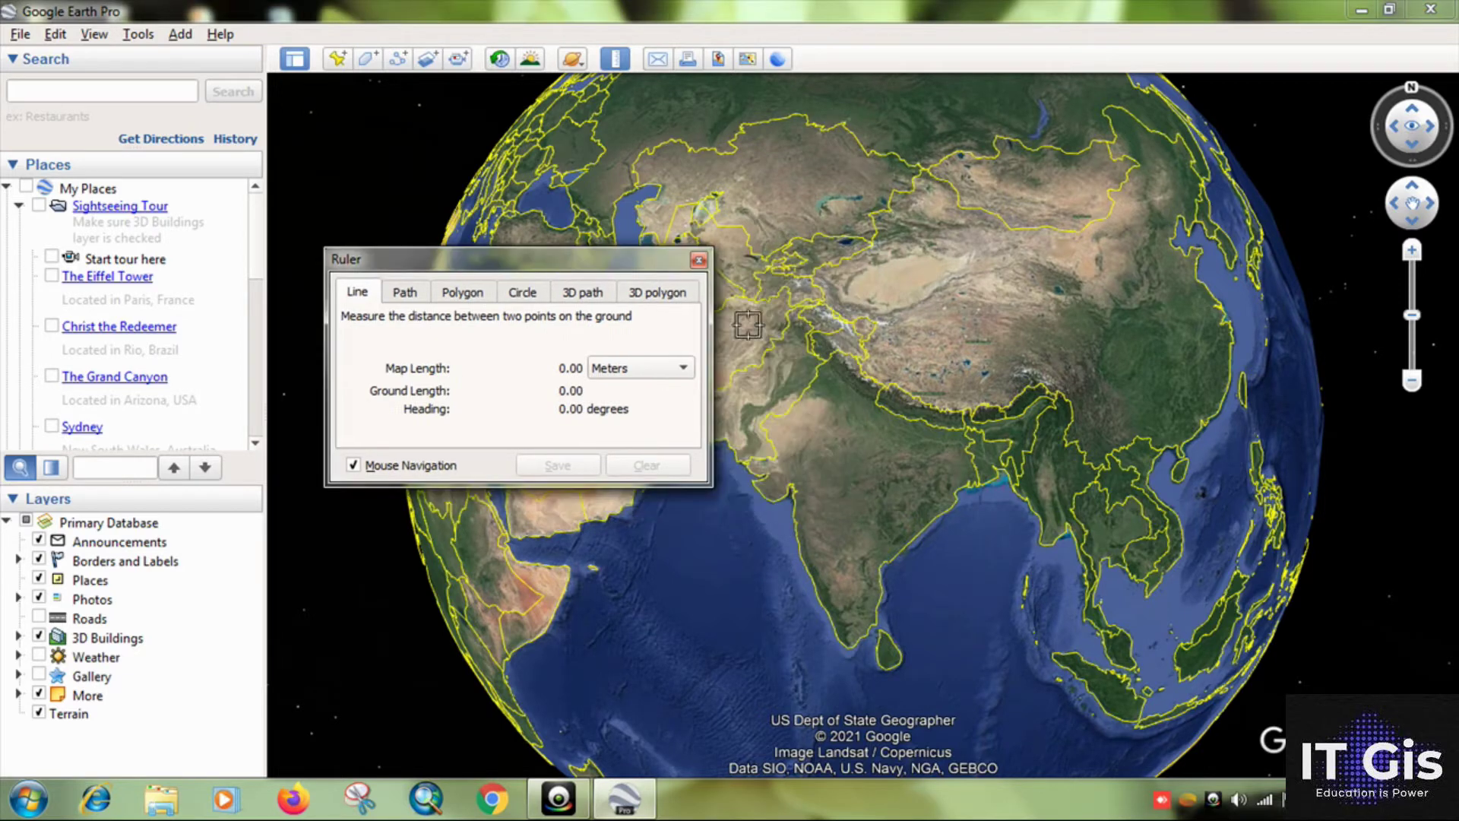
{"action": "left_click", "coordinate": [820, 309]}
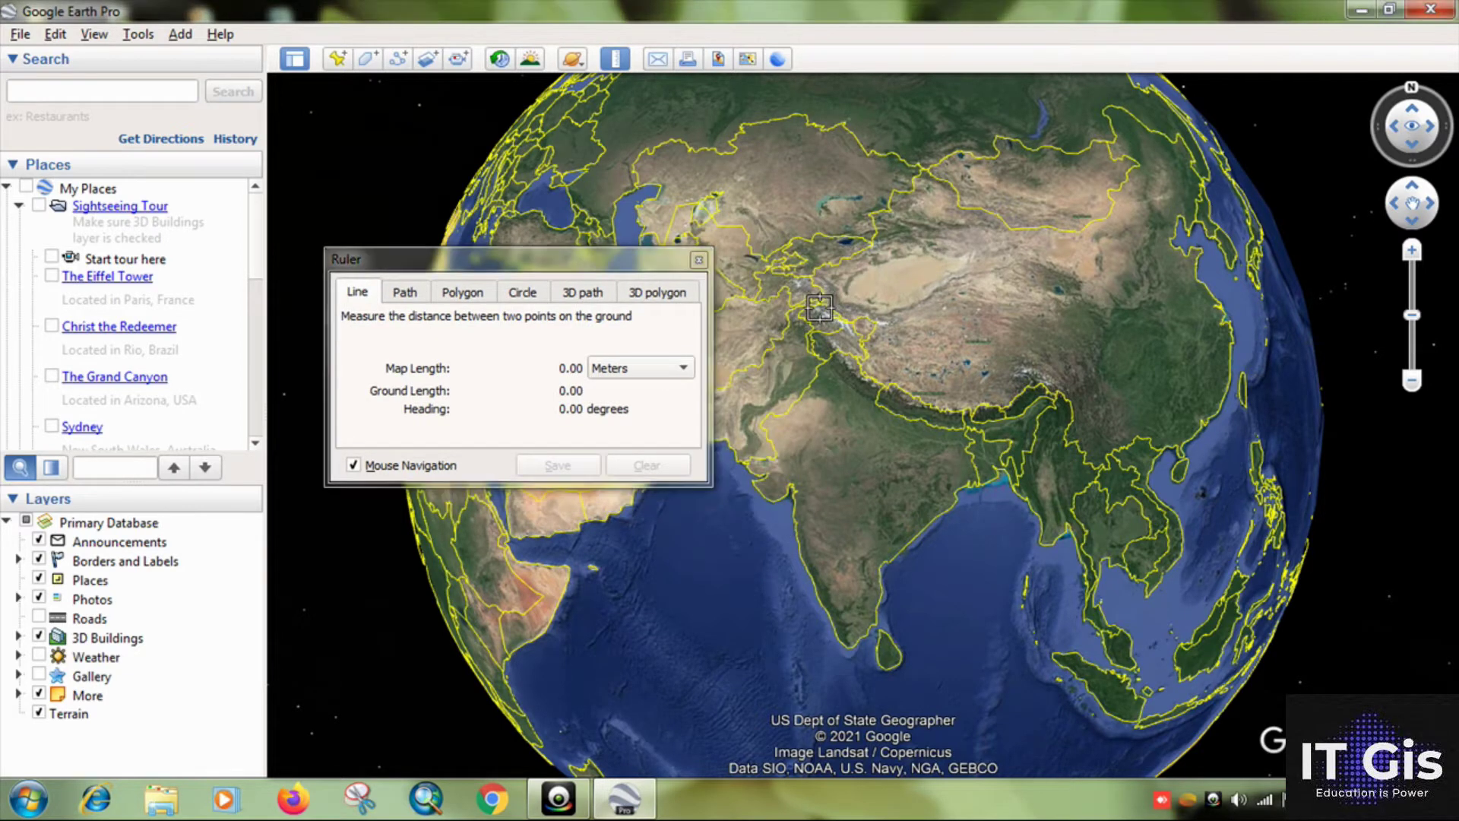
{"action": "left_click", "coordinate": [848, 648]}
{"action": "left_click", "coordinate": [609, 372]}
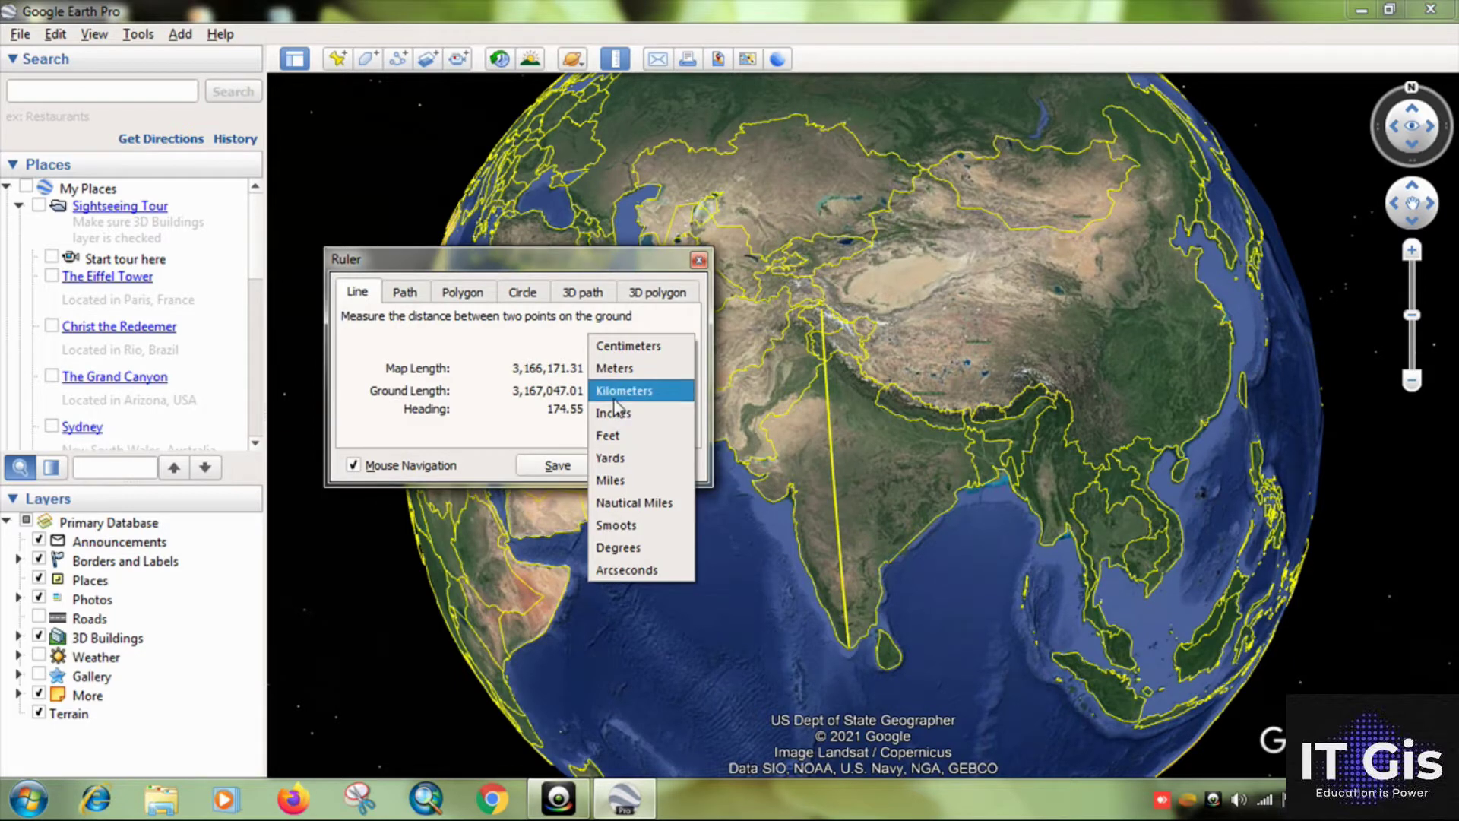
{"action": "left_click", "coordinate": [621, 391]}
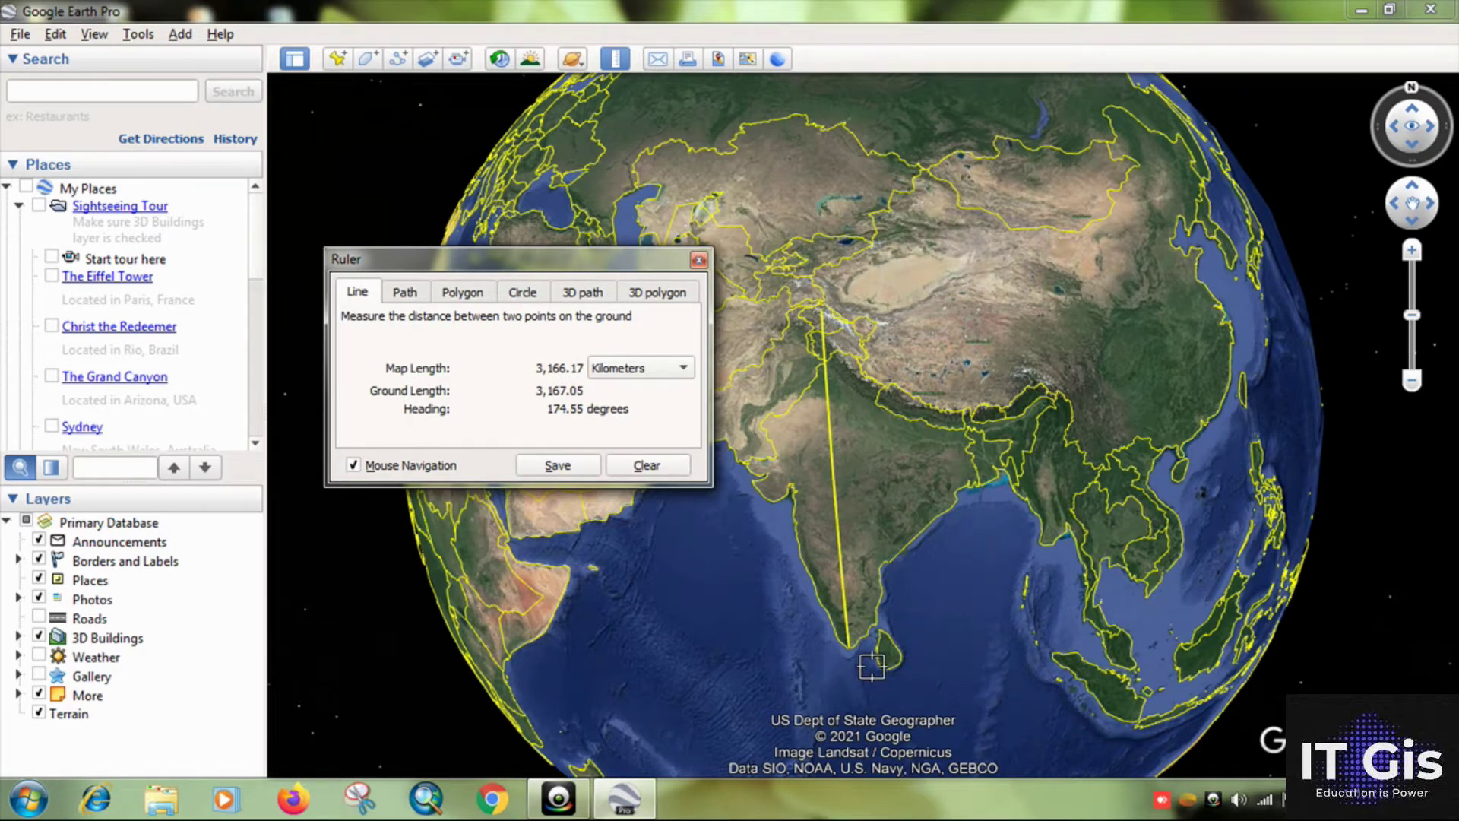
{"action": "left_click", "coordinate": [698, 261]}
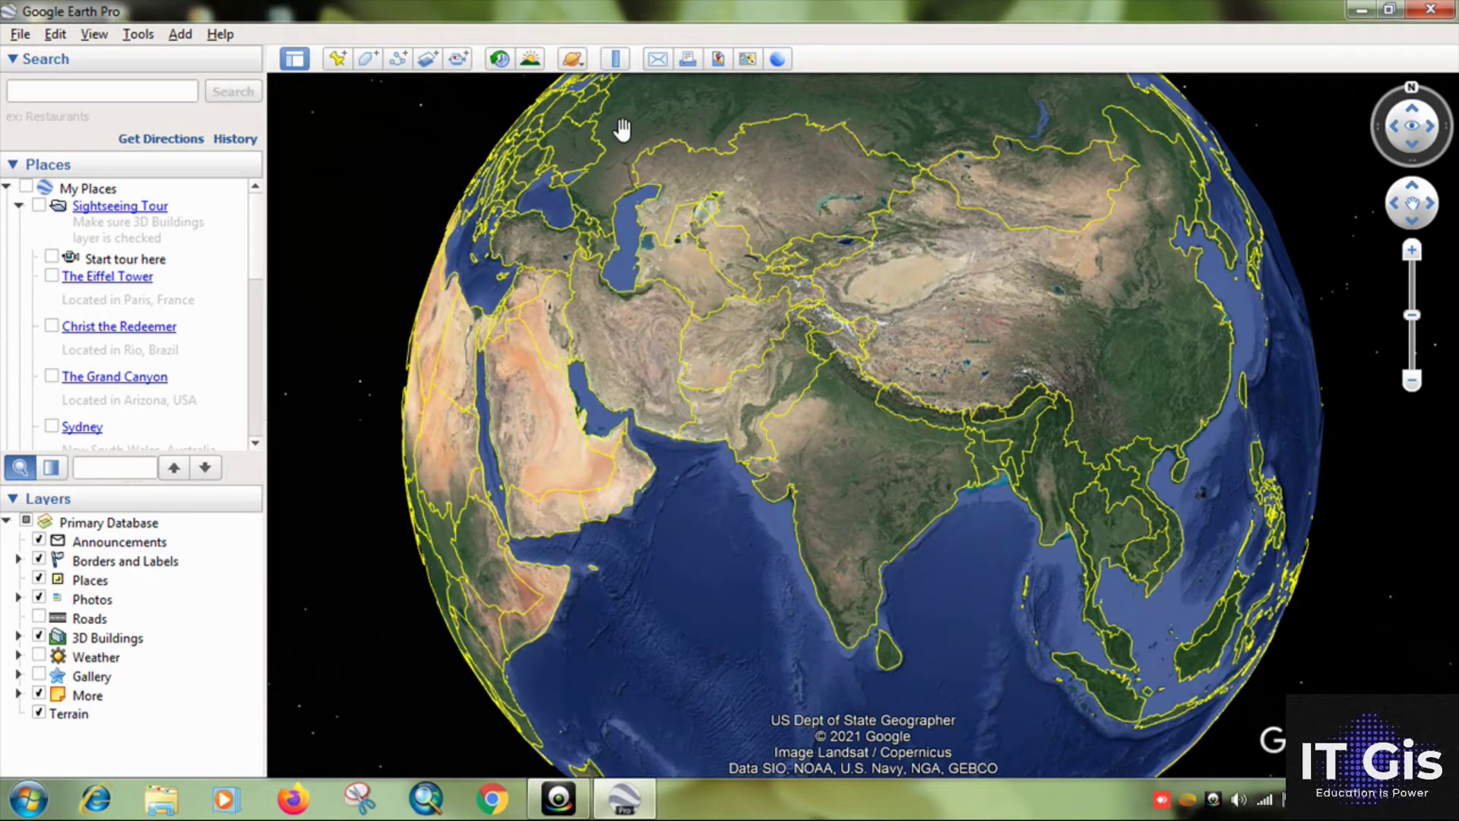
- Reopen the ruler to view its Polygon and Path measuring options, and close it
{"action": "left_click", "coordinate": [616, 59]}
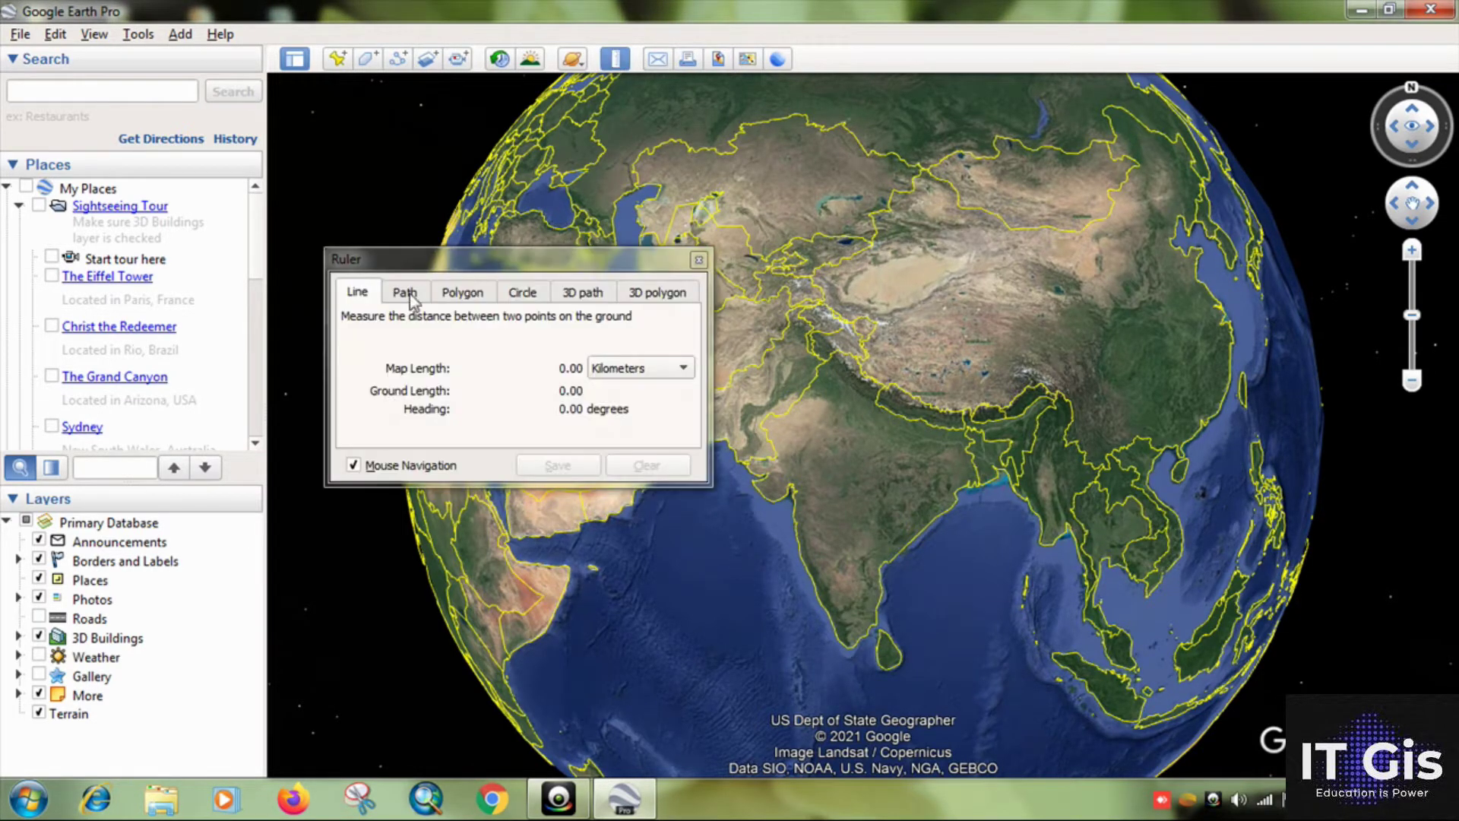
{"action": "left_click", "coordinate": [456, 296]}
{"action": "left_click", "coordinate": [409, 296]}
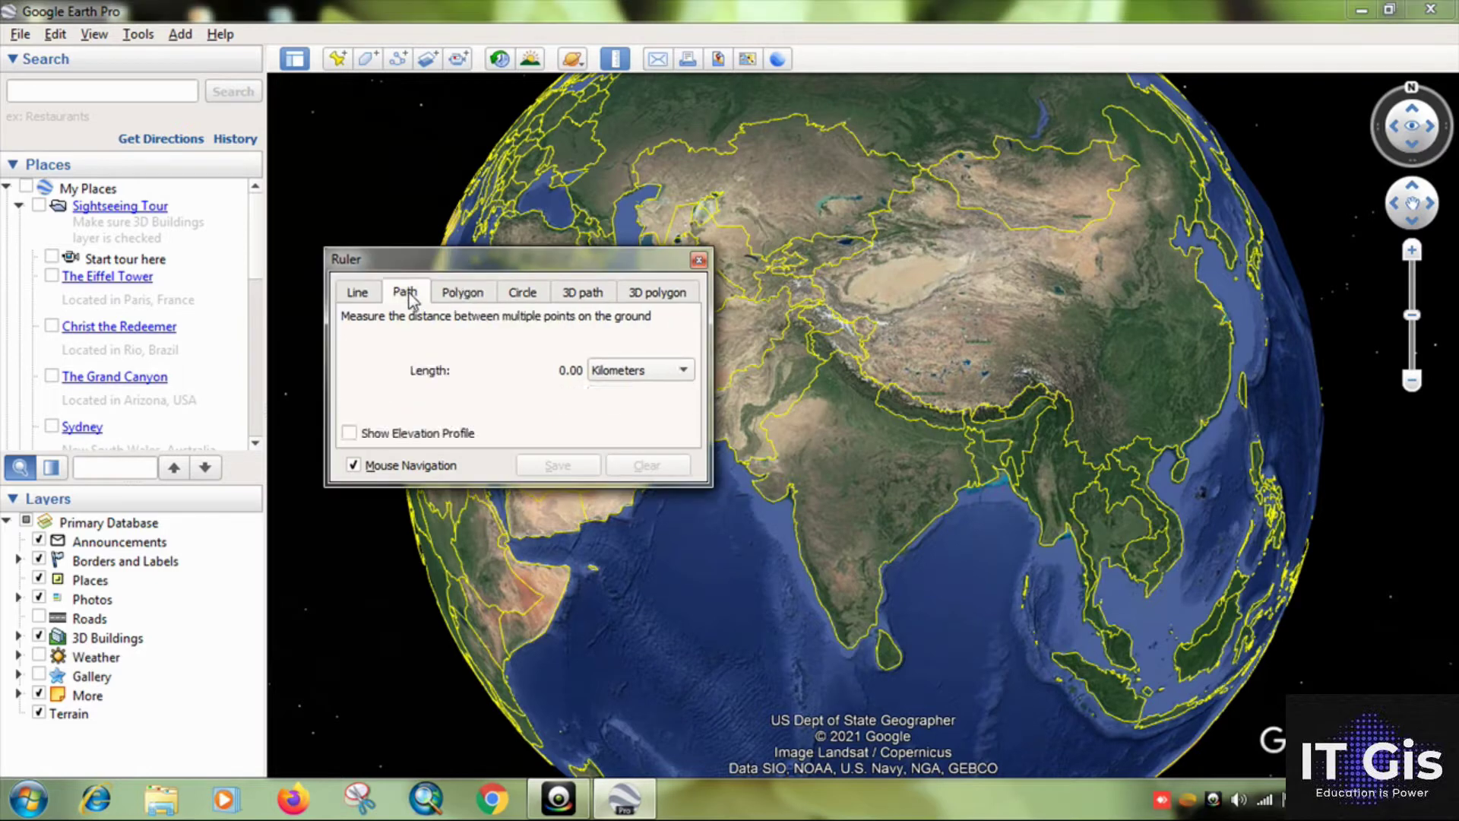
{"action": "left_click", "coordinate": [698, 260]}
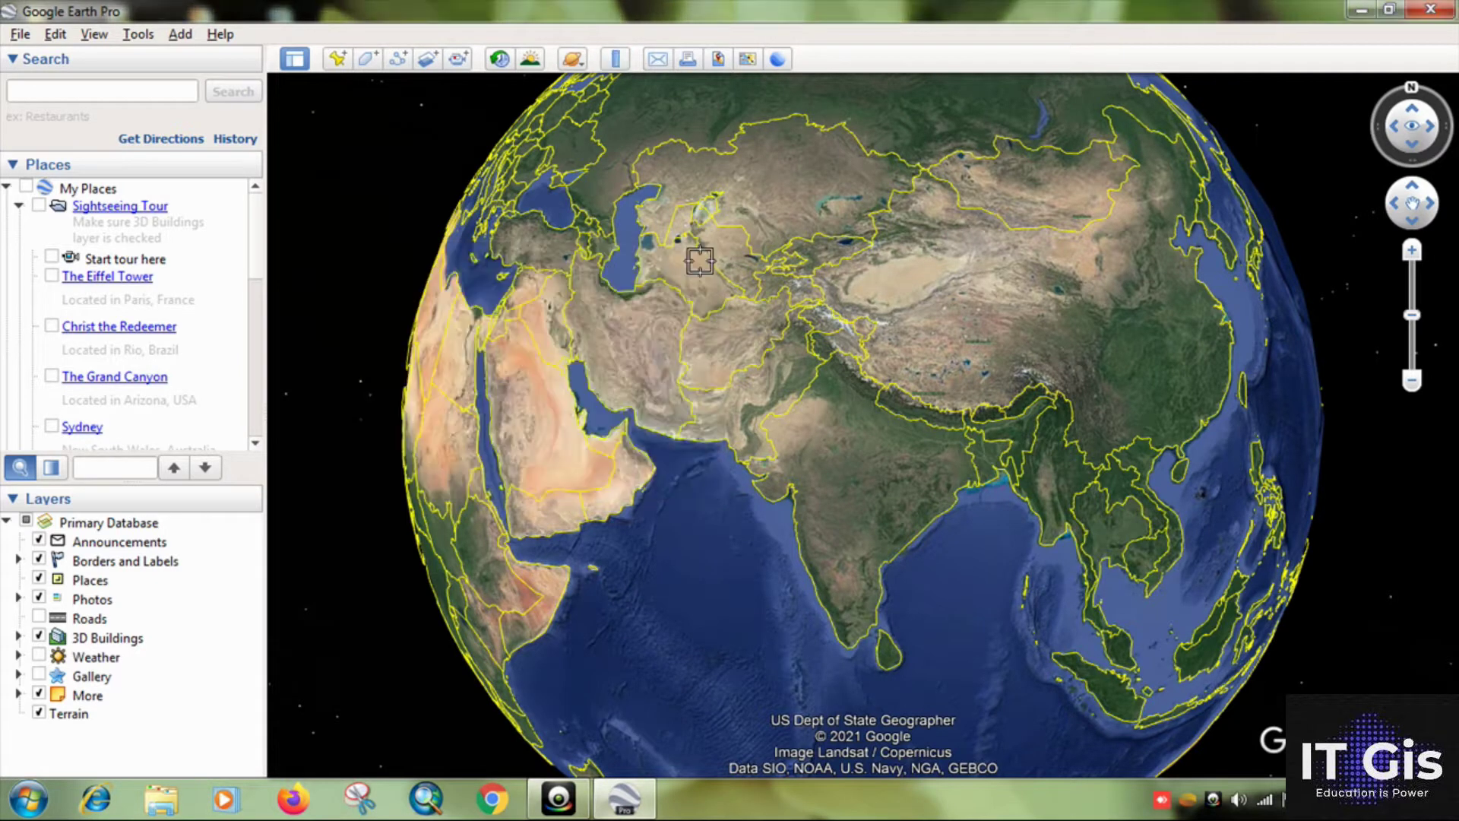
- Preview sunlight across the globe at another time of day and close the time slider
{"action": "left_click", "coordinate": [531, 59]}
{"action": "mouse_move", "coordinate": [422, 122]}
{"action": "left_mouse_down"}
{"action": "mouse_move", "coordinate": [582, 122]}
{"action": "mouse_move", "coordinate": [285, 129]}
{"action": "mouse_move", "coordinate": [548, 133]}
{"action": "mouse_move", "coordinate": [324, 157]}
{"action": "mouse_move", "coordinate": [542, 171]}
{"action": "mouse_move", "coordinate": [549, 152]}
{"action": "left_mouse_up"}
{"action": "left_click", "coordinate": [622, 91]}
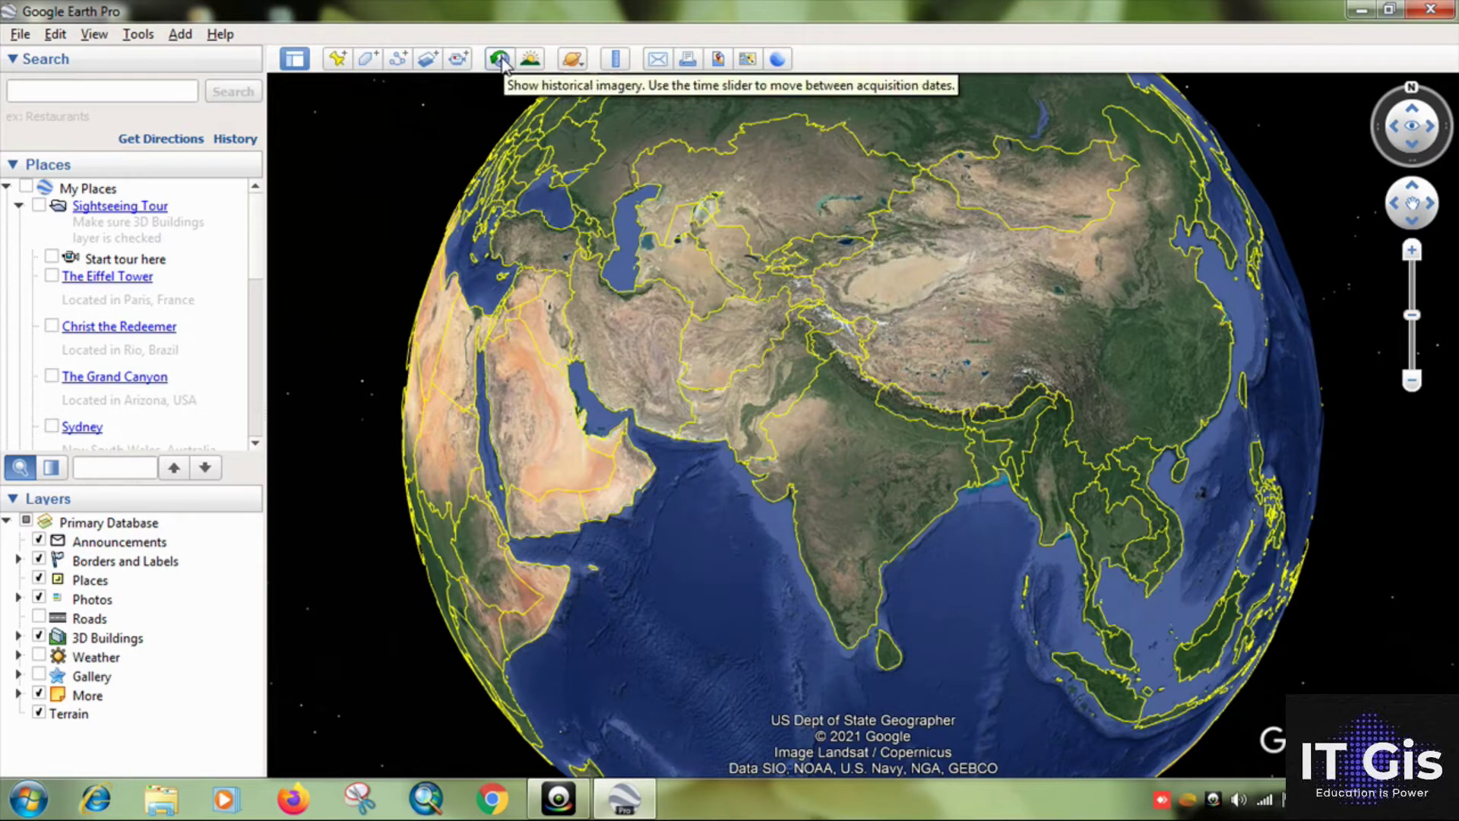
- Show historical imagery for the river area between Patna and Sonepur in Bihar
{"action": "scroll", "coordinate": [941, 454], "scroll_direction": "up", "scroll_amount": 5}
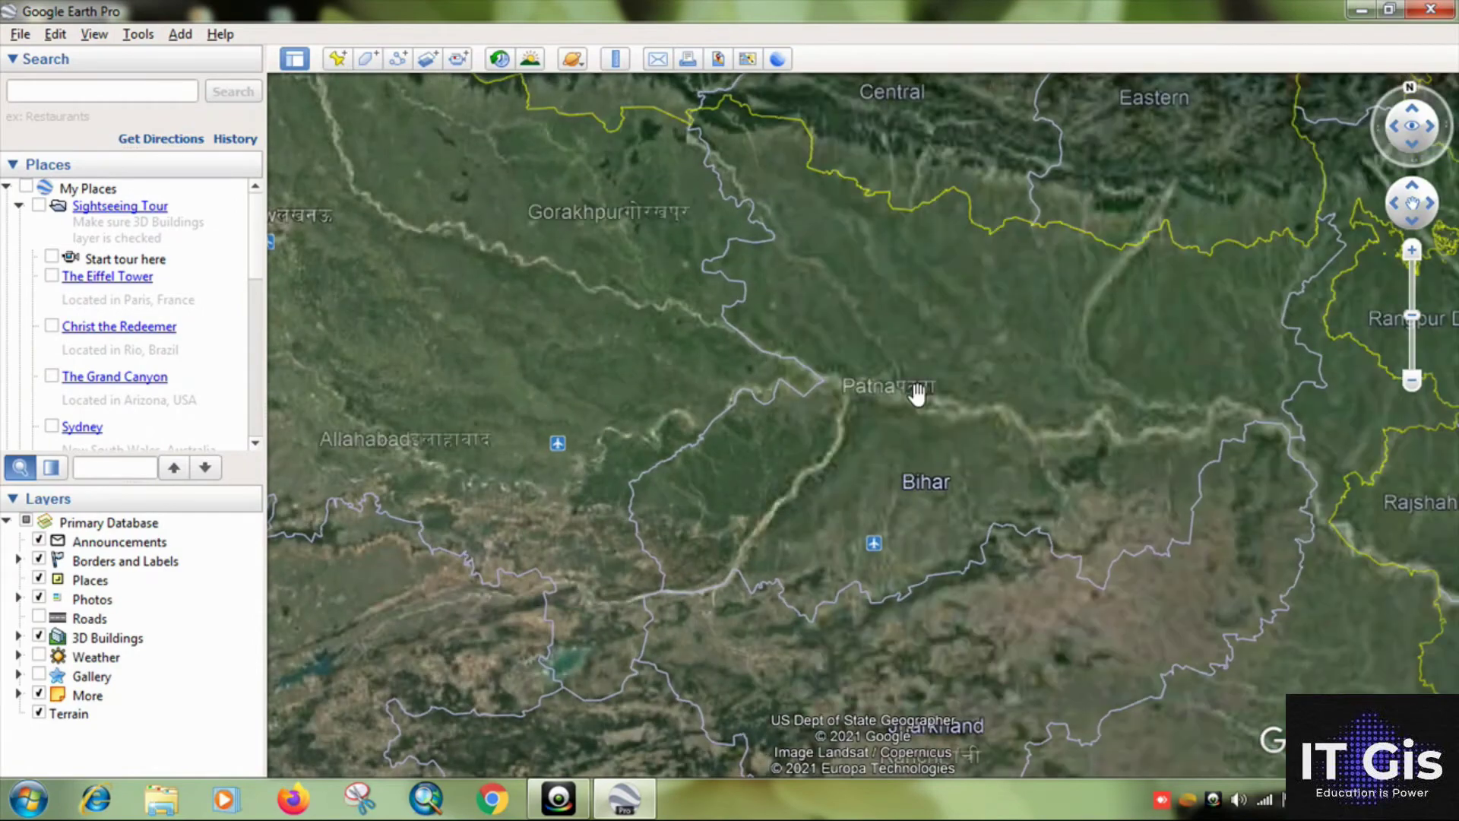
{"action": "scroll", "coordinate": [995, 560], "scroll_direction": "up", "scroll_amount": 3}
{"action": "scroll", "coordinate": [1030, 566], "scroll_direction": "up", "scroll_amount": 5}
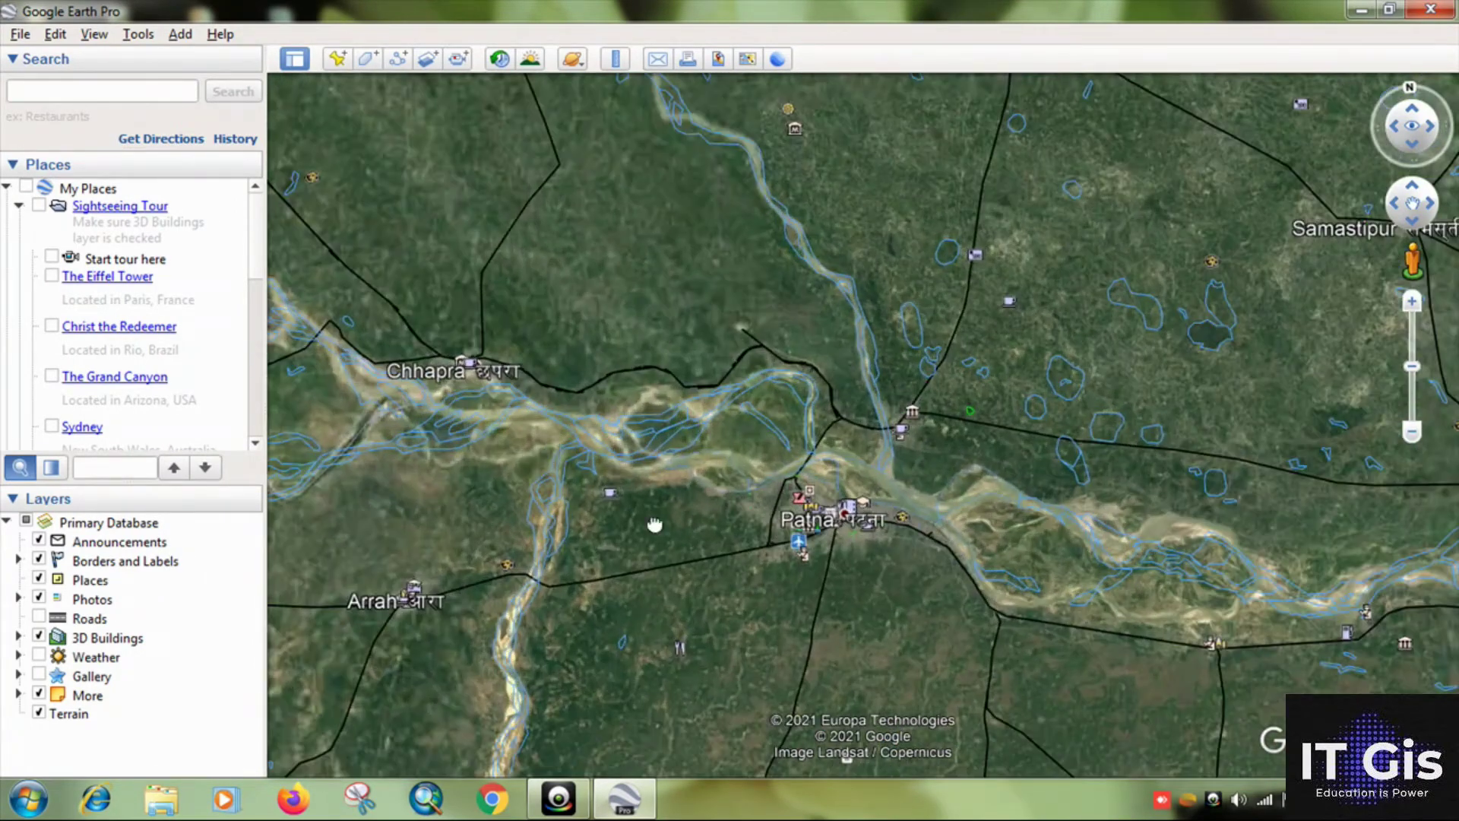
{"action": "scroll", "coordinate": [651, 523], "scroll_direction": "up", "scroll_amount": 3}
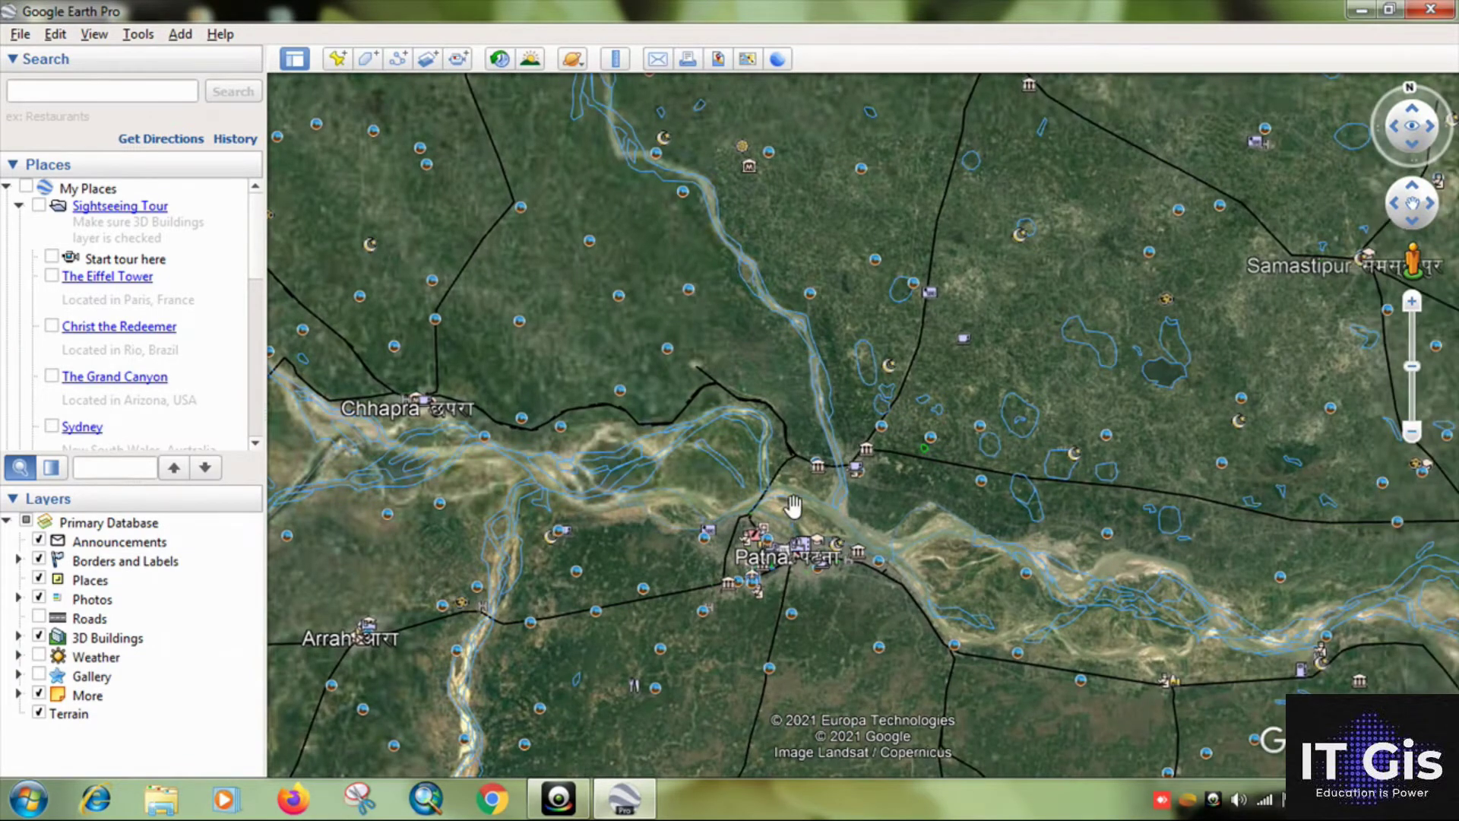
{"action": "scroll", "coordinate": [831, 531], "scroll_direction": "up", "scroll_amount": 3}
{"action": "scroll", "coordinate": [880, 552], "scroll_direction": "up", "scroll_amount": 3}
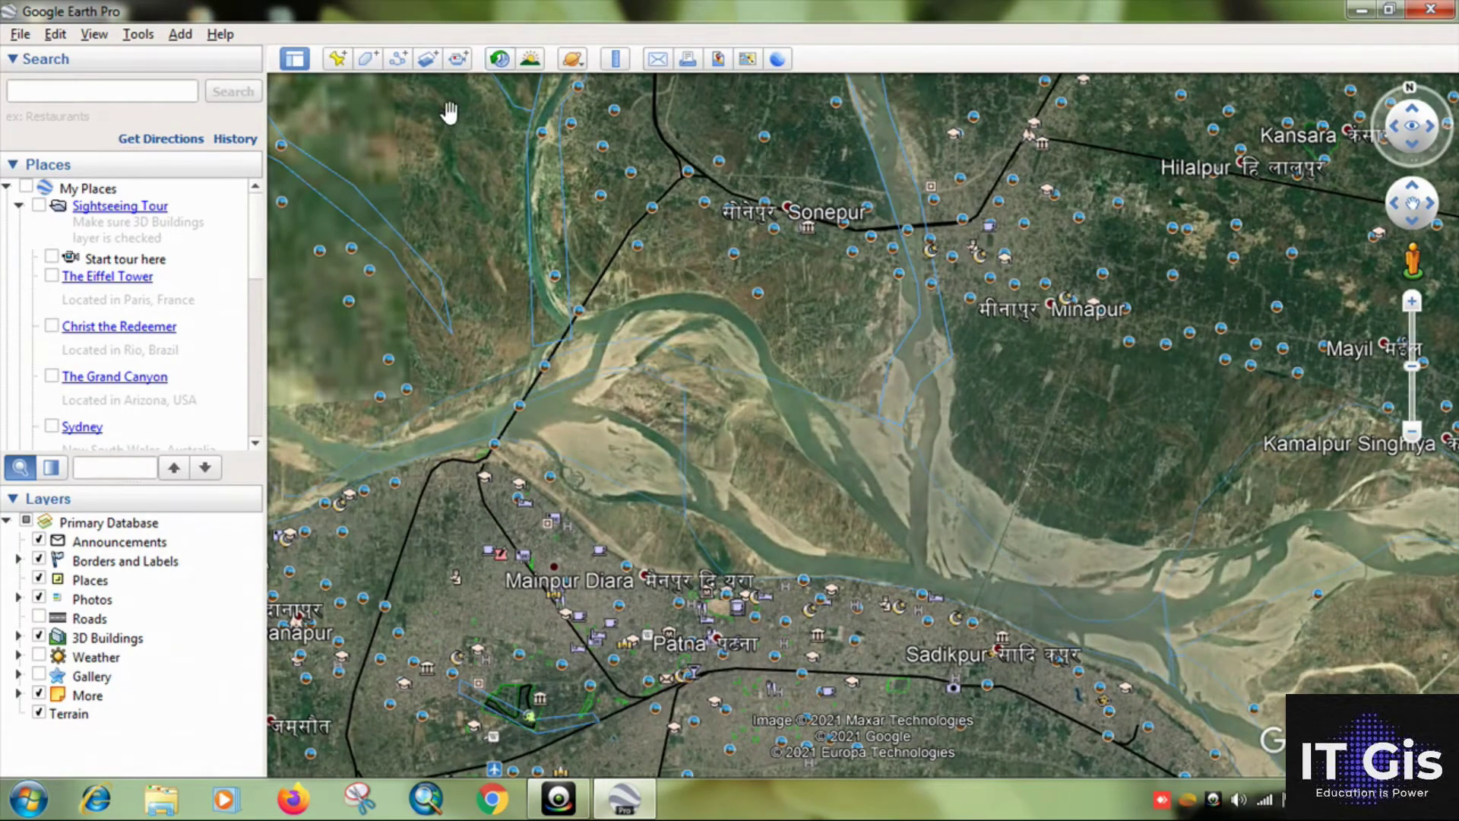
{"action": "scroll", "coordinate": [728, 475], "scroll_direction": "up", "scroll_amount": 2}
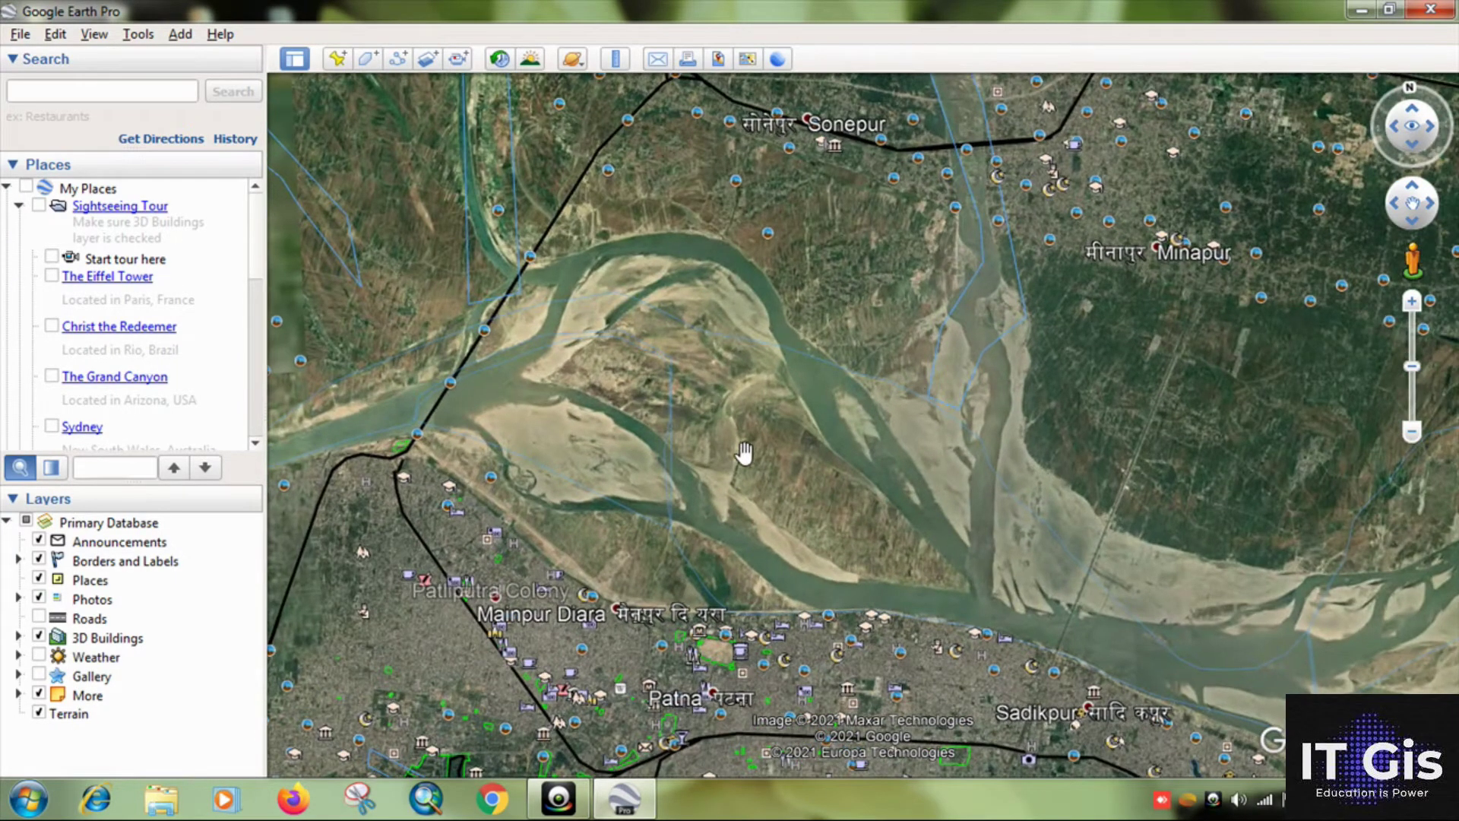
{"action": "left_click_drag", "start_coordinate": [1156, 628], "coordinate": [1118, 619]}
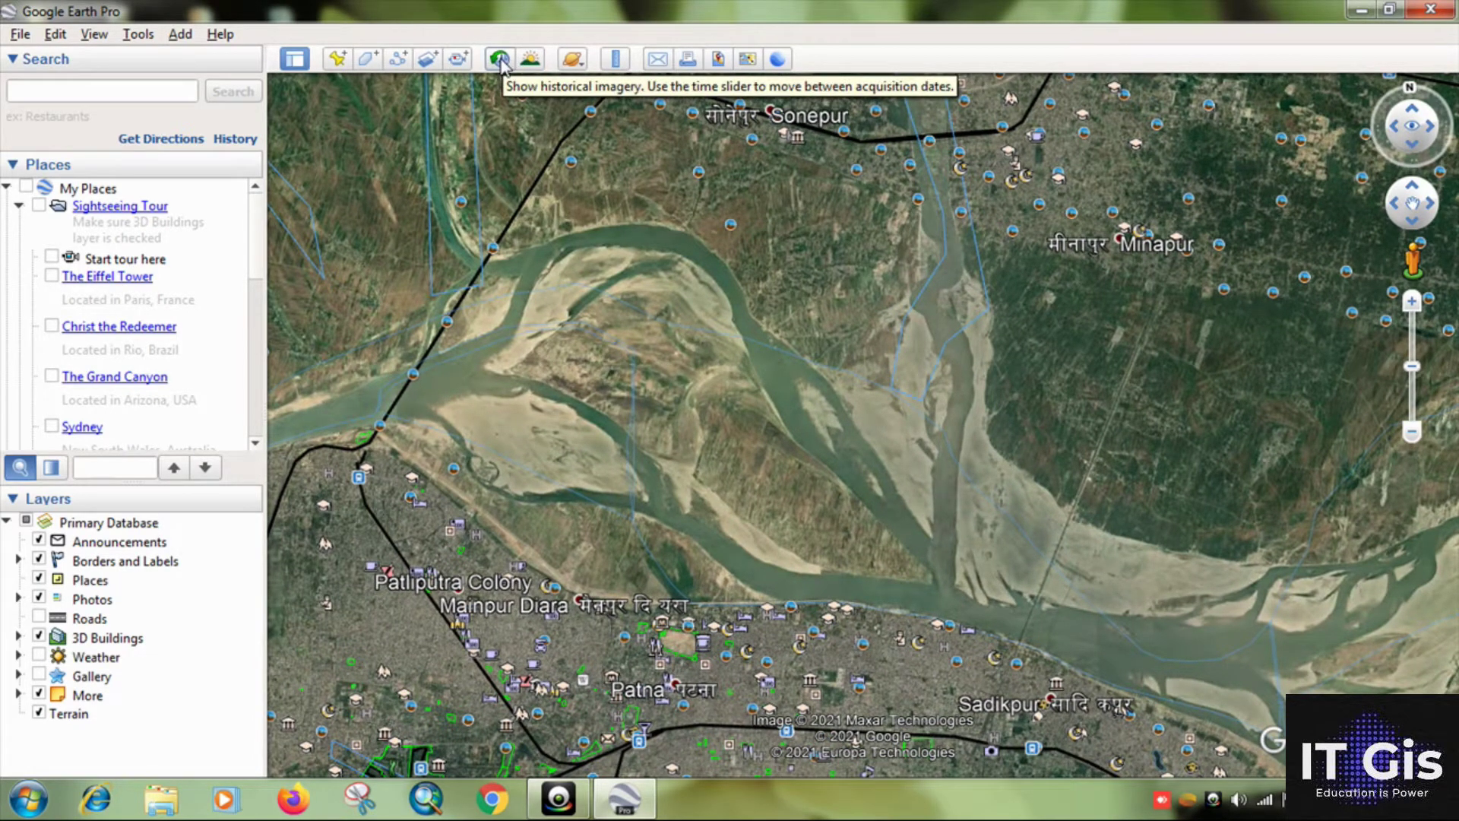
{"action": "left_click", "coordinate": [499, 59]}
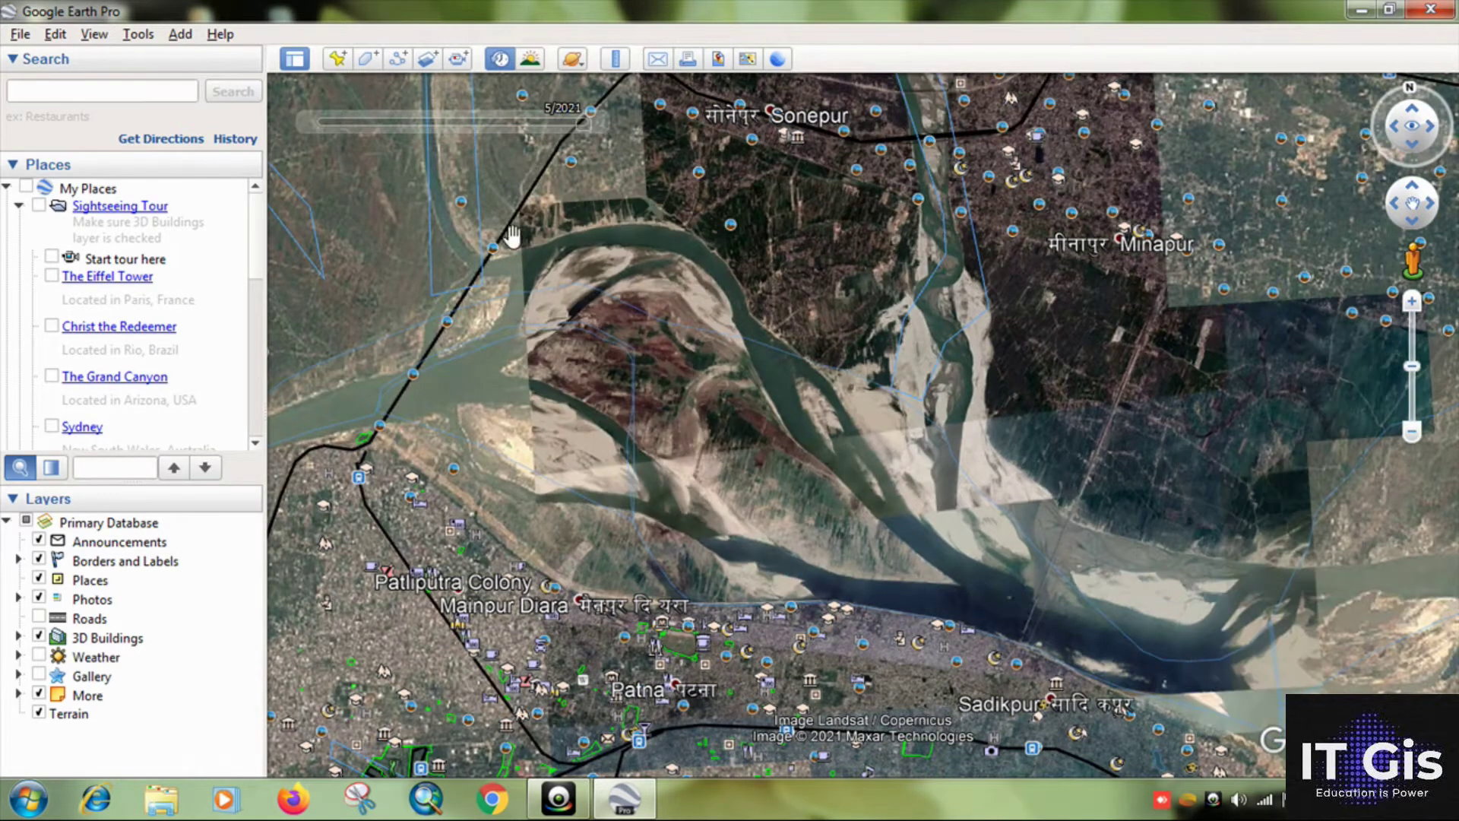
- Take the historical imagery of the river at Patna back to 12/2000 and 12/1984, and advance it to 12/1985
{"action": "mouse_move", "coordinate": [553, 116]}
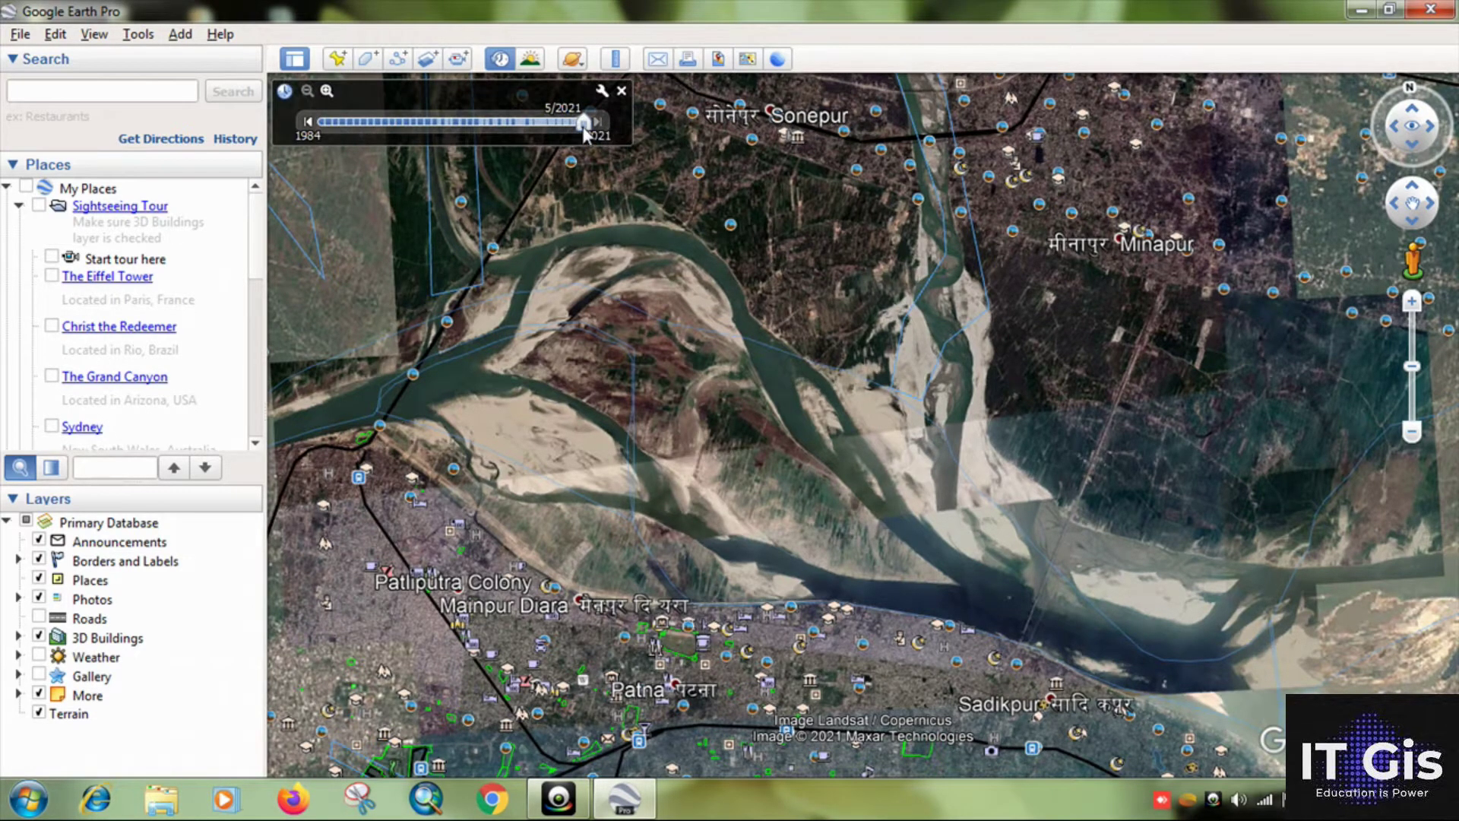
{"action": "left_click_drag", "start_coordinate": [584, 123], "coordinate": [440, 124]}
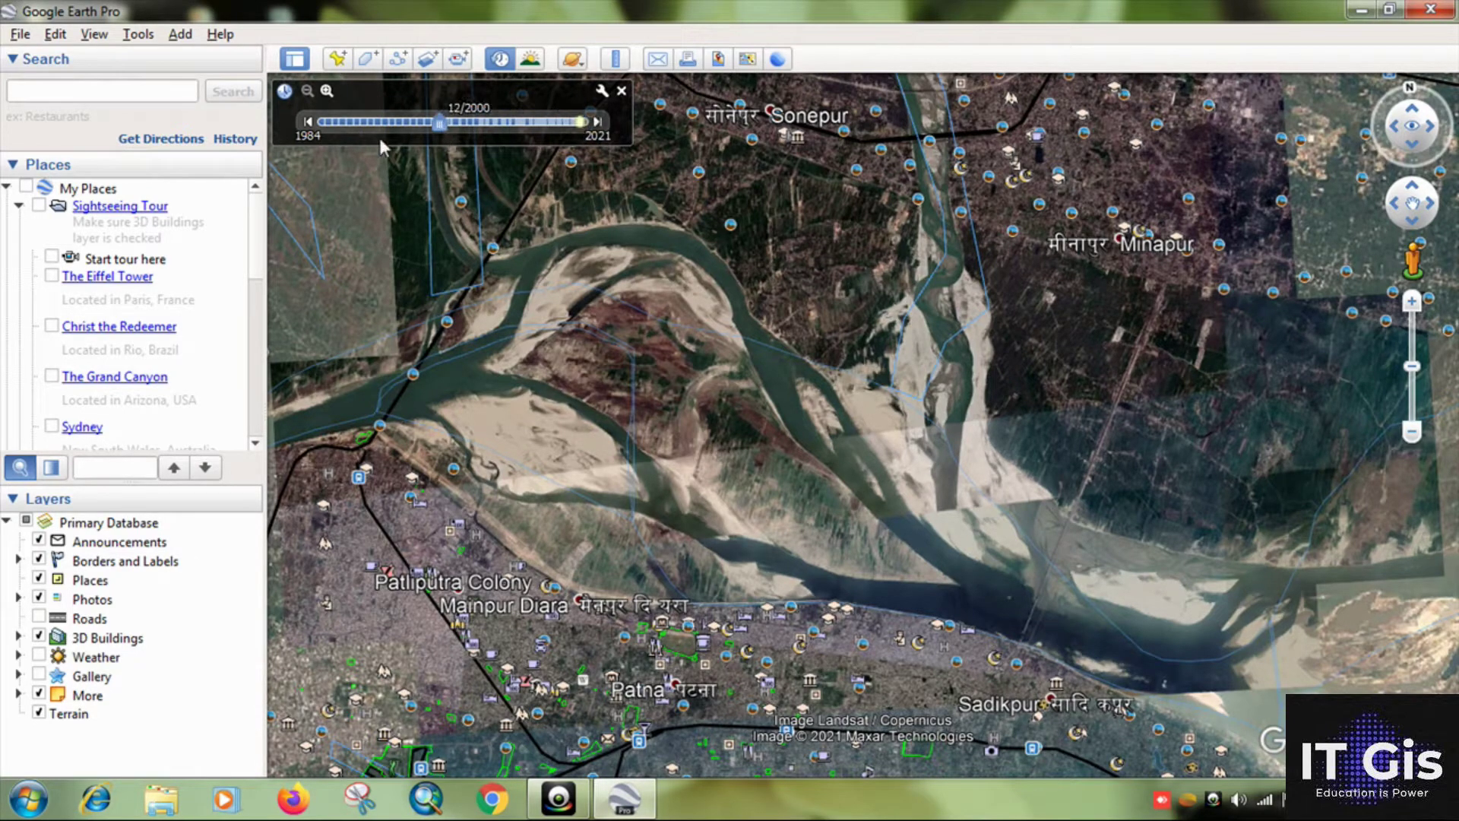
{"action": "mouse_move", "coordinate": [321, 139]}
{"action": "left_mouse_down"}
{"action": "mouse_move", "coordinate": [544, 132]}
{"action": "mouse_move", "coordinate": [313, 132]}
{"action": "left_mouse_up"}
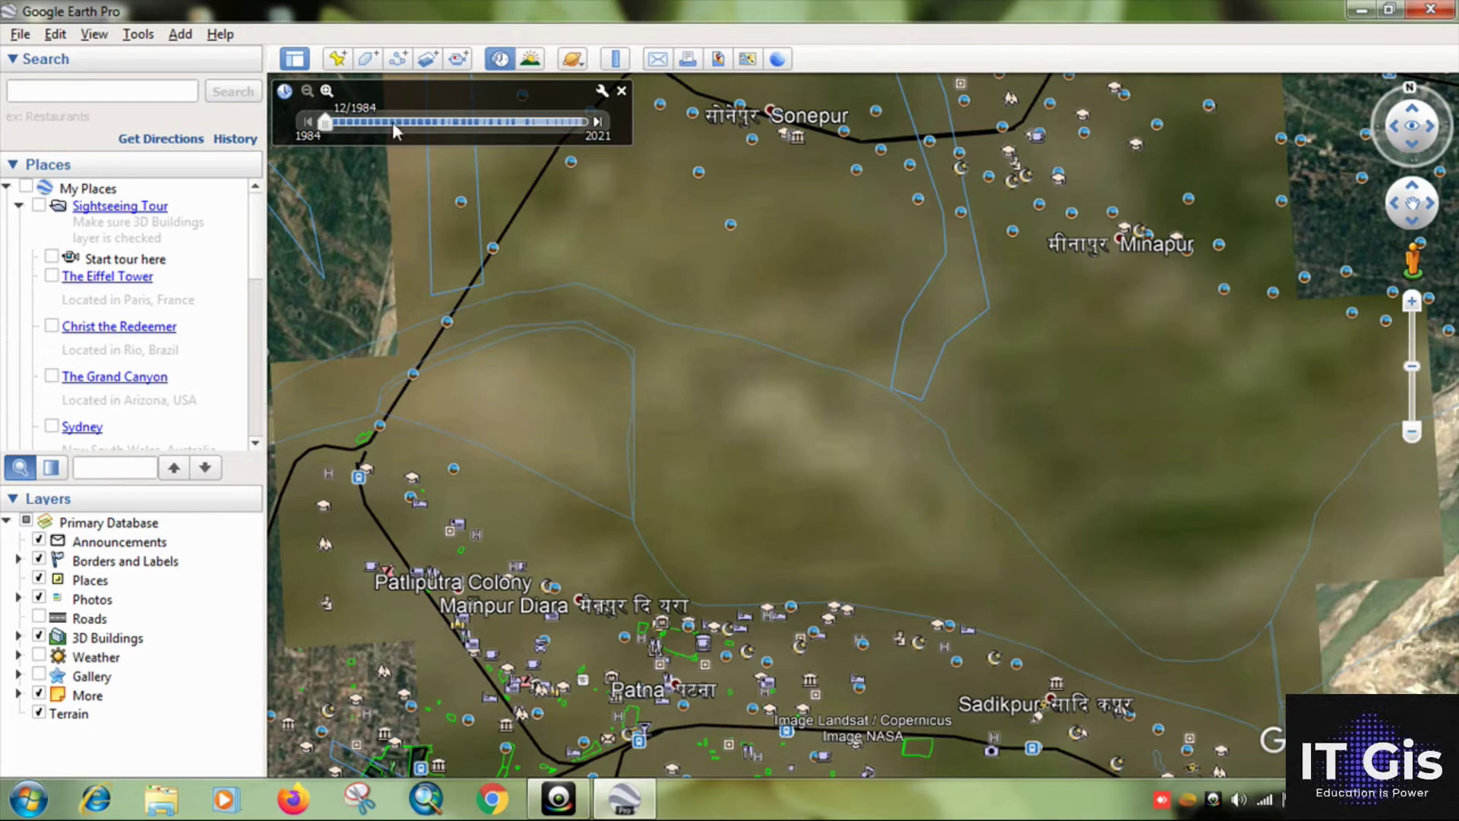
{"action": "left_click", "coordinate": [599, 120]}
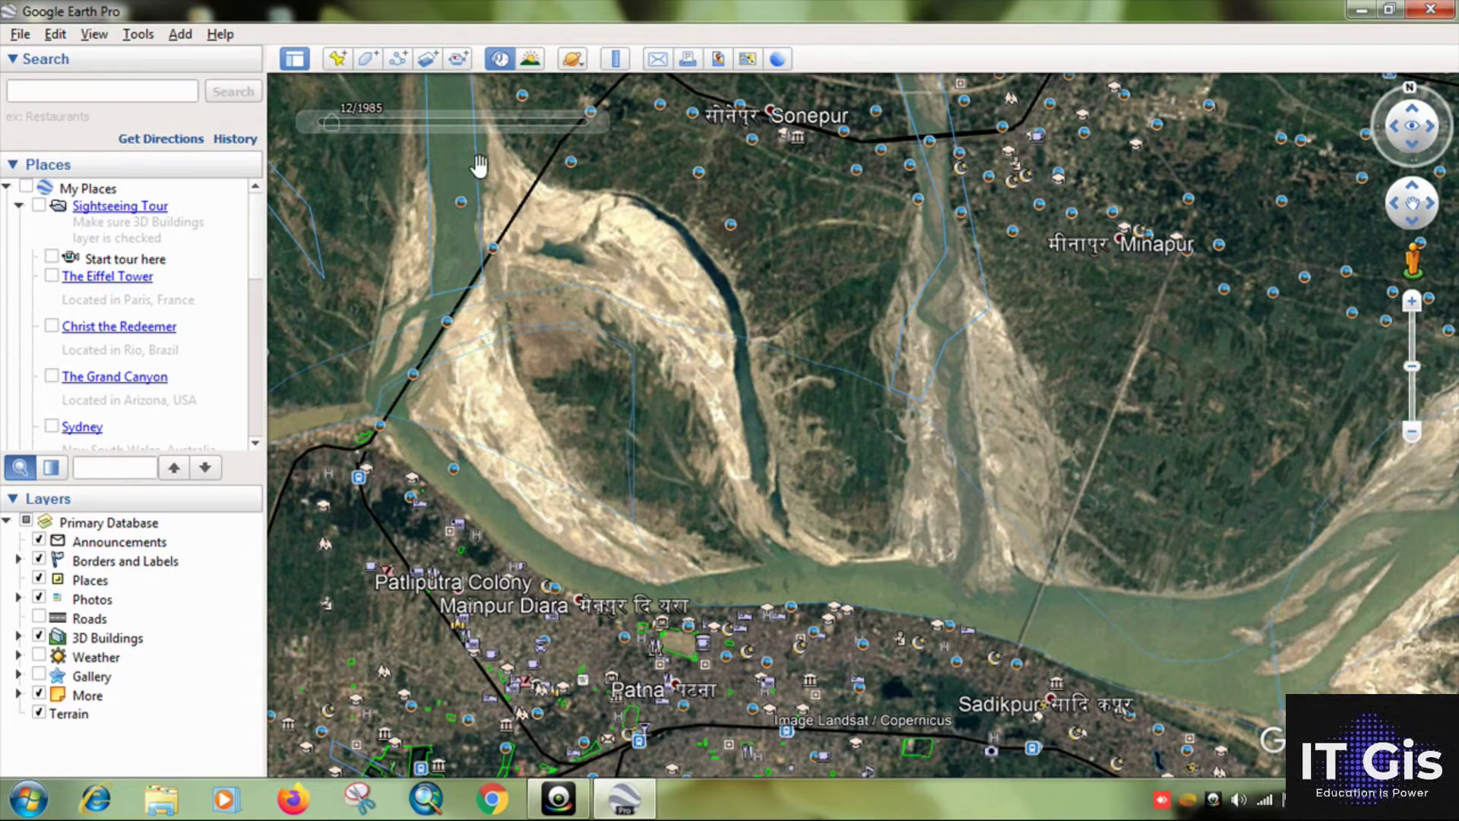
- Examine the river channels near Patna in the 12/1985 imagery and compare them with the 2/2021 imagery
{"action": "scroll", "coordinate": [711, 342], "scroll_direction": "up", "scroll_amount": 2}
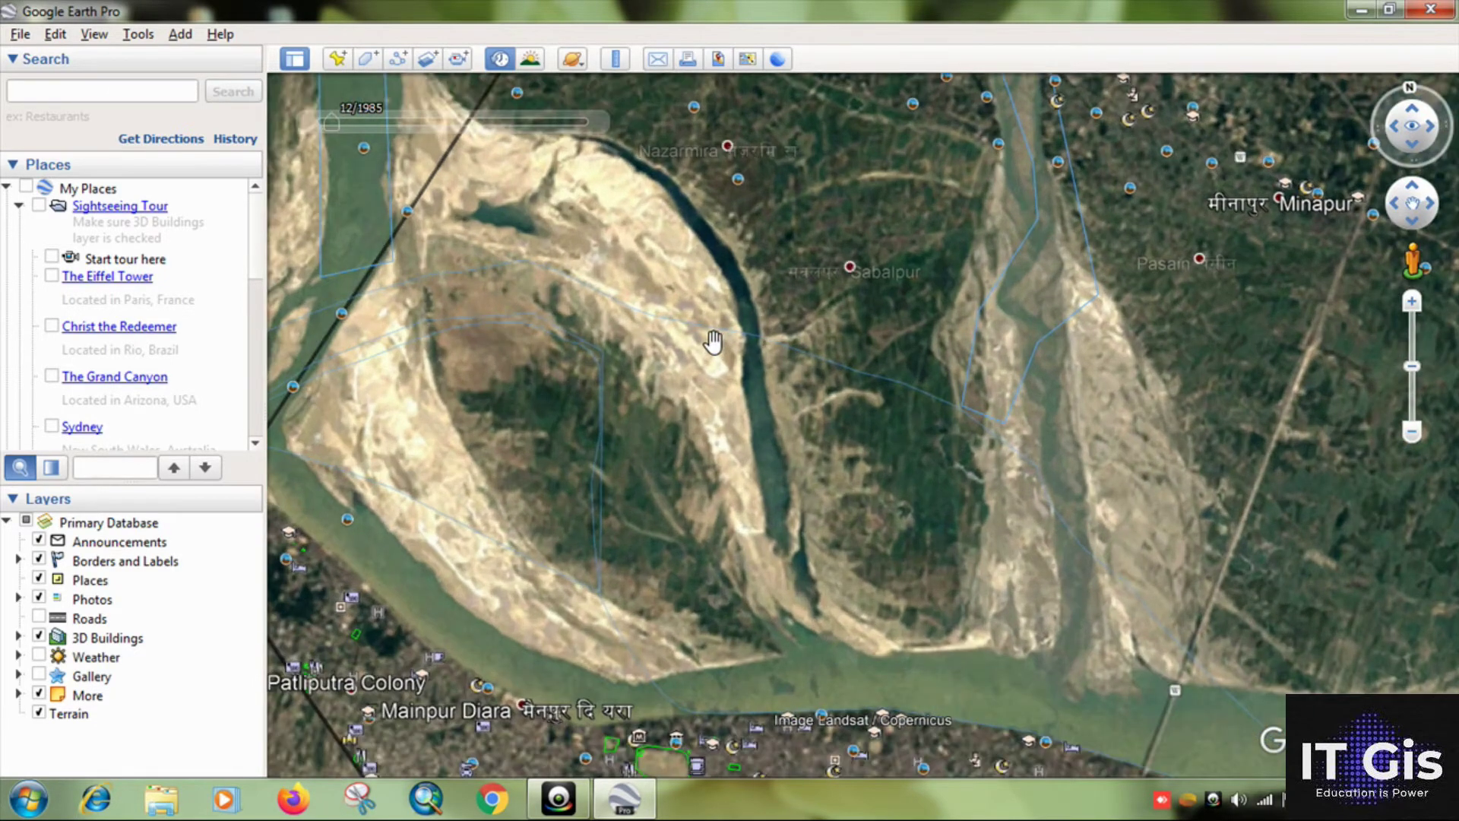
{"action": "scroll", "coordinate": [713, 342], "scroll_direction": "down", "scroll_amount": 2}
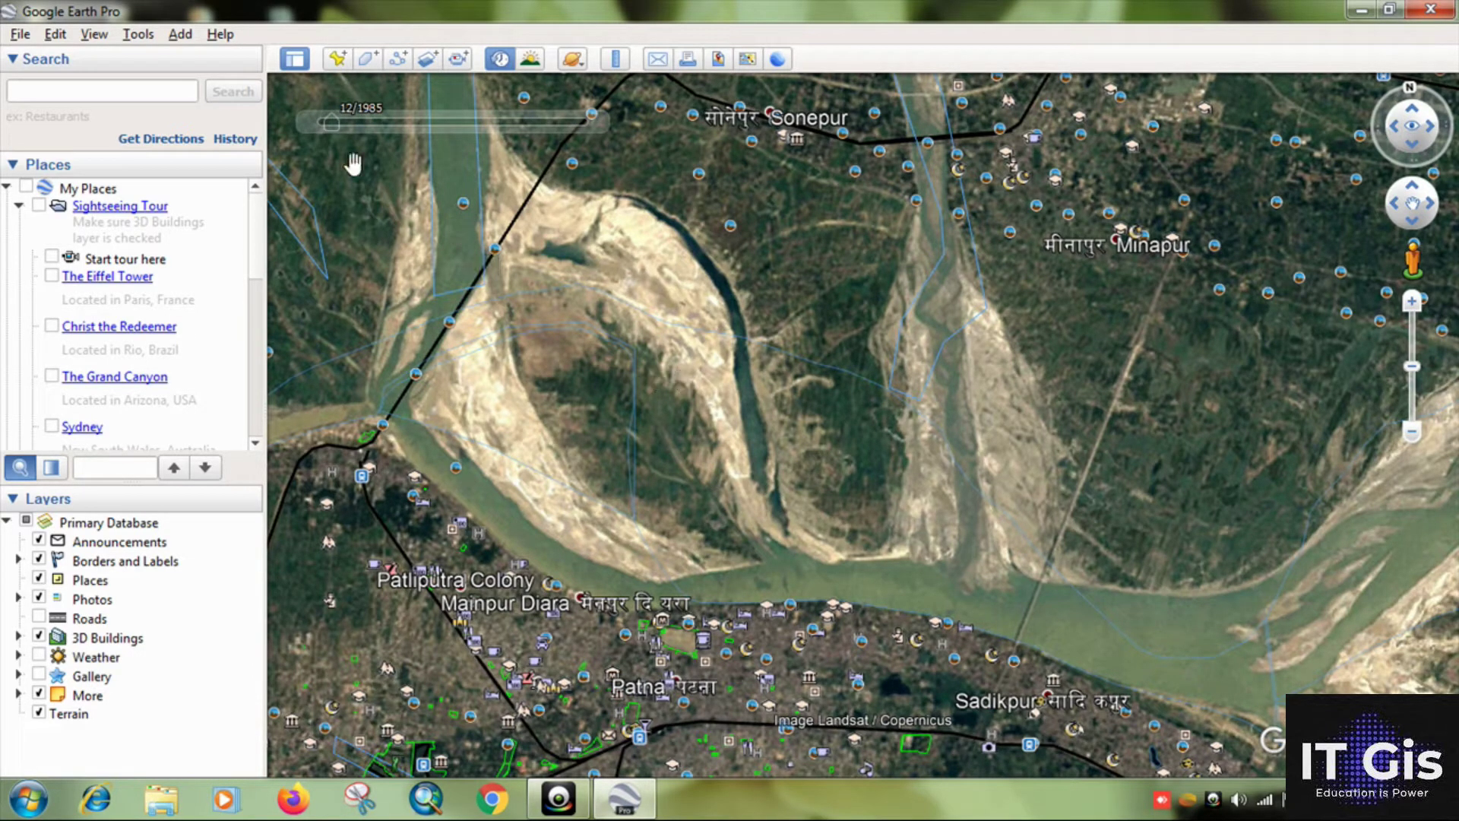
{"action": "left_click_drag", "start_coordinate": [328, 123], "coordinate": [628, 152]}
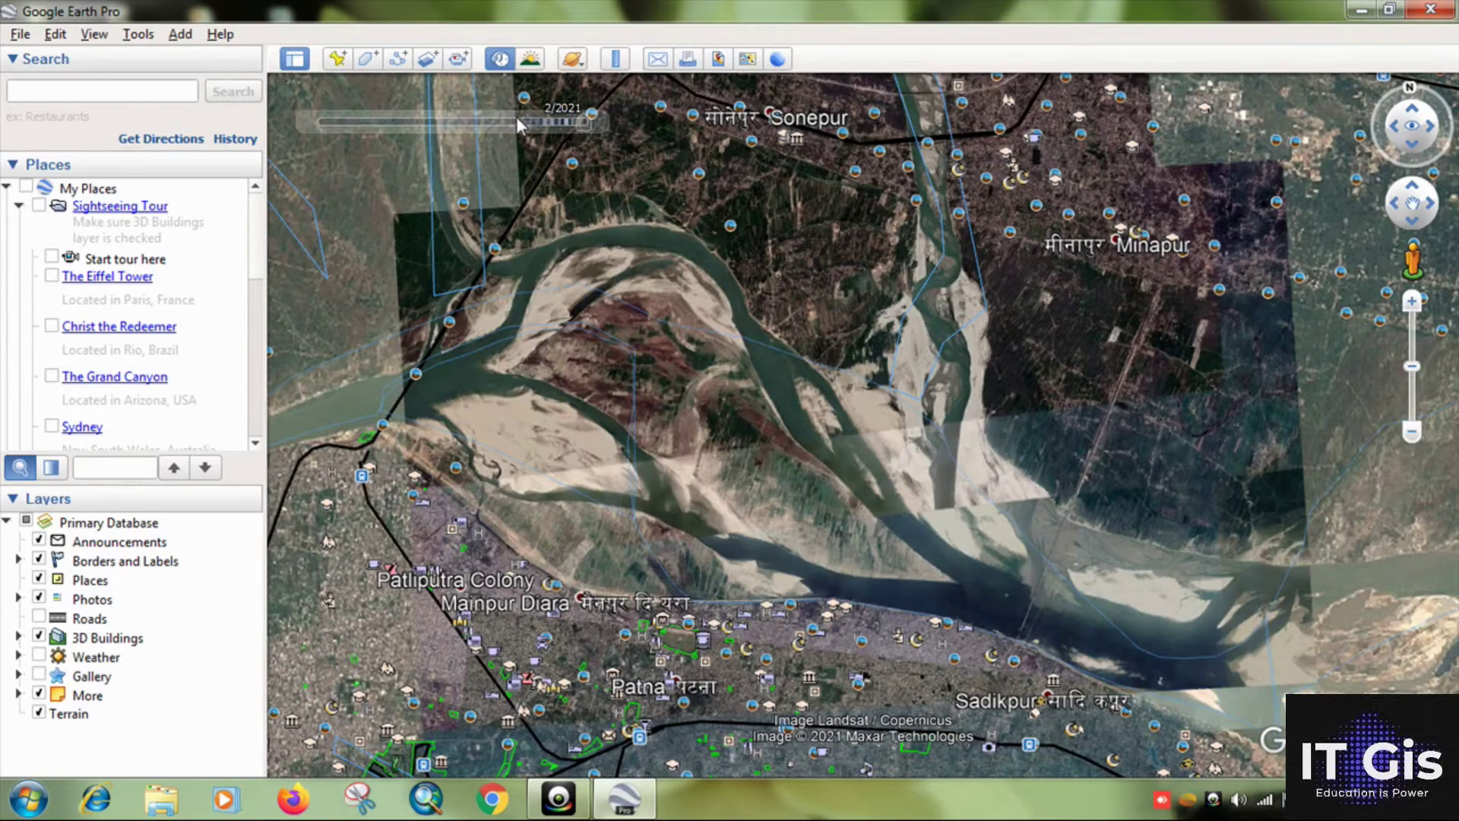
{"action": "left_click_drag", "start_coordinate": [586, 121], "coordinate": [331, 130]}
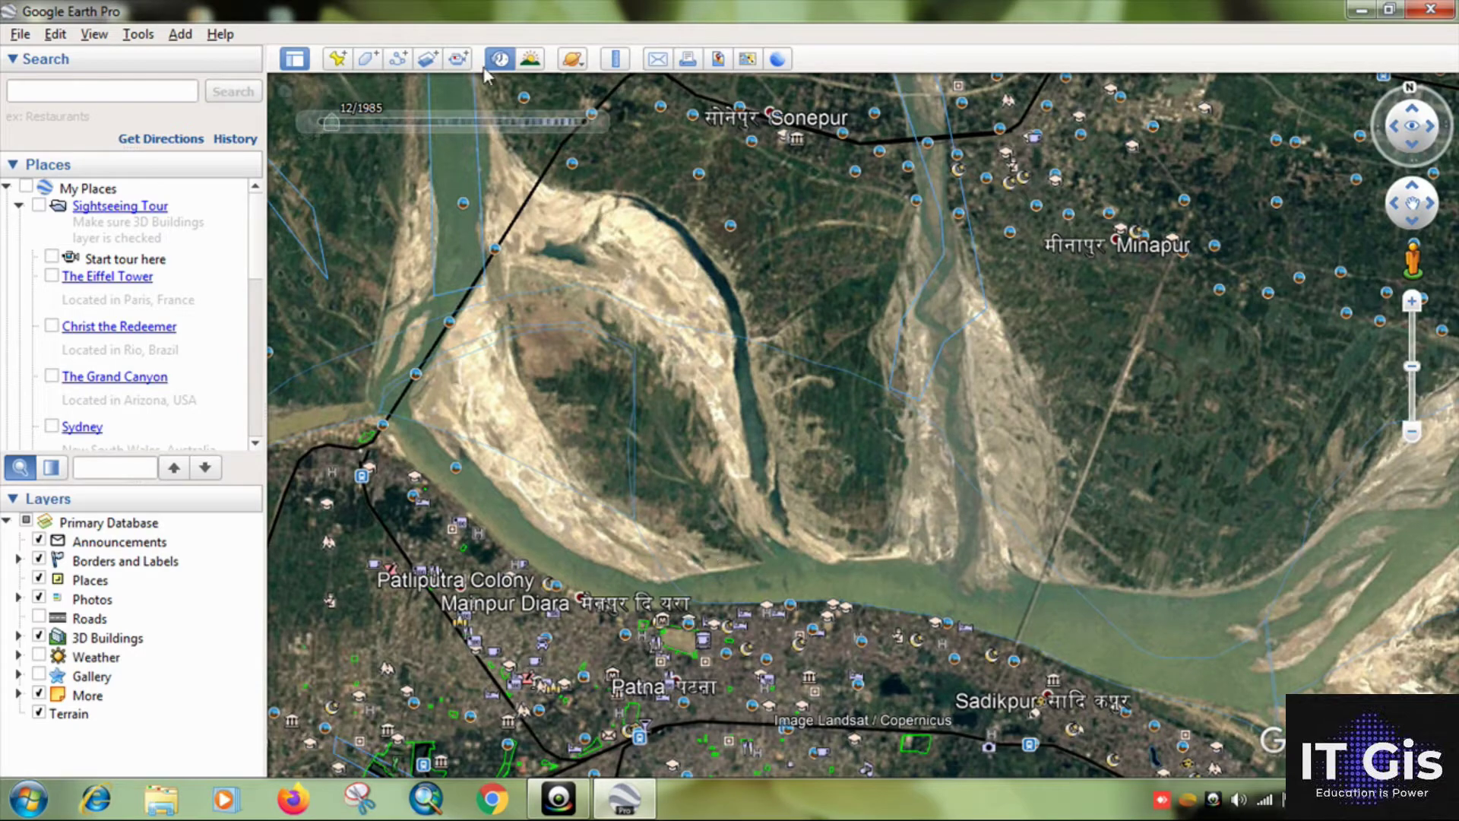
- Compare Patna's urban area south of the river in the 12/1985 and 2/2021 imagery
{"action": "left_click_drag", "start_coordinate": [949, 532], "coordinate": [896, 476]}
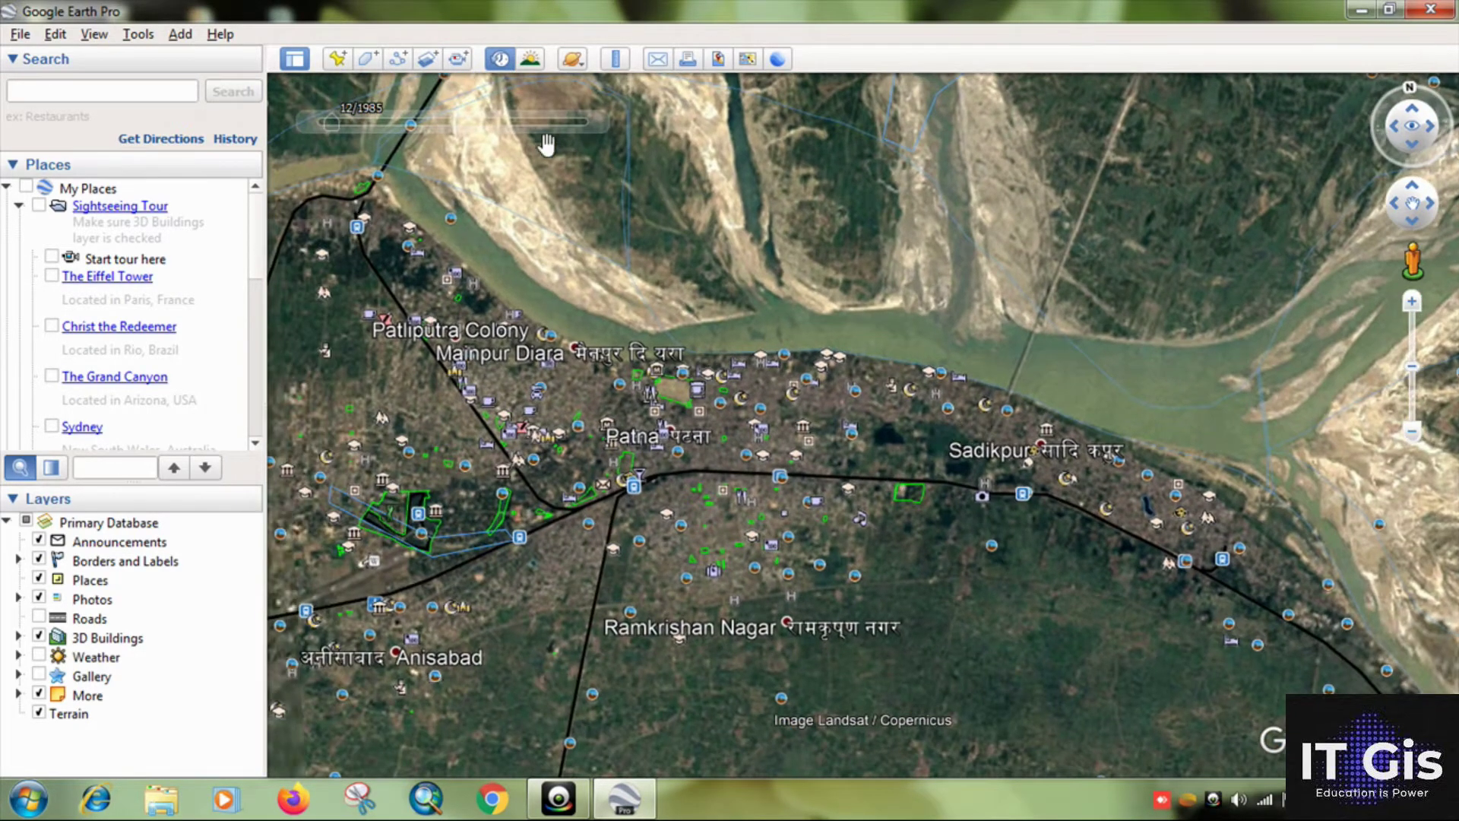
{"action": "left_click_drag", "start_coordinate": [361, 120], "coordinate": [583, 122]}
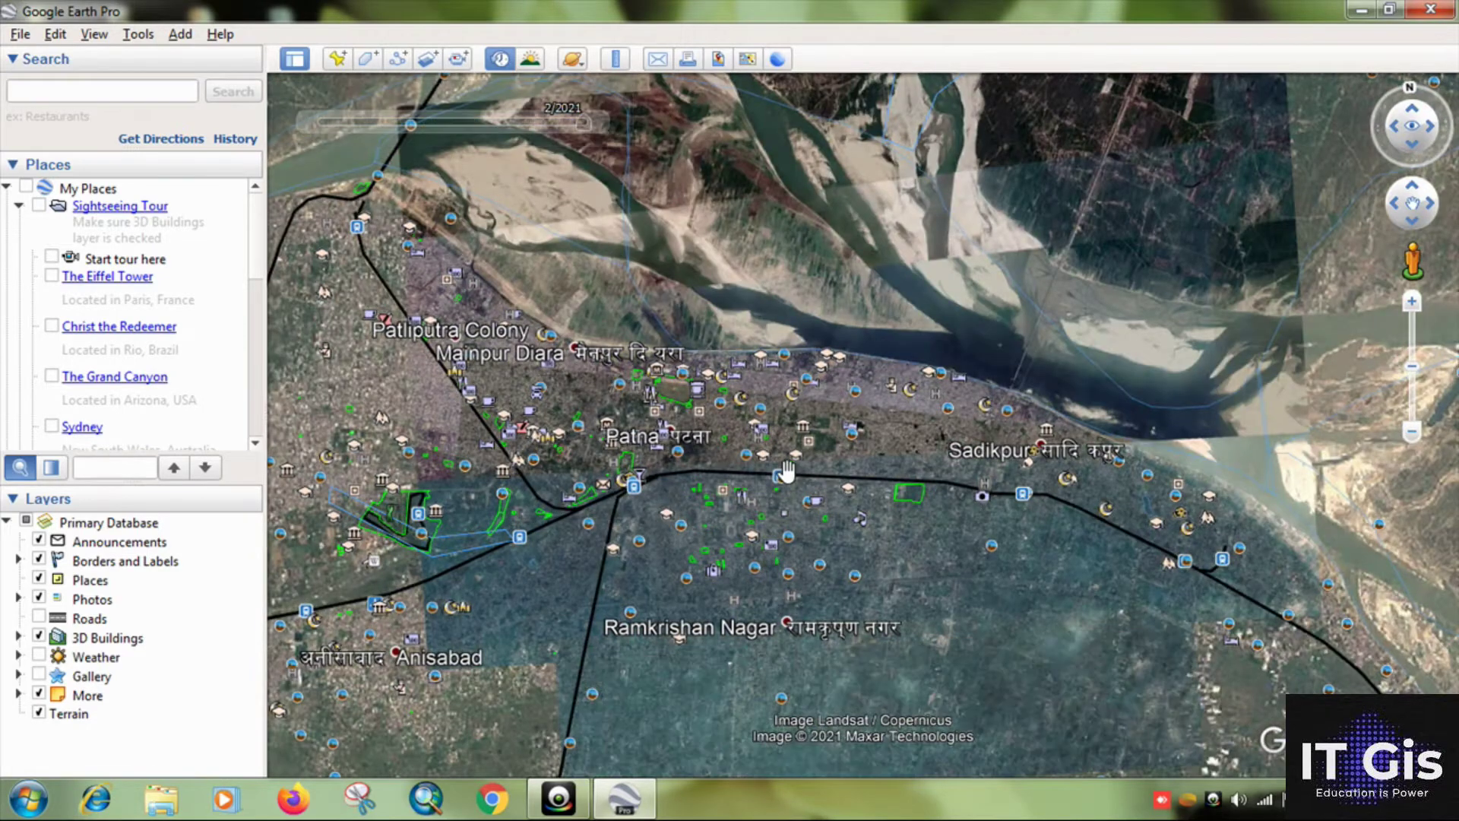
{"action": "left_click_drag", "start_coordinate": [810, 636], "coordinate": [948, 535]}
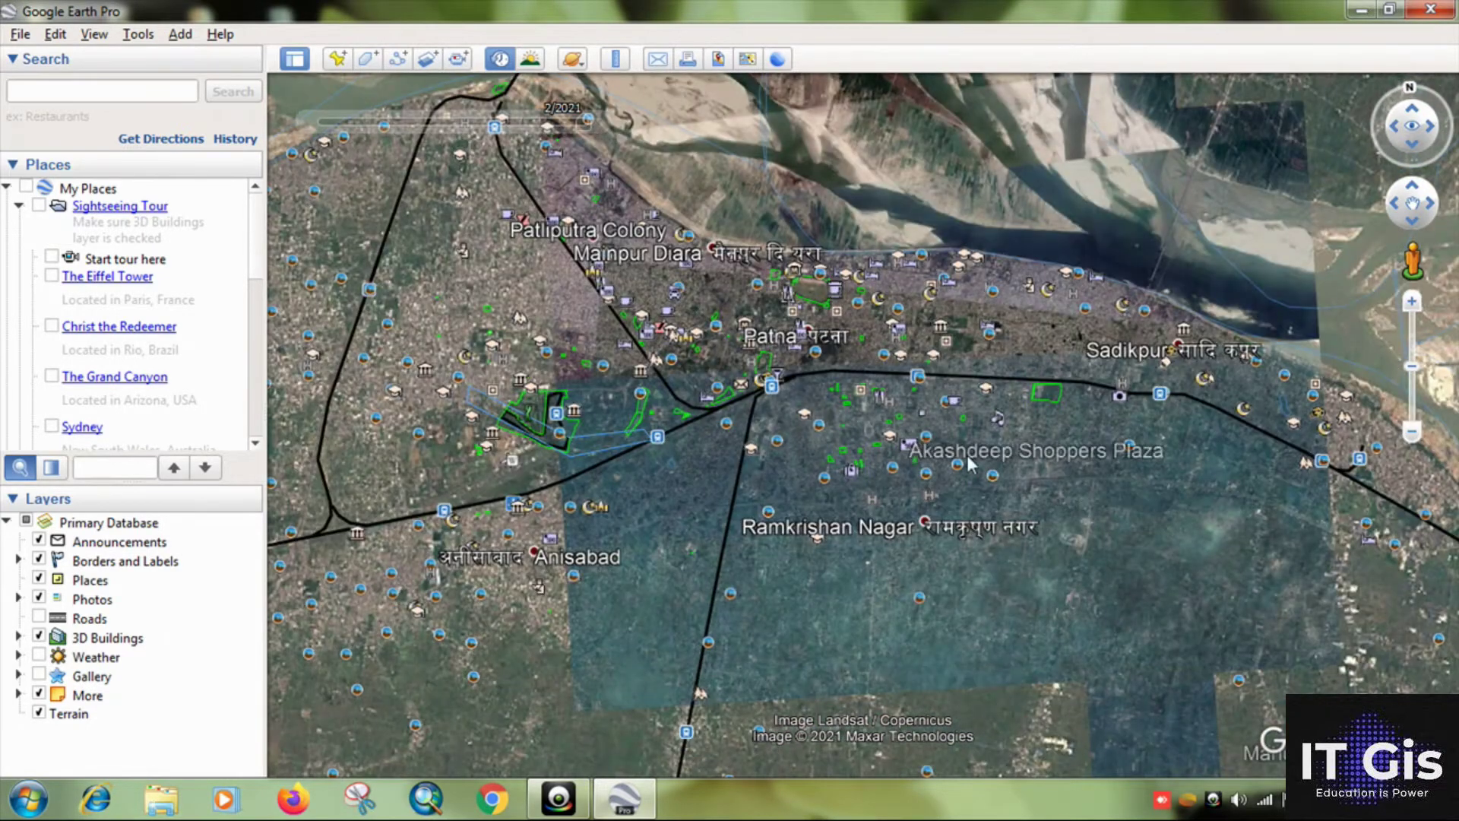
{"action": "left_click_drag", "start_coordinate": [1109, 486], "coordinate": [794, 384]}
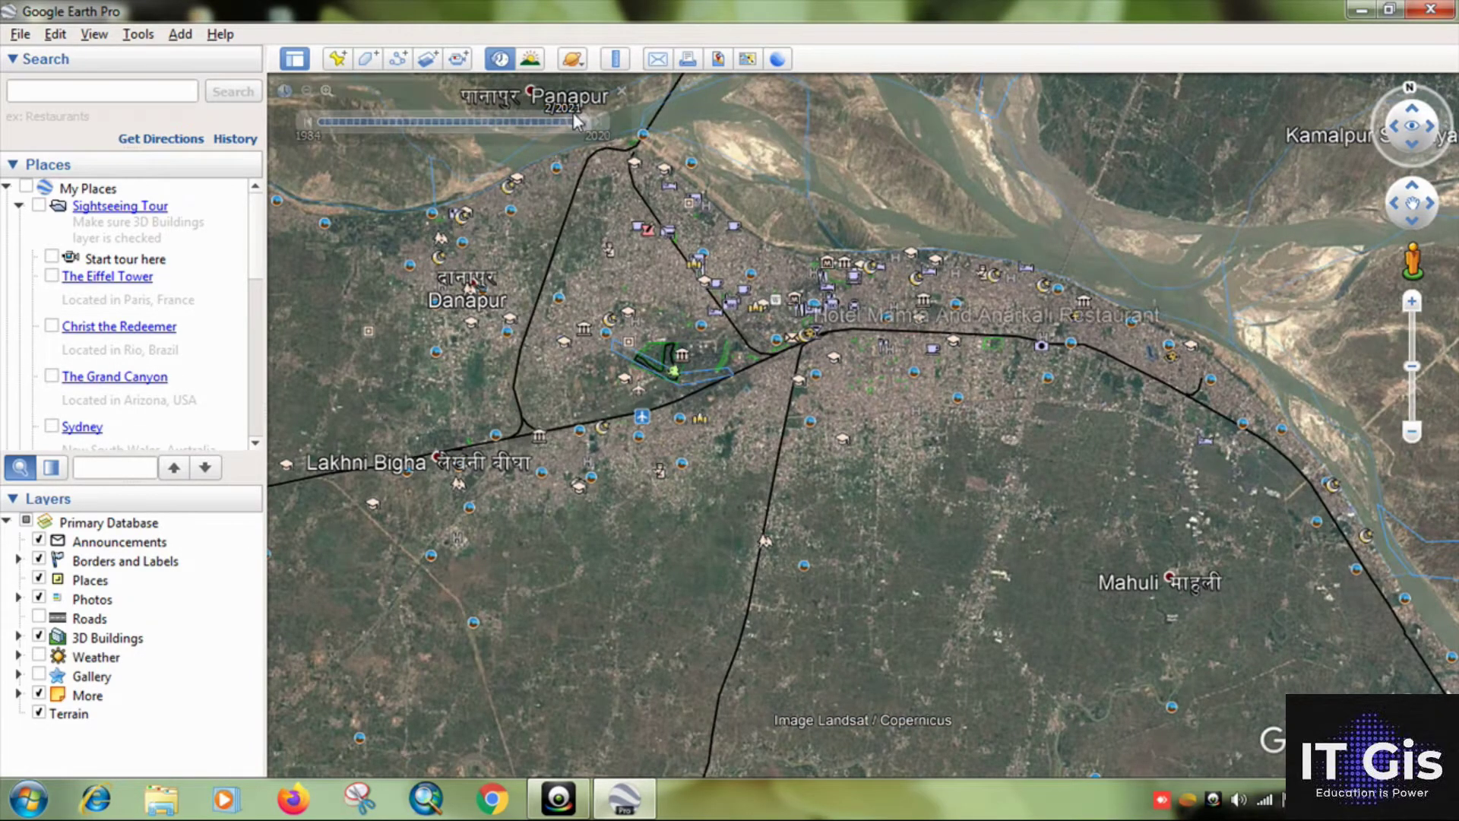
- Compare the built-up area around Ramkrishan Nagar in the 2/2021, 12/1985 and 3/2001 imagery, and close the historical imagery
{"action": "scroll", "coordinate": [907, 396], "scroll_direction": "down", "scroll_amount": 5}
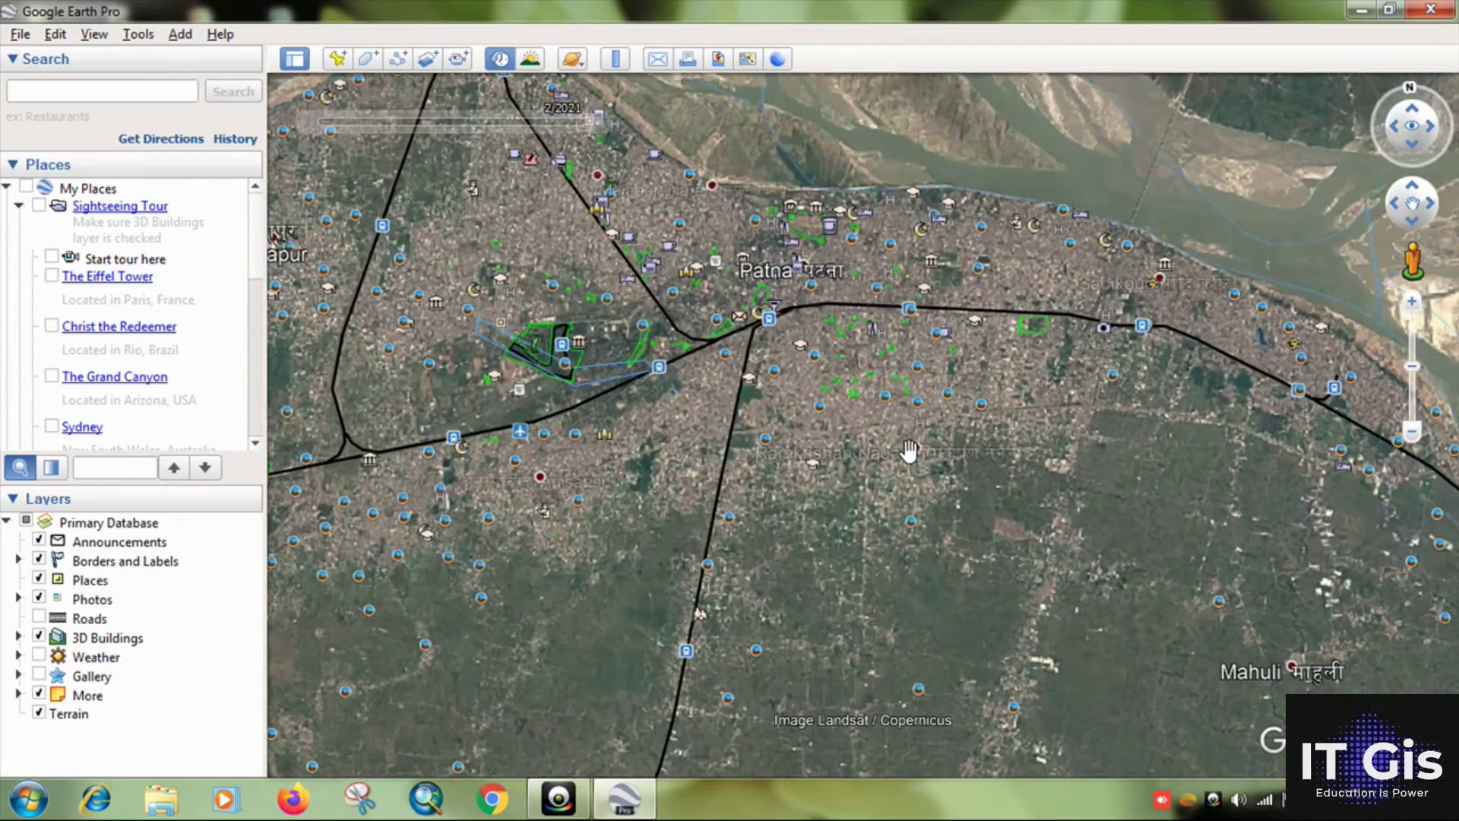
{"action": "scroll", "coordinate": [873, 480], "scroll_direction": "down", "scroll_amount": 5}
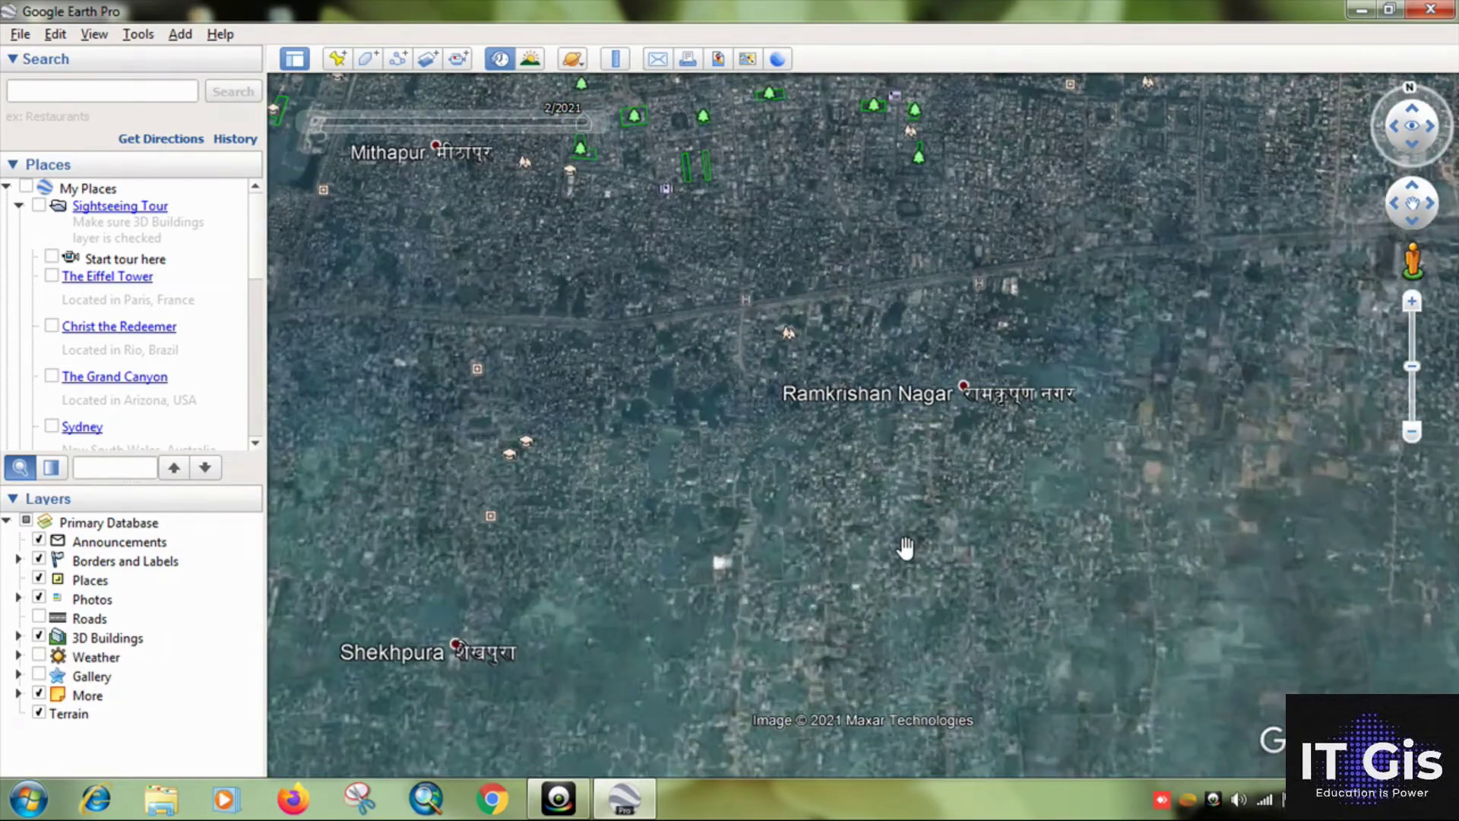
{"action": "scroll", "coordinate": [855, 532], "scroll_direction": "down", "scroll_amount": 3}
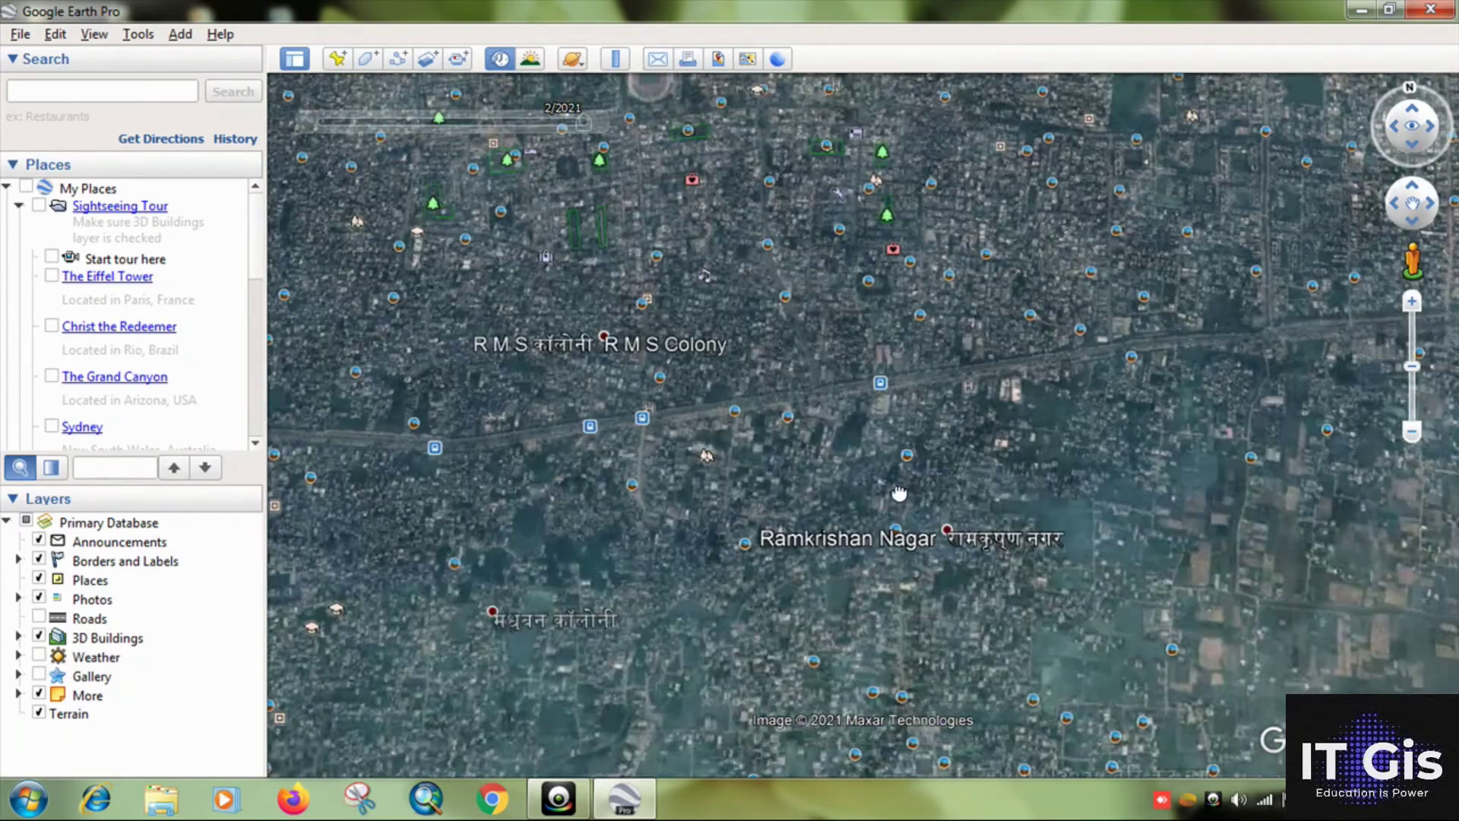
{"action": "scroll", "coordinate": [854, 532], "scroll_direction": "down", "scroll_amount": 2}
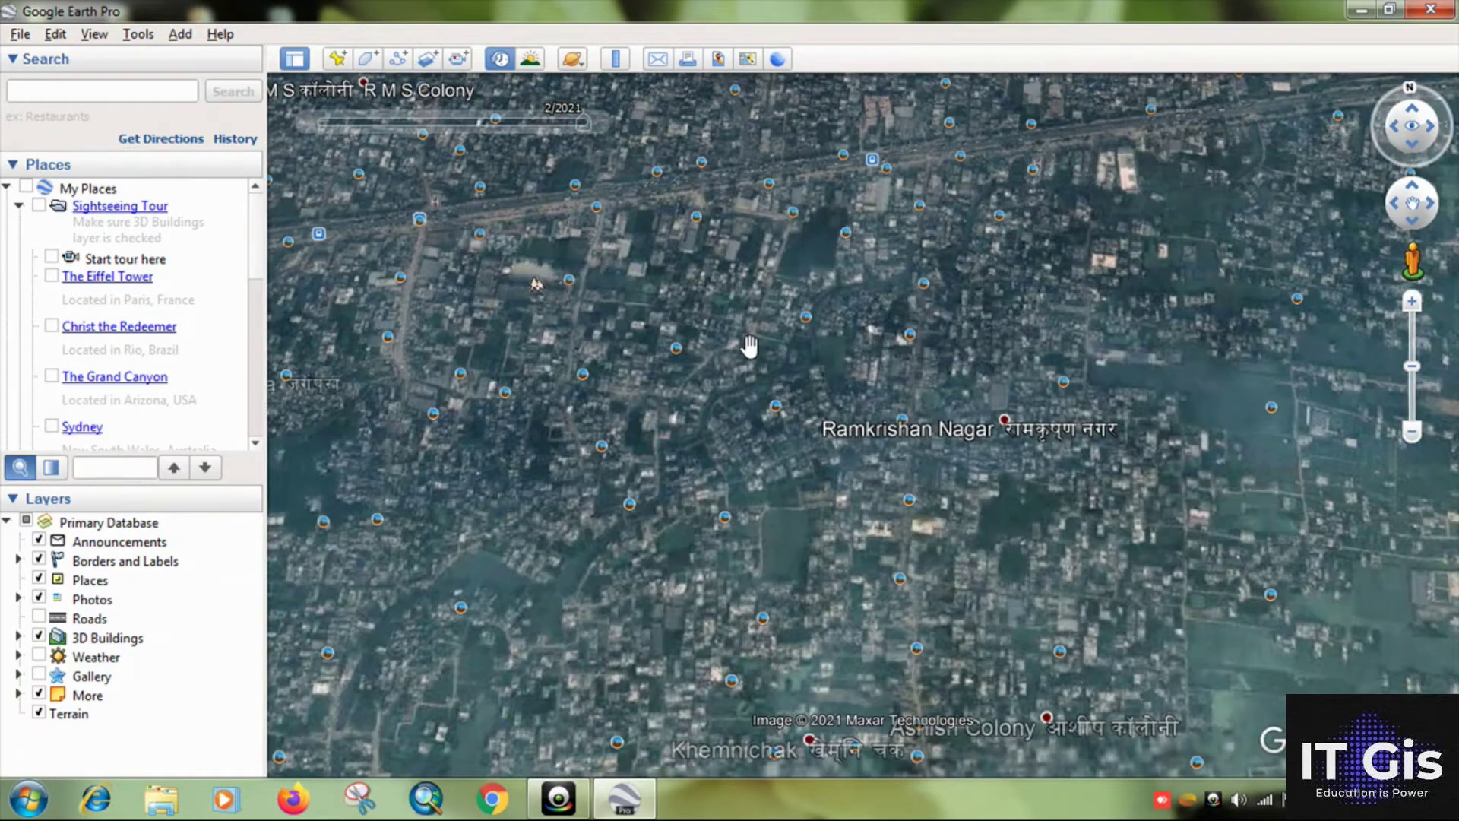
{"action": "scroll", "coordinate": [749, 338], "scroll_direction": "down", "scroll_amount": 2}
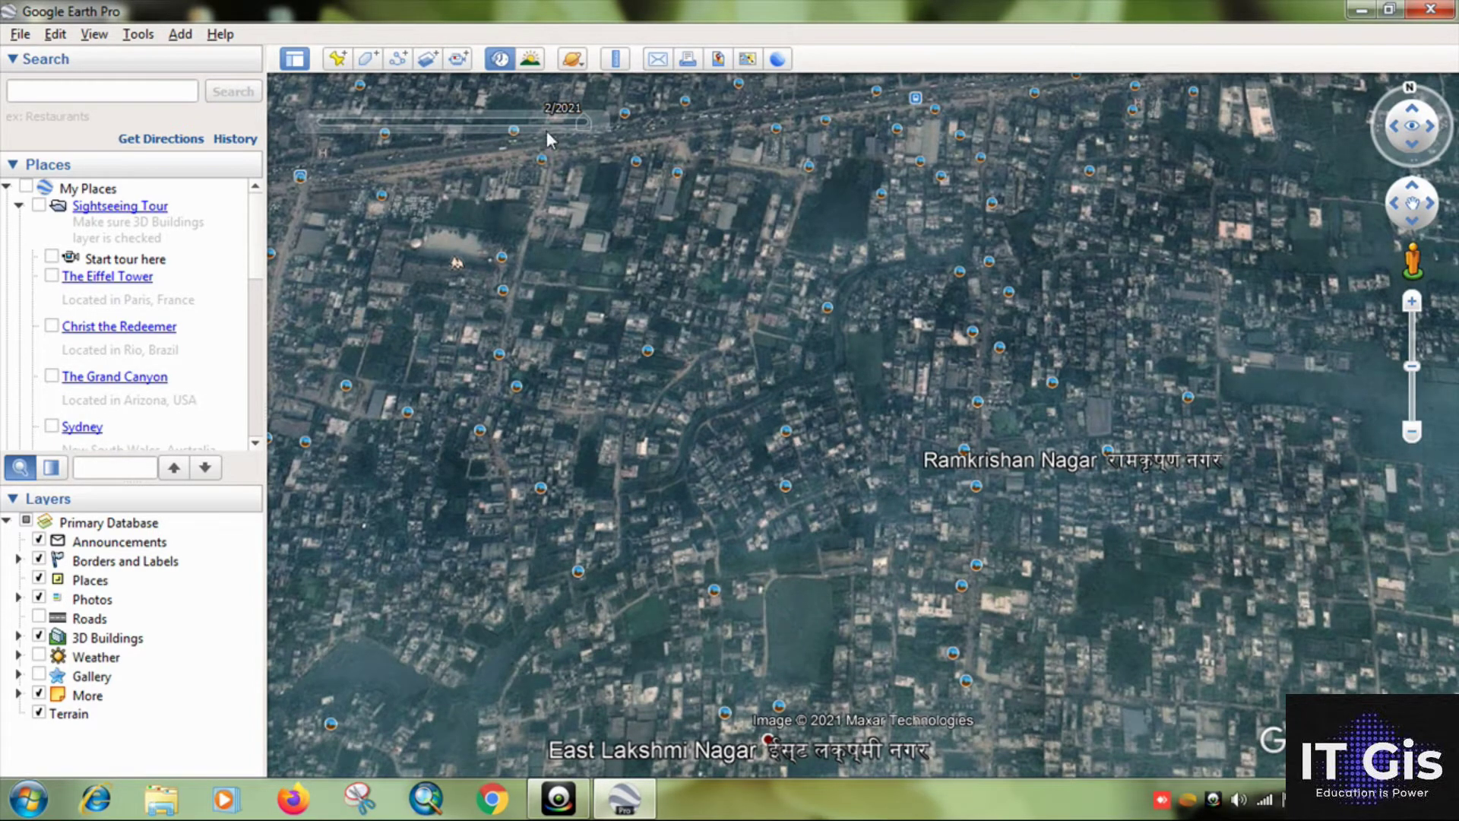
{"action": "left_click_drag", "start_coordinate": [581, 121], "coordinate": [326, 123]}
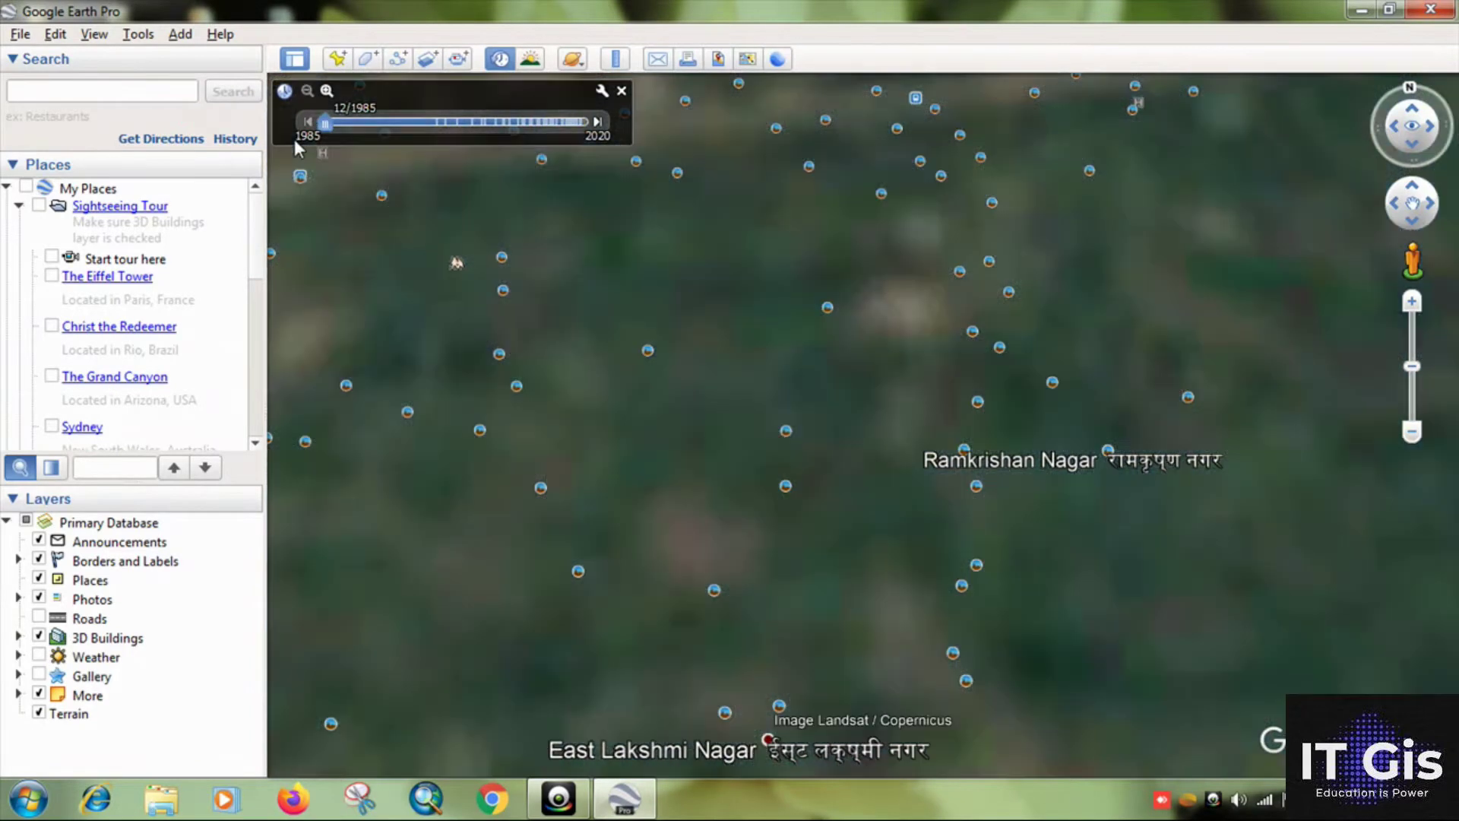
{"action": "left_click", "coordinate": [600, 121]}
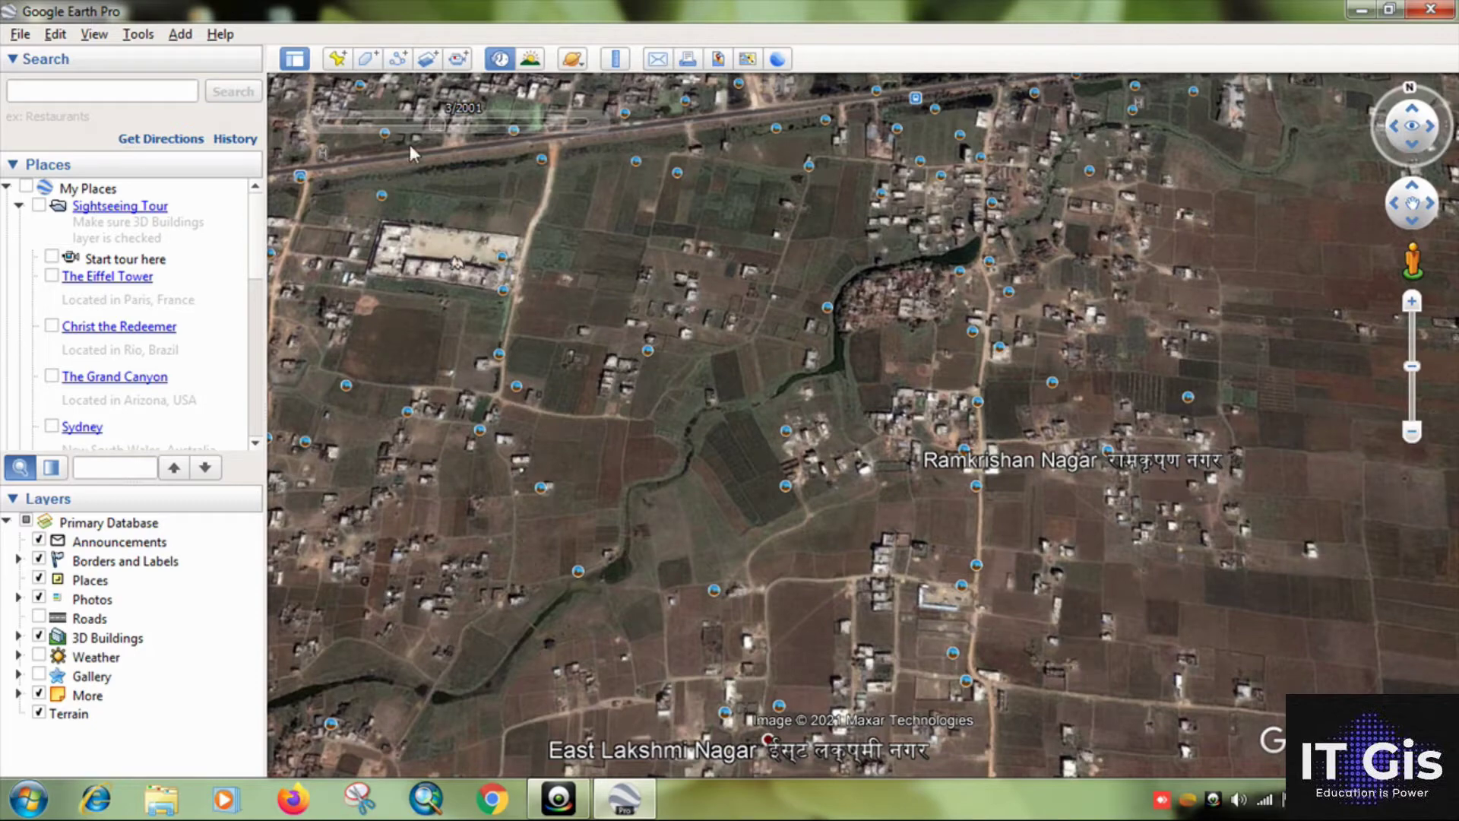
{"action": "mouse_move", "coordinate": [437, 126]}
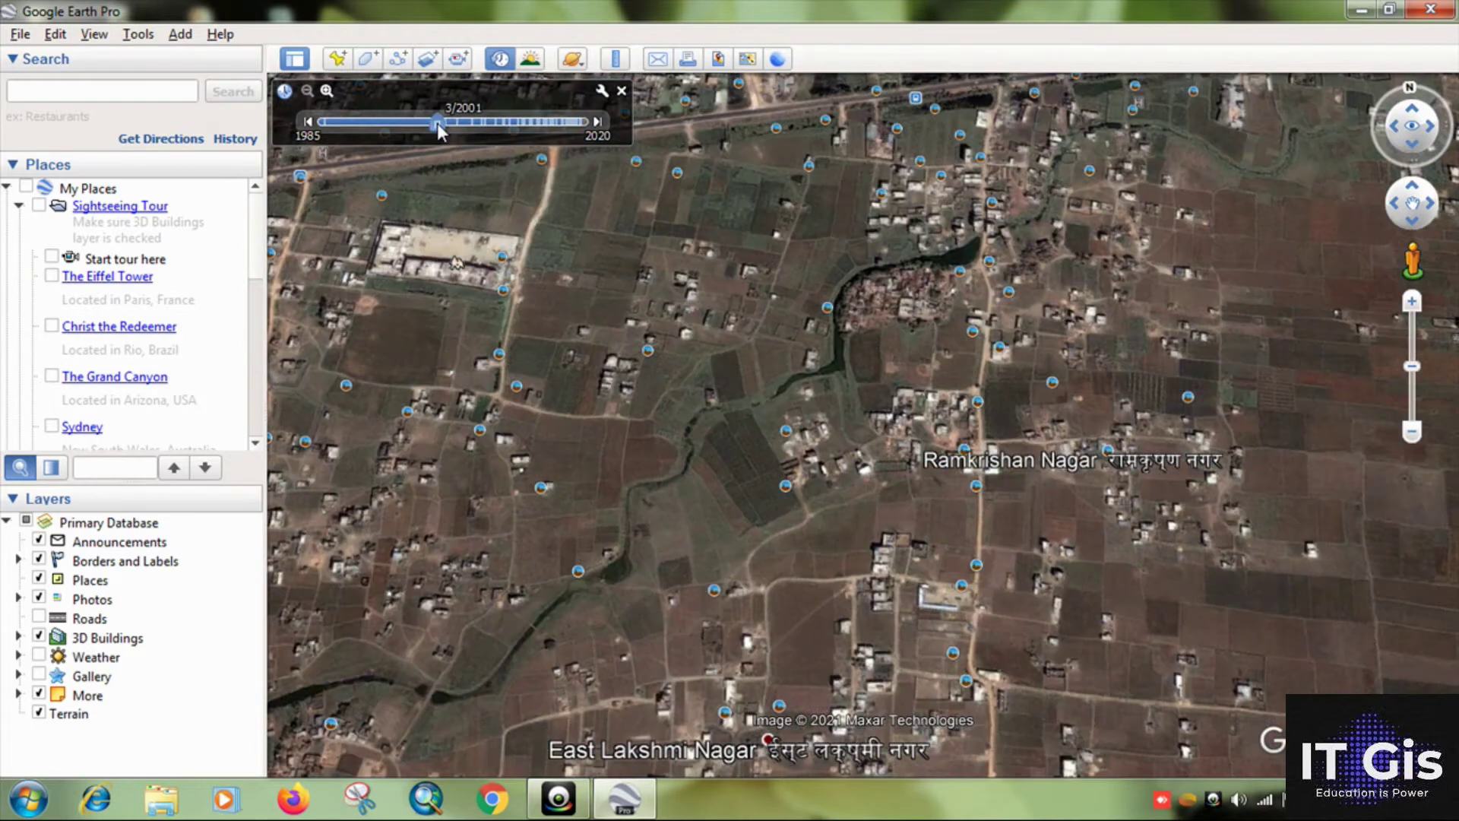
{"action": "mouse_move", "coordinate": [436, 123]}
{"action": "left_mouse_down"}
{"action": "mouse_move", "coordinate": [608, 139]}
{"action": "mouse_move", "coordinate": [433, 150]}
{"action": "left_mouse_up"}
{"action": "left_click", "coordinate": [622, 91]}
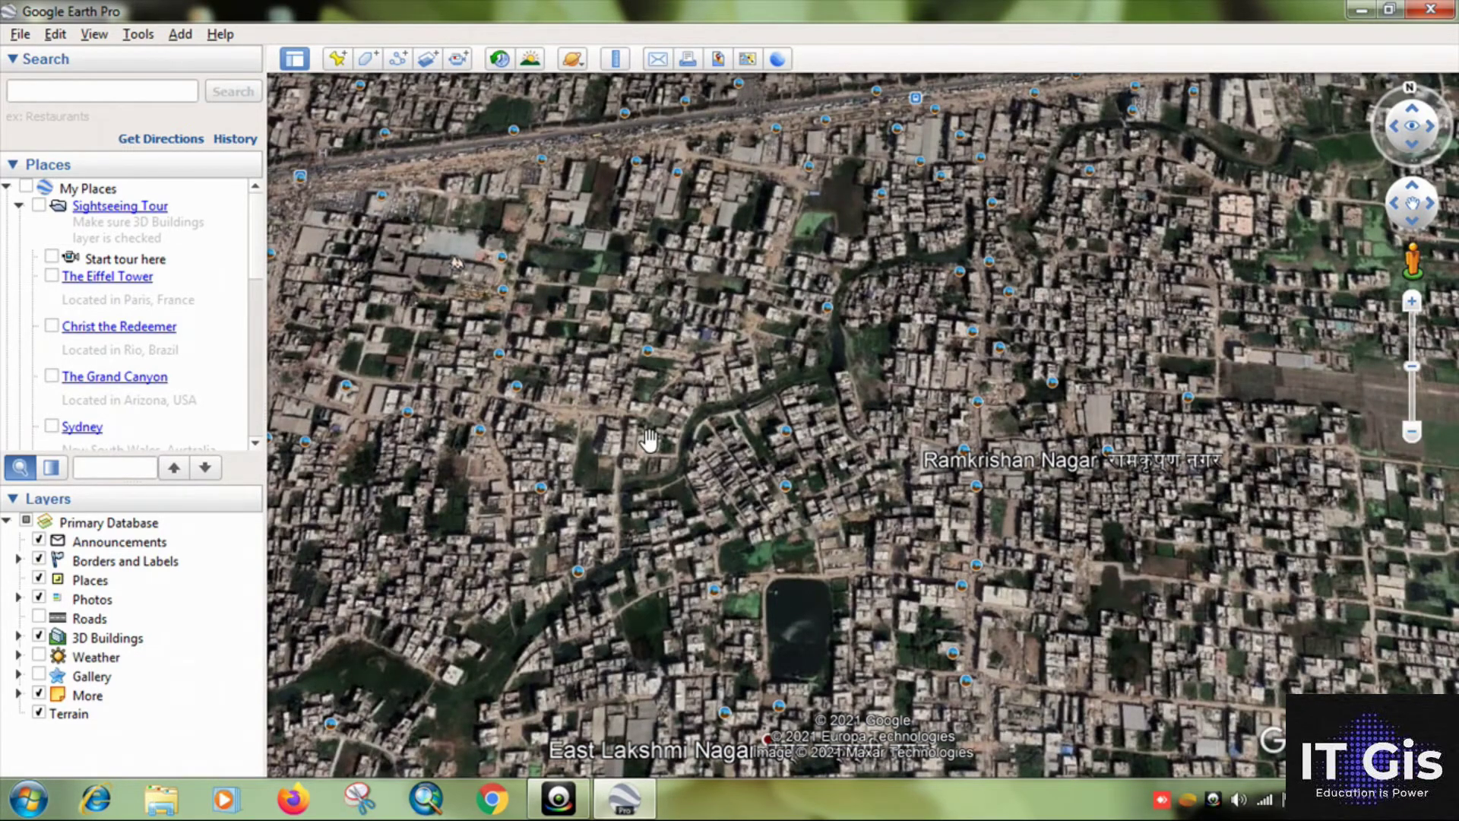
- Examine the current imagery of Patna around Ramkrishan Nagar, Pahari Village and Income Tax Colony
{"action": "scroll", "coordinate": [648, 439], "scroll_direction": "down", "scroll_amount": 3}
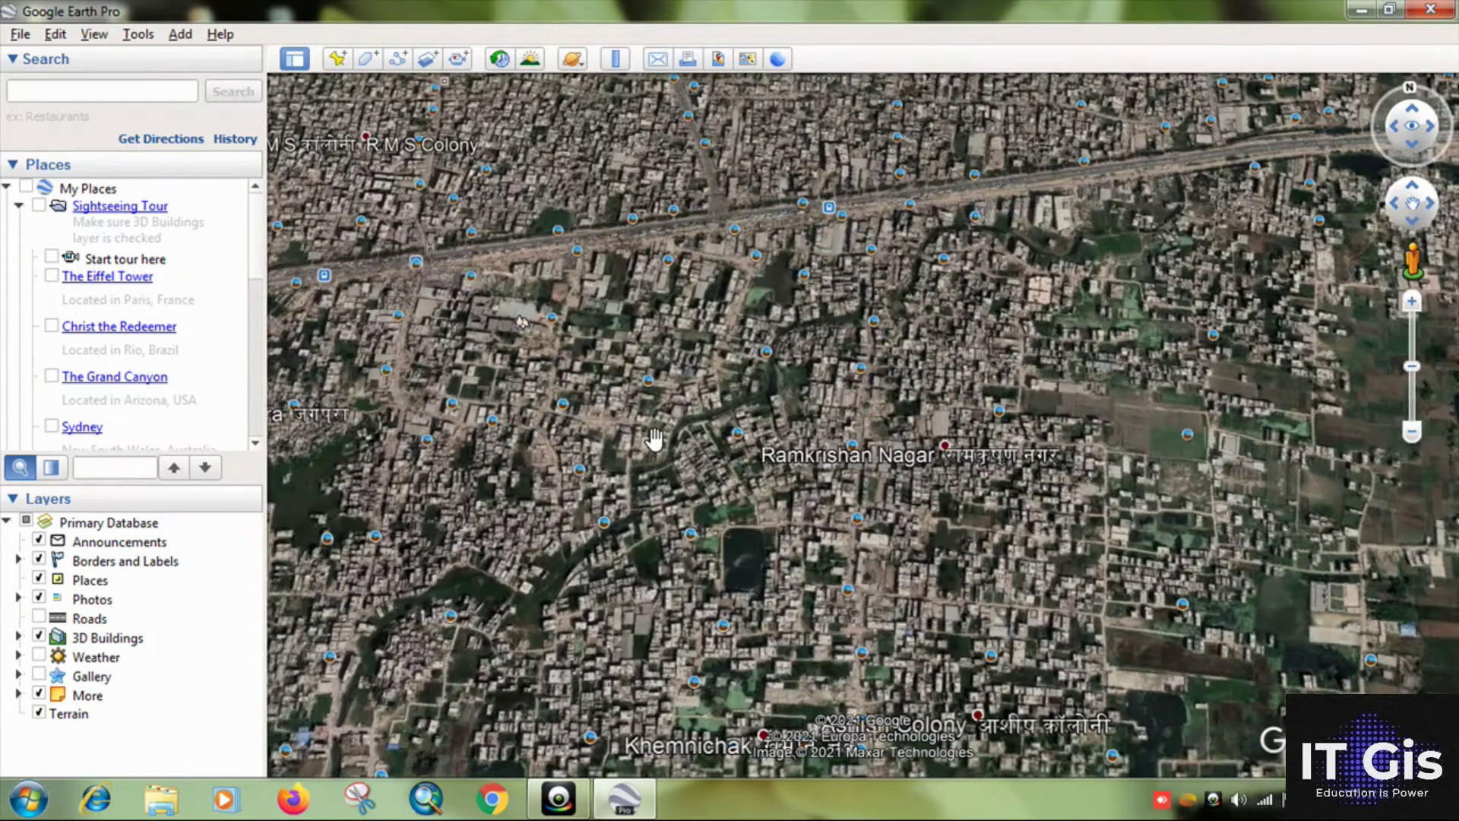
{"action": "scroll", "coordinate": [747, 486], "scroll_direction": "down", "scroll_amount": 3}
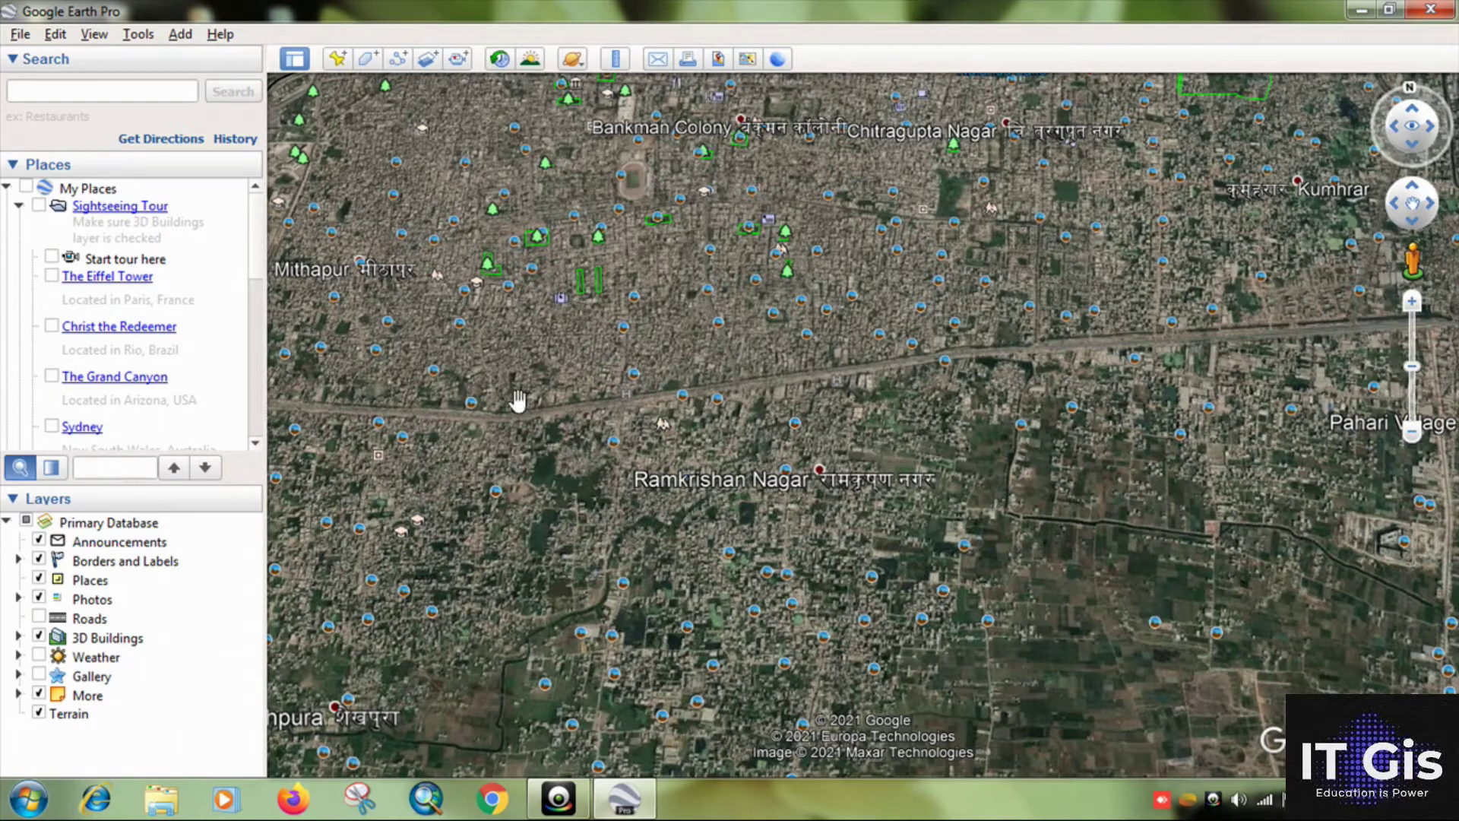
{"action": "key", "text": "Right"}
{"action": "key", "text": "Right"}
{"action": "key", "text": "Right"}
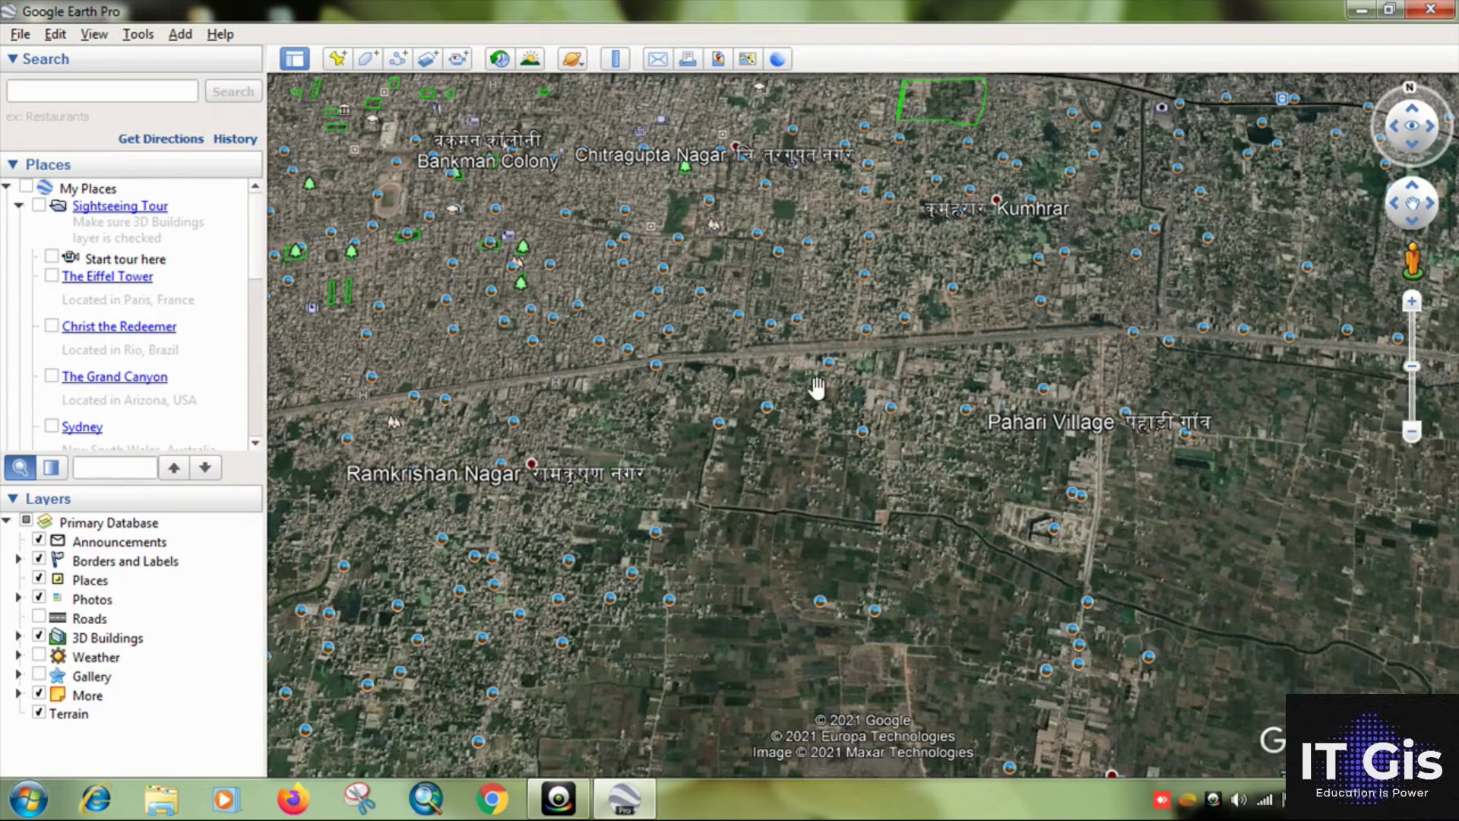
{"action": "scroll", "coordinate": [795, 444], "scroll_direction": "up", "scroll_amount": 5}
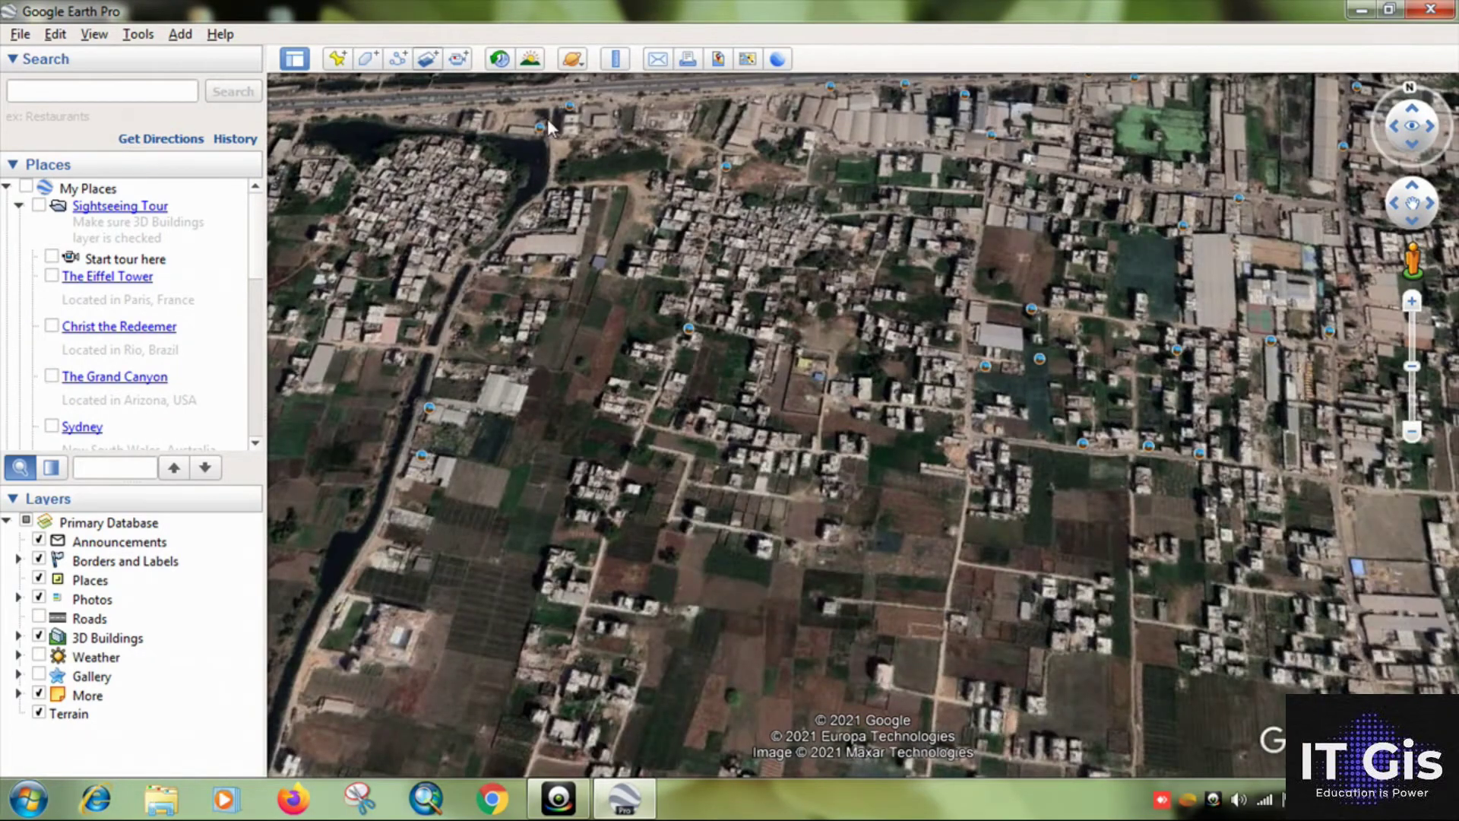
{"action": "right_click_drag", "start_coordinate": [721, 382], "coordinate": [703, 225]}
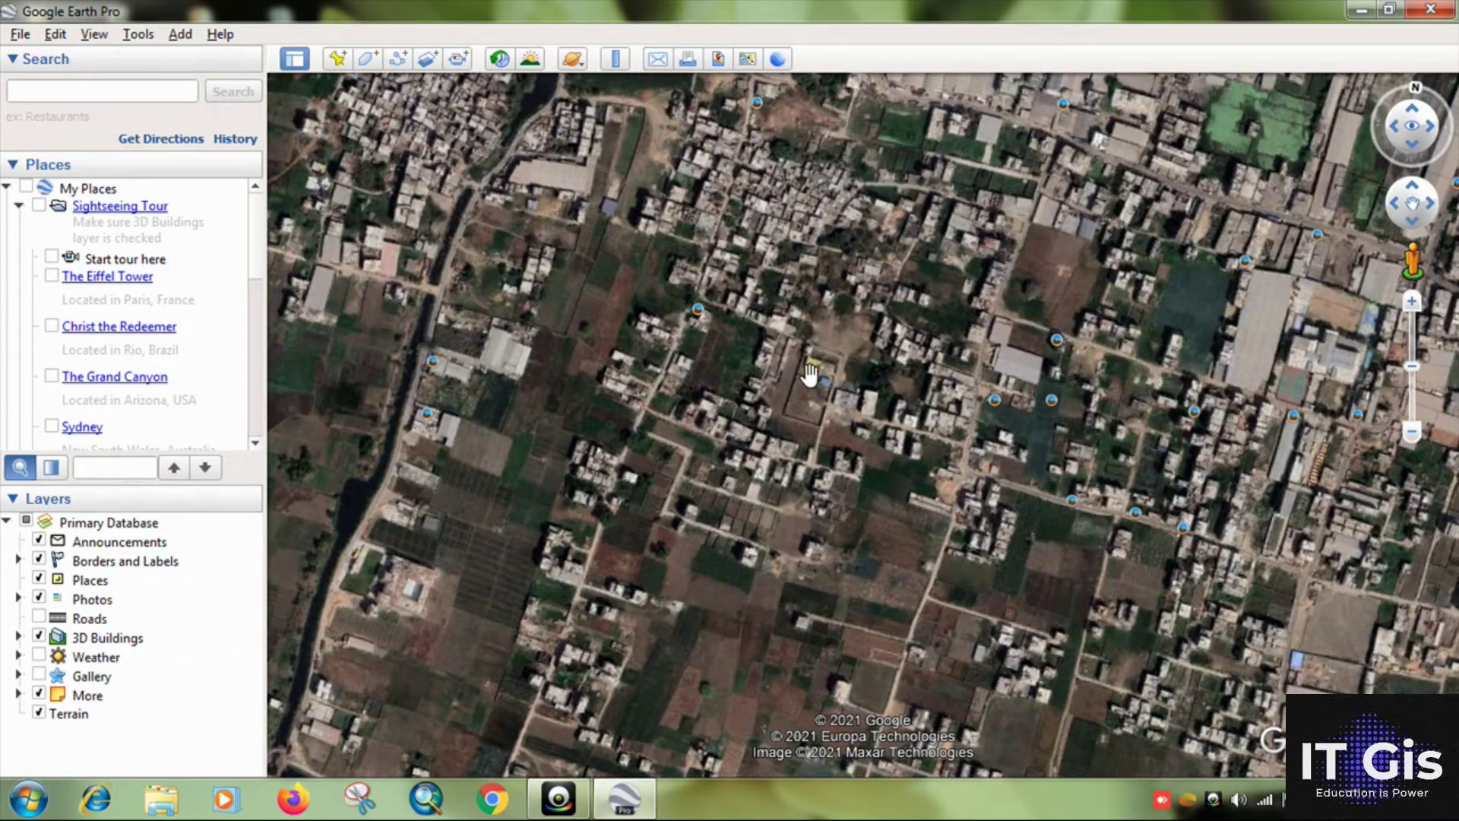
{"action": "left_click_drag", "start_coordinate": [834, 433], "coordinate": [705, 388]}
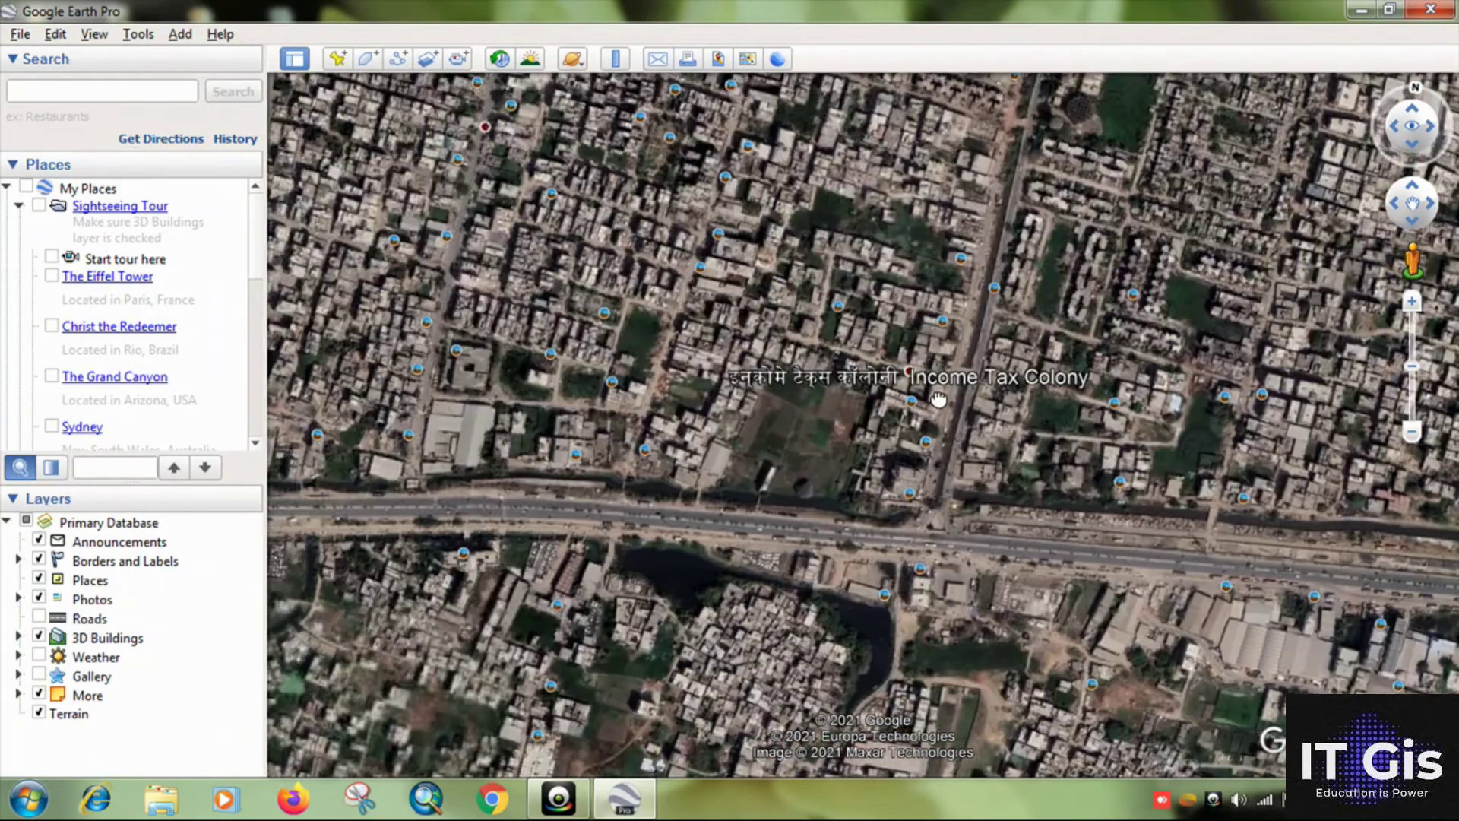
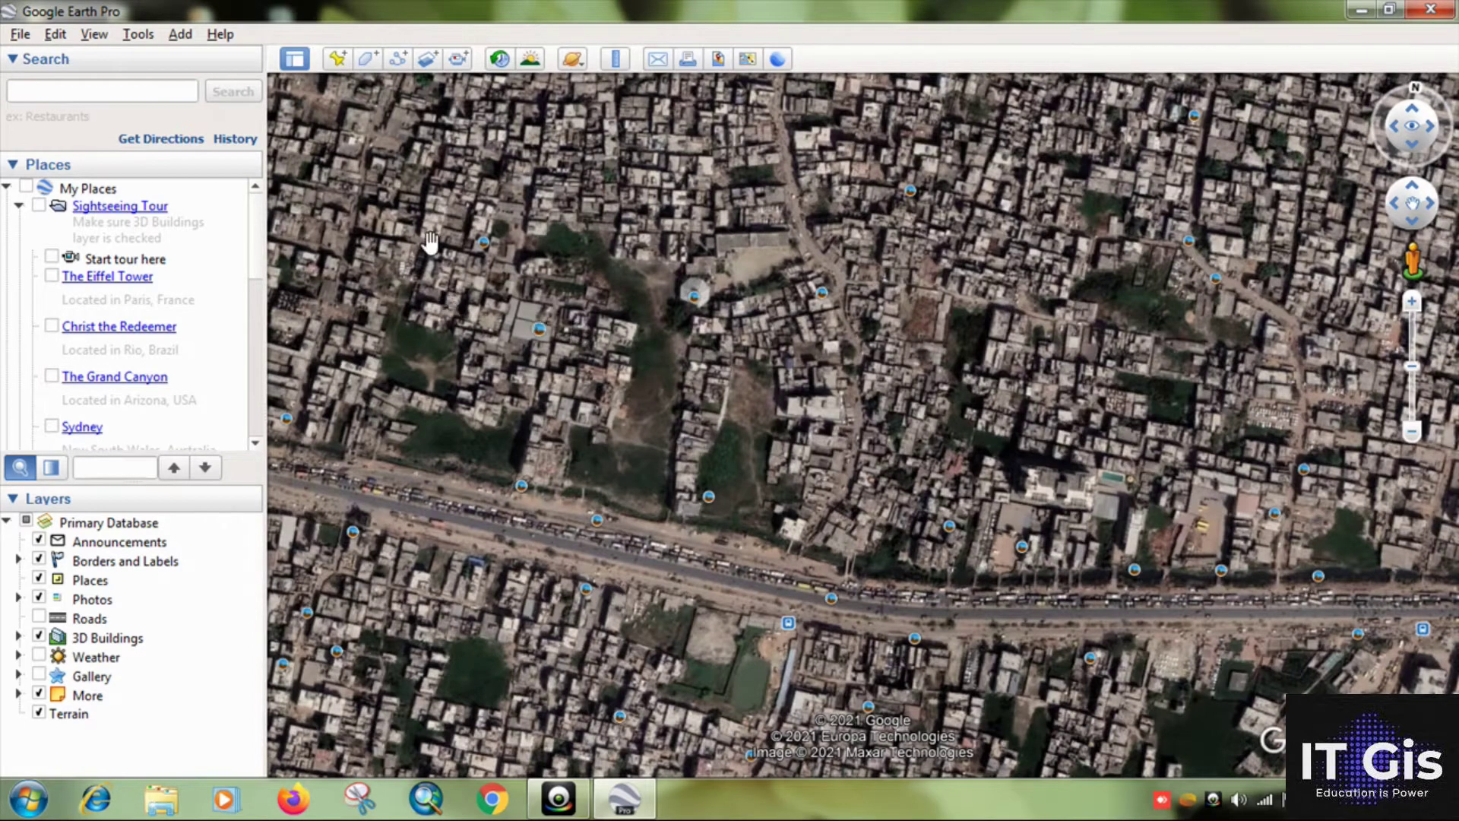
- Start a new path and place its first three points eastward along the main road
{"action": "left_click", "coordinate": [395, 63]}
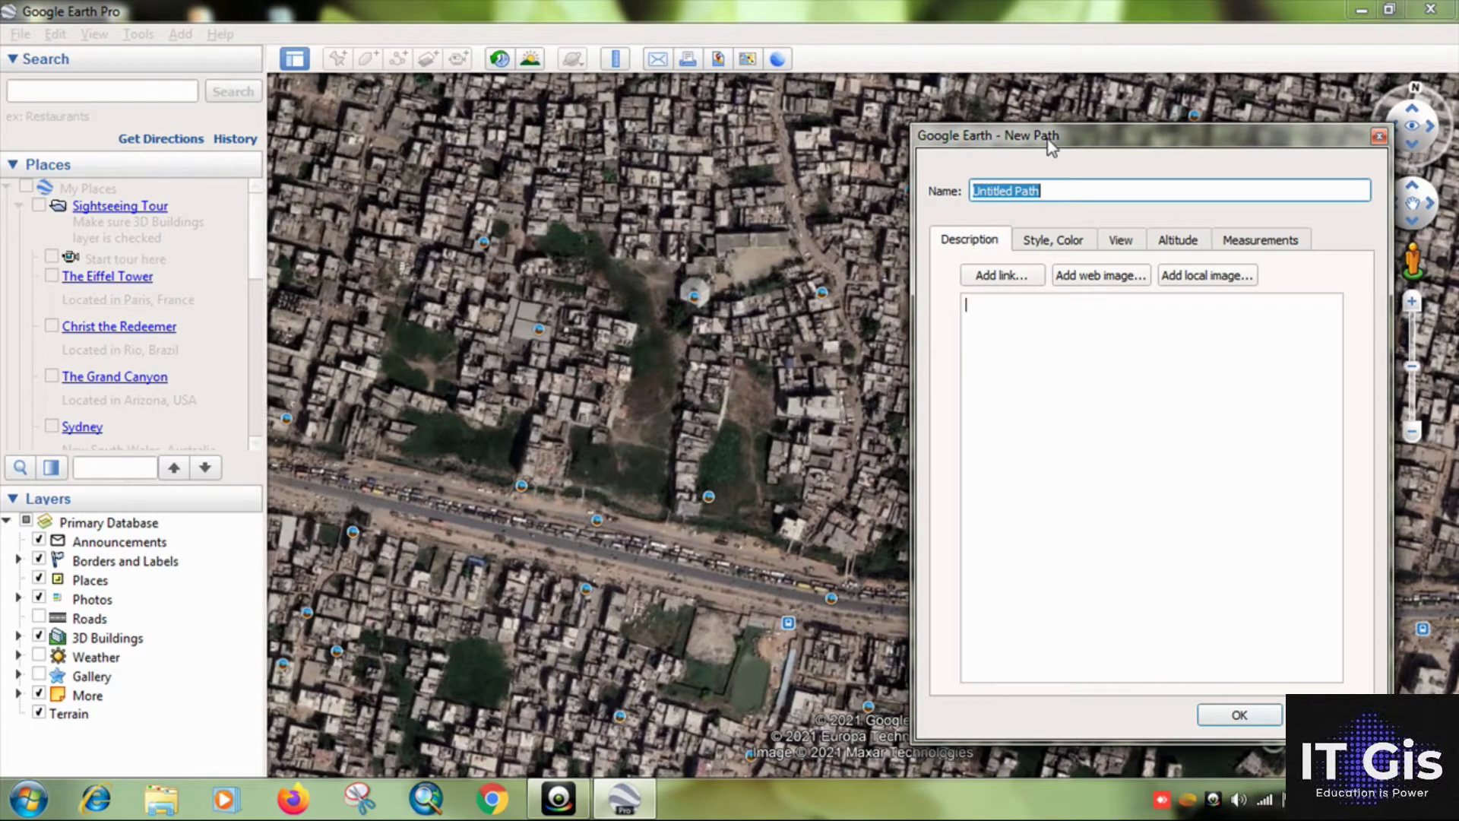
{"action": "left_click_drag", "start_coordinate": [1051, 144], "coordinate": [1129, 160]}
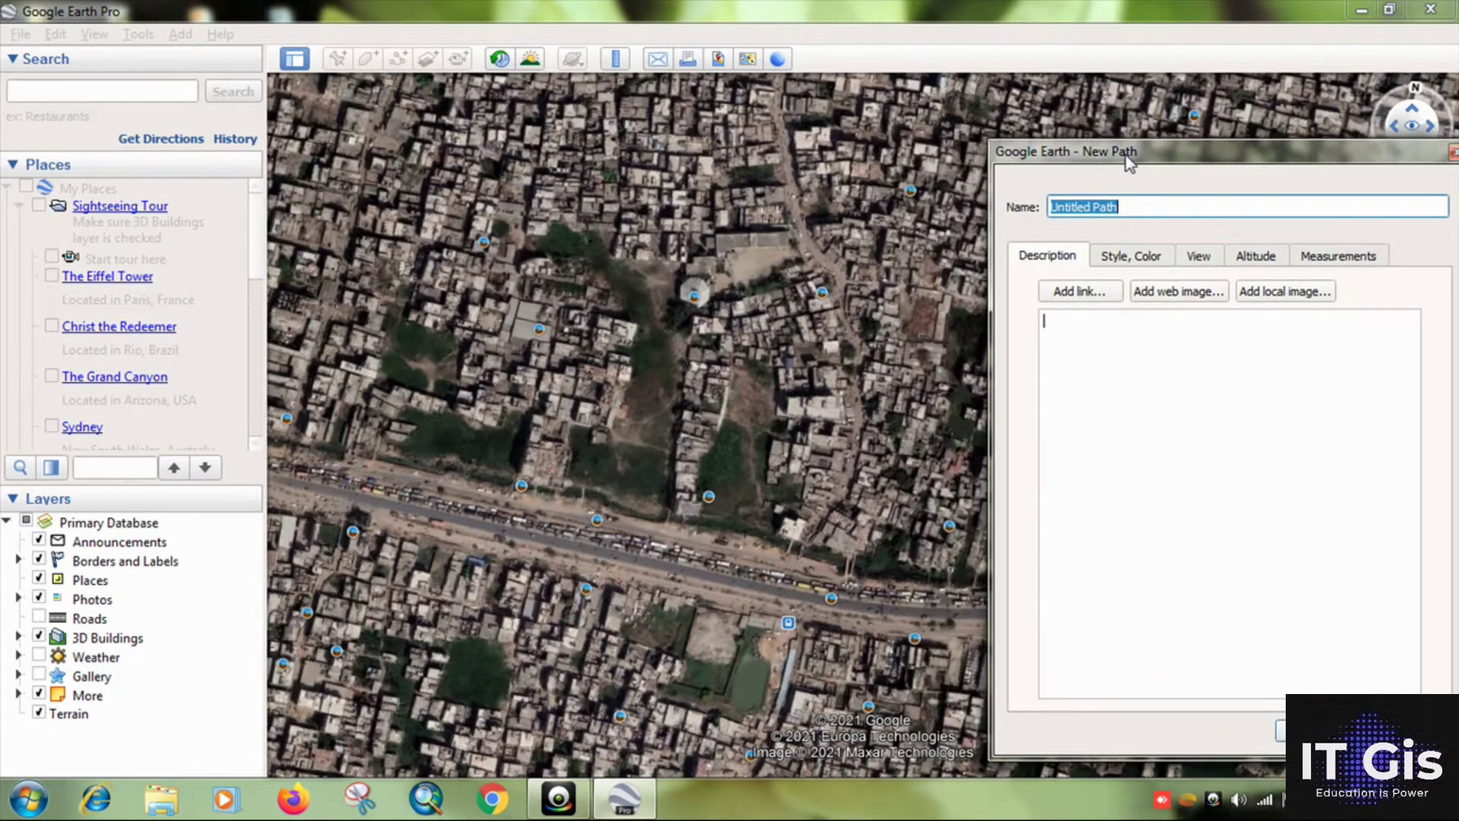
{"action": "left_click", "coordinate": [292, 473]}
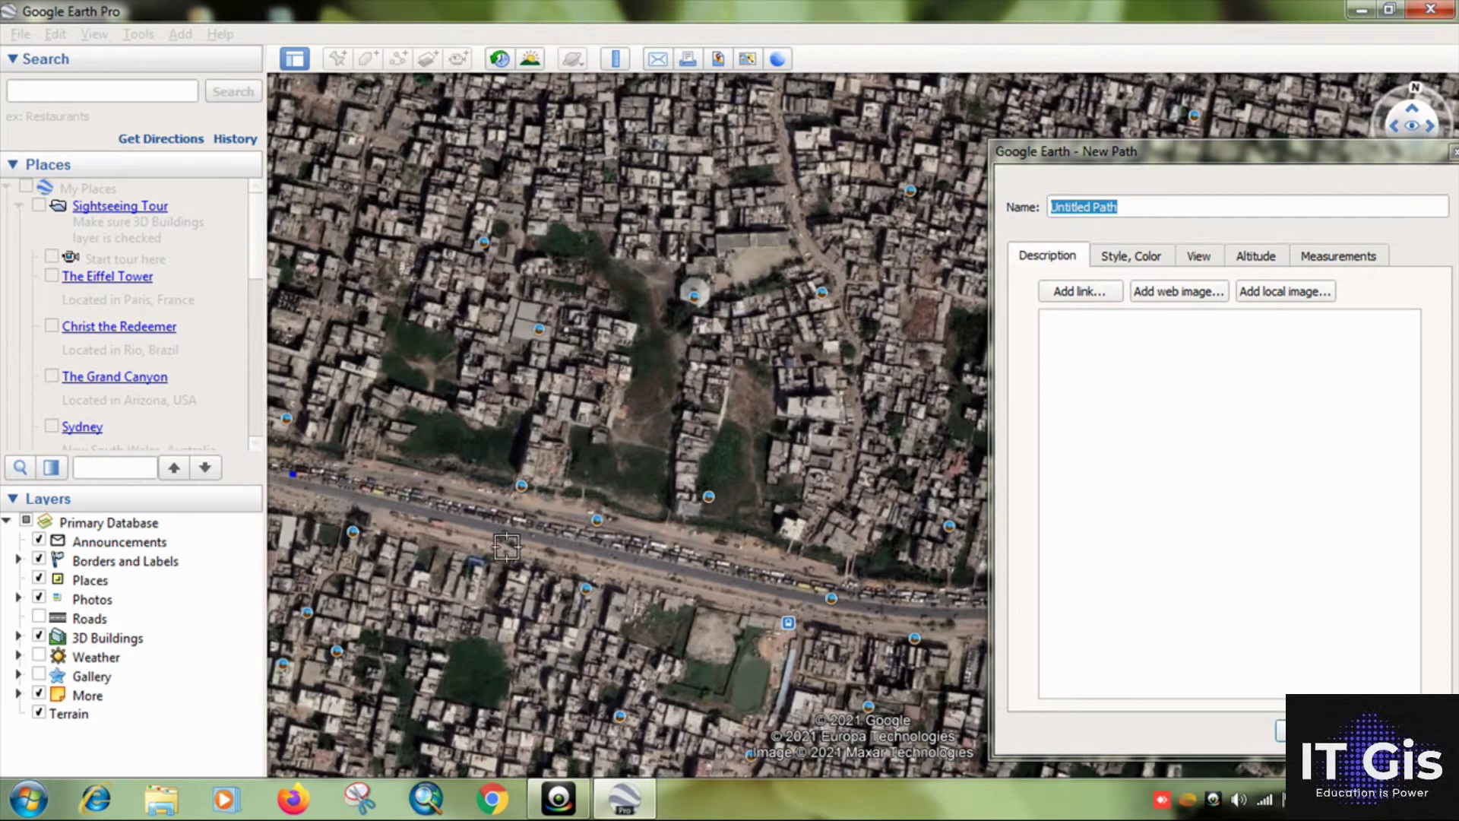
{"action": "left_click", "coordinate": [659, 559]}
{"action": "left_click", "coordinate": [839, 595]}
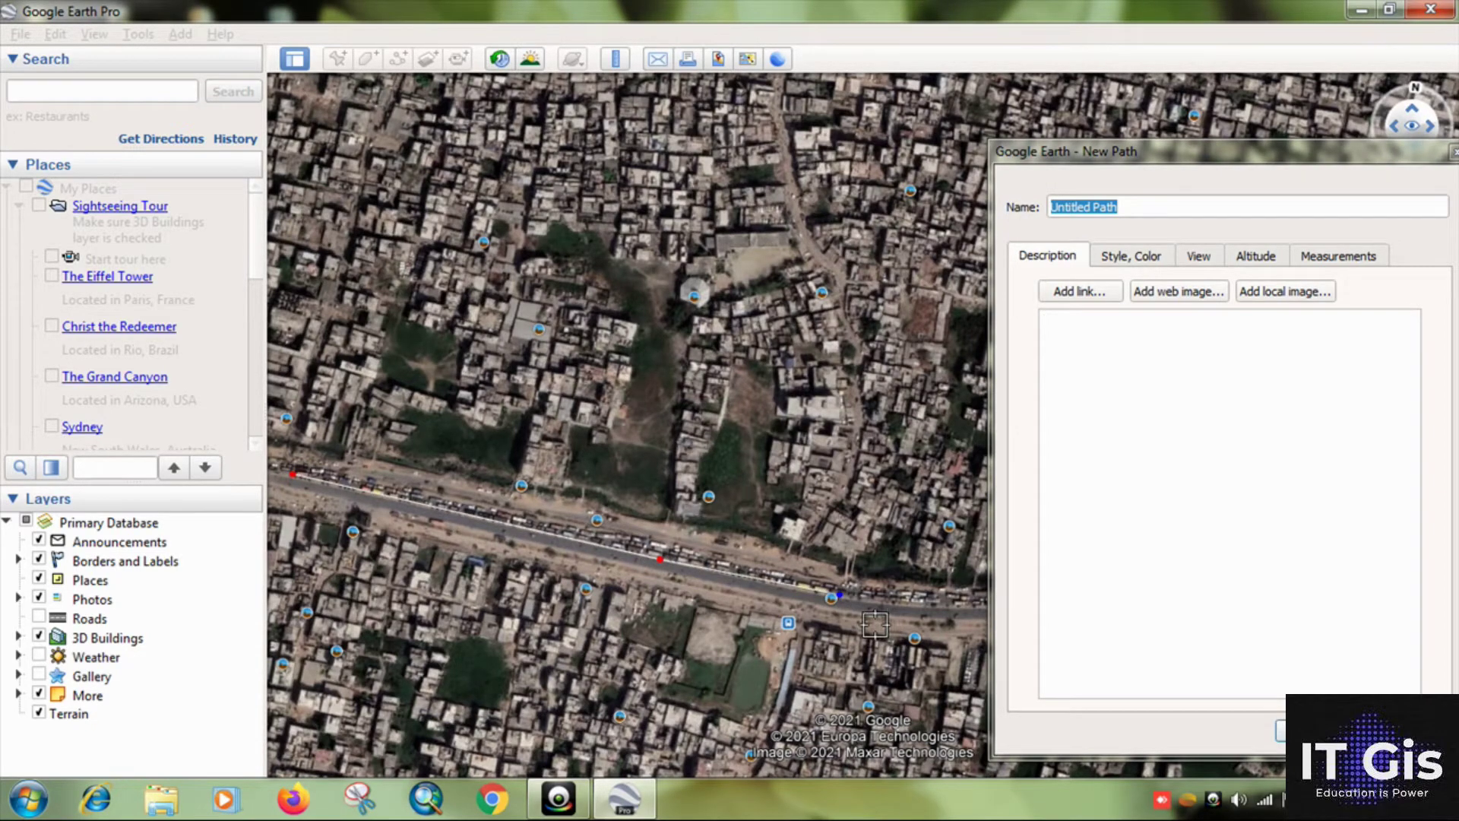
- Extend the path eastward along the main road with more points past the bend and onto the straight stretch
{"action": "key", "text": "Right"}
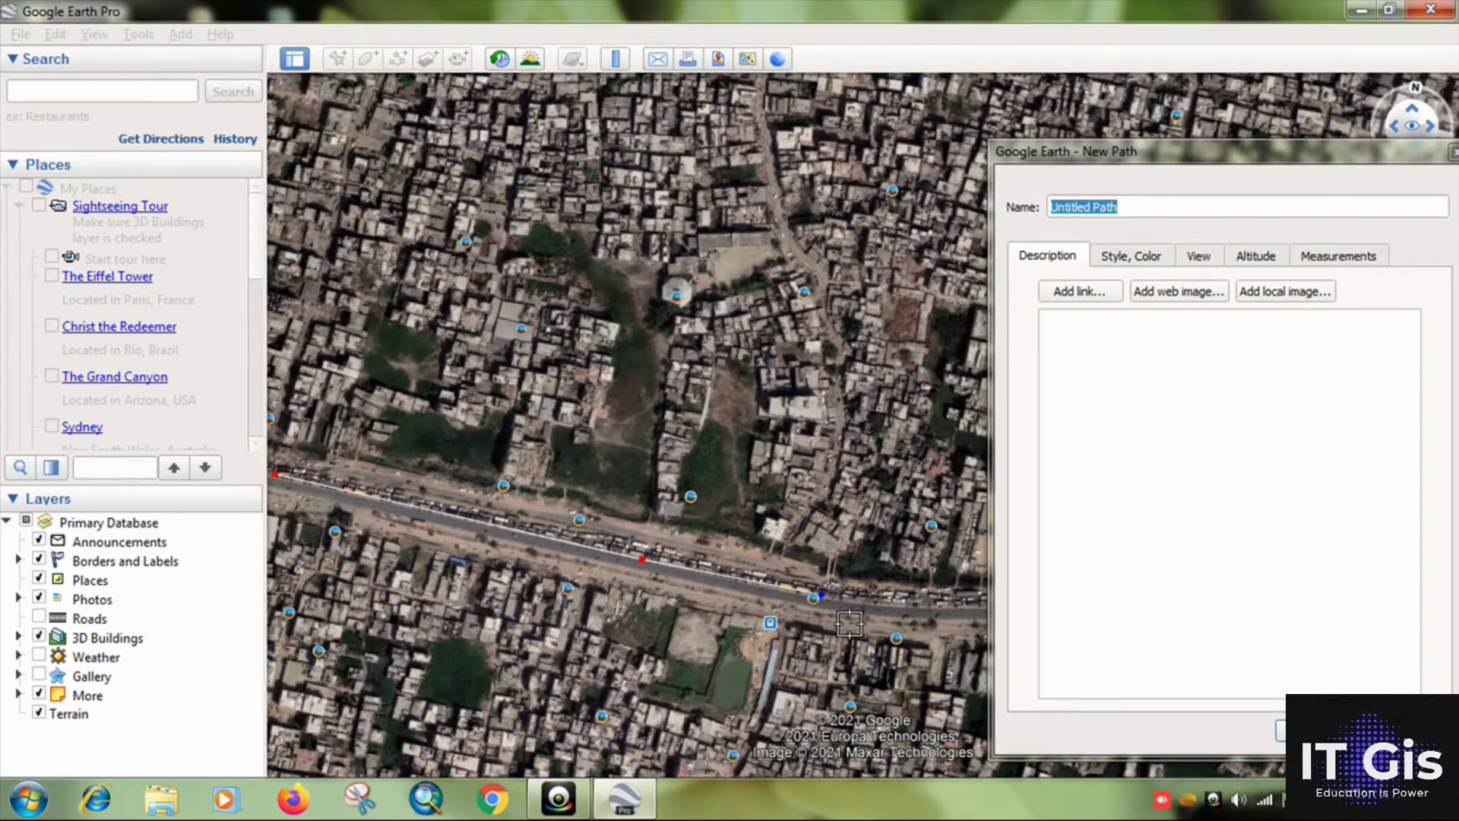
{"action": "key", "text": "Right"}
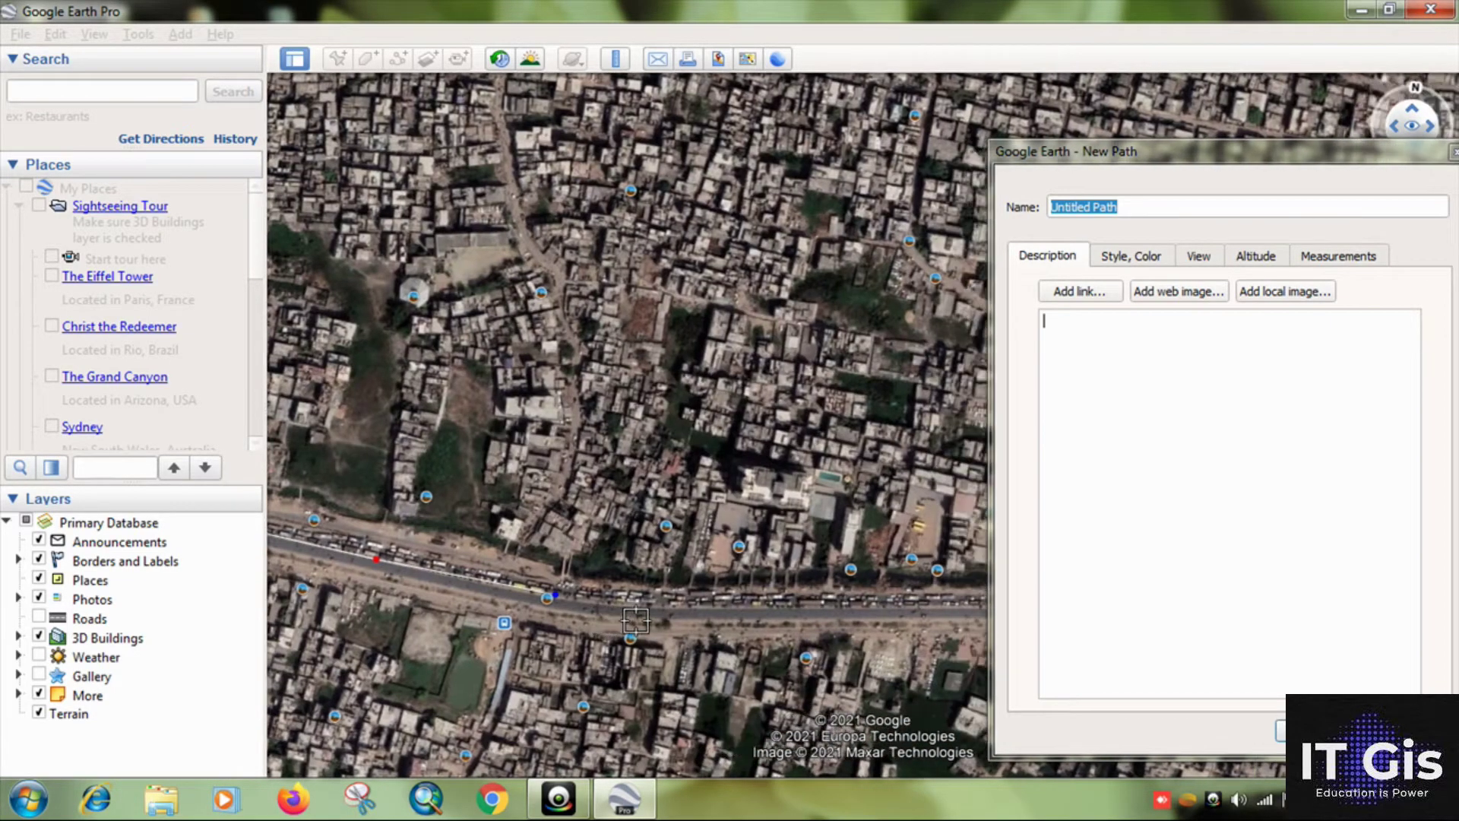
{"action": "key", "text": "Right"}
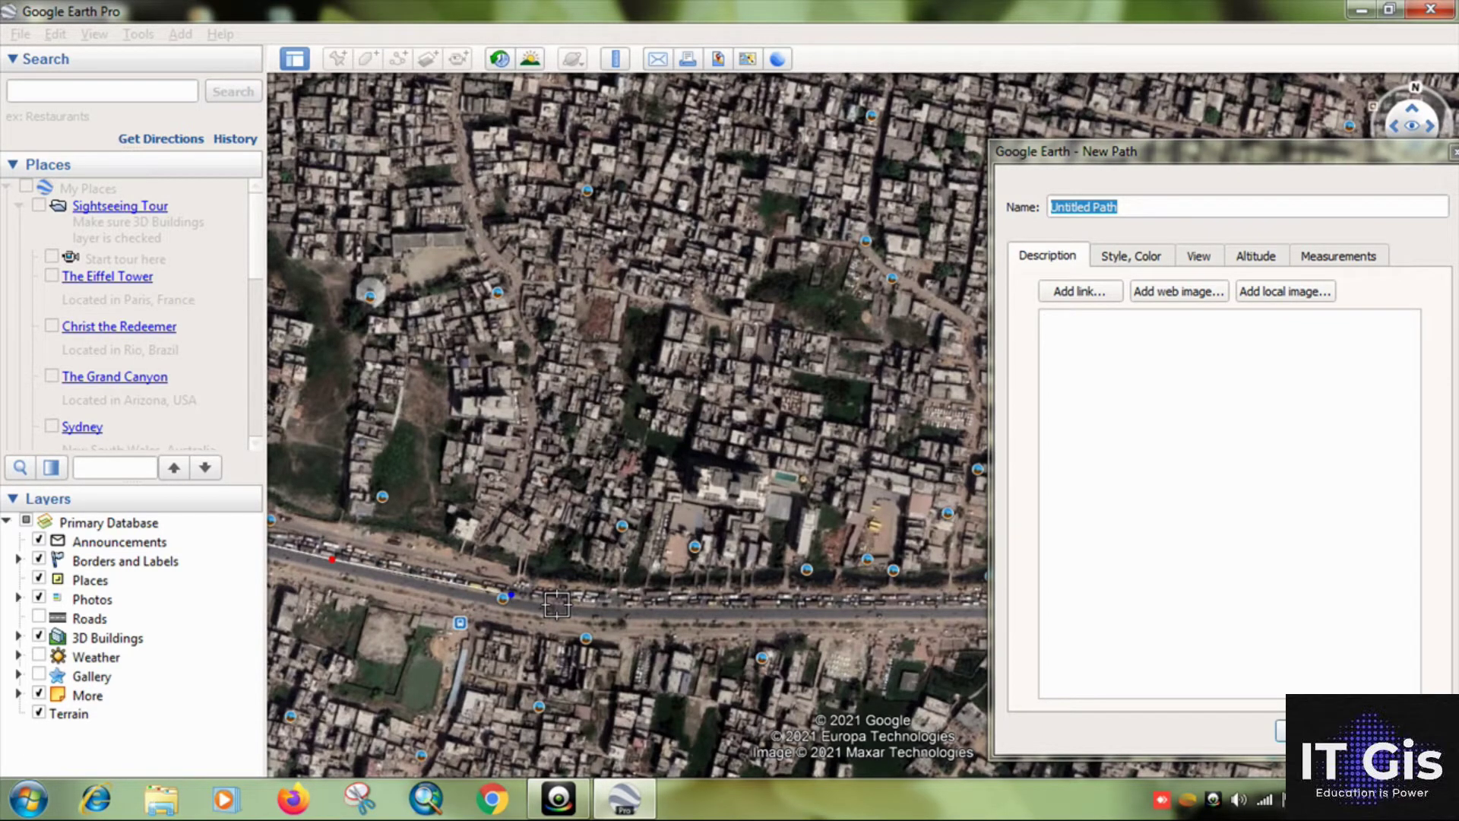
{"action": "key", "text": "Up"}
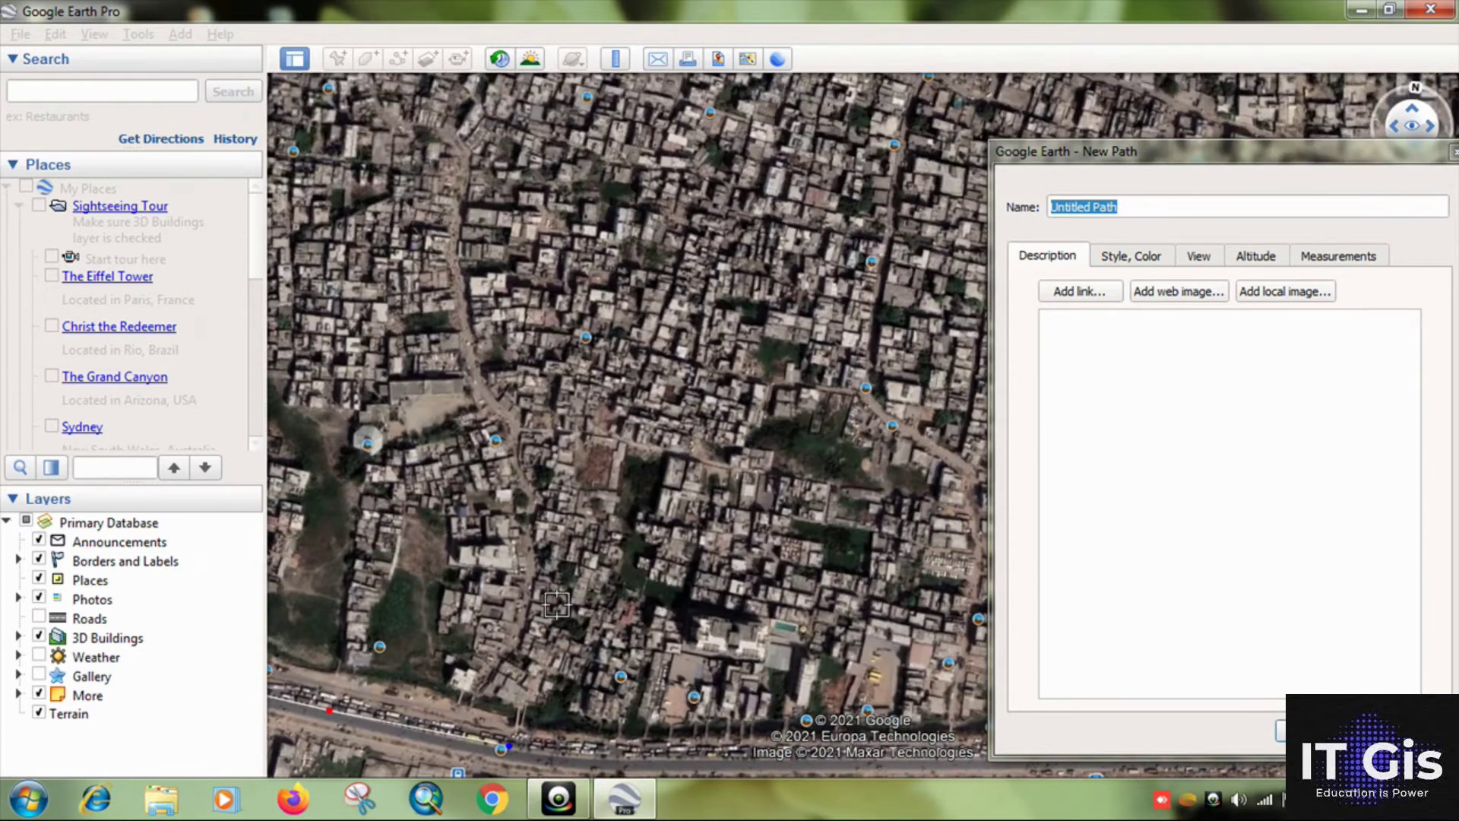
{"action": "key", "text": "Down"}
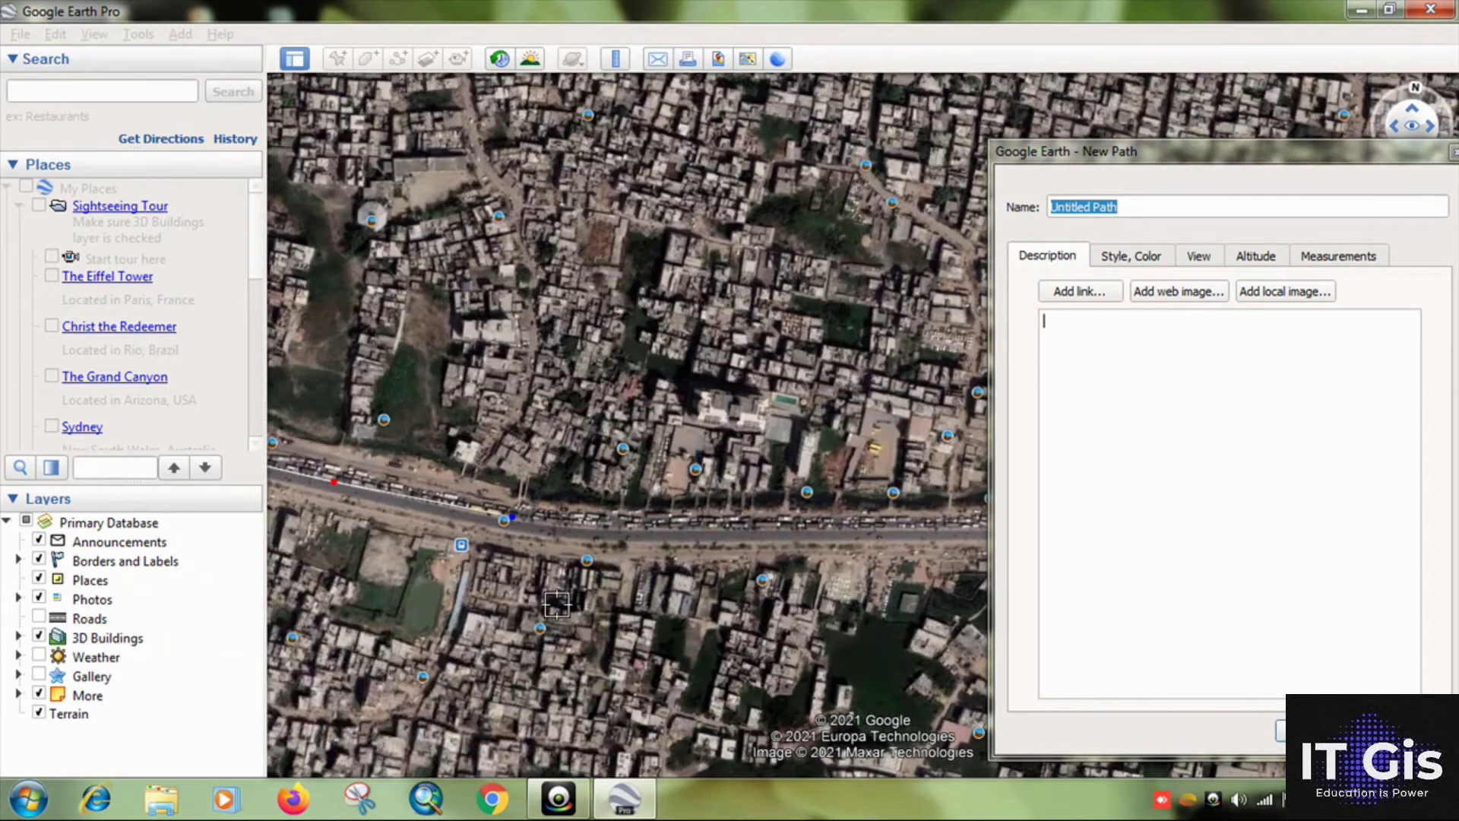
{"action": "key", "text": "Down"}
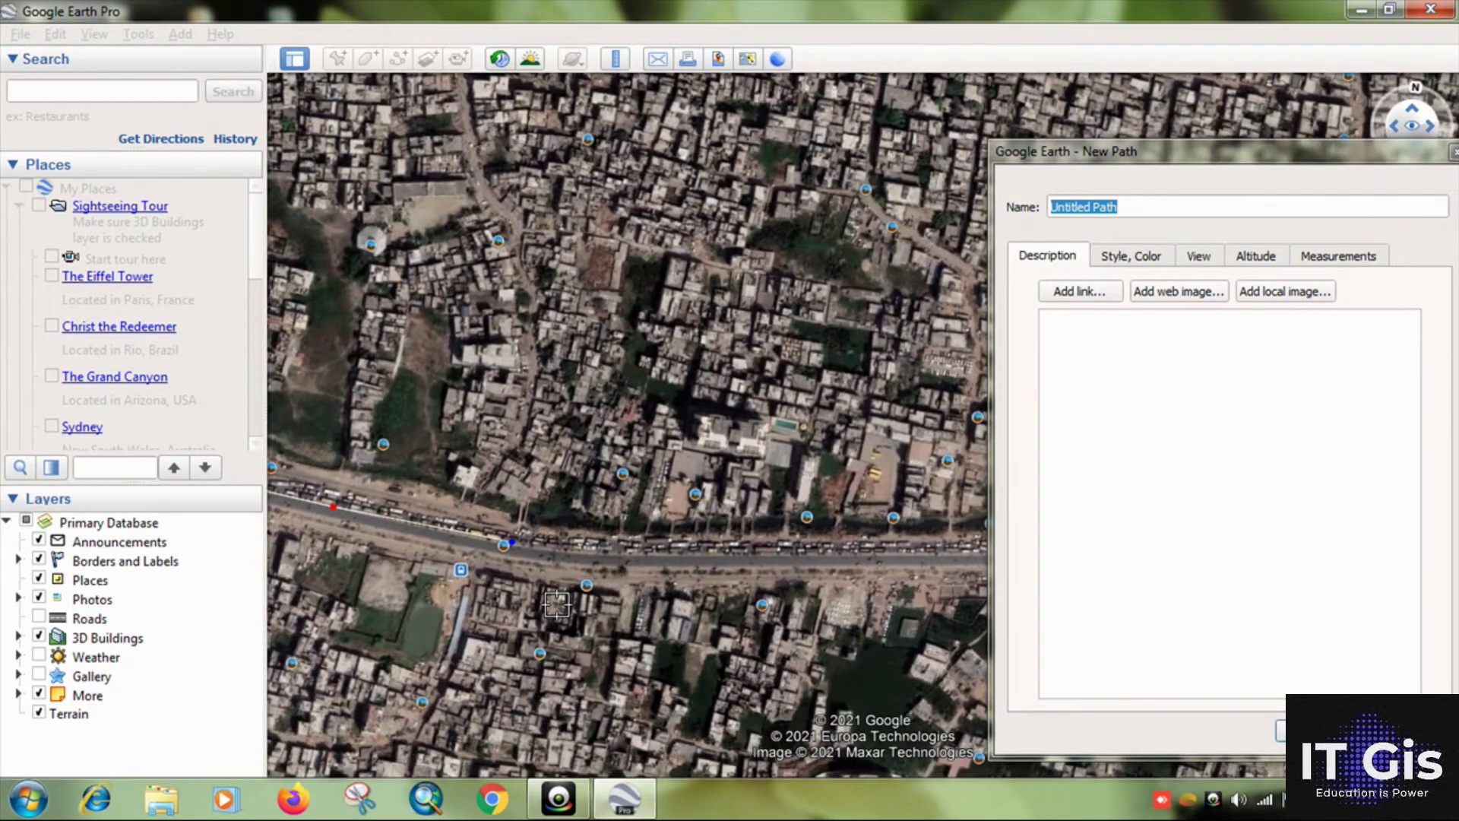
{"action": "key", "text": "Left"}
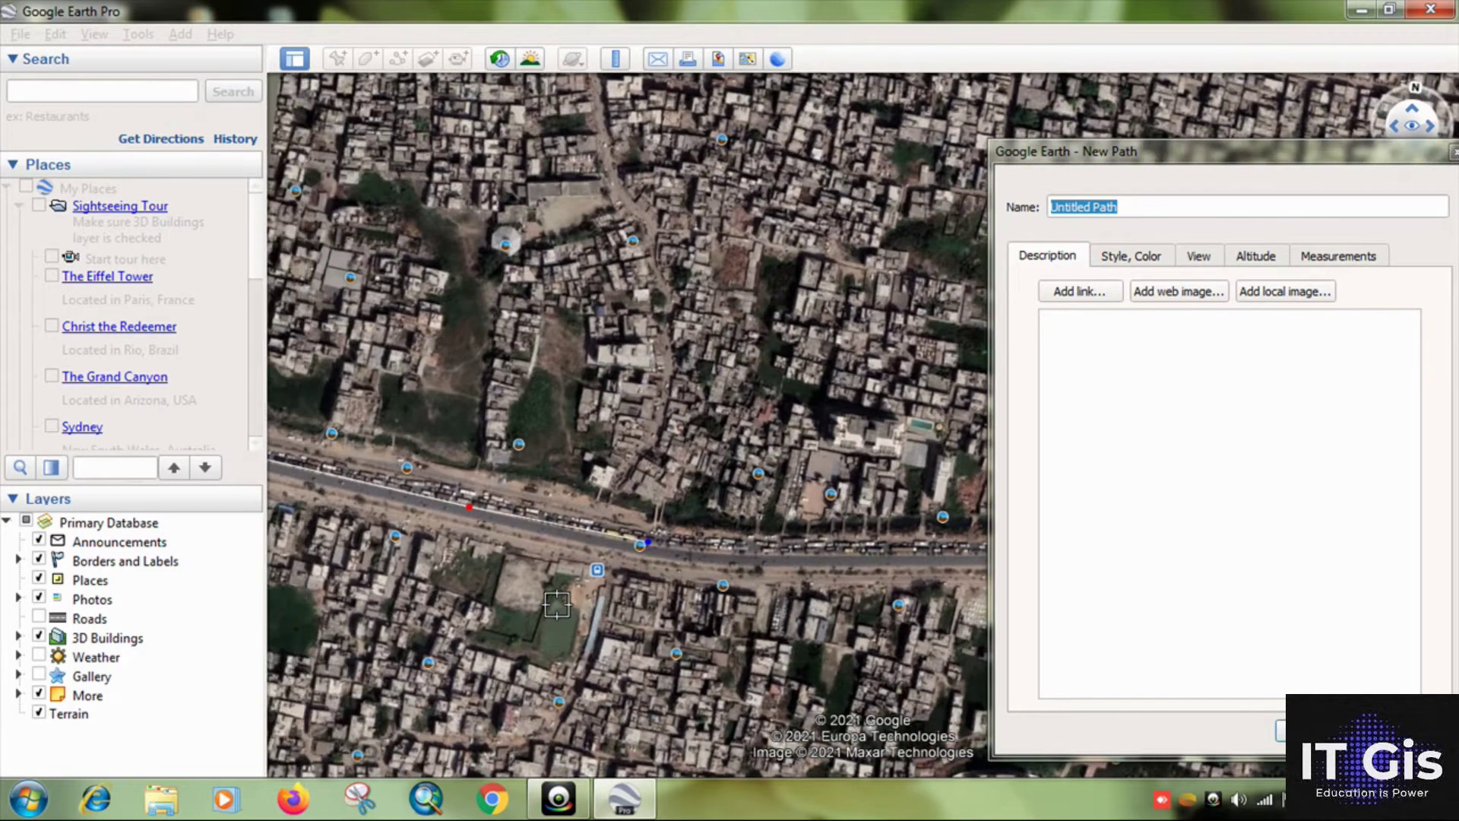
{"action": "key", "text": "Right"}
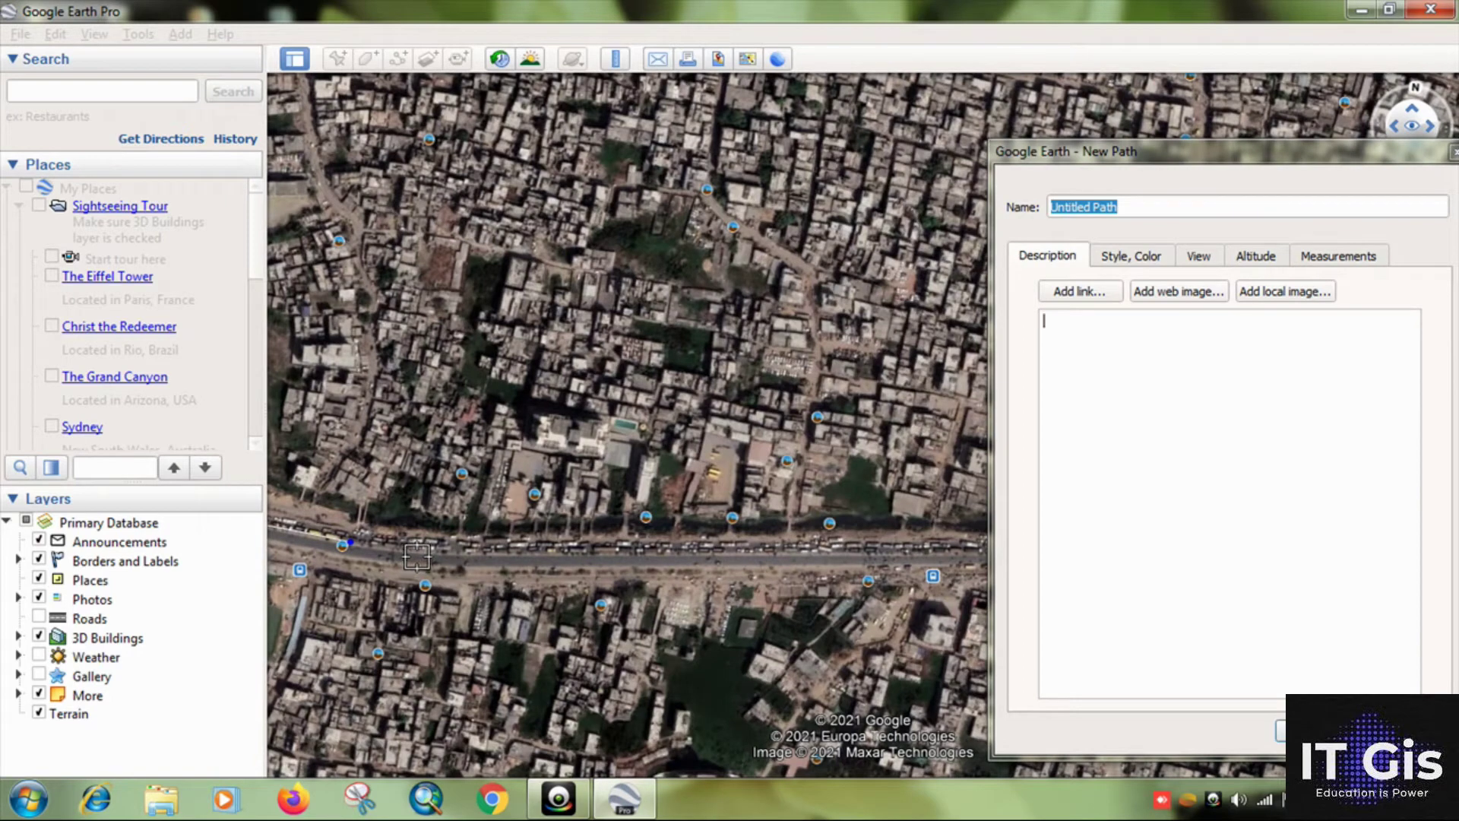
{"action": "left_click", "coordinate": [416, 553]}
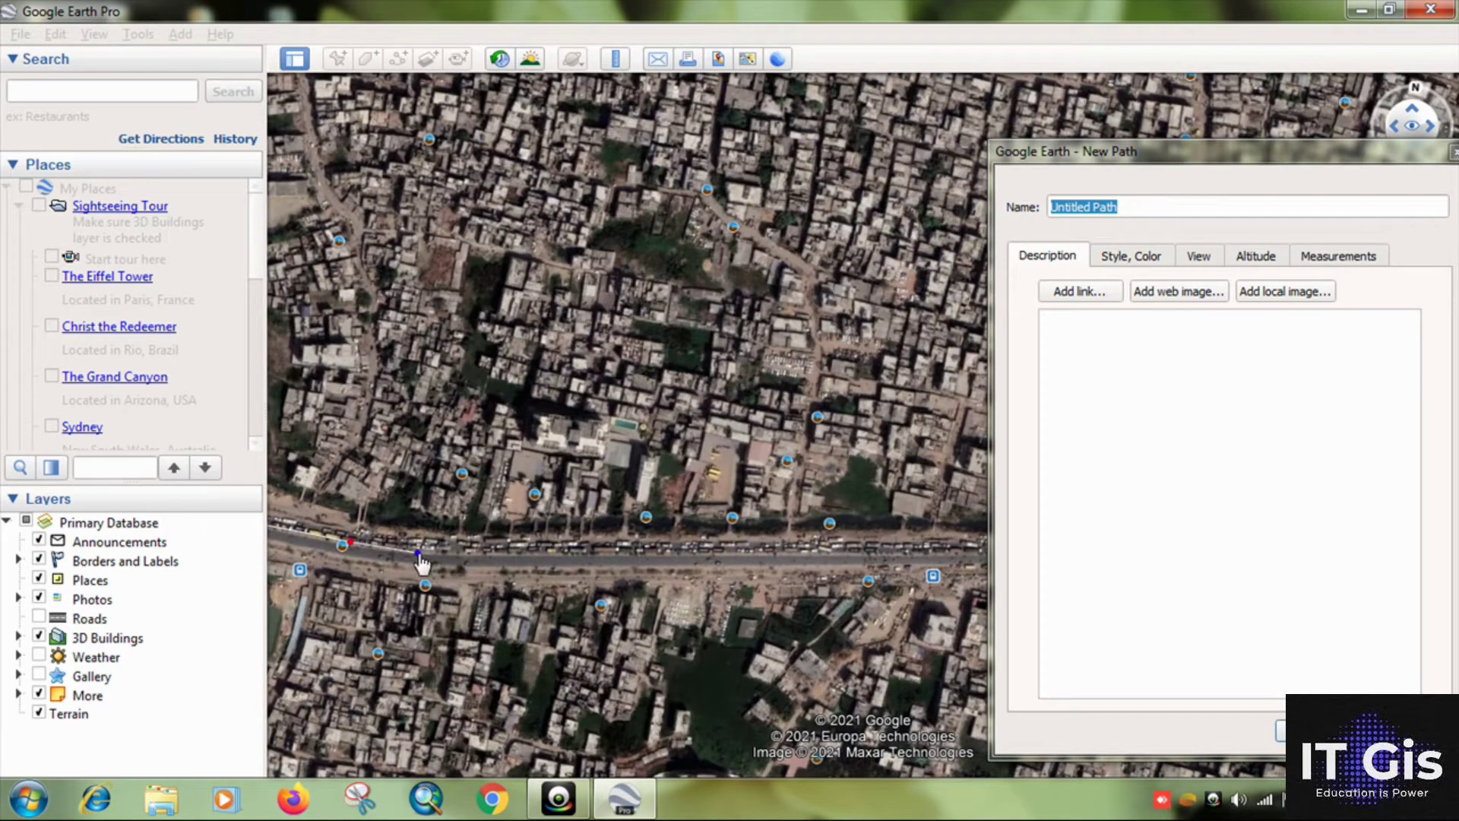
{"action": "left_click", "coordinate": [616, 552]}
{"action": "left_click", "coordinate": [780, 552]}
{"action": "left_click", "coordinate": [889, 560]}
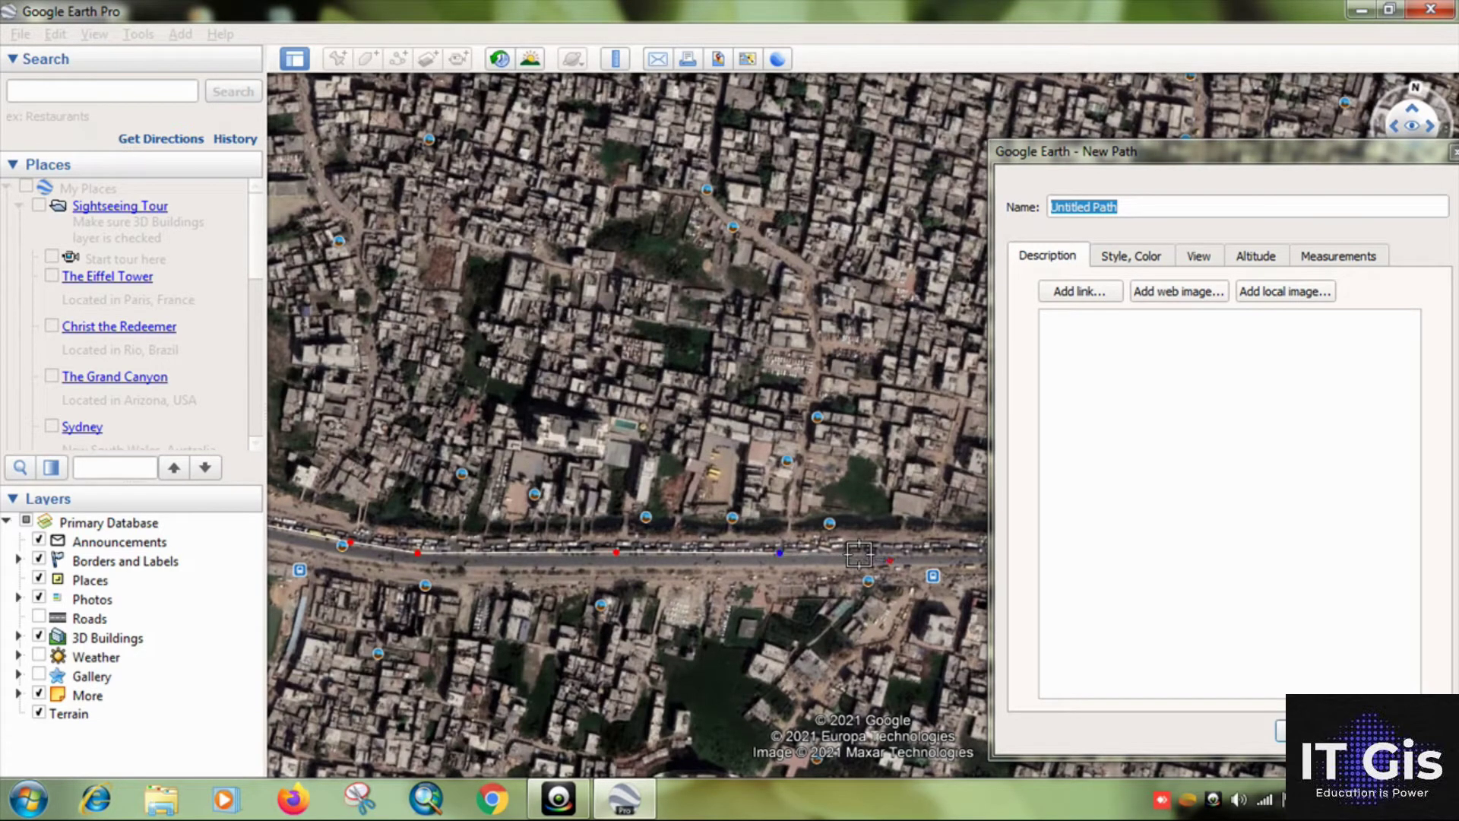
- Continue the path east past the busy junction and shift the point just before the junction further east along the road
{"action": "key", "text": "Right"}
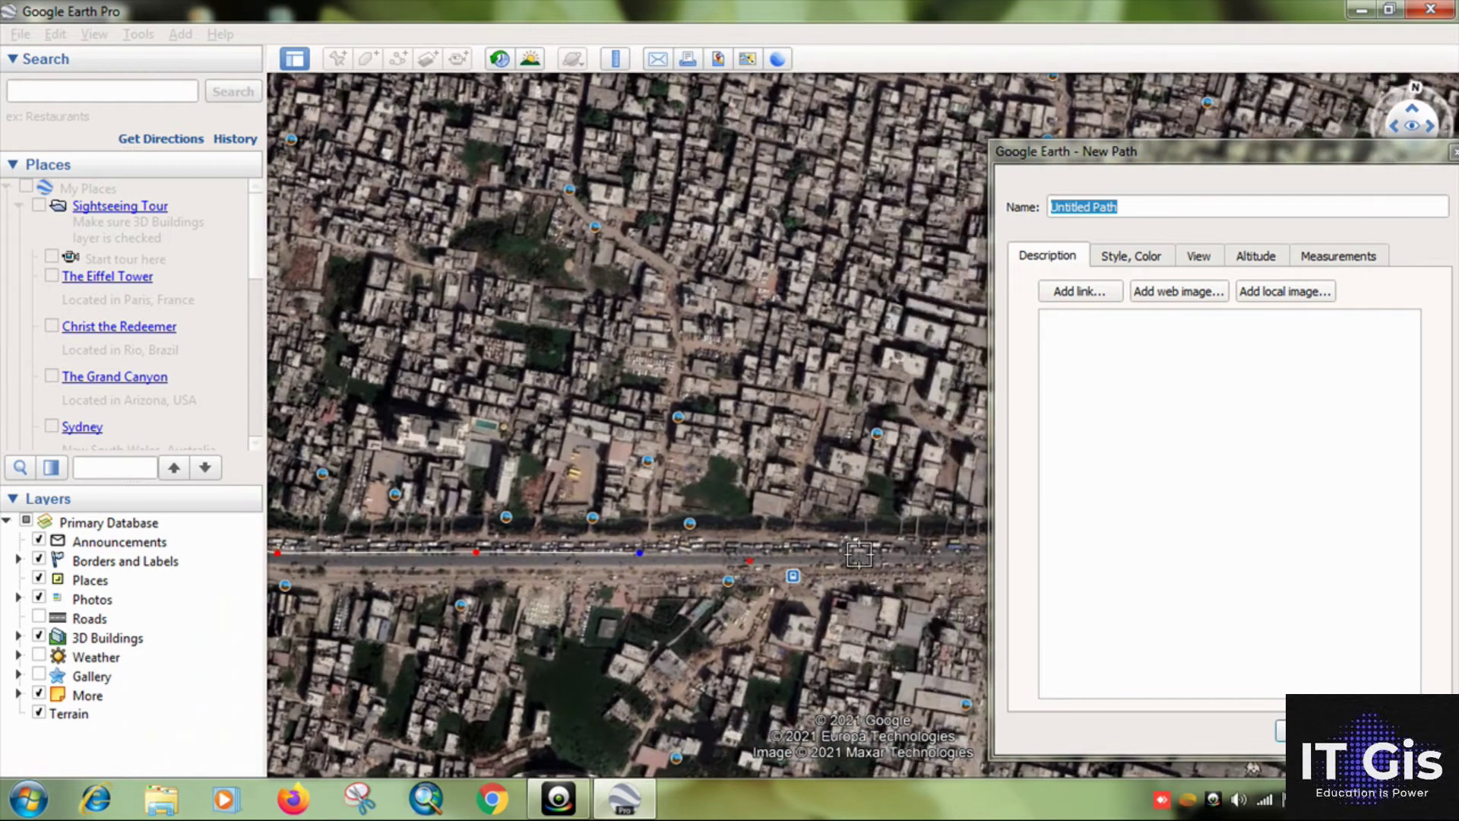
{"action": "left_click", "coordinate": [858, 554]}
{"action": "left_click", "coordinate": [955, 555]}
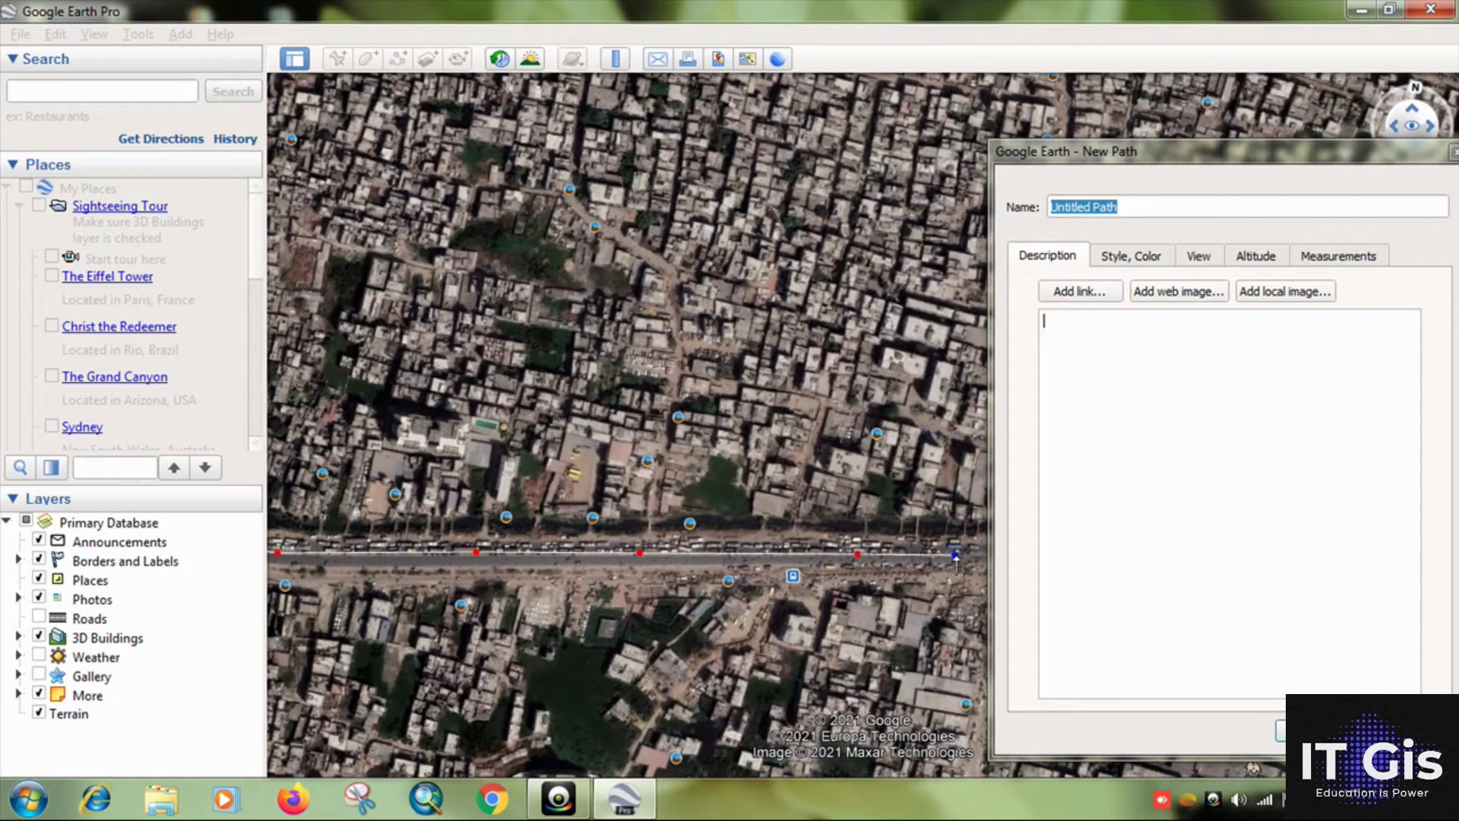
{"action": "key", "text": "Right"}
{"action": "key", "text": "Right"}
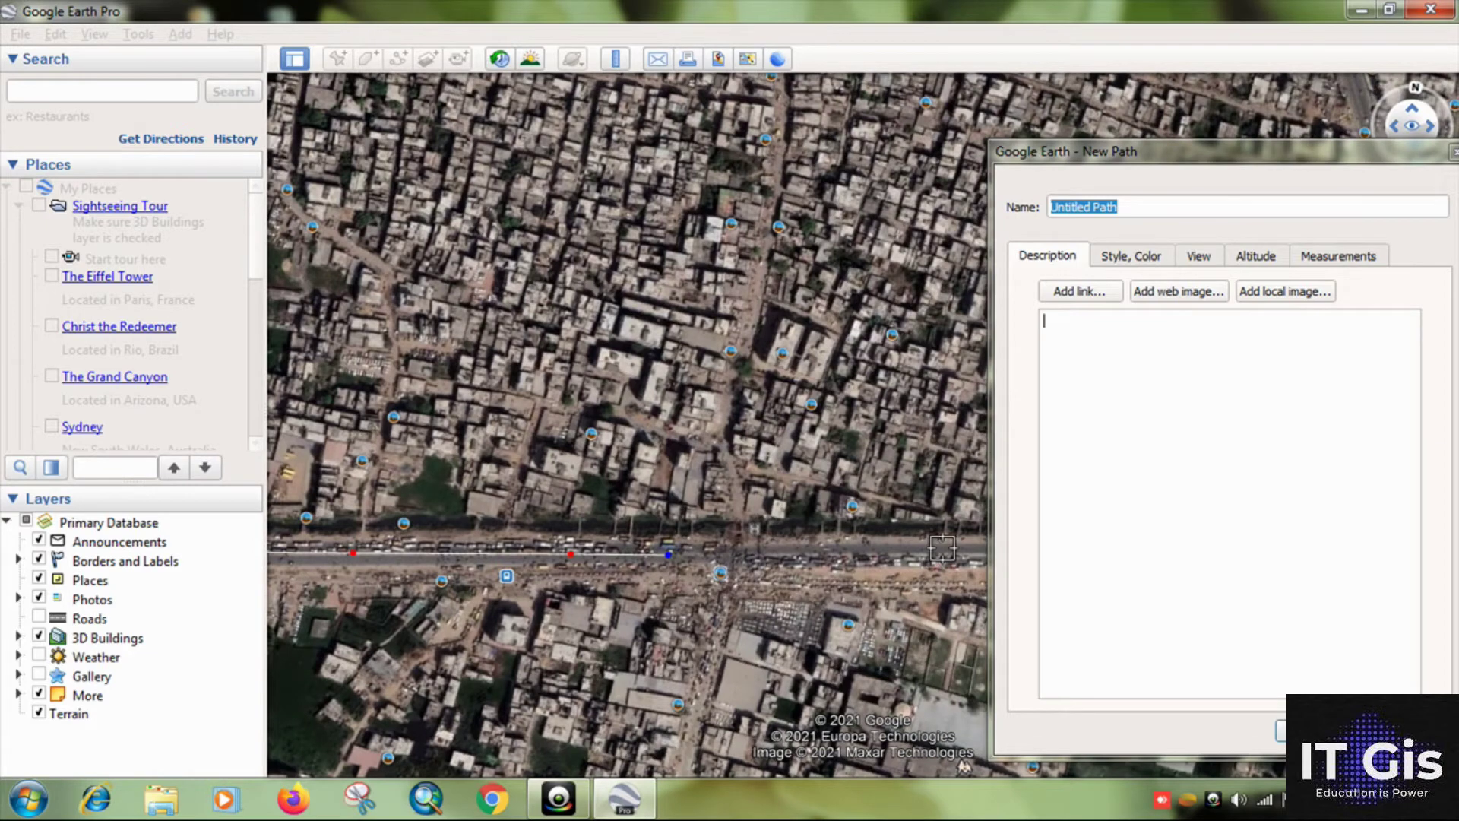
{"action": "left_click", "coordinate": [943, 550]}
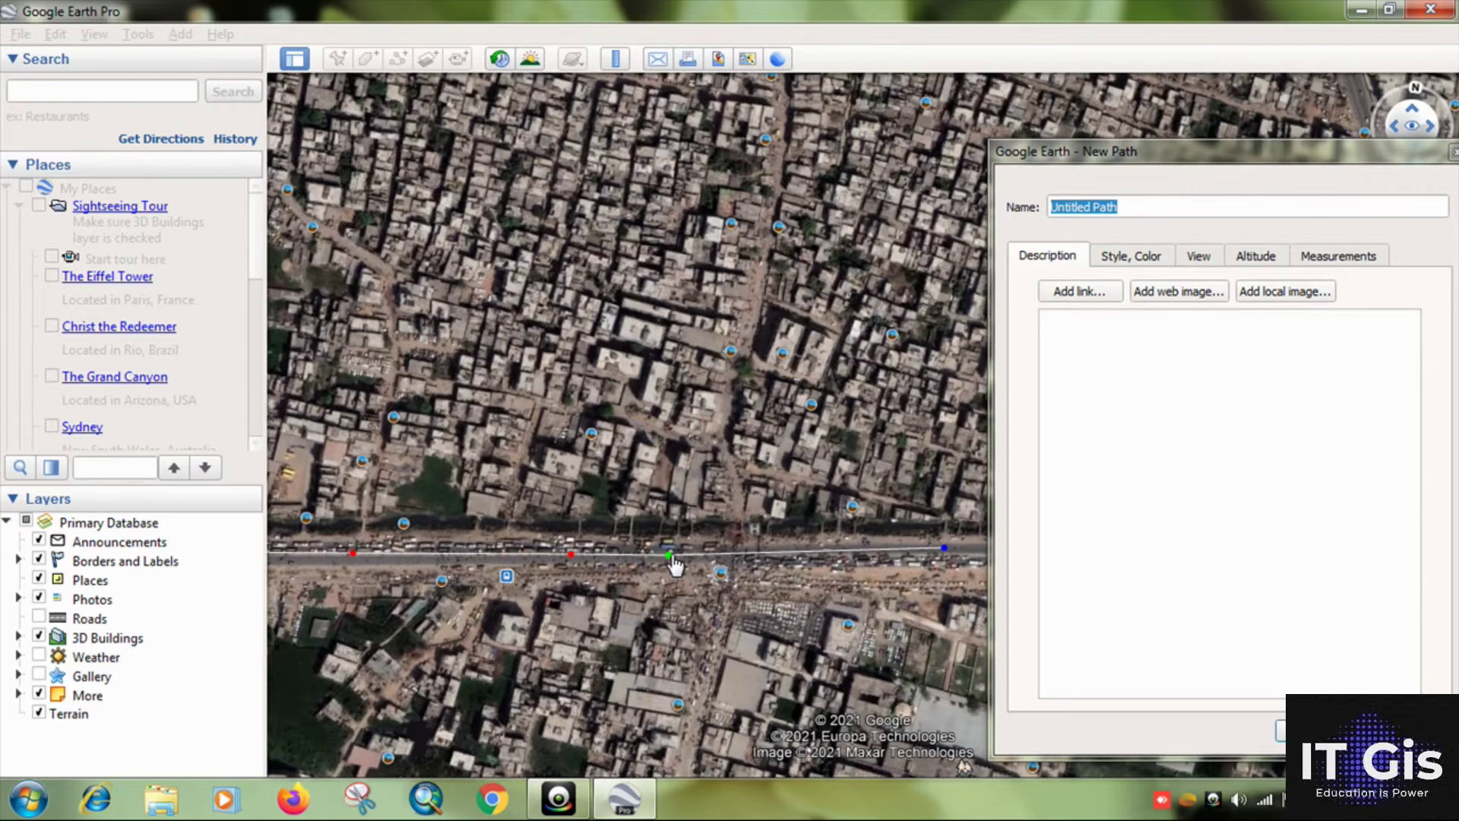
{"action": "left_click_drag", "start_coordinate": [673, 565], "coordinate": [748, 564]}
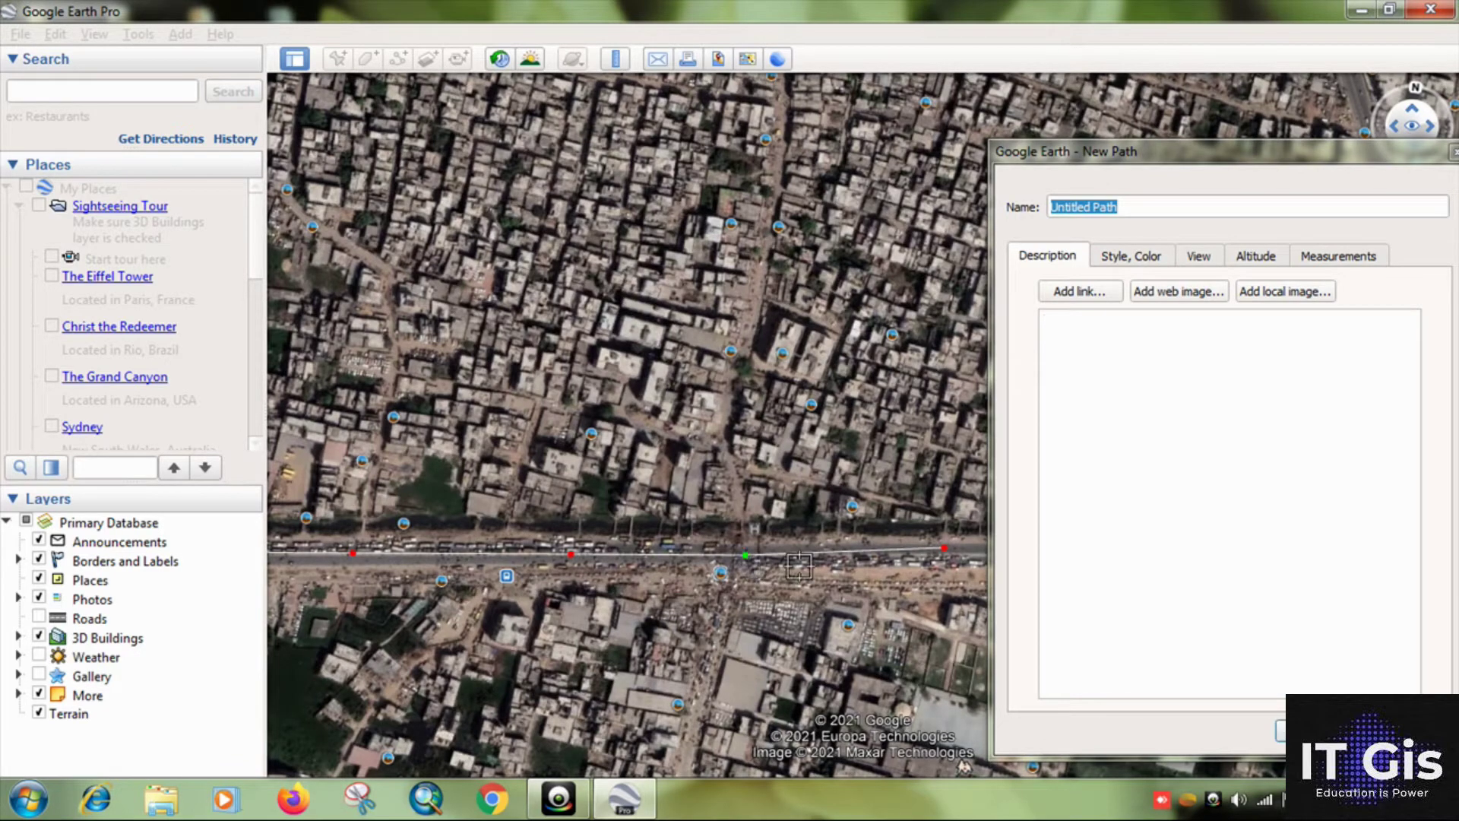
- Name the path E, set its line colour to red (#ff0000) and its width to 2.1, and save it
{"action": "scroll", "coordinate": [632, 536], "scroll_direction": "down", "scroll_amount": 1}
{"action": "scroll", "coordinate": [632, 536], "scroll_direction": "down", "scroll_amount": 3}
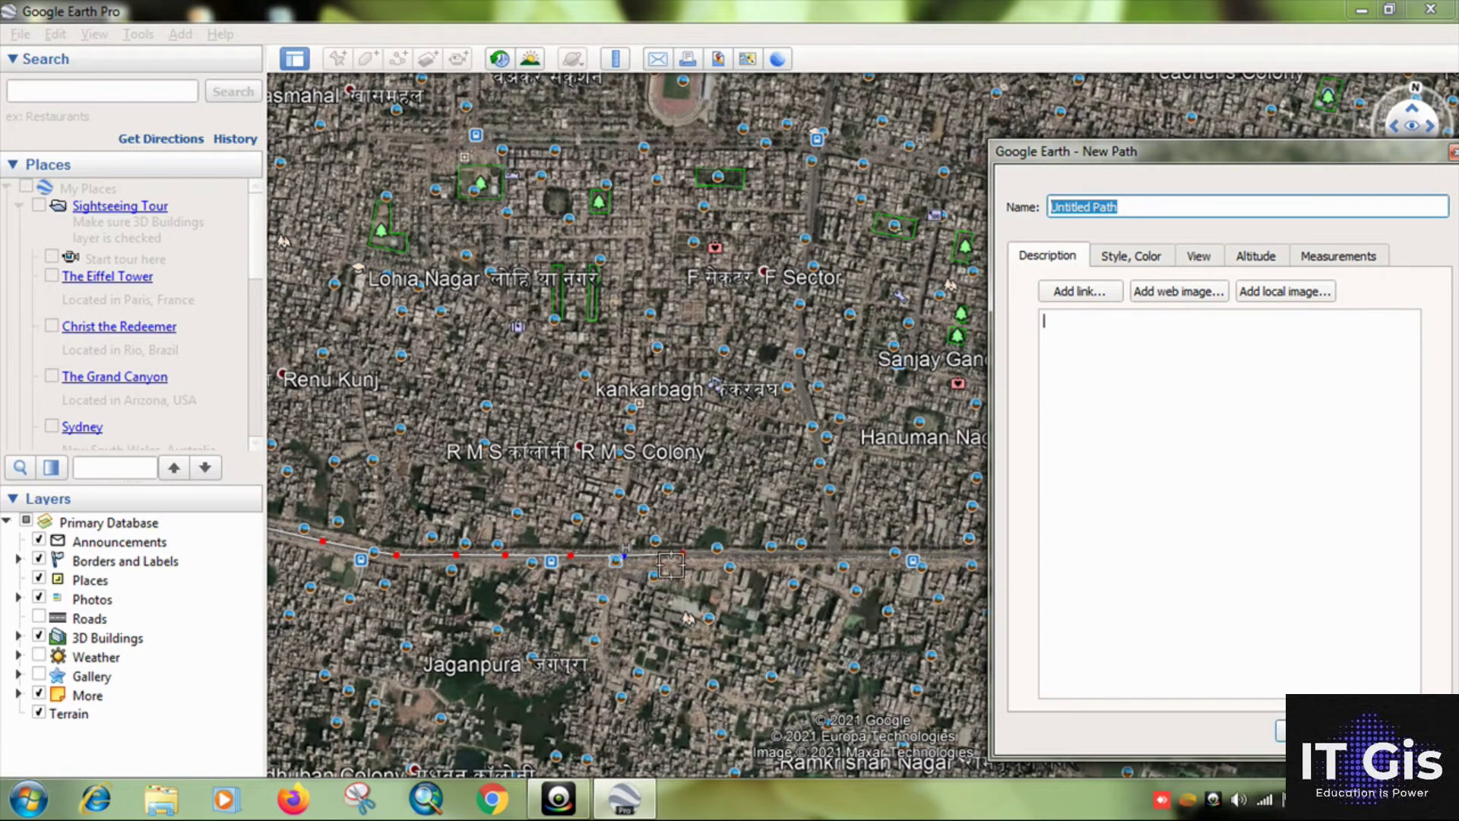
{"action": "type", "text": "E"}
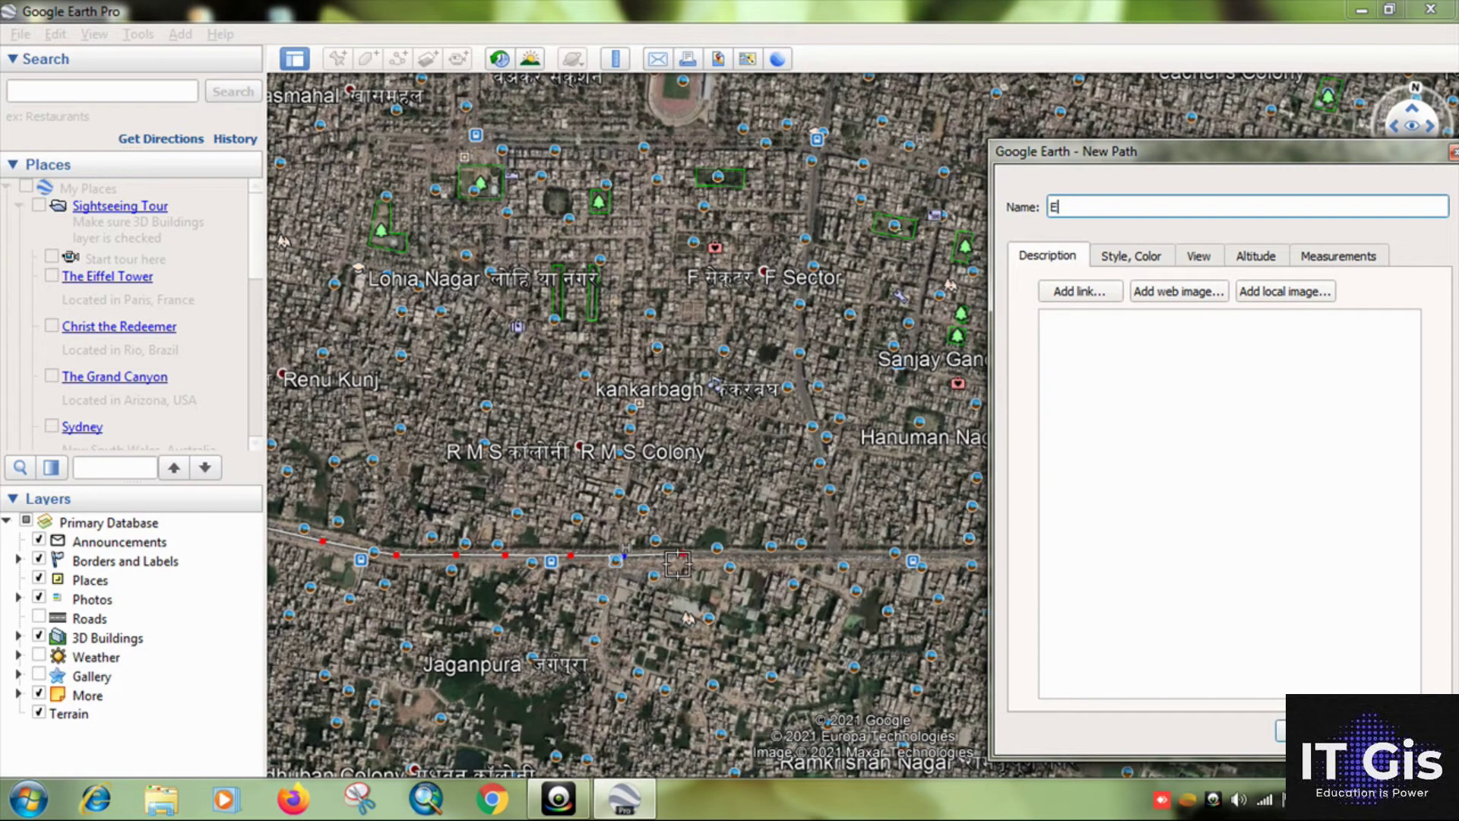
{"action": "left_click", "coordinate": [1139, 258]}
{"action": "left_click", "coordinate": [1102, 329]}
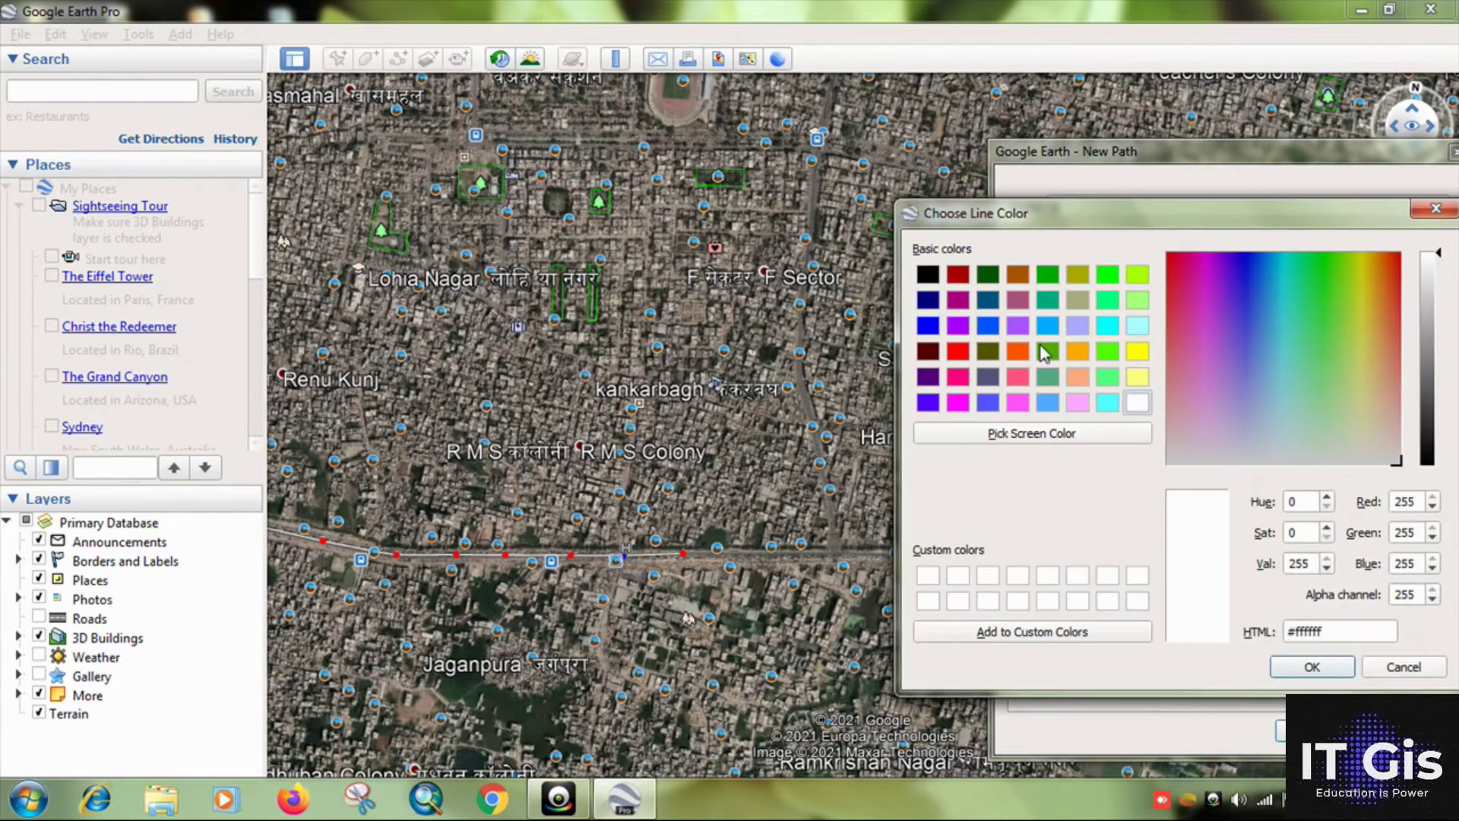
{"action": "left_click", "coordinate": [958, 352]}
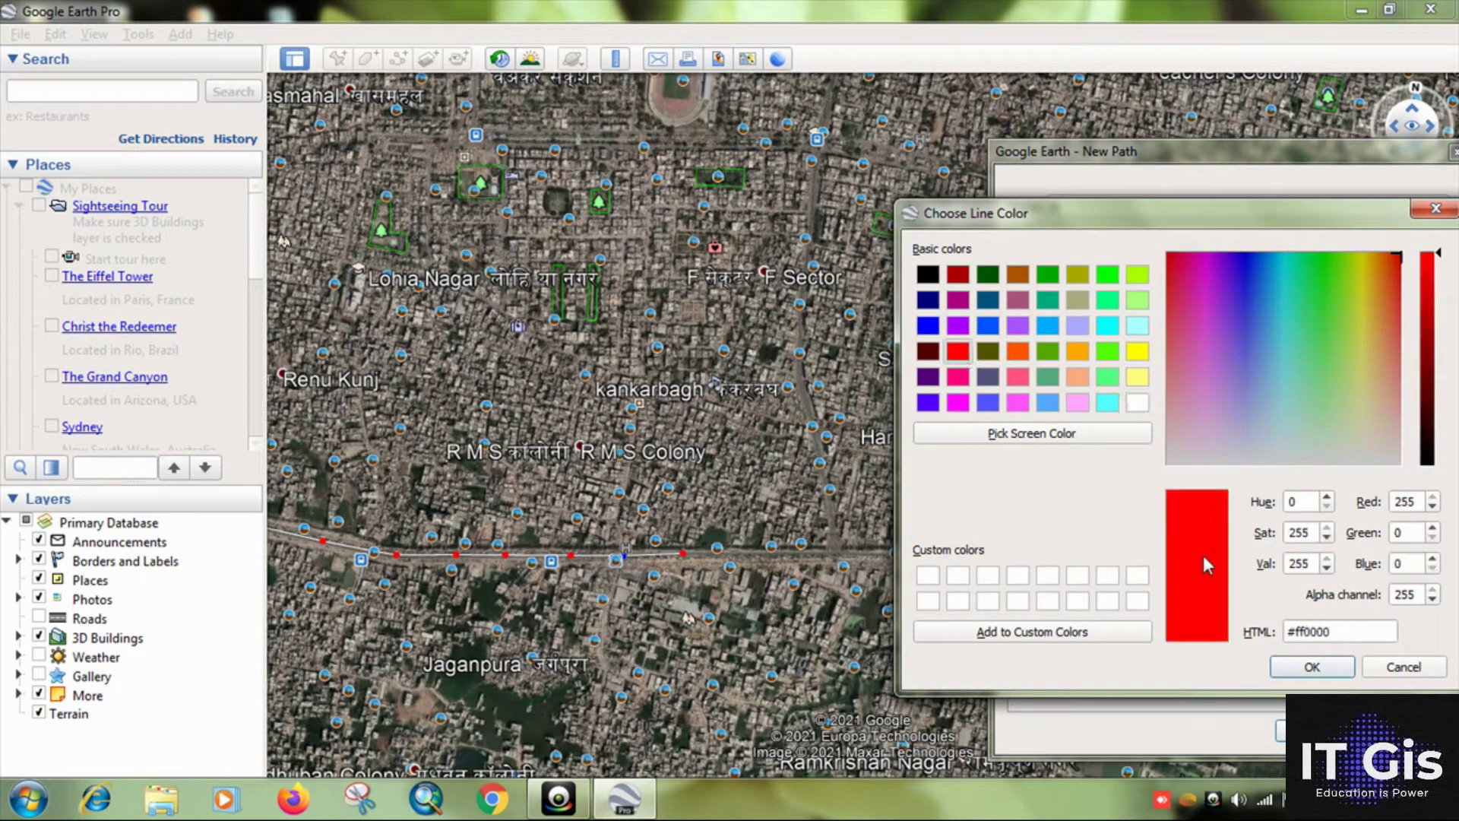
{"action": "left_click", "coordinate": [1308, 667]}
{"action": "left_click", "coordinate": [1214, 323]}
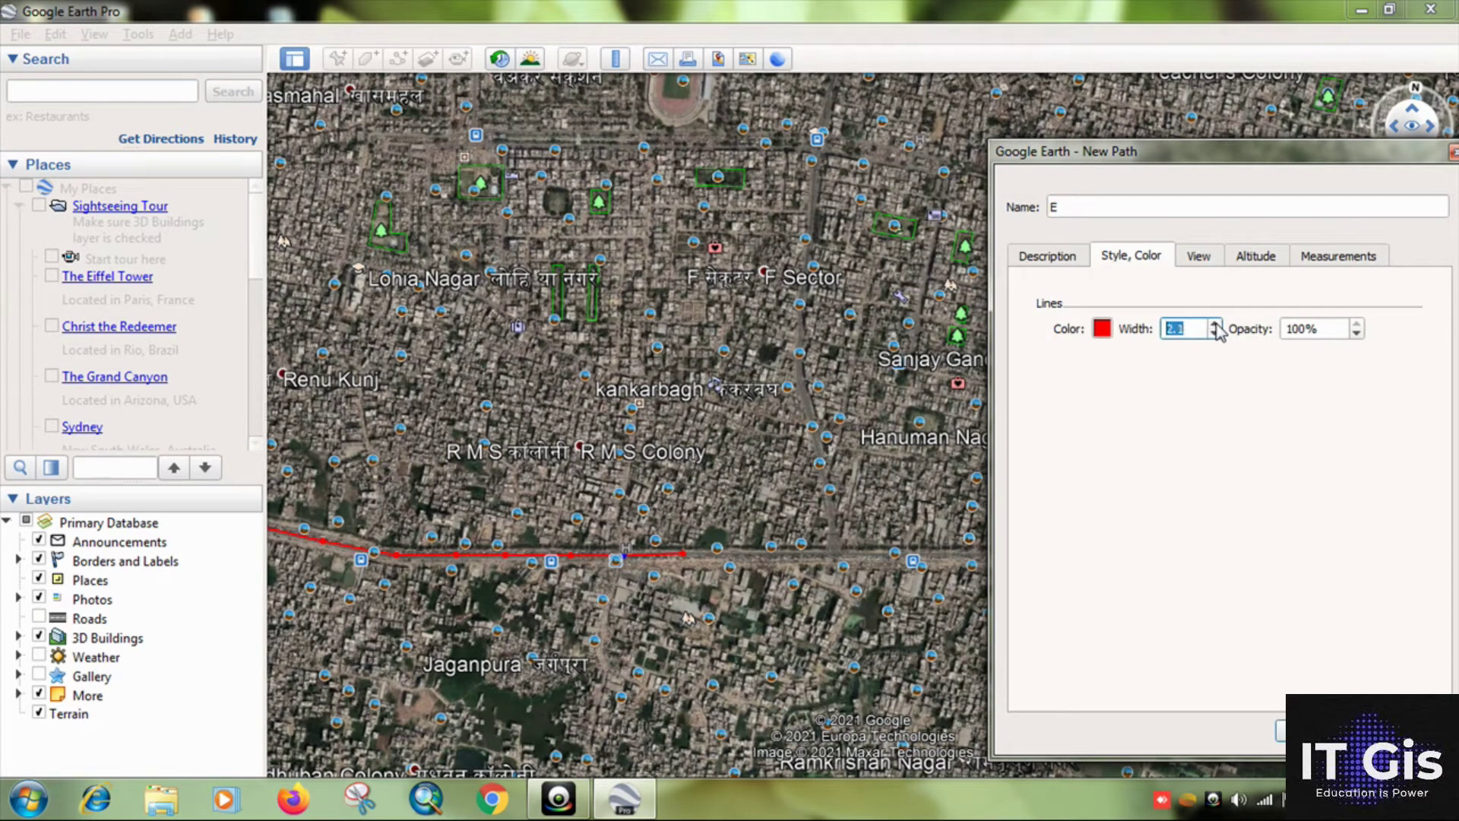
{"action": "left_click", "coordinate": [1307, 731]}
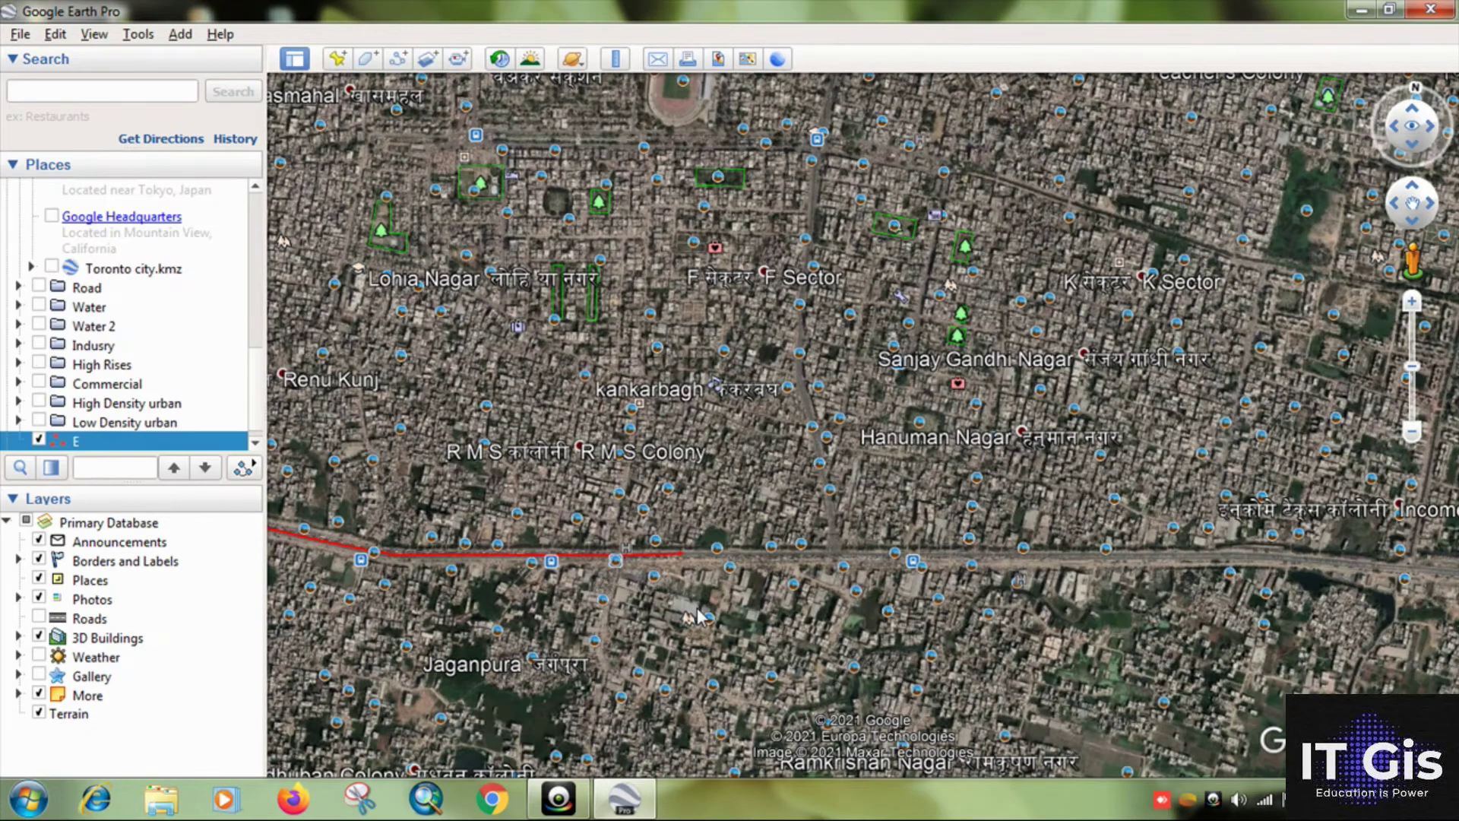
- Examine the red path along the main road and the area from Bigrahpur to Income Tax Colony
{"action": "left_click_drag", "start_coordinate": [408, 530], "coordinate": [983, 438]}
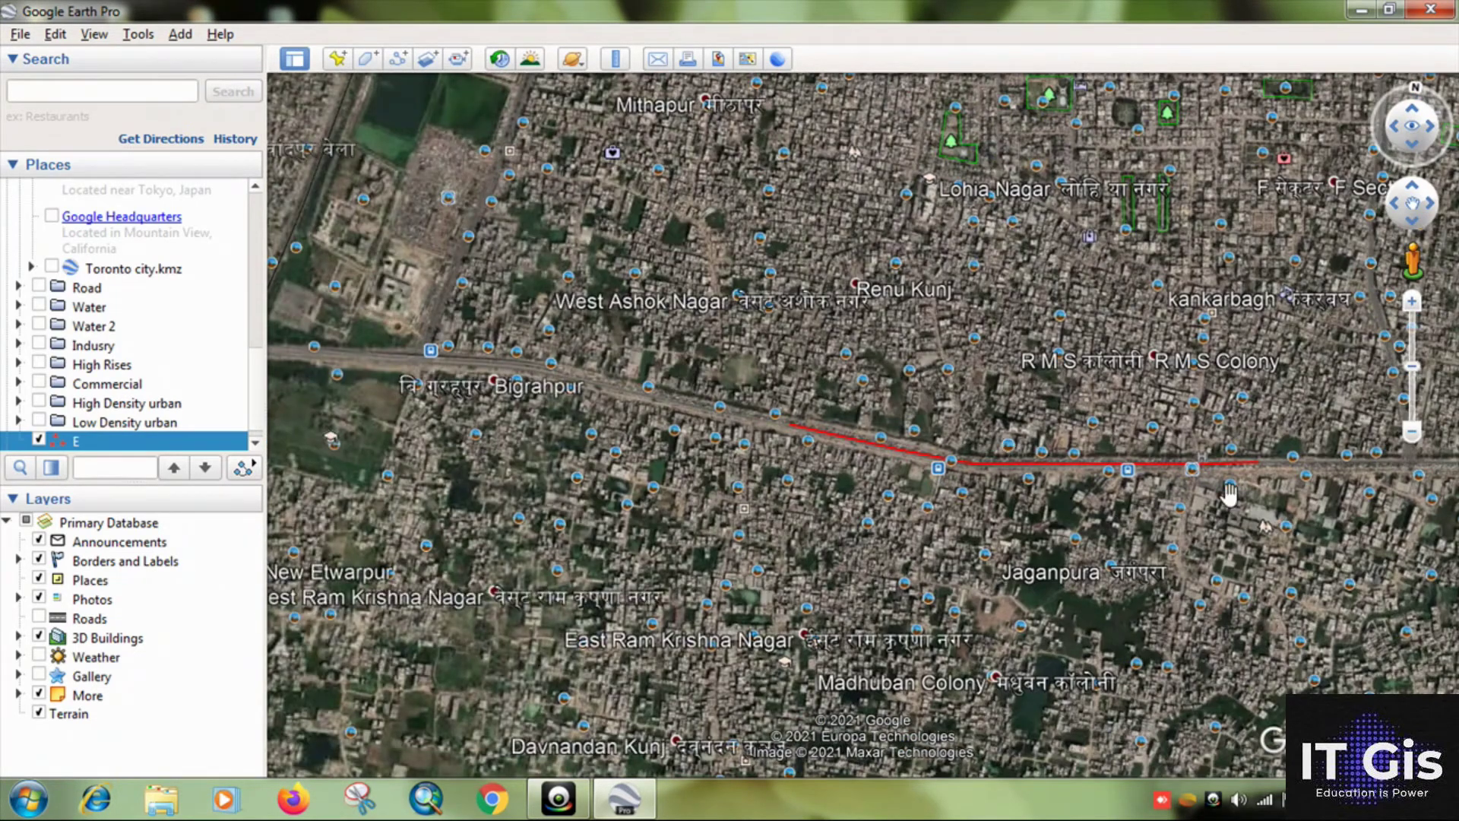
{"action": "left_click_drag", "start_coordinate": [892, 531], "coordinate": [808, 530]}
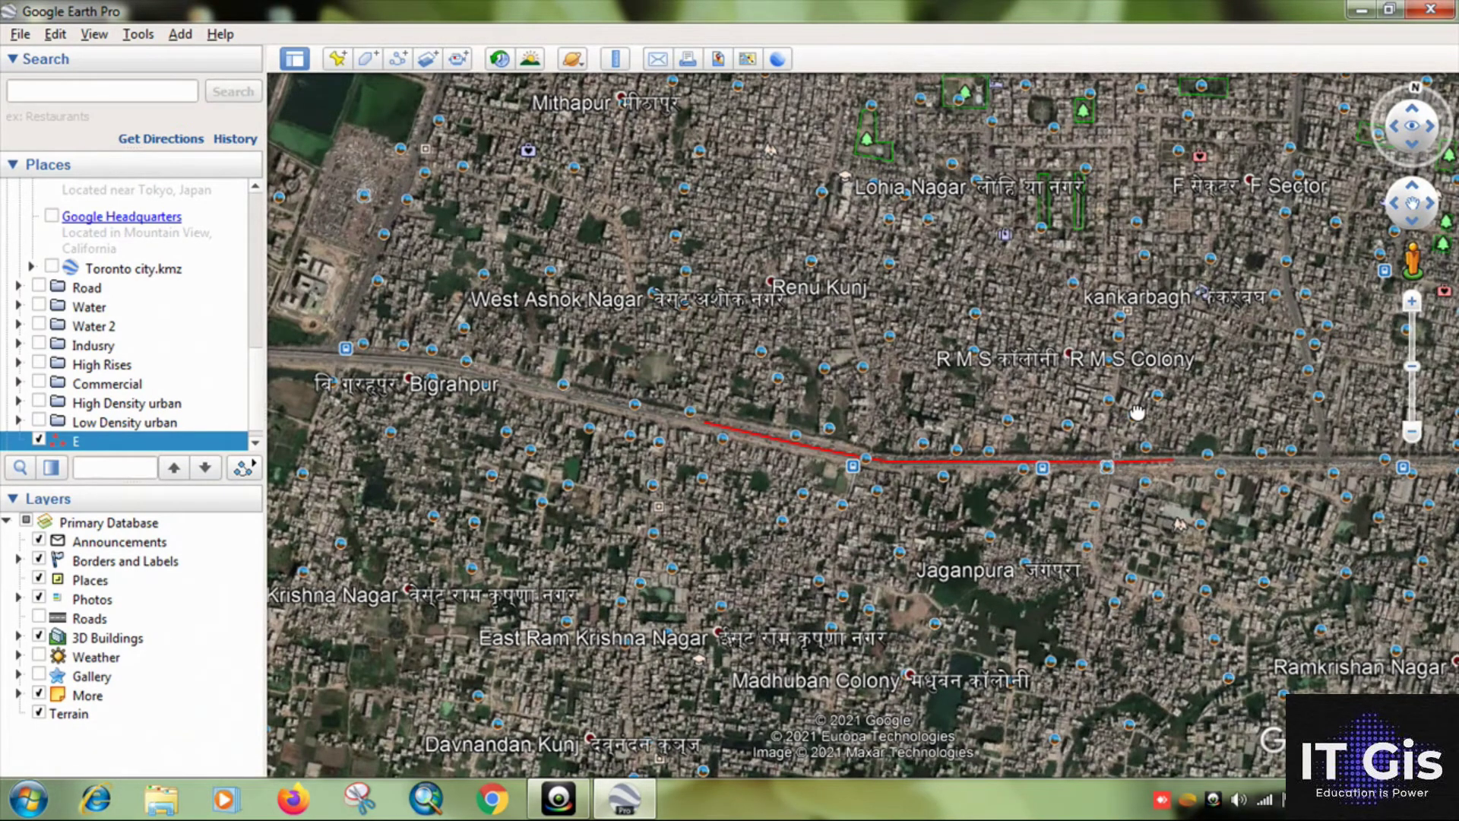
{"action": "left_click_drag", "start_coordinate": [837, 329], "coordinate": [684, 266]}
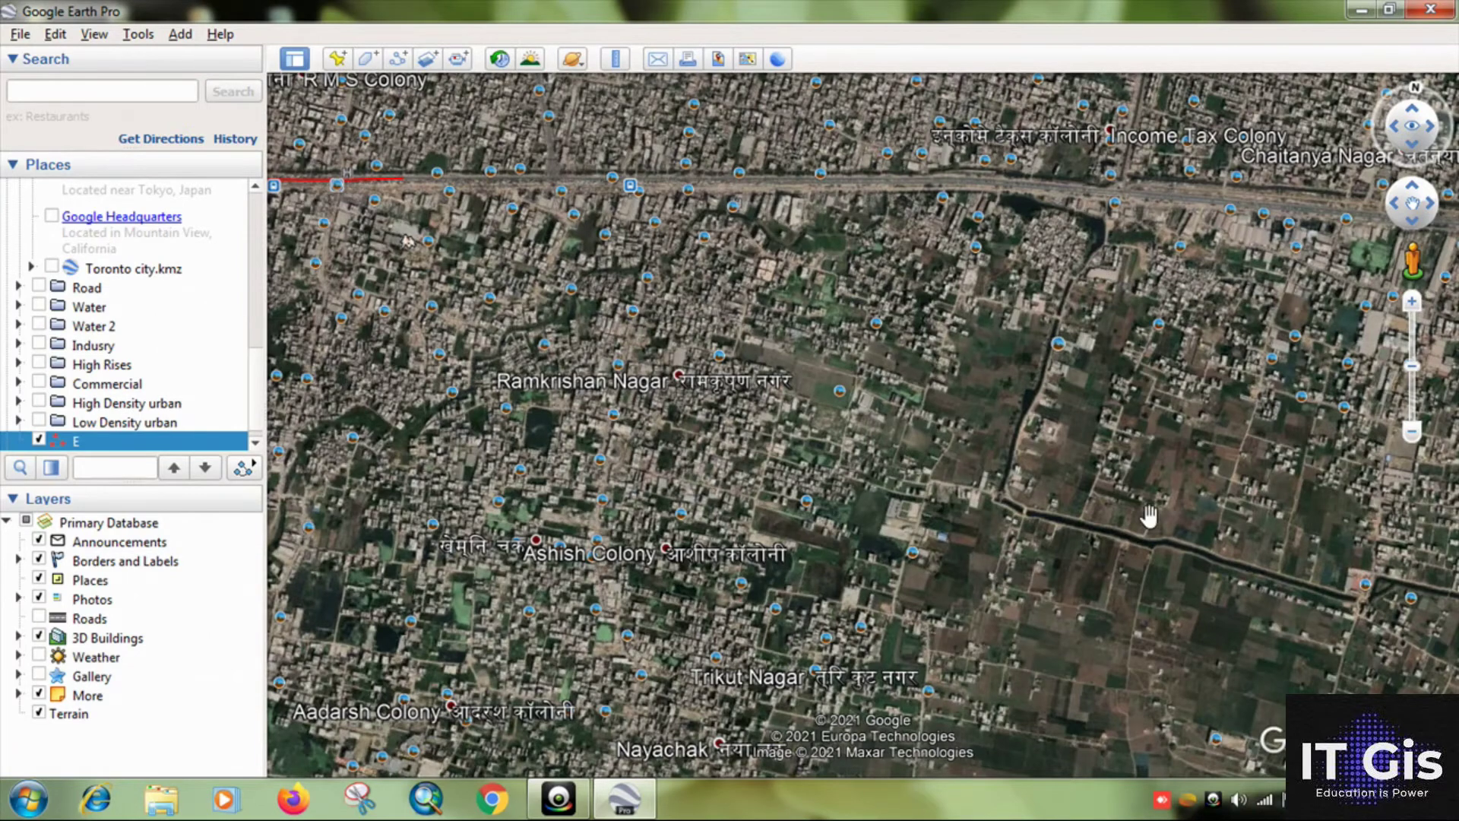
{"action": "left_click_drag", "start_coordinate": [859, 296], "coordinate": [1015, 398]}
{"action": "left_click_drag", "start_coordinate": [856, 329], "coordinate": [926, 377]}
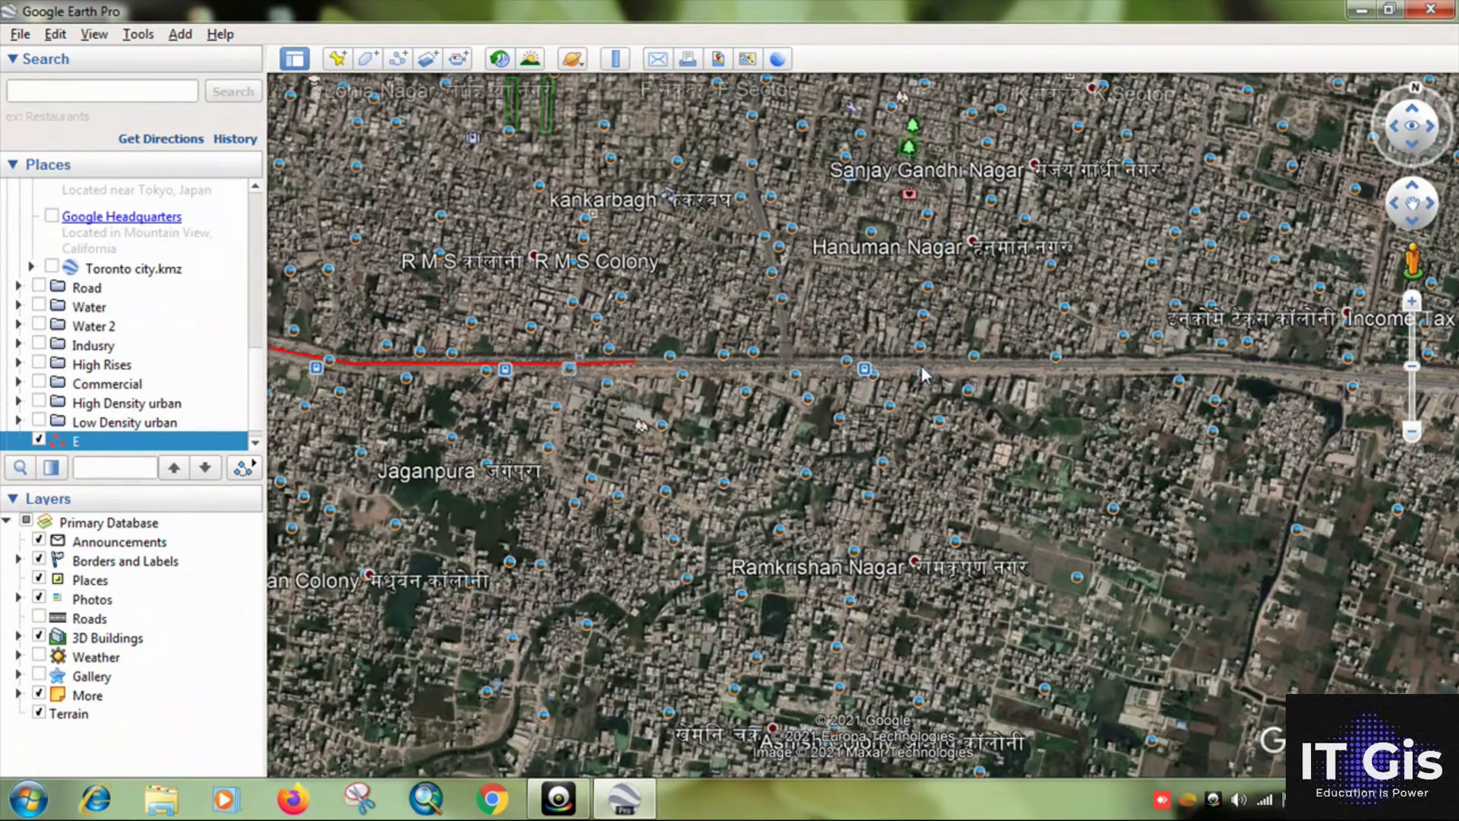
{"action": "left_click_drag", "start_coordinate": [836, 265], "coordinate": [816, 323]}
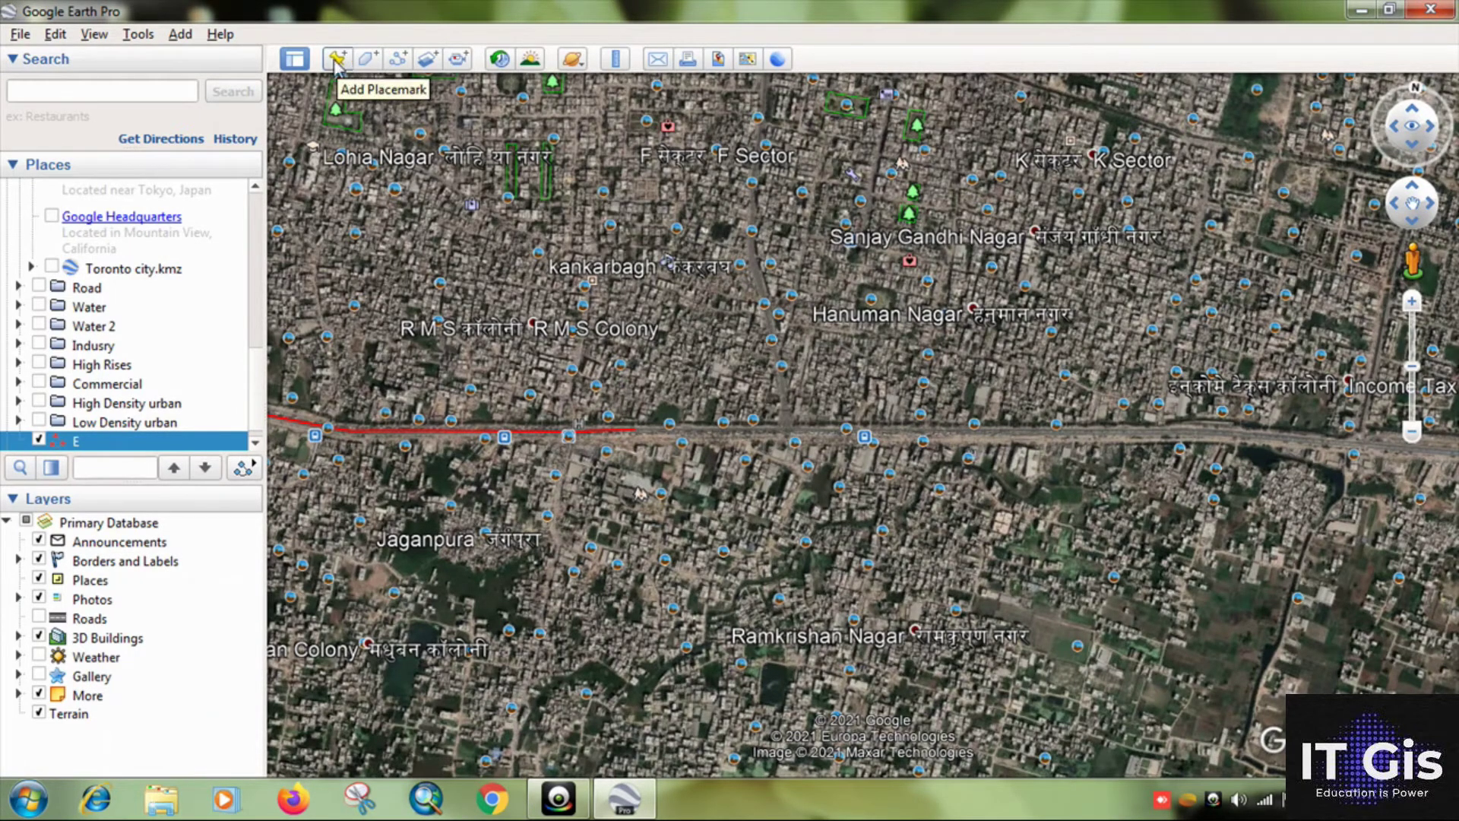
- Add a placemark named PARK1 on the larger, southern one of the two small adjacent green-outlined parks near Sanjay Gandhi Nagar
{"action": "scroll", "coordinate": [831, 335], "scroll_direction": "up", "scroll_amount": 3}
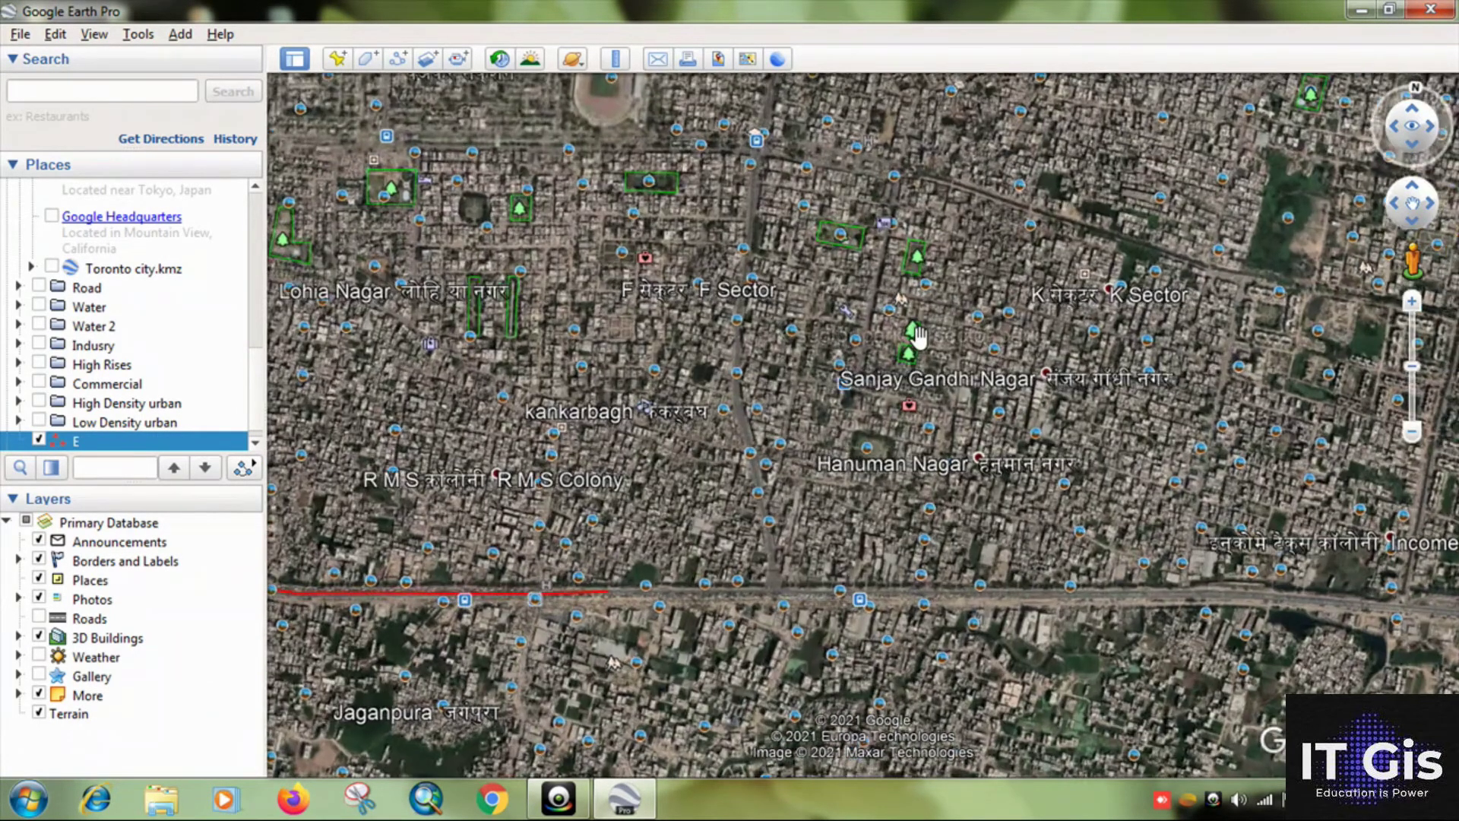
{"action": "scroll", "coordinate": [915, 332], "scroll_direction": "up", "scroll_amount": 3}
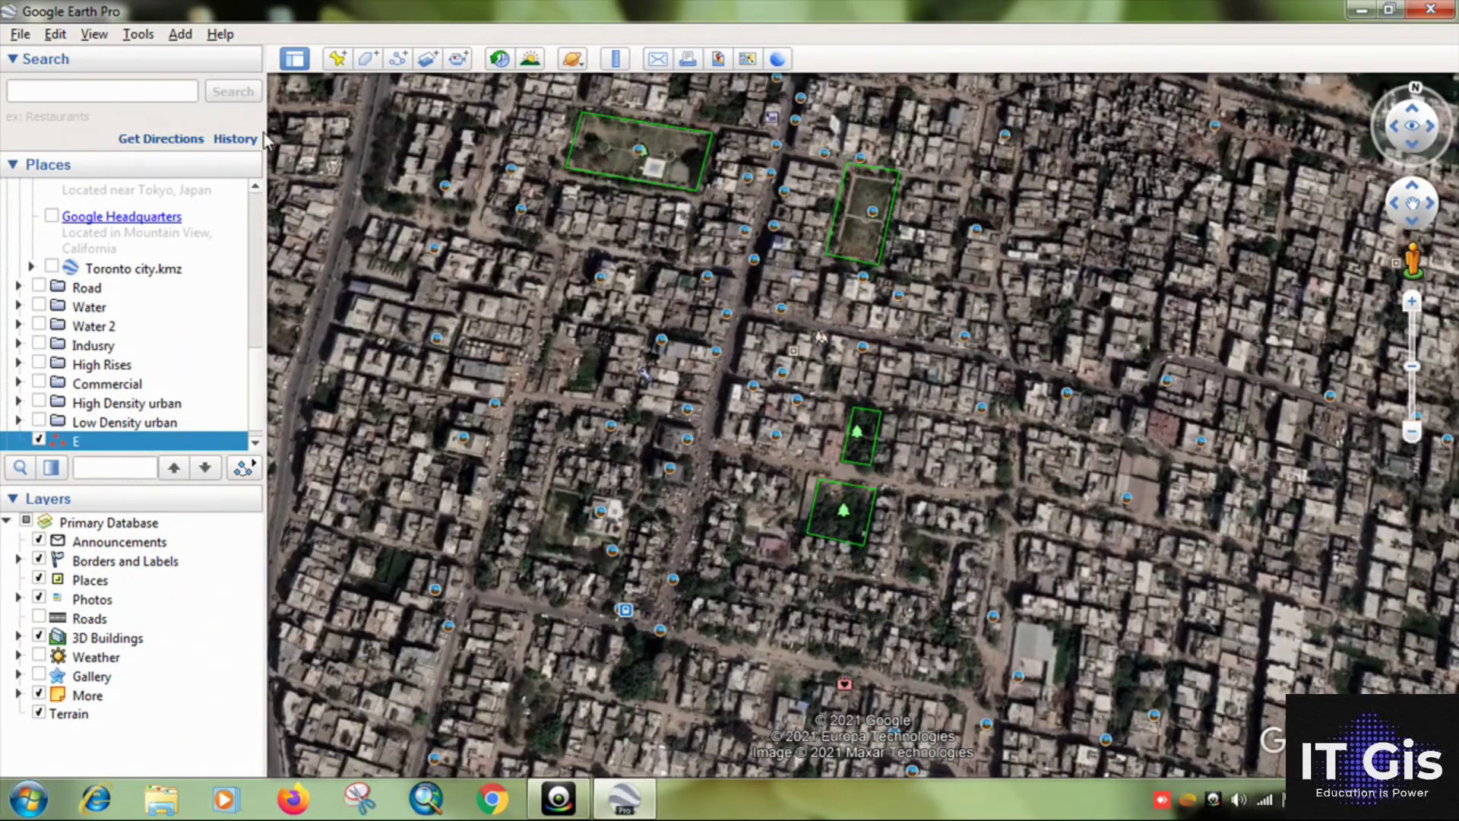
{"action": "left_click", "coordinate": [338, 62]}
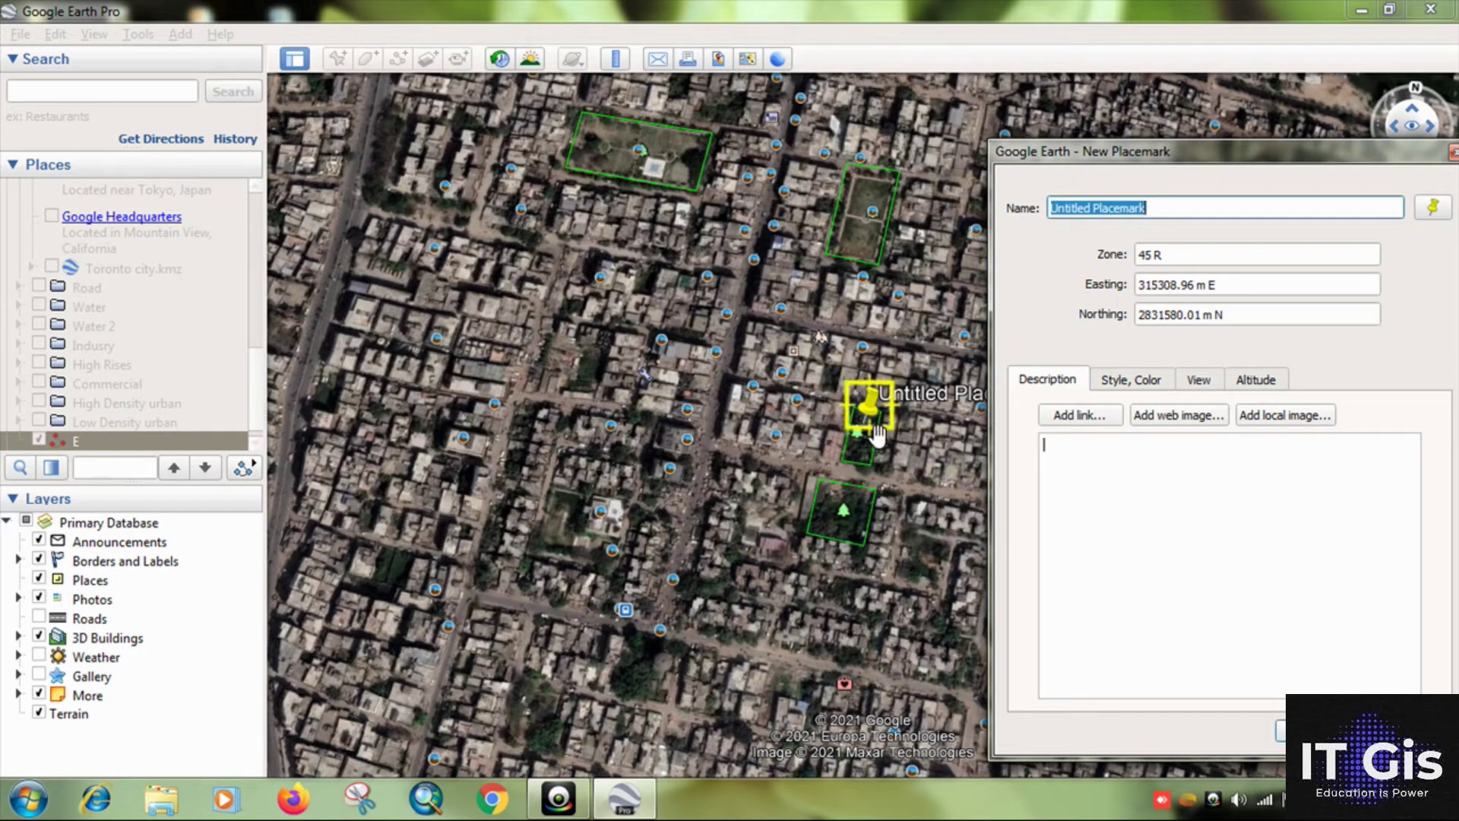
{"action": "left_click_drag", "start_coordinate": [874, 421], "coordinate": [845, 522]}
{"action": "left_click", "coordinate": [1178, 241]}
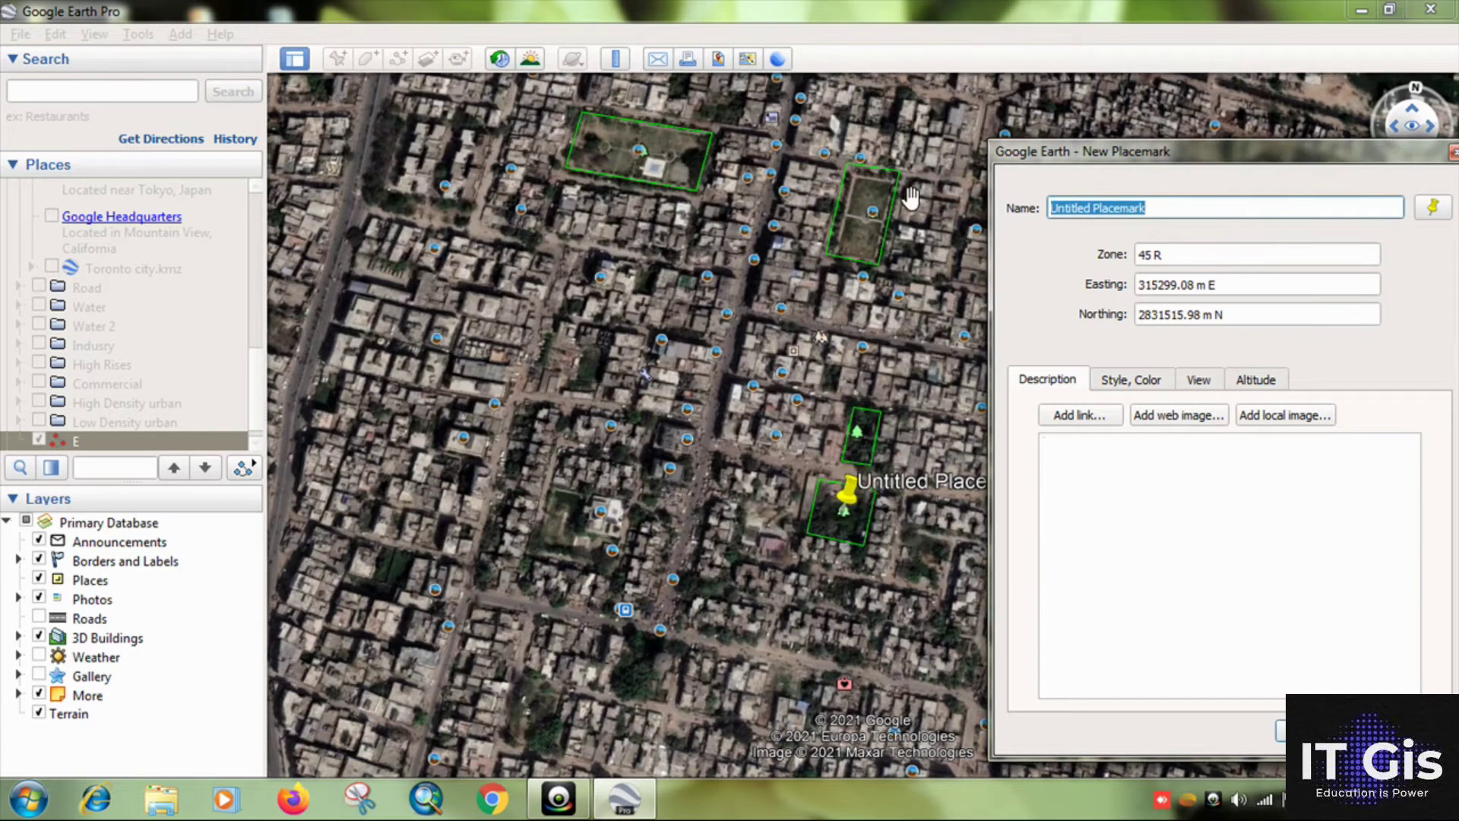
{"action": "type", "text": "PA"}
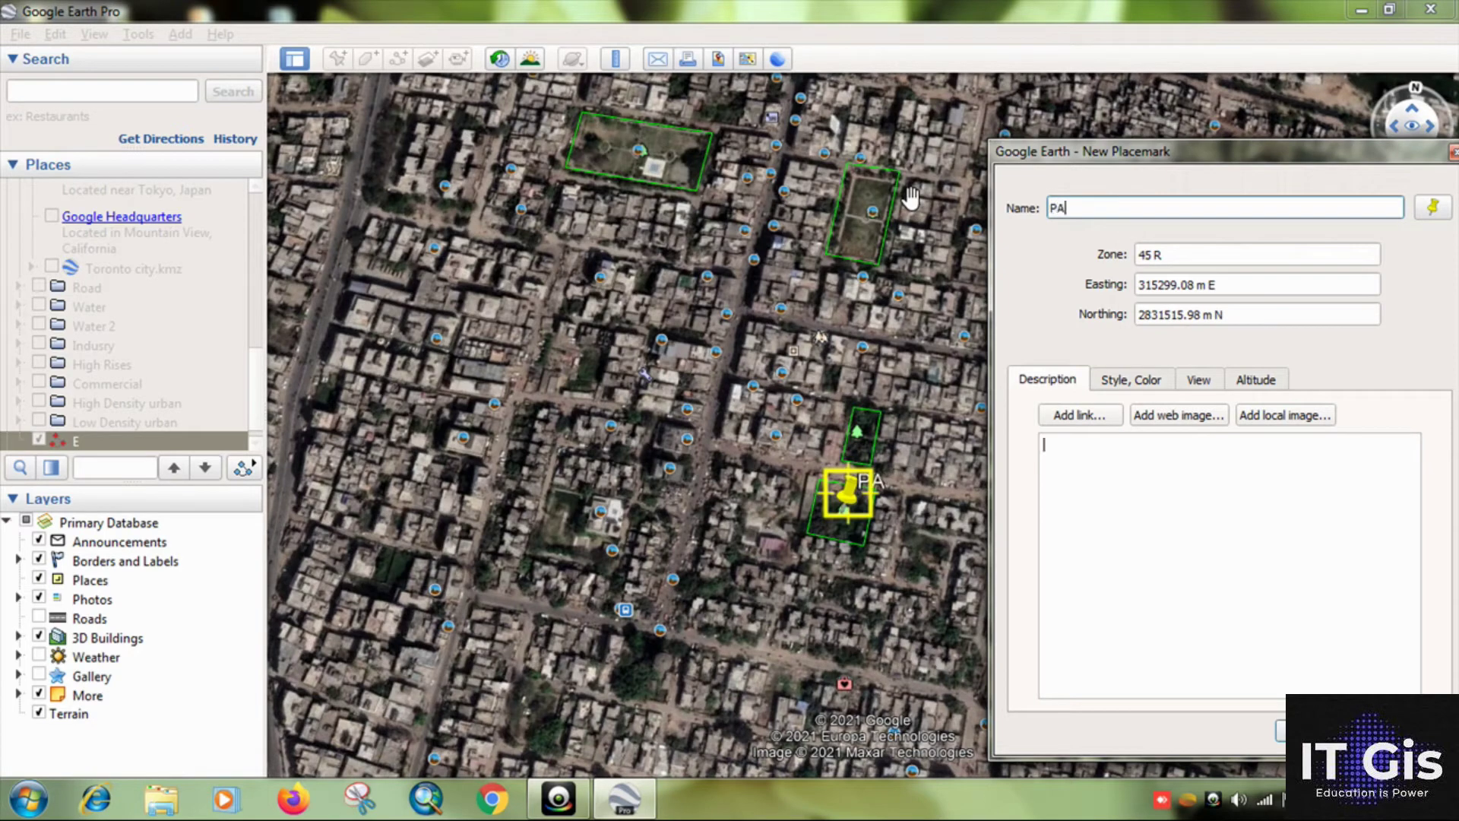
{"action": "type", "text": "RK1"}
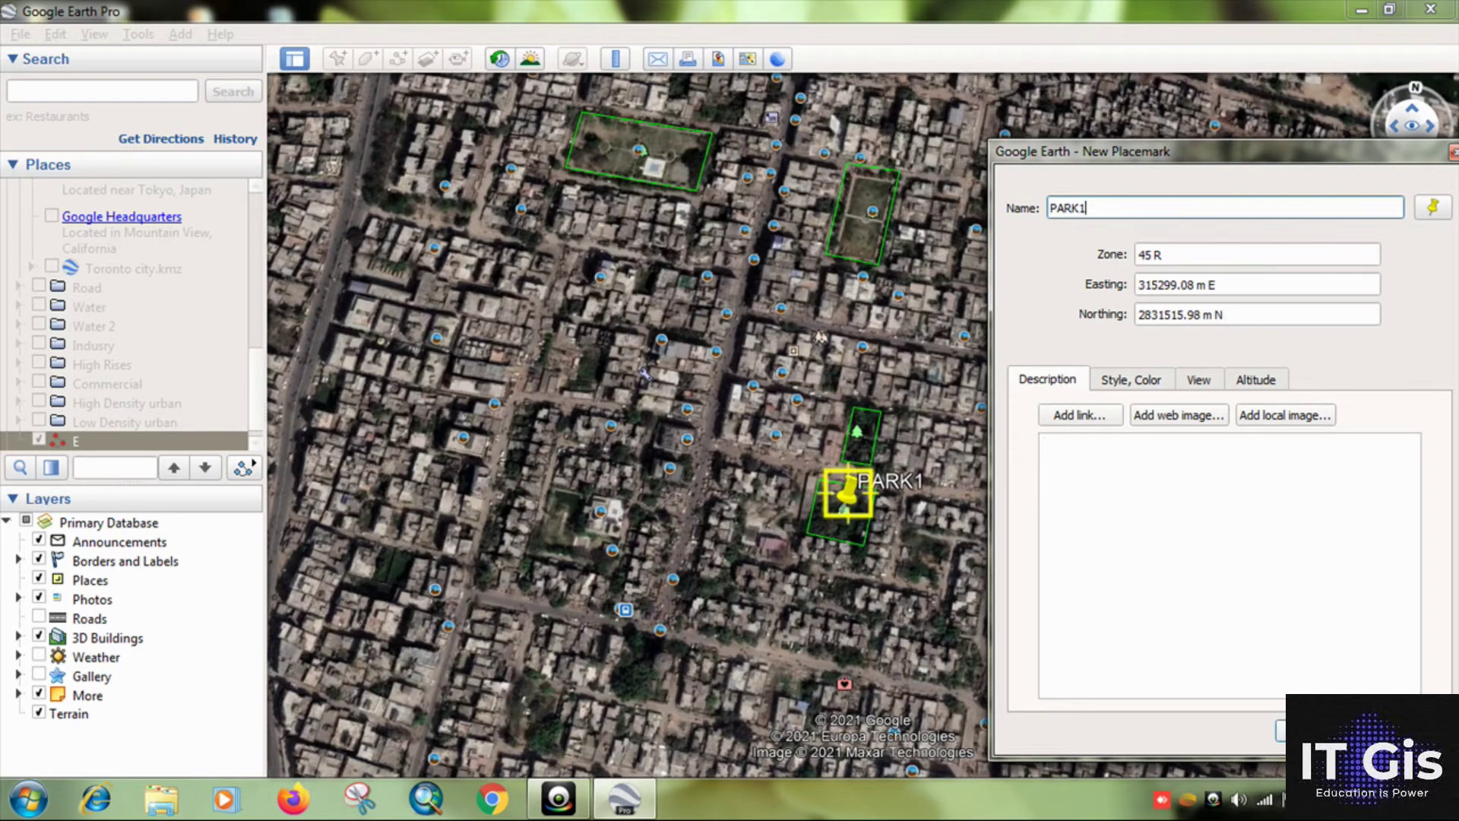
{"action": "key", "text": "Return"}
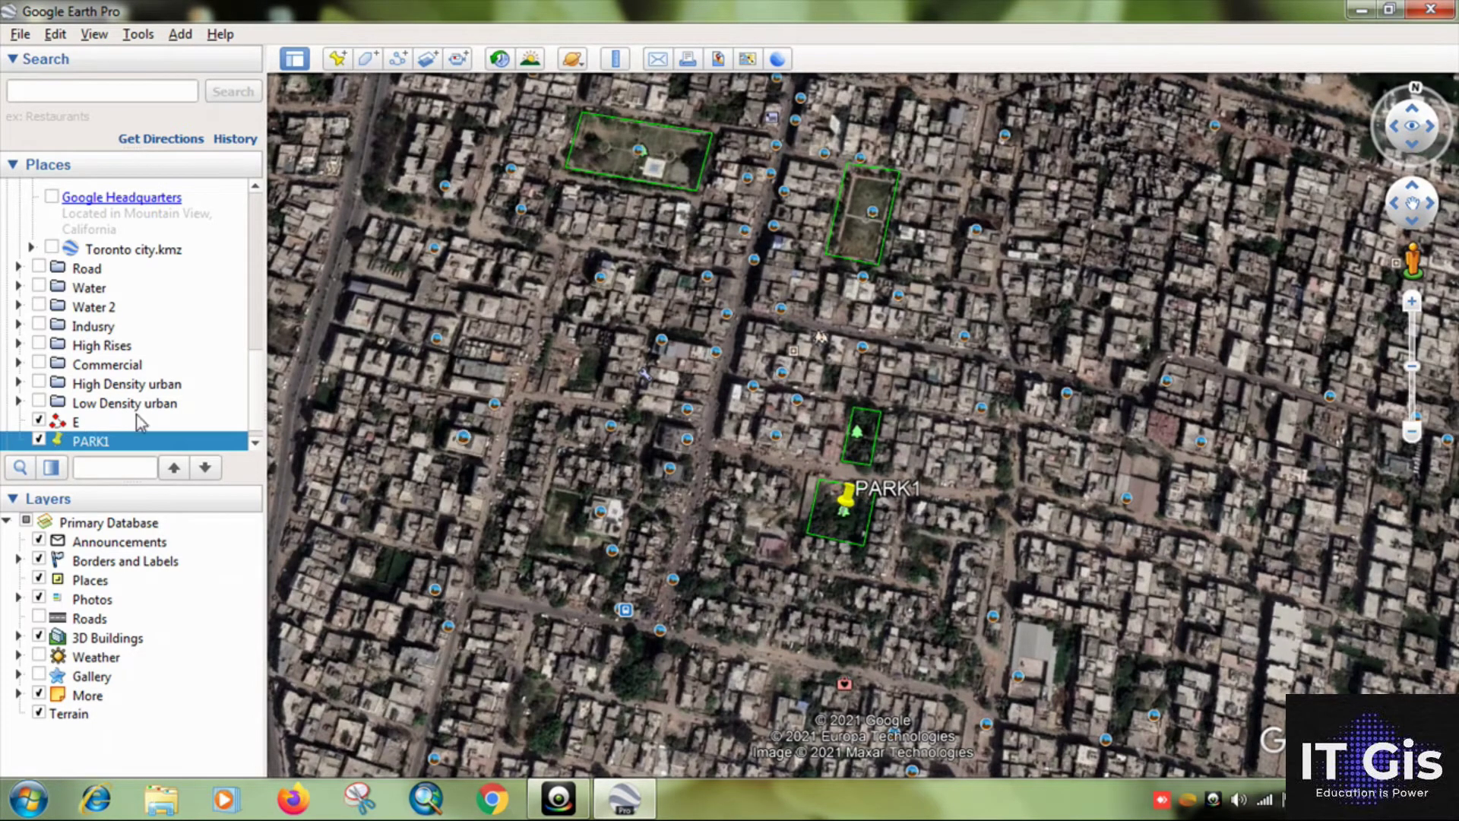
- Create a new folder named PATNA inside Temporary Places
{"action": "scroll", "coordinate": [97, 443], "scroll_direction": "down", "scroll_amount": 1}
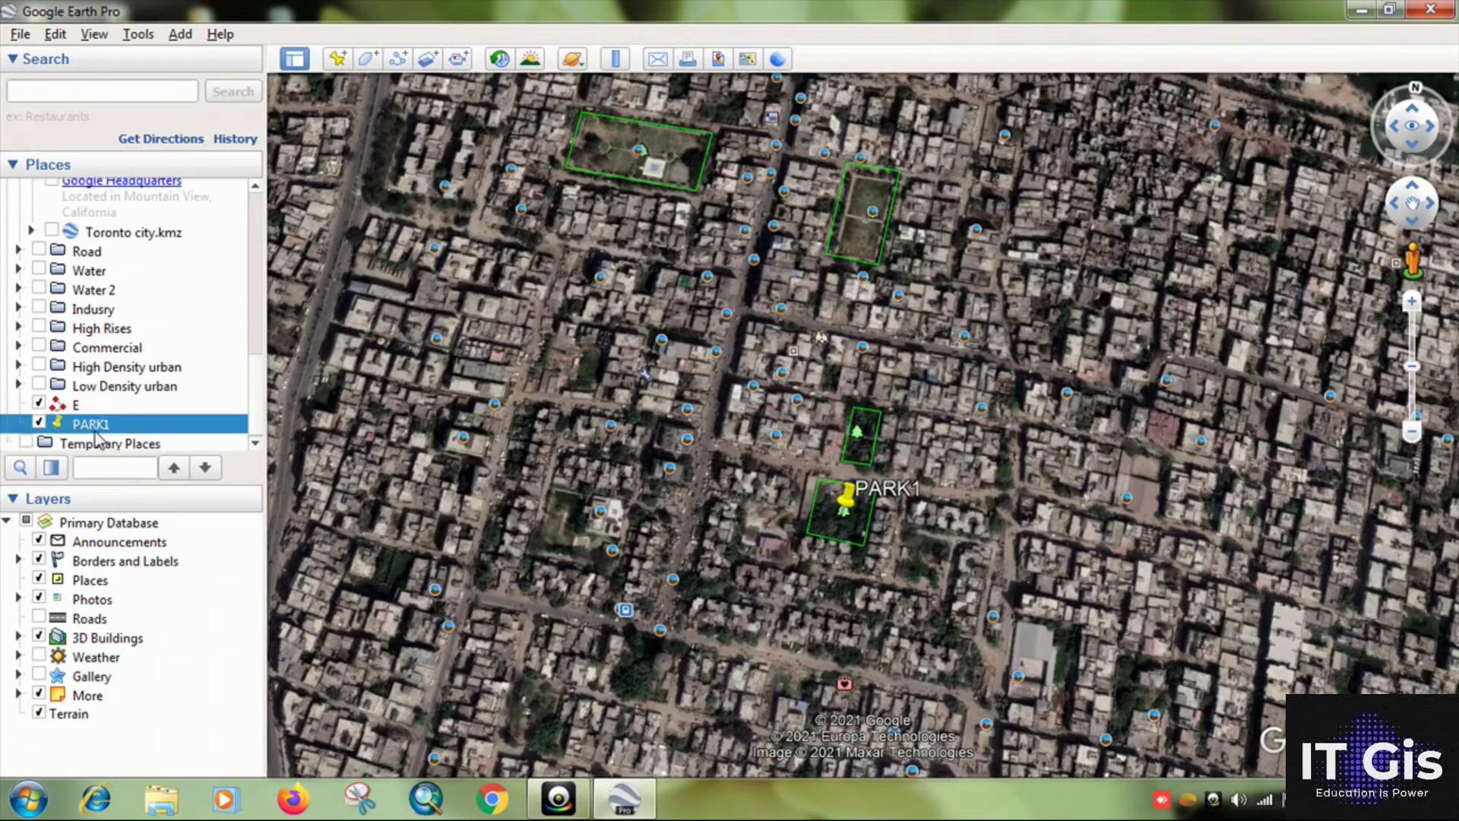
{"action": "right_click", "coordinate": [131, 448]}
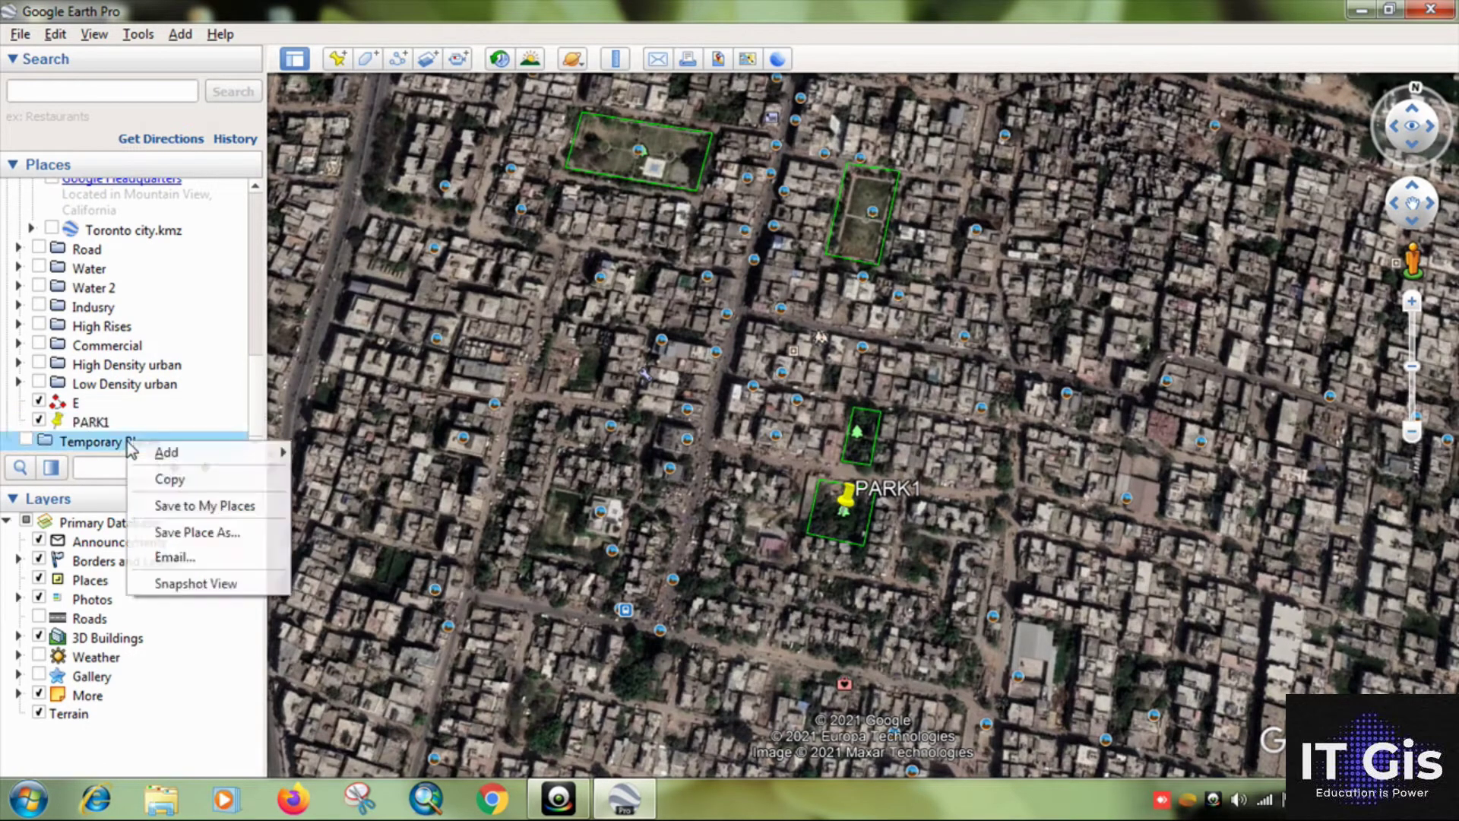
{"action": "mouse_move", "coordinate": [227, 457]}
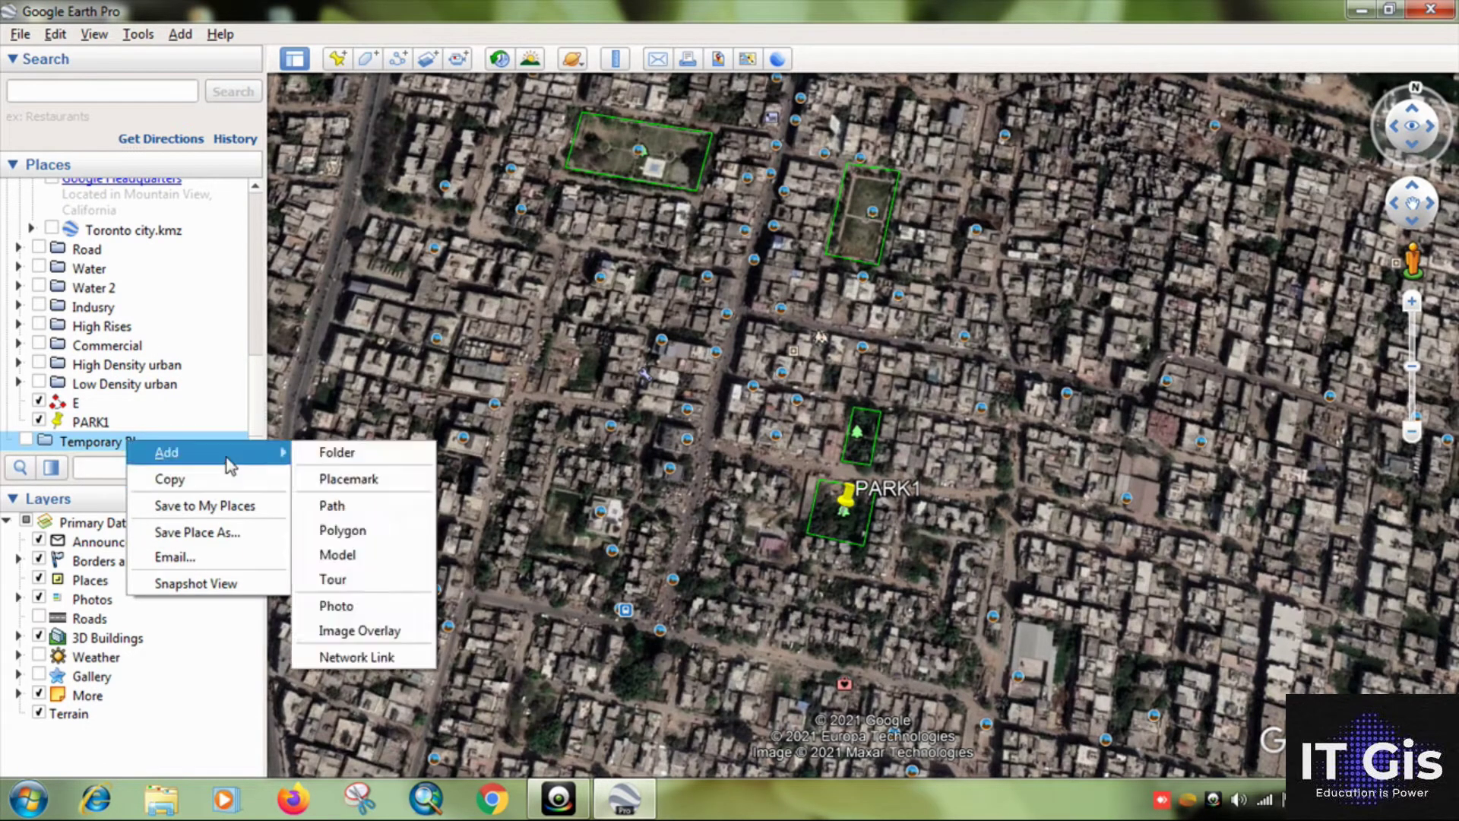
{"action": "left_click", "coordinate": [361, 464]}
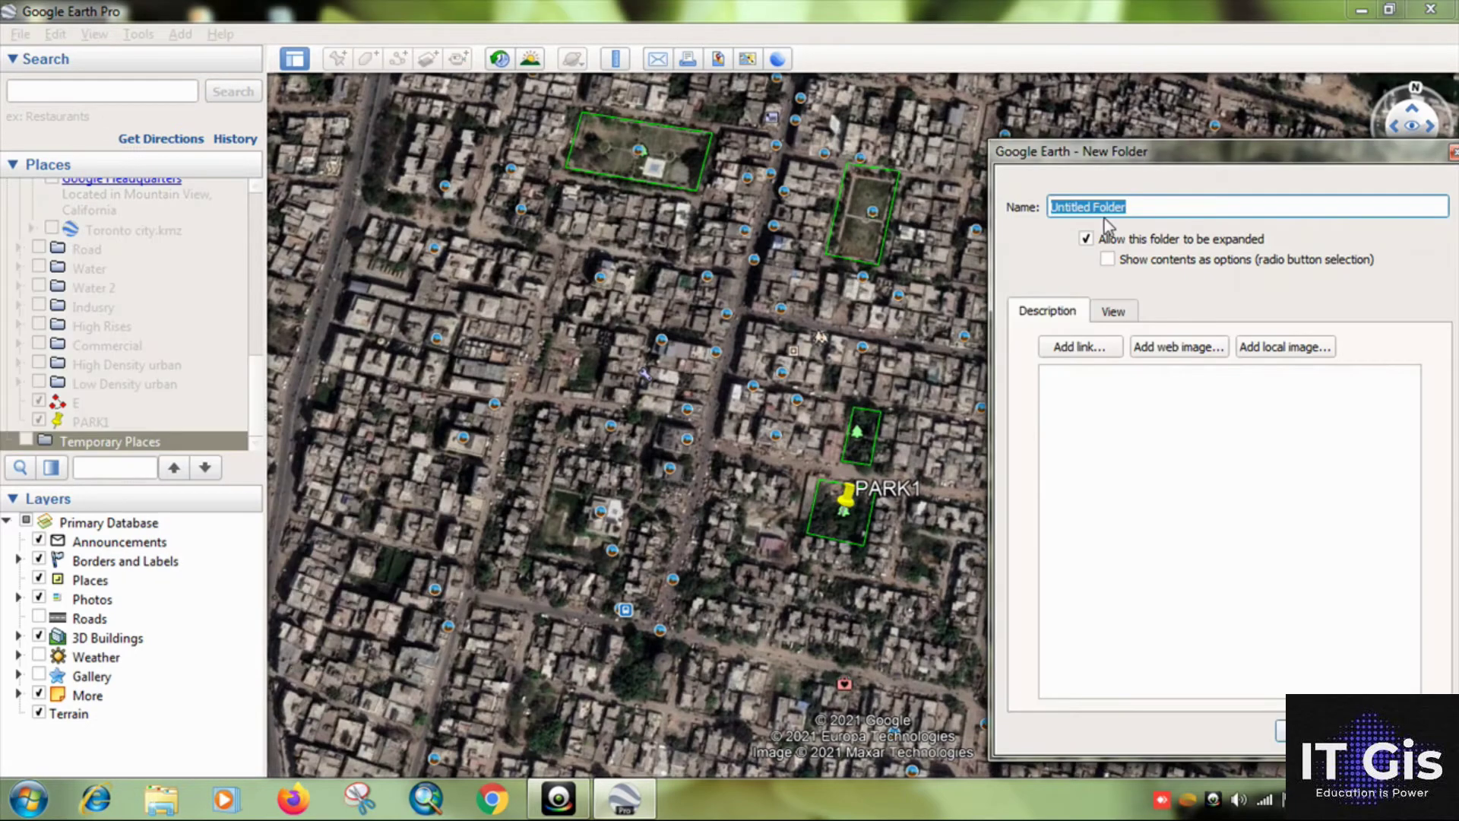
{"action": "left_click_drag", "start_coordinate": [1136, 209], "coordinate": [978, 203]}
{"action": "type", "text": "PAT"}
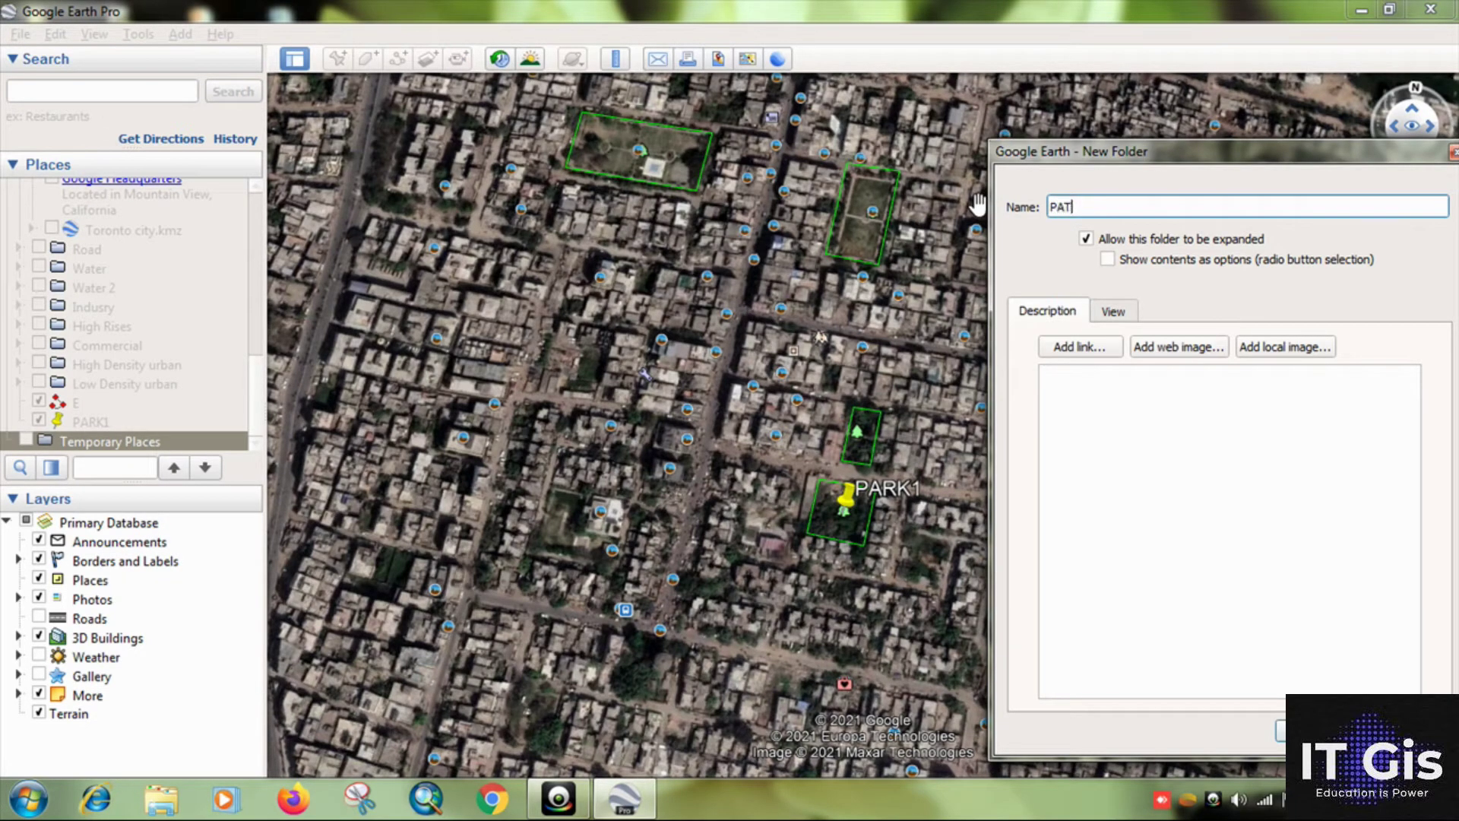
{"action": "type", "text": "NA"}
{"action": "left_click", "coordinate": [1306, 731]}
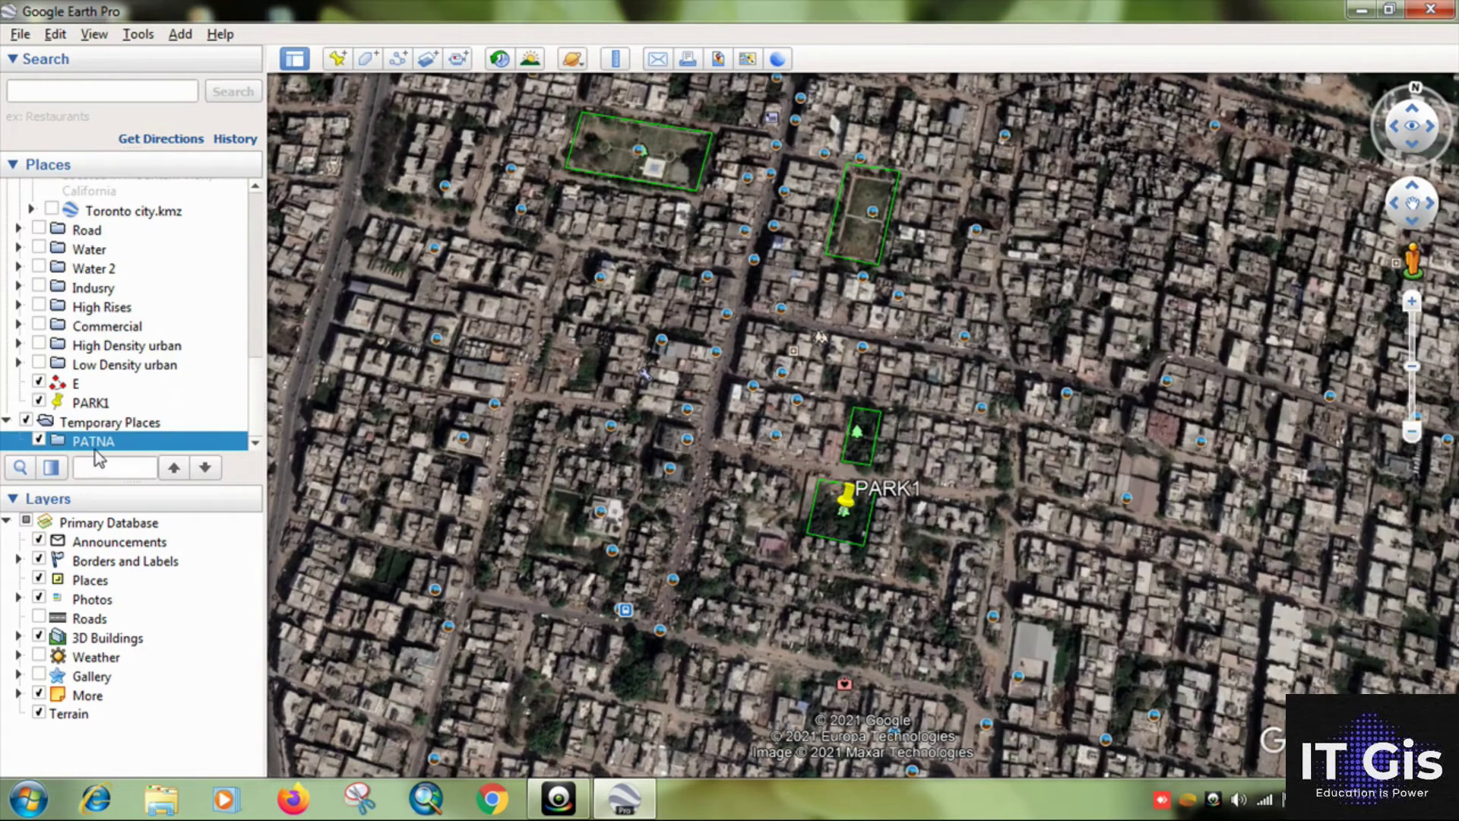
- Move the PARK1 placemark and the path E into the PATNA folder
{"action": "left_click", "coordinate": [89, 405]}
{"action": "left_click_drag", "start_coordinate": [89, 407], "coordinate": [91, 441]}
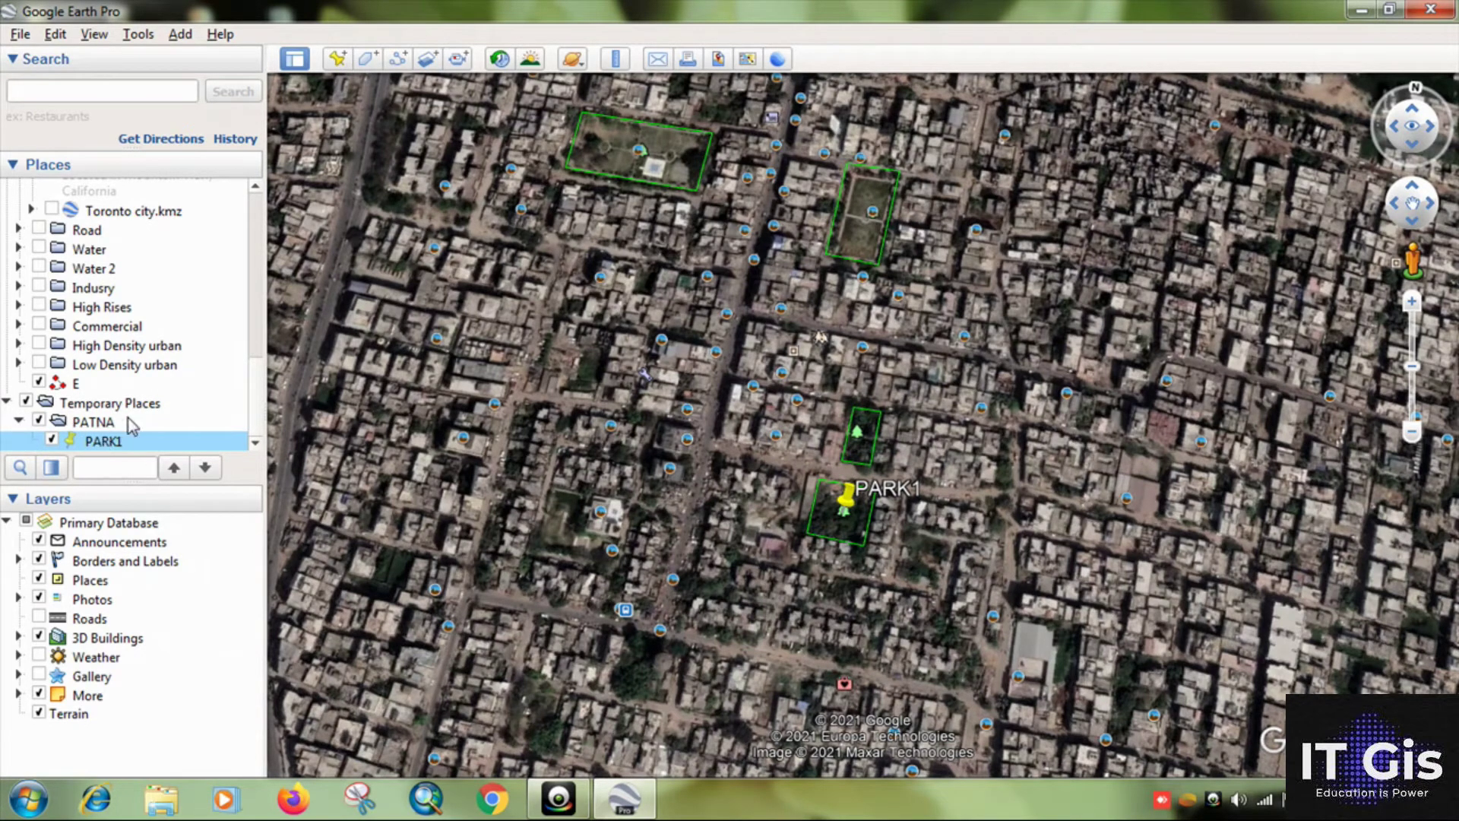
{"action": "left_click", "coordinate": [82, 383]}
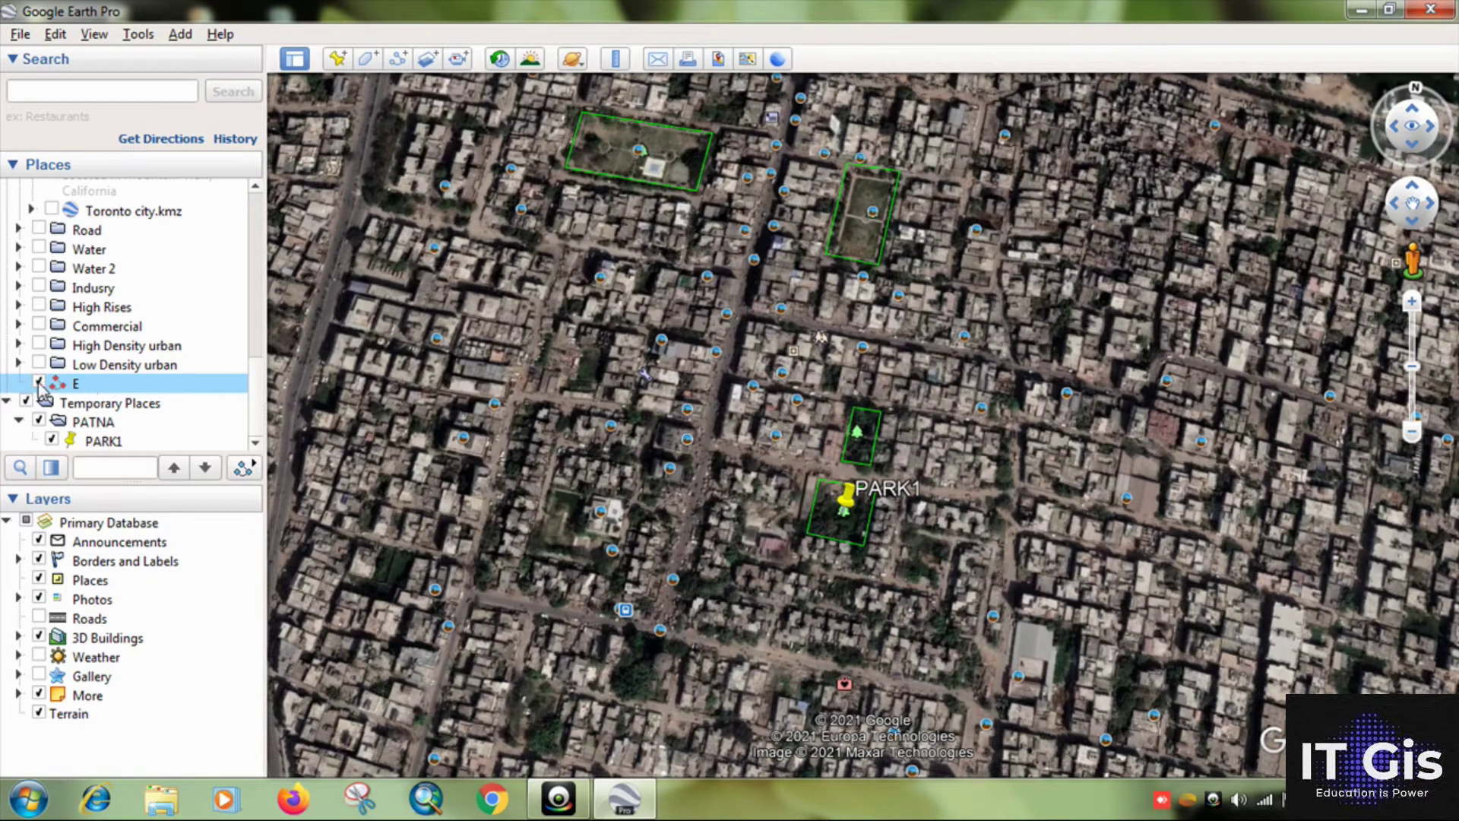
{"action": "left_click_drag", "start_coordinate": [85, 397], "coordinate": [102, 426]}
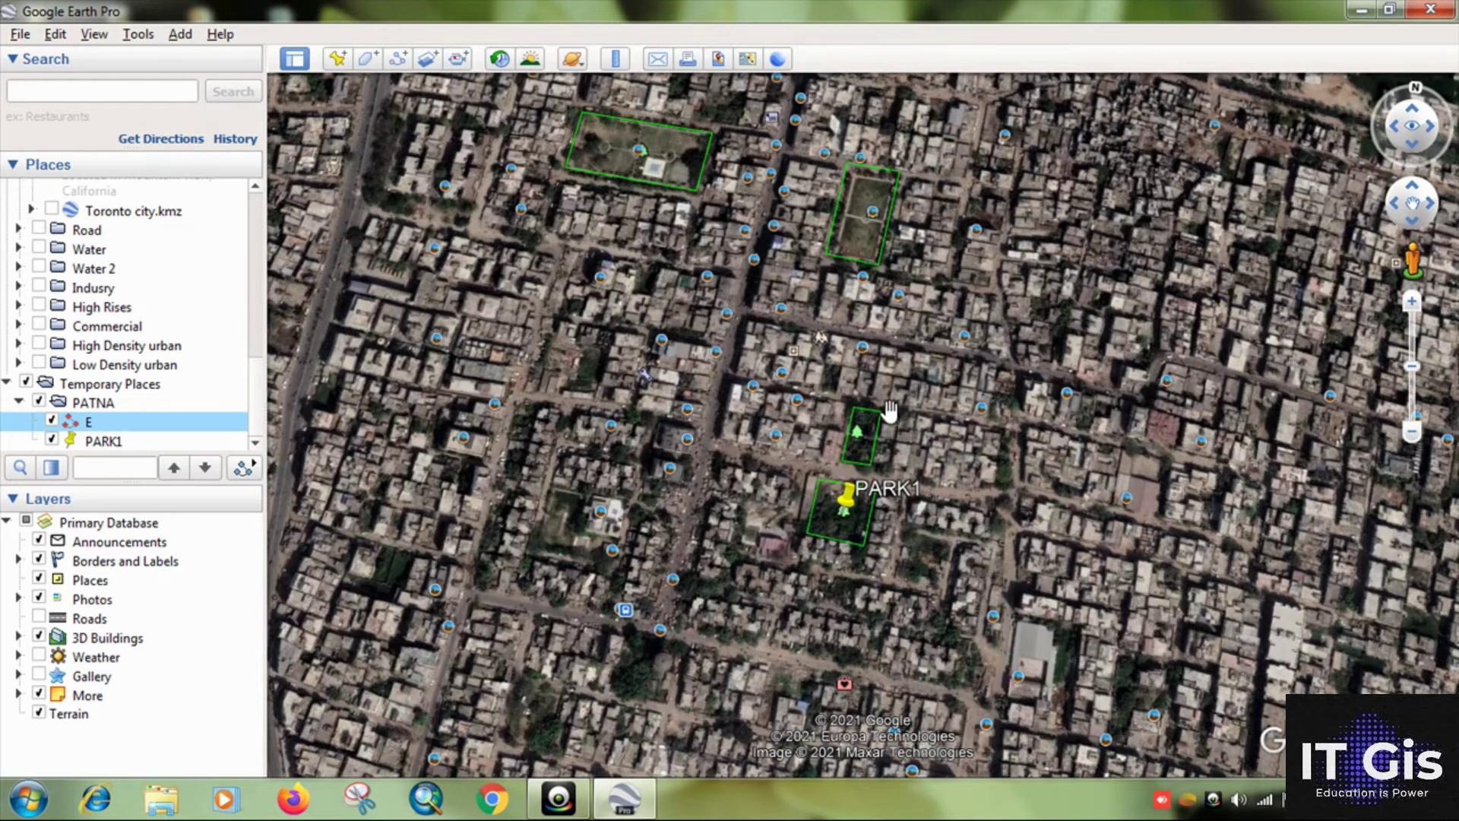
- Add a placemark named 2 on the small green-outlined park just north of PARK1
{"action": "left_click_drag", "start_coordinate": [979, 433], "coordinate": [860, 361]}
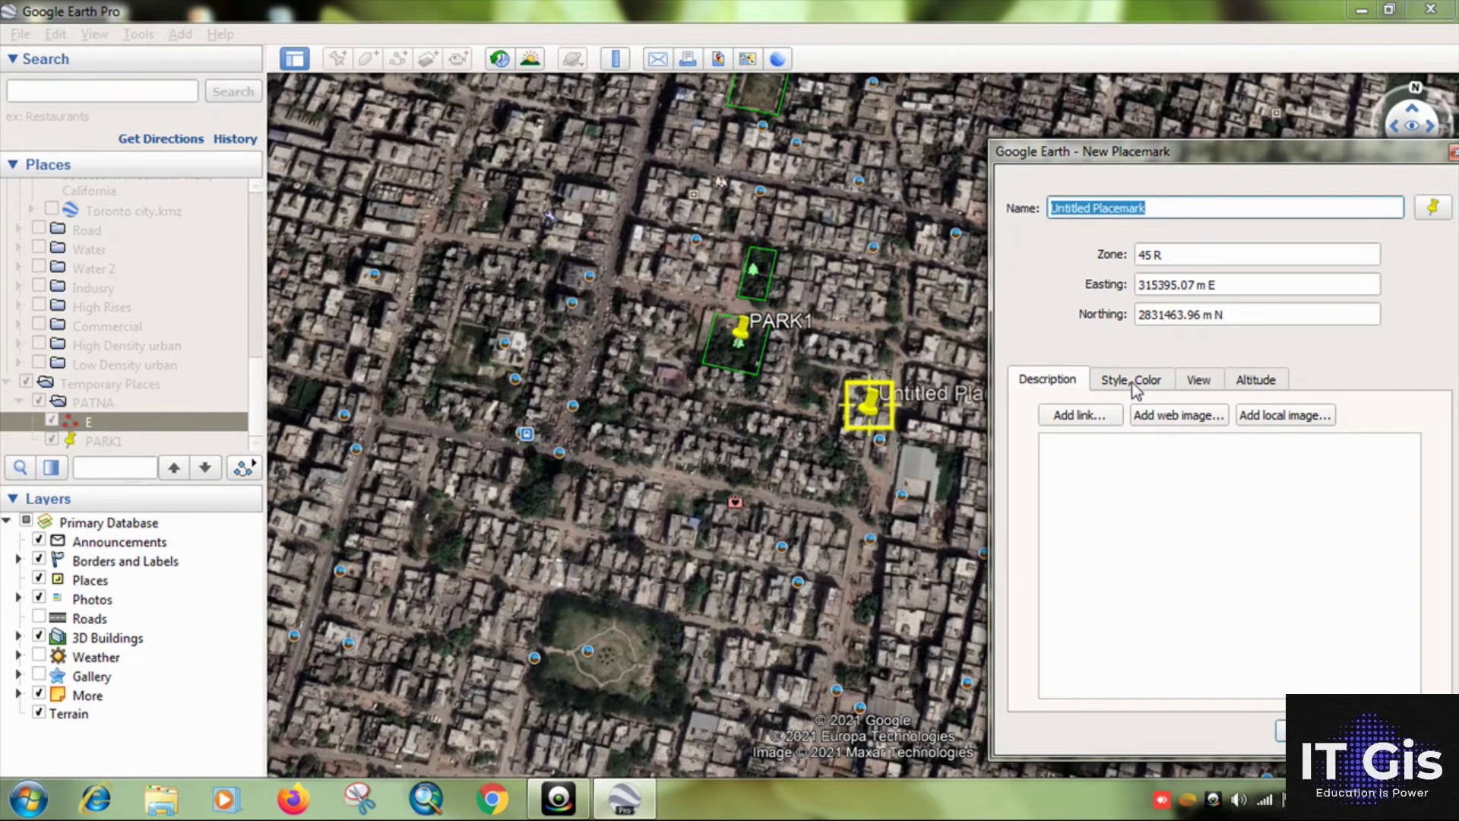
{"action": "left_click_drag", "start_coordinate": [869, 417], "coordinate": [757, 287]}
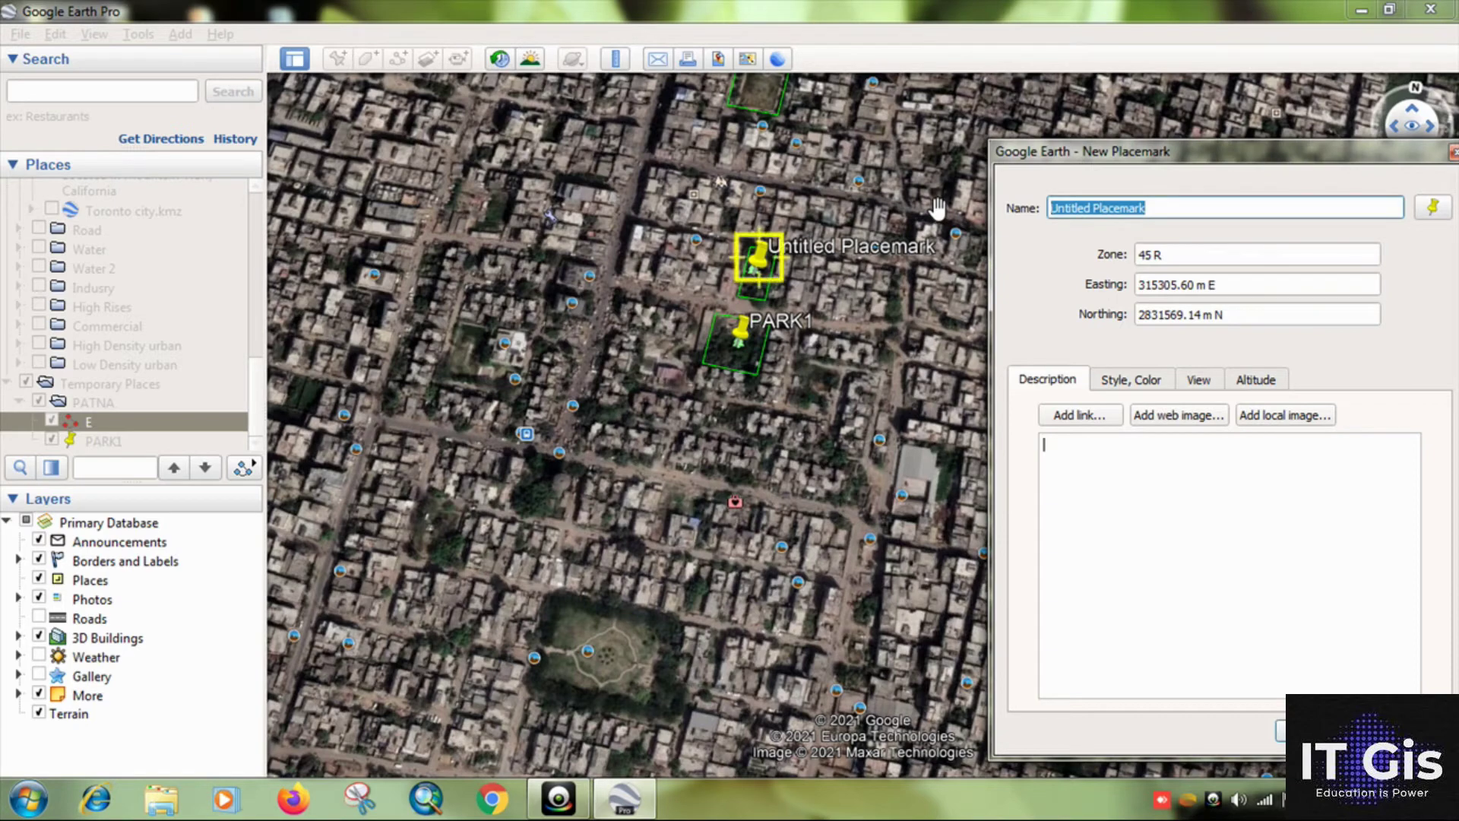
{"action": "type", "text": "2"}
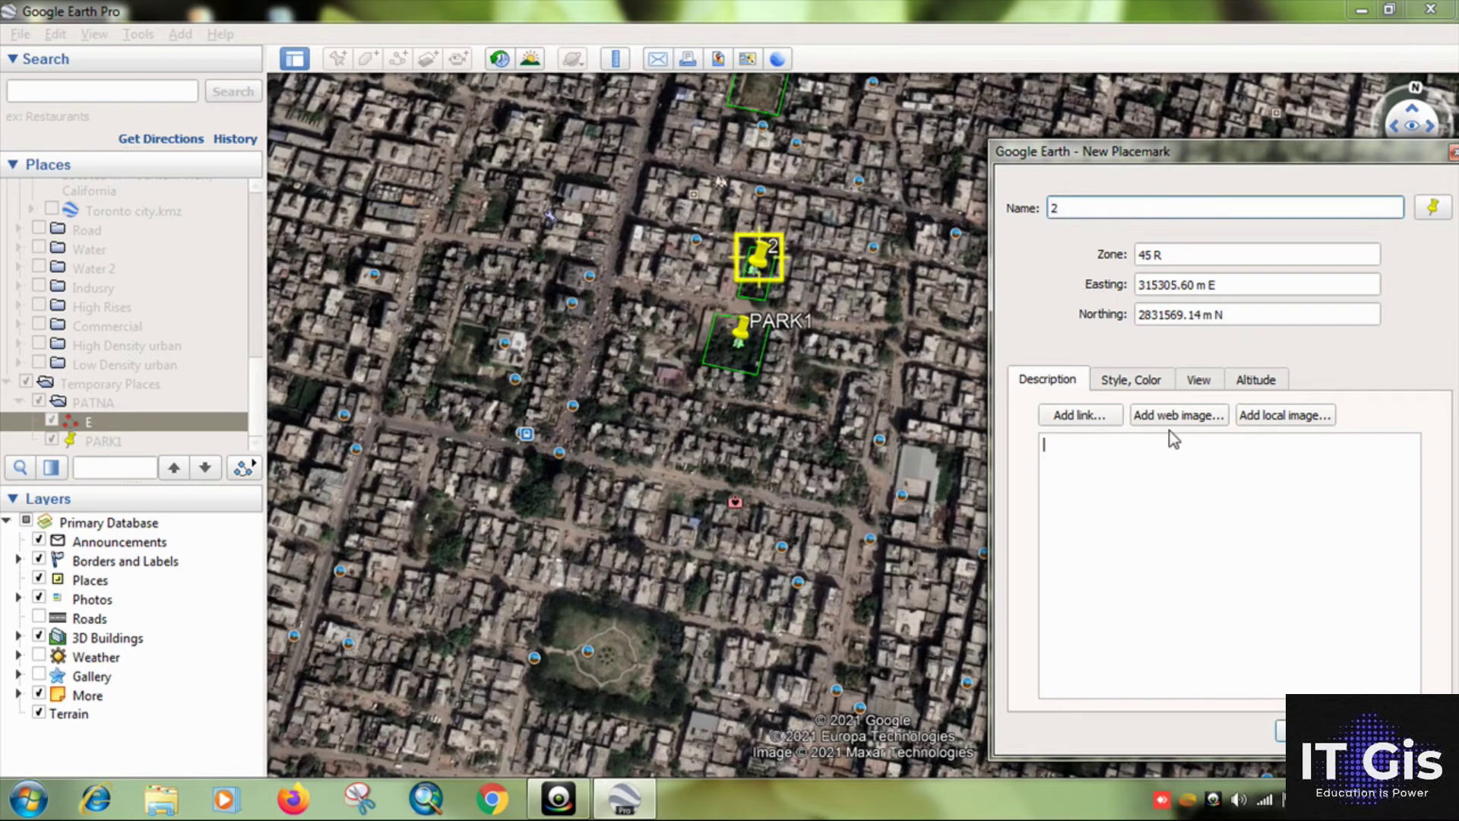
{"action": "left_click", "coordinate": [1292, 731]}
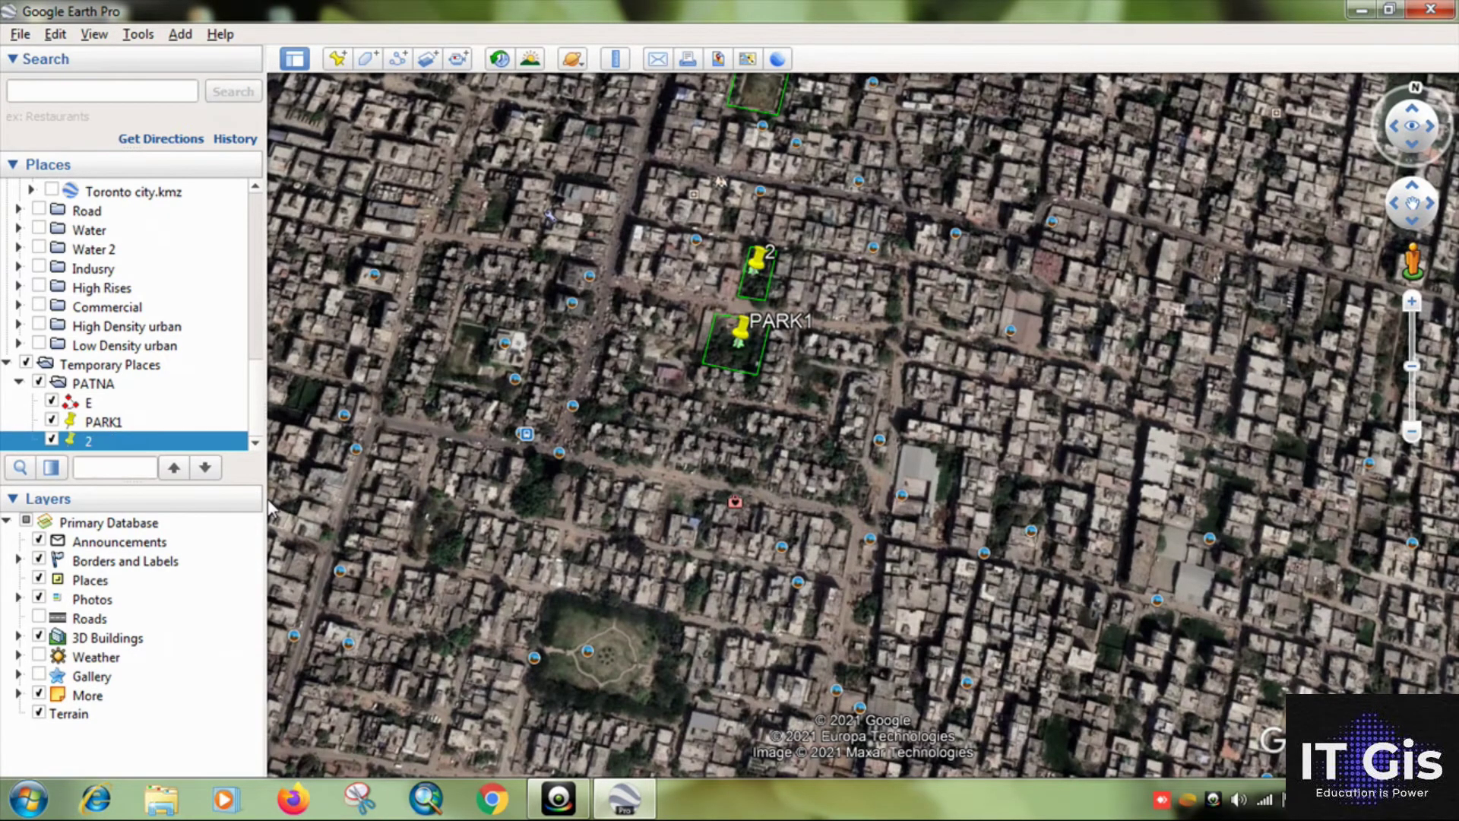
- Draw a four-corner polygon around the long white-roofed building south of the main road, the eastern one of the pair
{"action": "scroll", "coordinate": [684, 380], "scroll_direction": "down", "scroll_amount": 2}
{"action": "left_click_drag", "start_coordinate": [732, 372], "coordinate": [773, 207]}
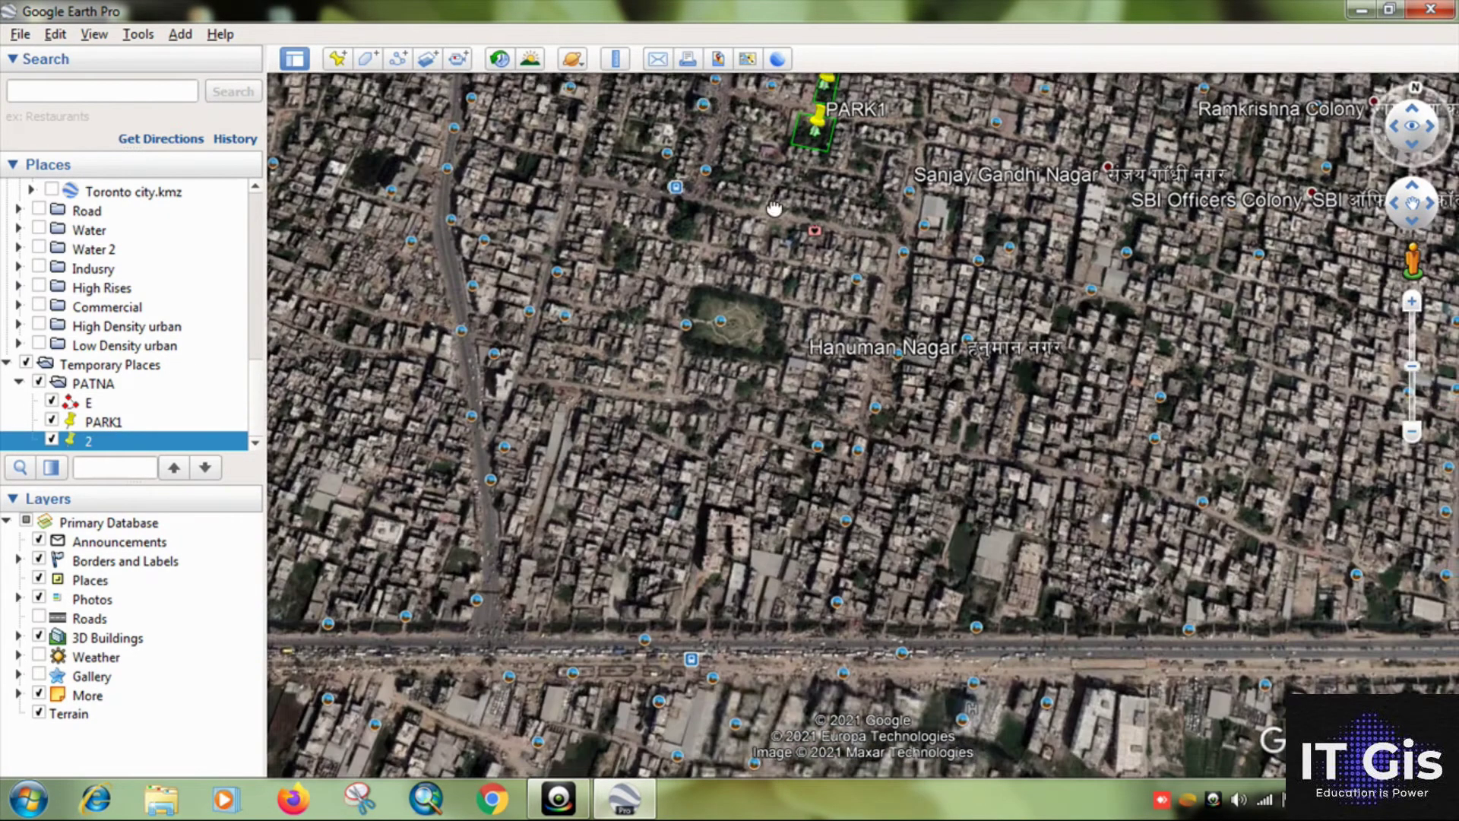
{"action": "left_click_drag", "start_coordinate": [775, 452], "coordinate": [874, 152]}
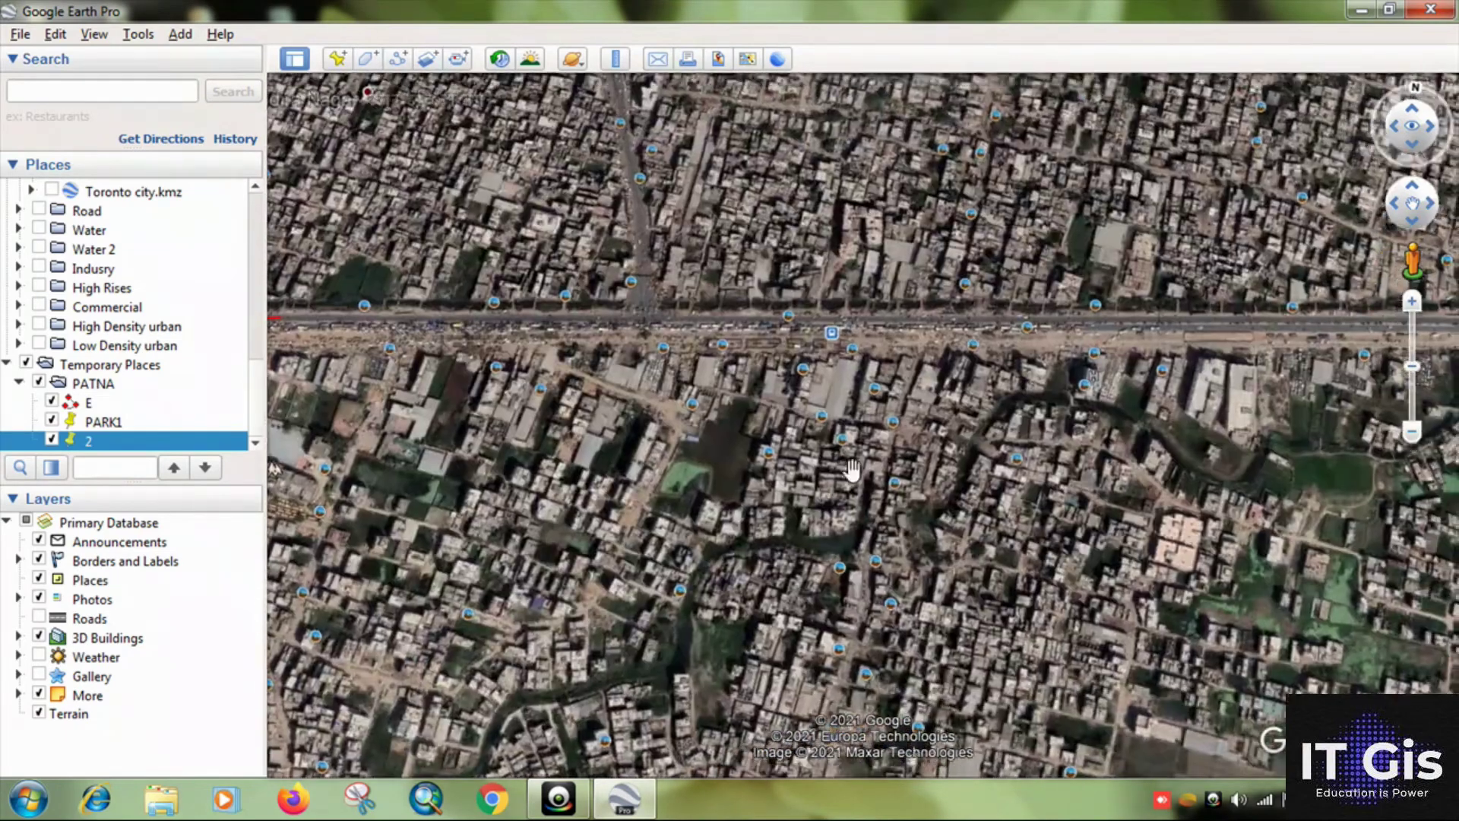
{"action": "left_click_drag", "start_coordinate": [1257, 437], "coordinate": [930, 481]}
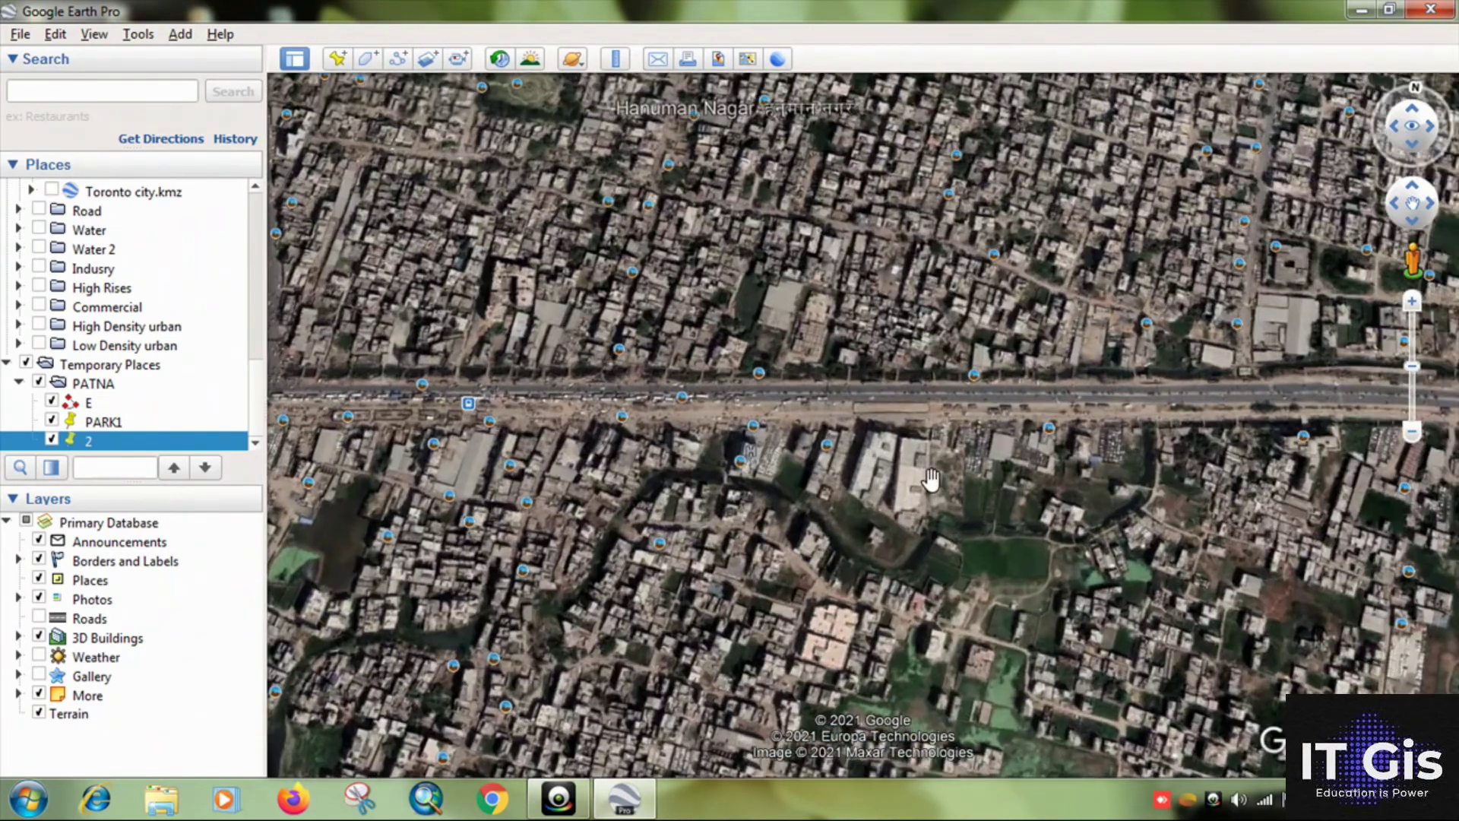
{"action": "scroll", "coordinate": [930, 481], "scroll_direction": "up", "scroll_amount": 2}
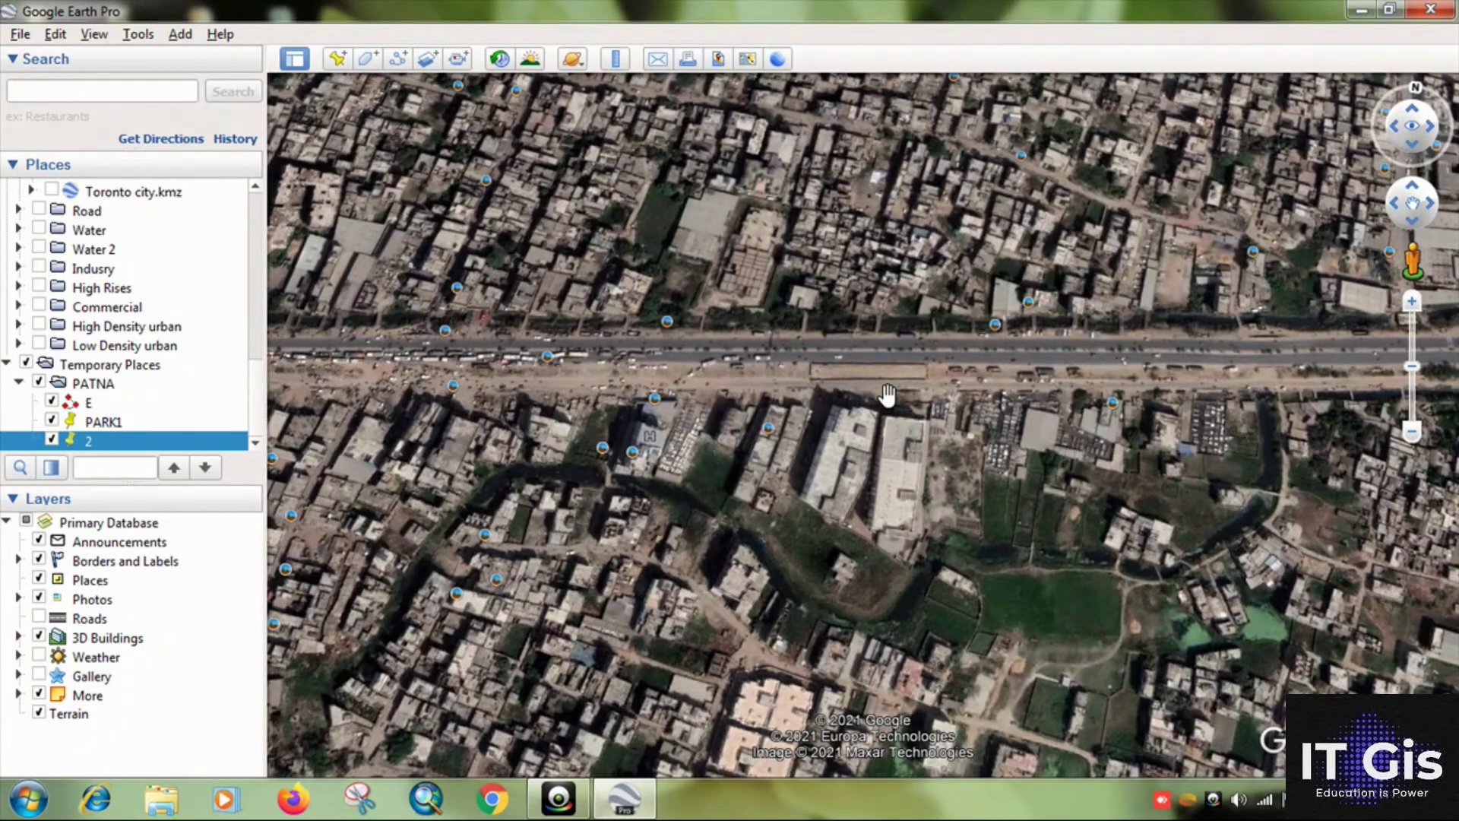
{"action": "scroll", "coordinate": [887, 395], "scroll_direction": "up", "scroll_amount": 2}
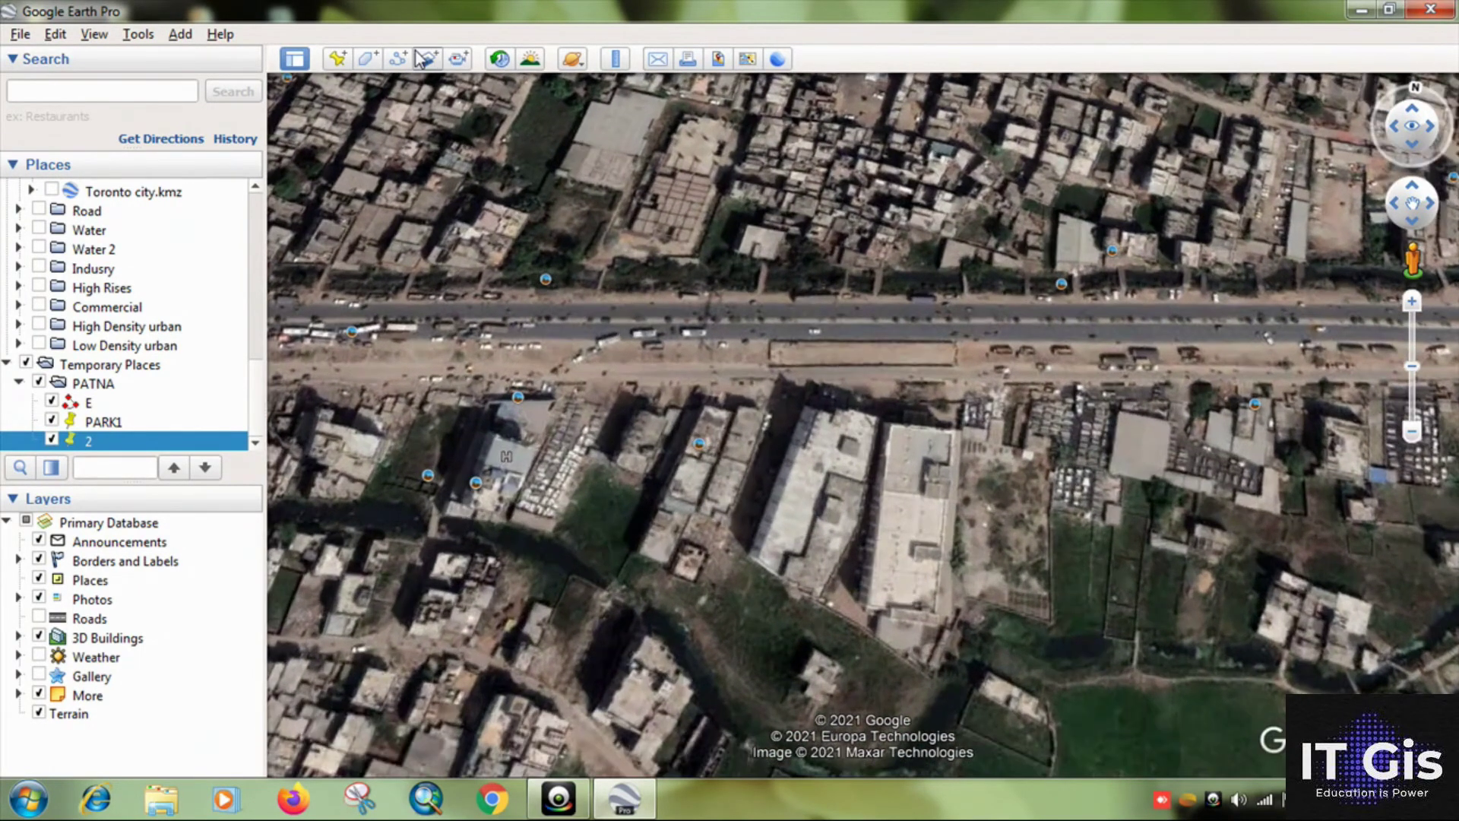
{"action": "left_click", "coordinate": [367, 59]}
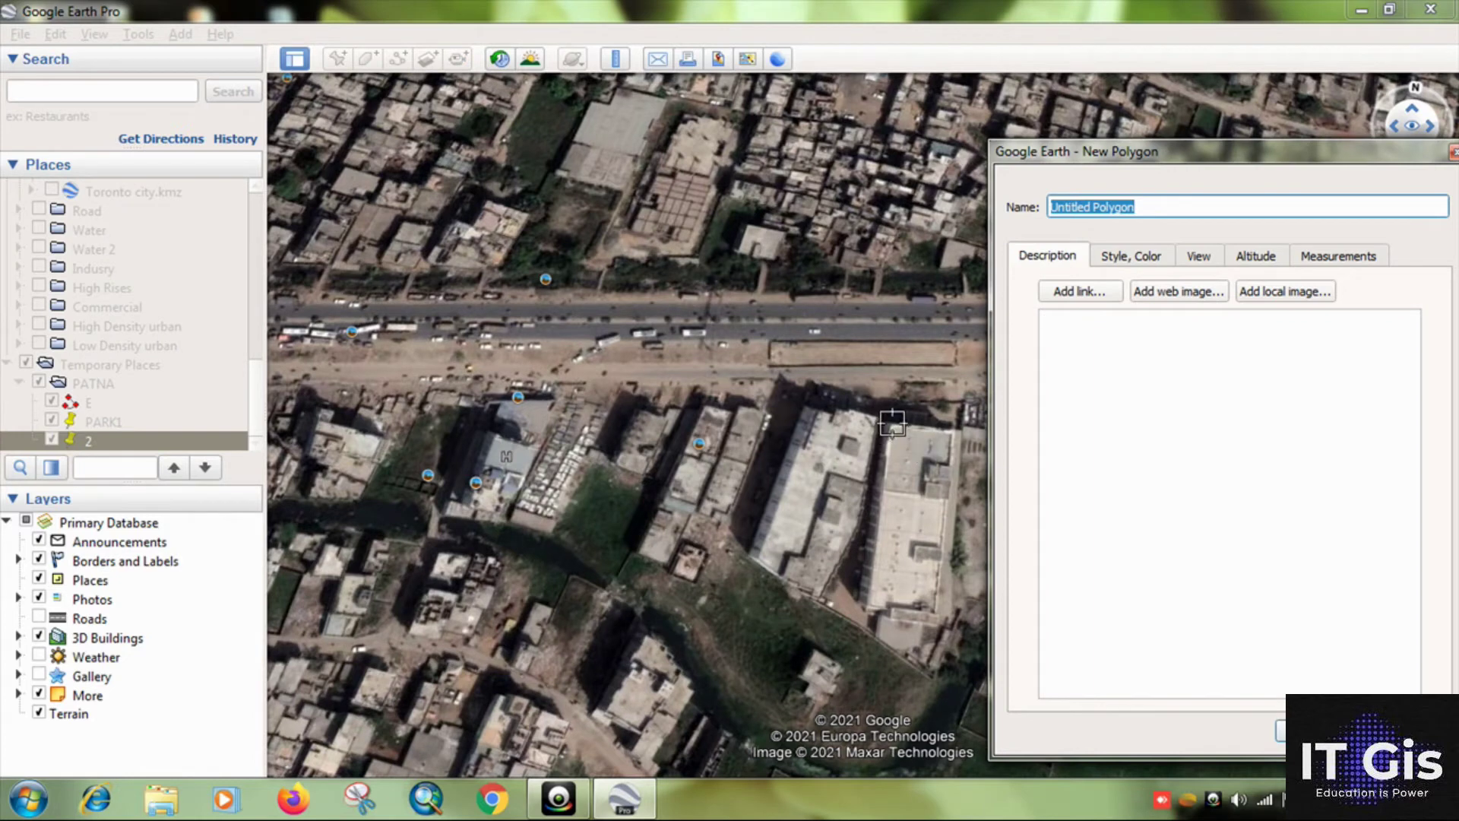
{"action": "left_click", "coordinate": [892, 423]}
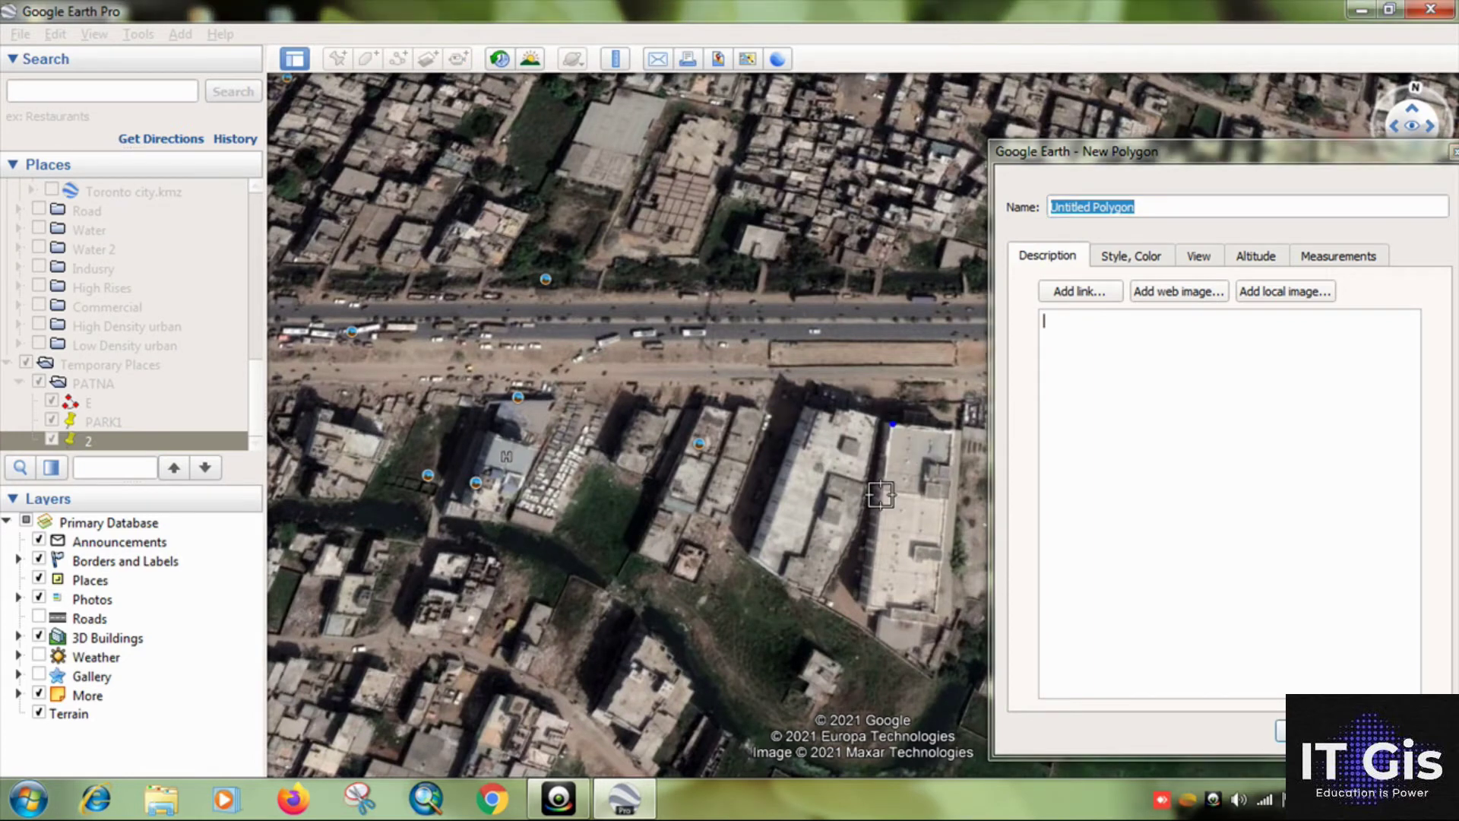
{"action": "left_click", "coordinate": [870, 608]}
{"action": "left_click", "coordinate": [936, 621]}
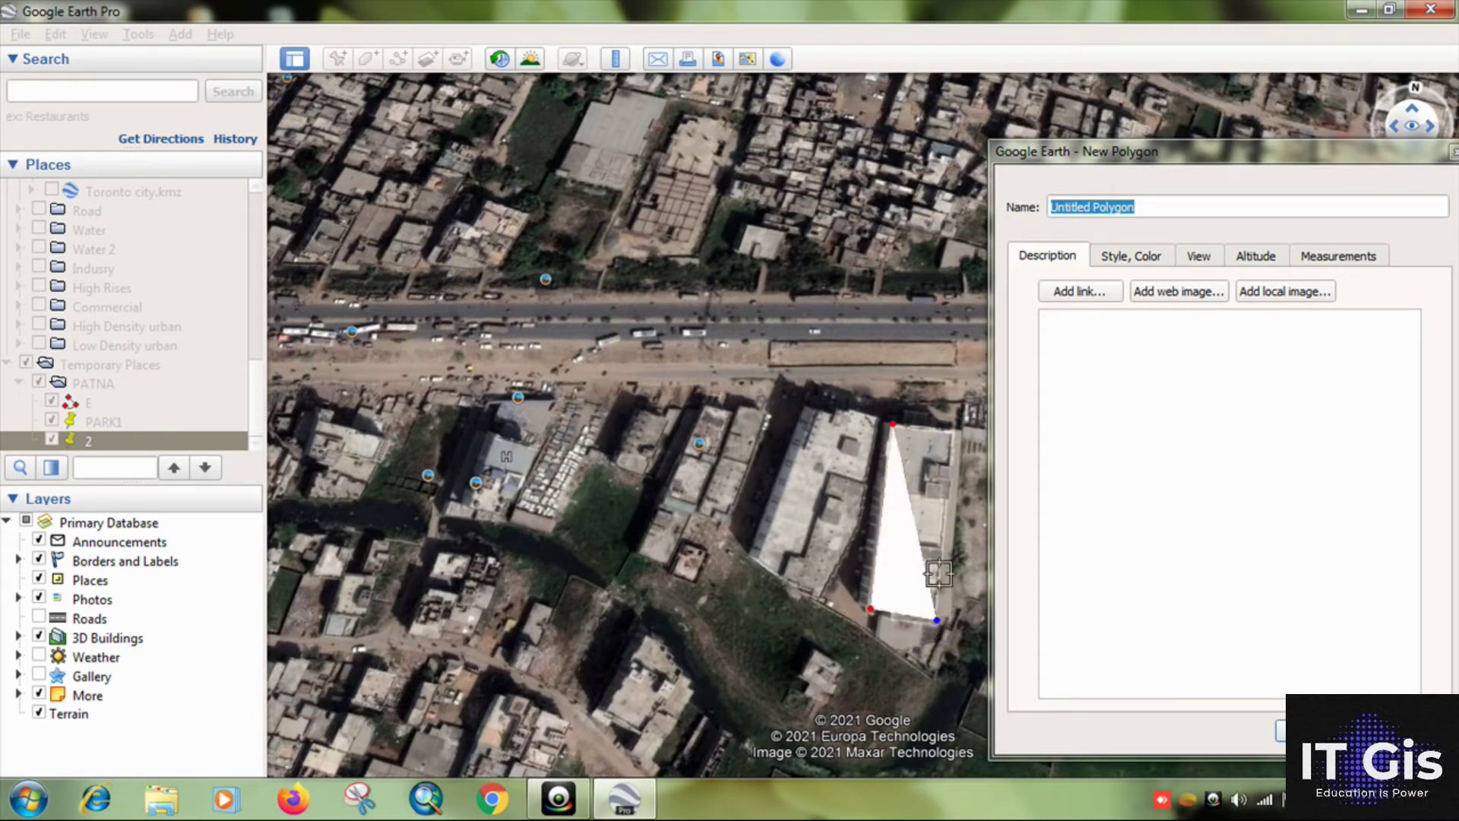
{"action": "left_click", "coordinate": [955, 433]}
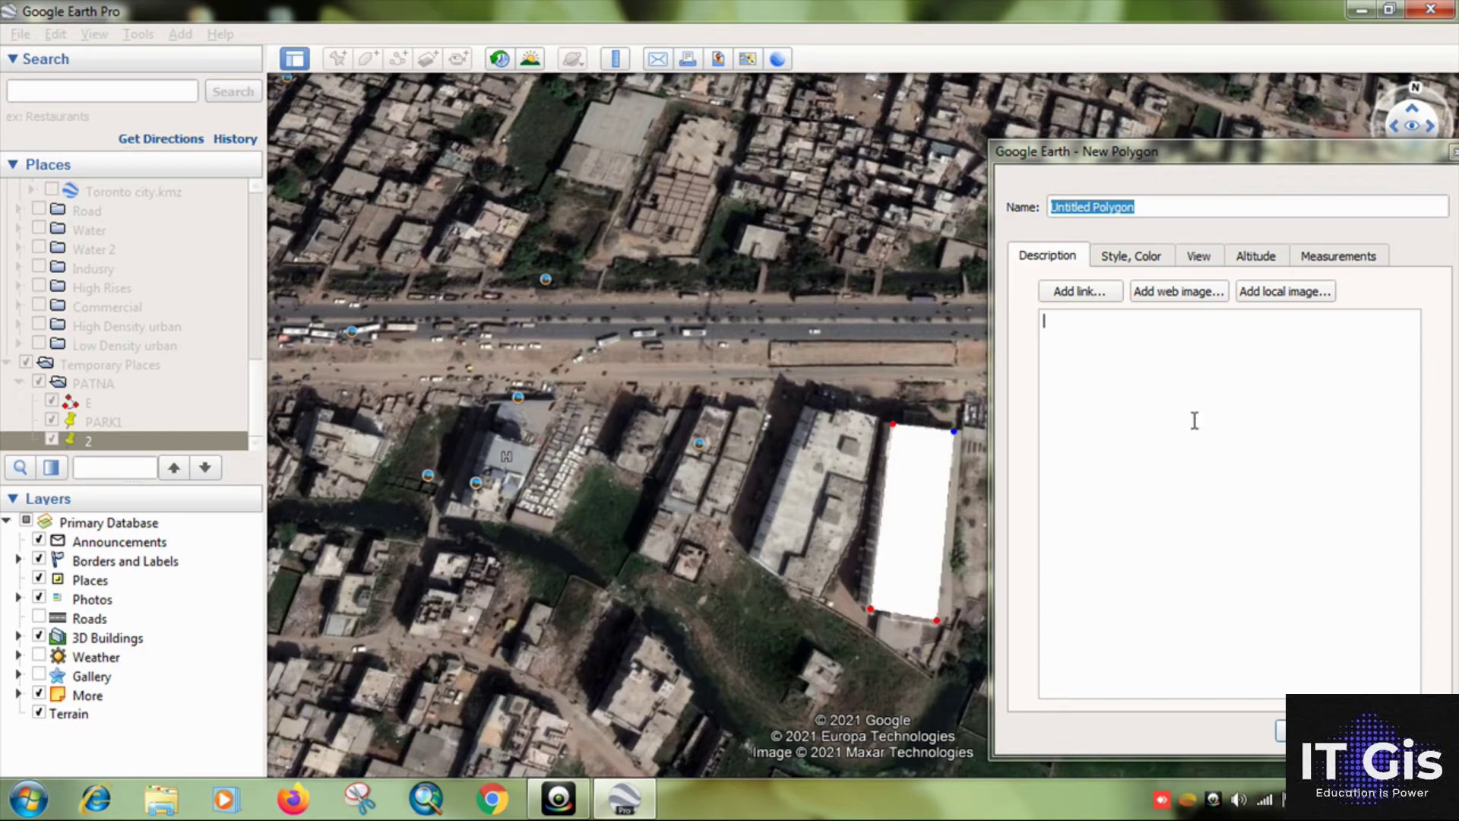
- Set the polygon's area to Outlined and its line colour to blue (#0000ff)
{"action": "left_click", "coordinate": [1126, 257]}
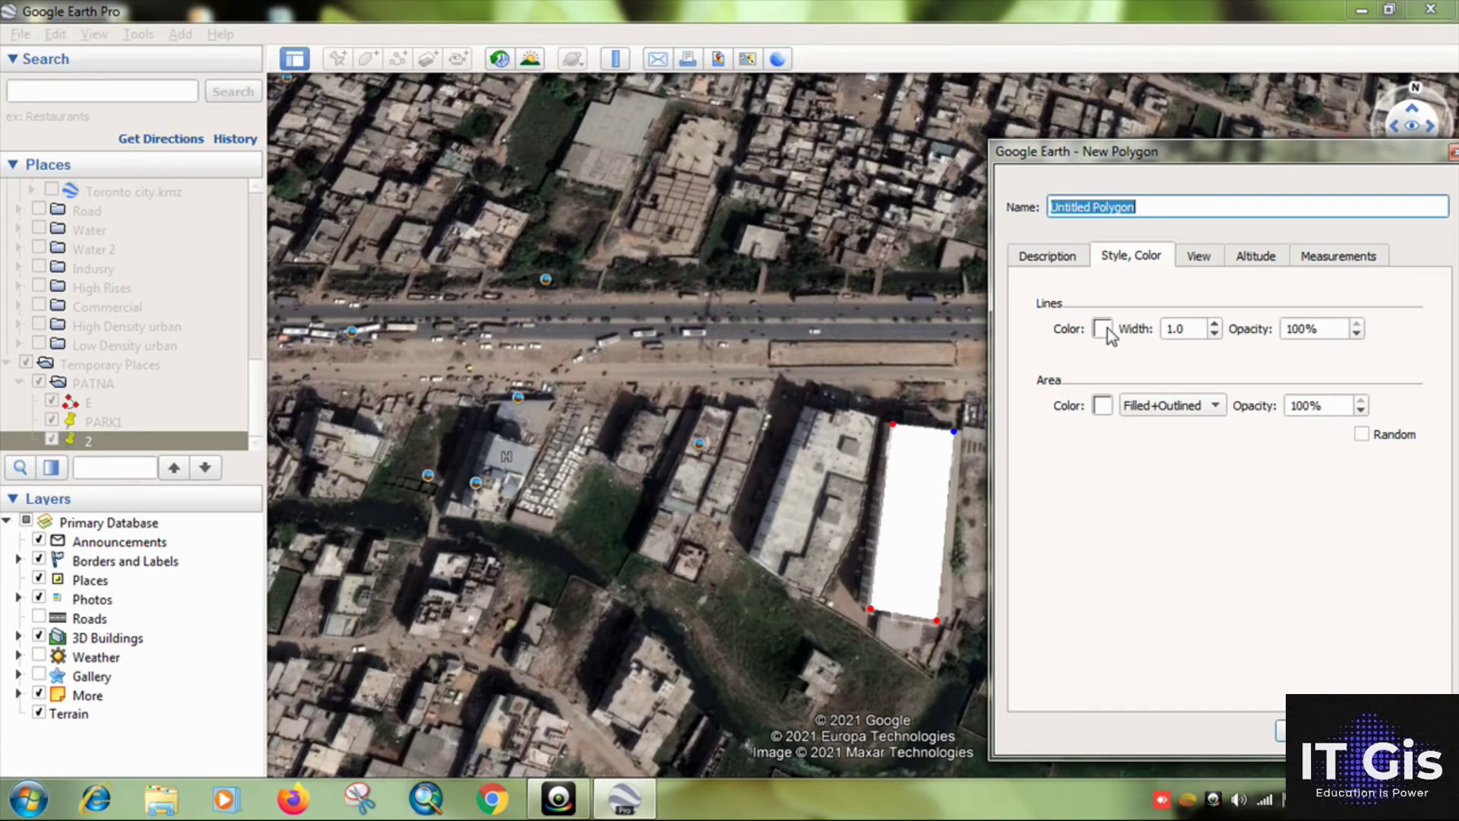
{"action": "left_click", "coordinate": [1132, 406]}
{"action": "left_click", "coordinate": [1143, 381]}
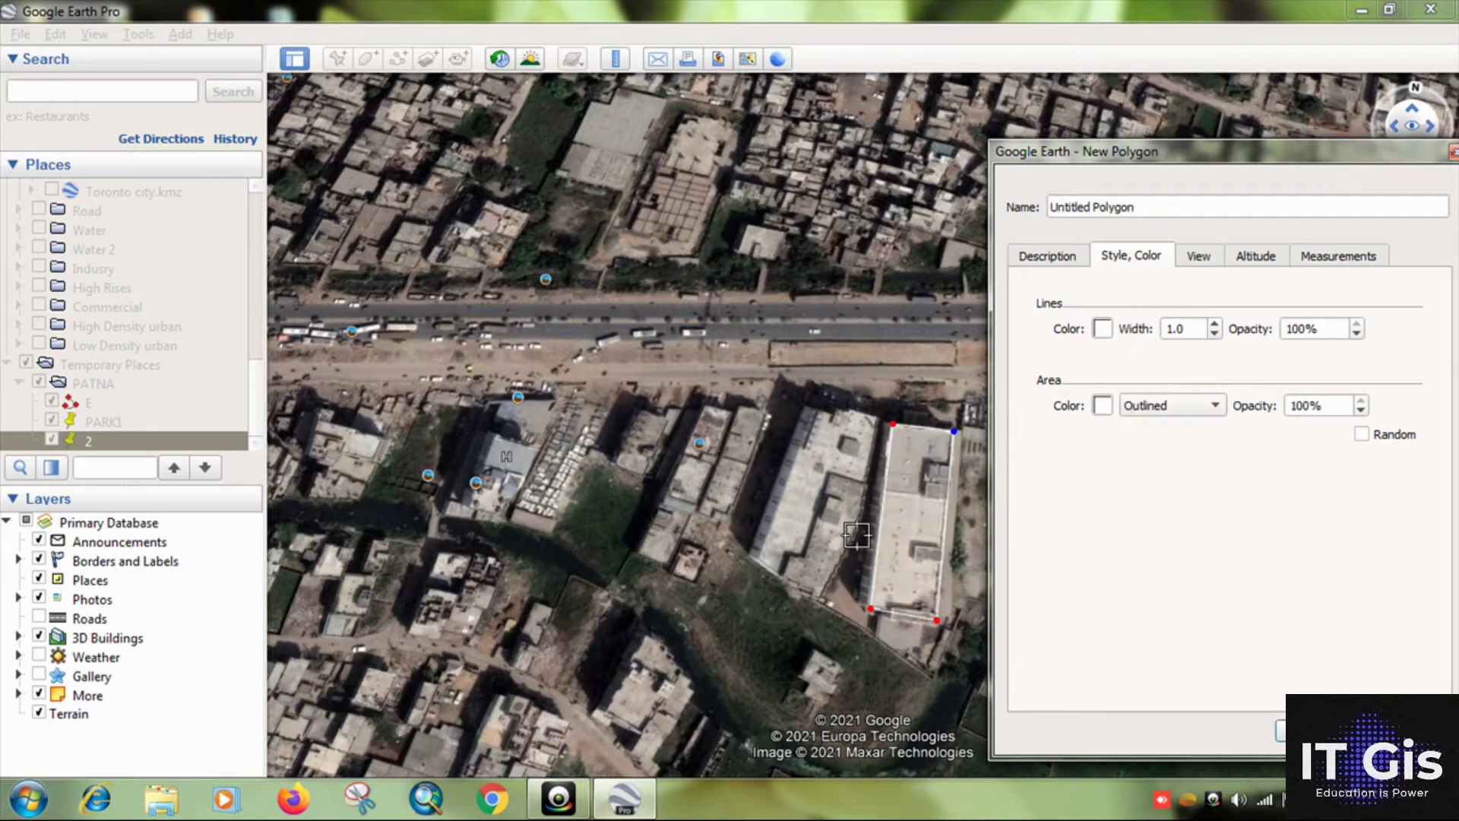
{"action": "left_click", "coordinate": [1101, 329]}
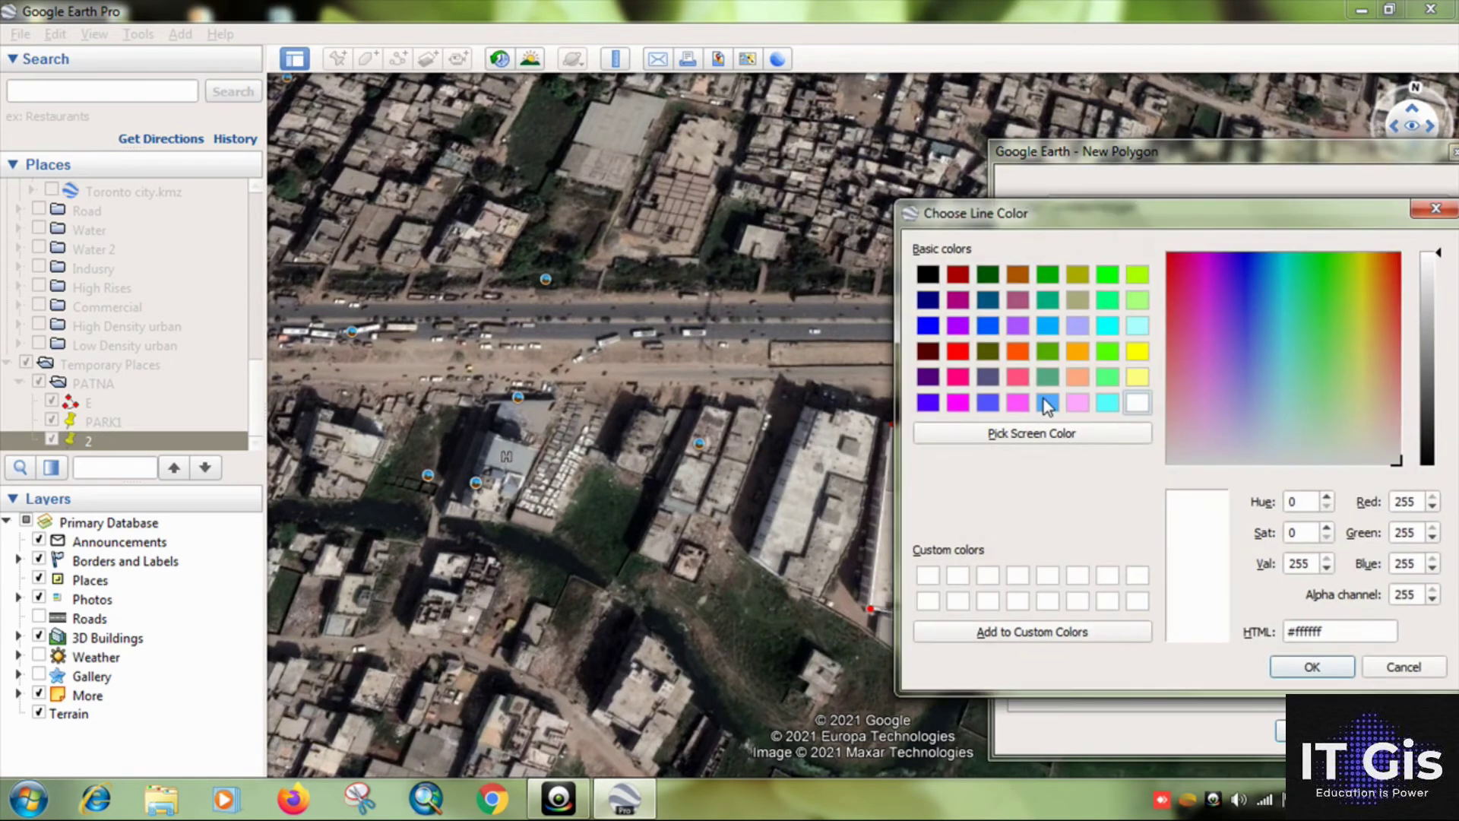
{"action": "left_click", "coordinate": [927, 325]}
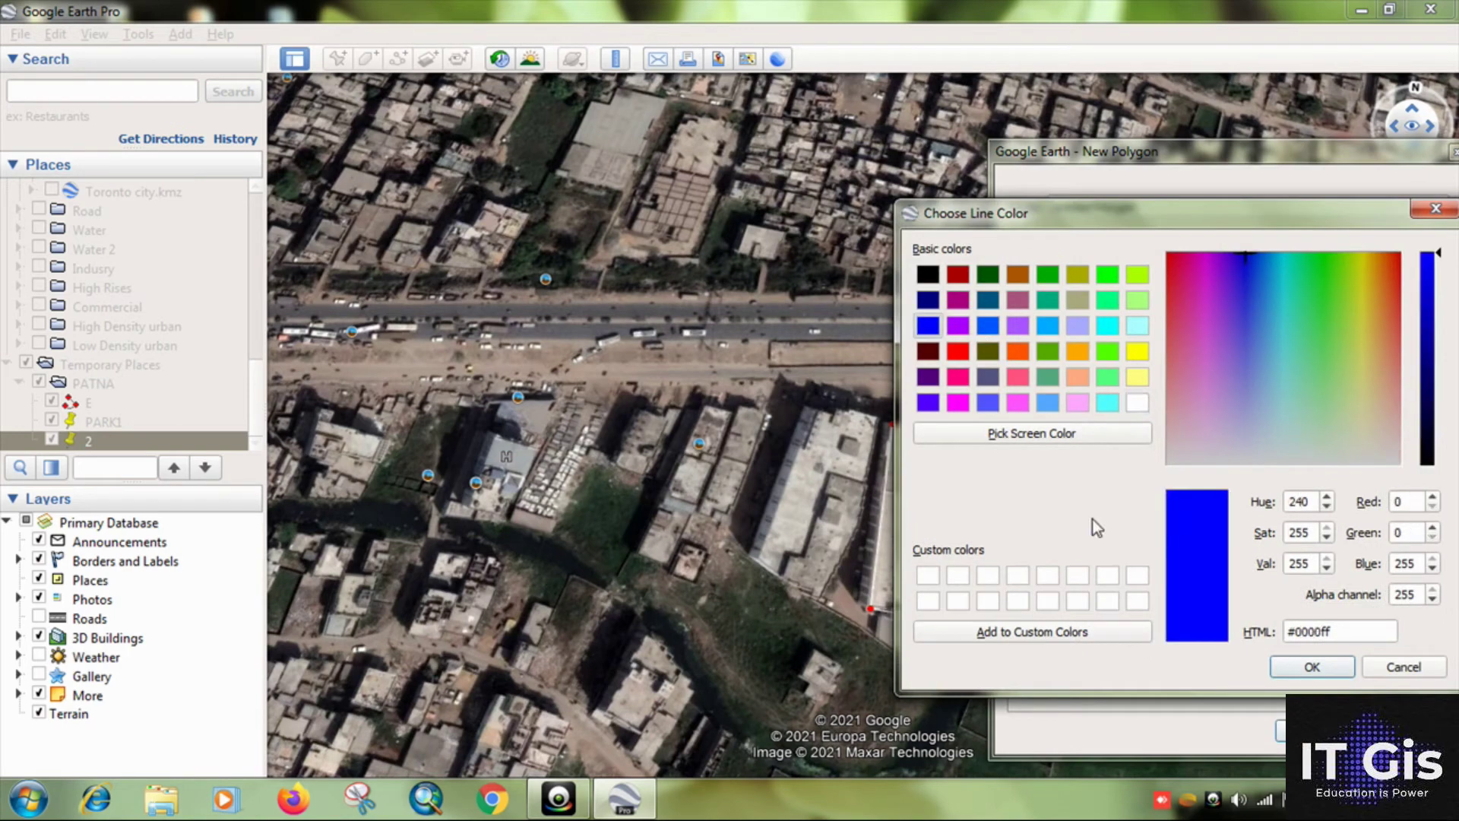
{"action": "left_click", "coordinate": [1313, 666]}
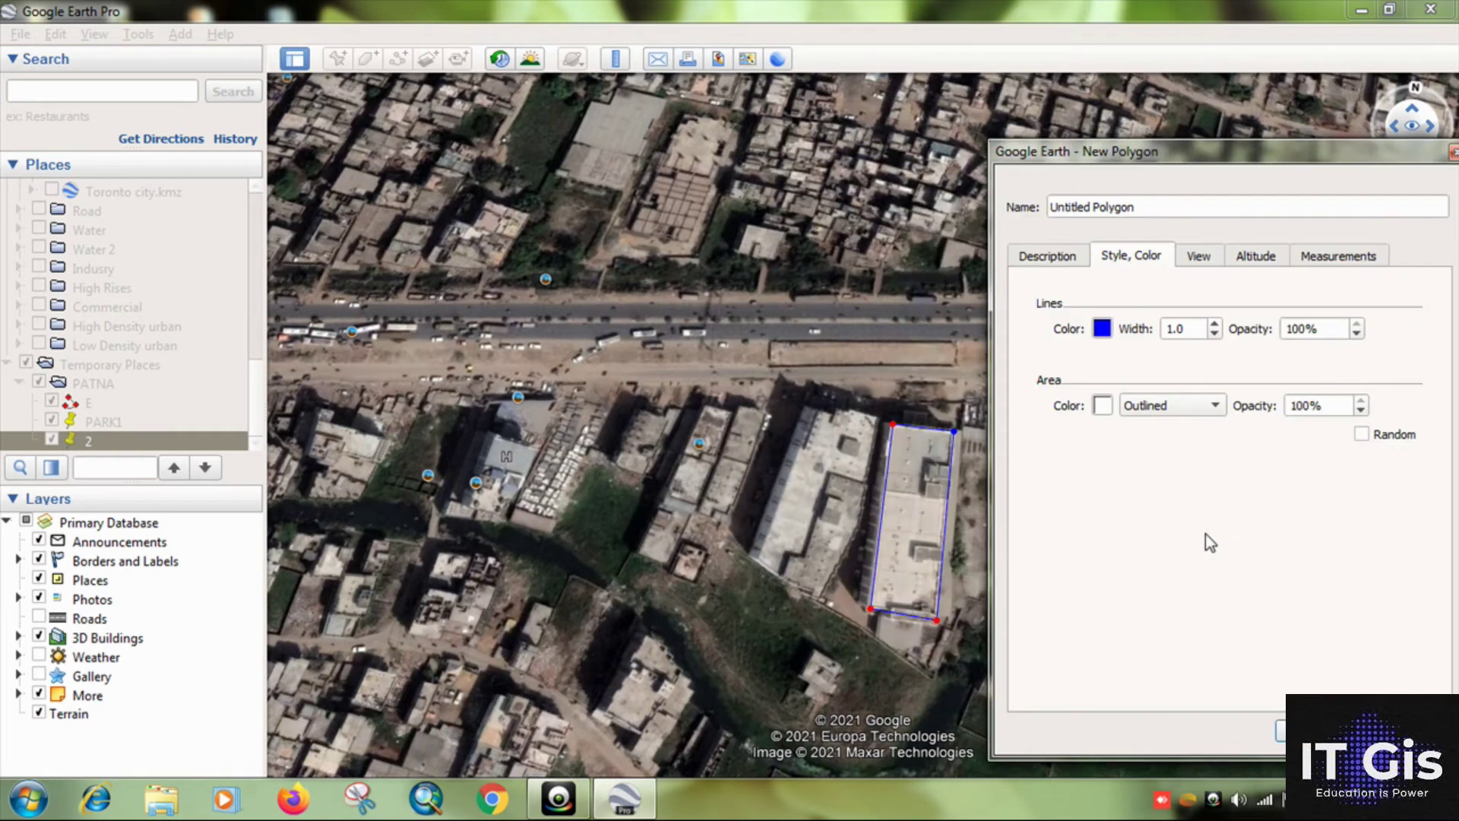
- Increase the line width of the polygon's blue outline slightly
{"action": "left_click", "coordinate": [1216, 324]}
{"action": "left_click", "coordinate": [1215, 324]}
{"action": "left_click", "coordinate": [1216, 324]}
{"action": "left_click", "coordinate": [1216, 324]}
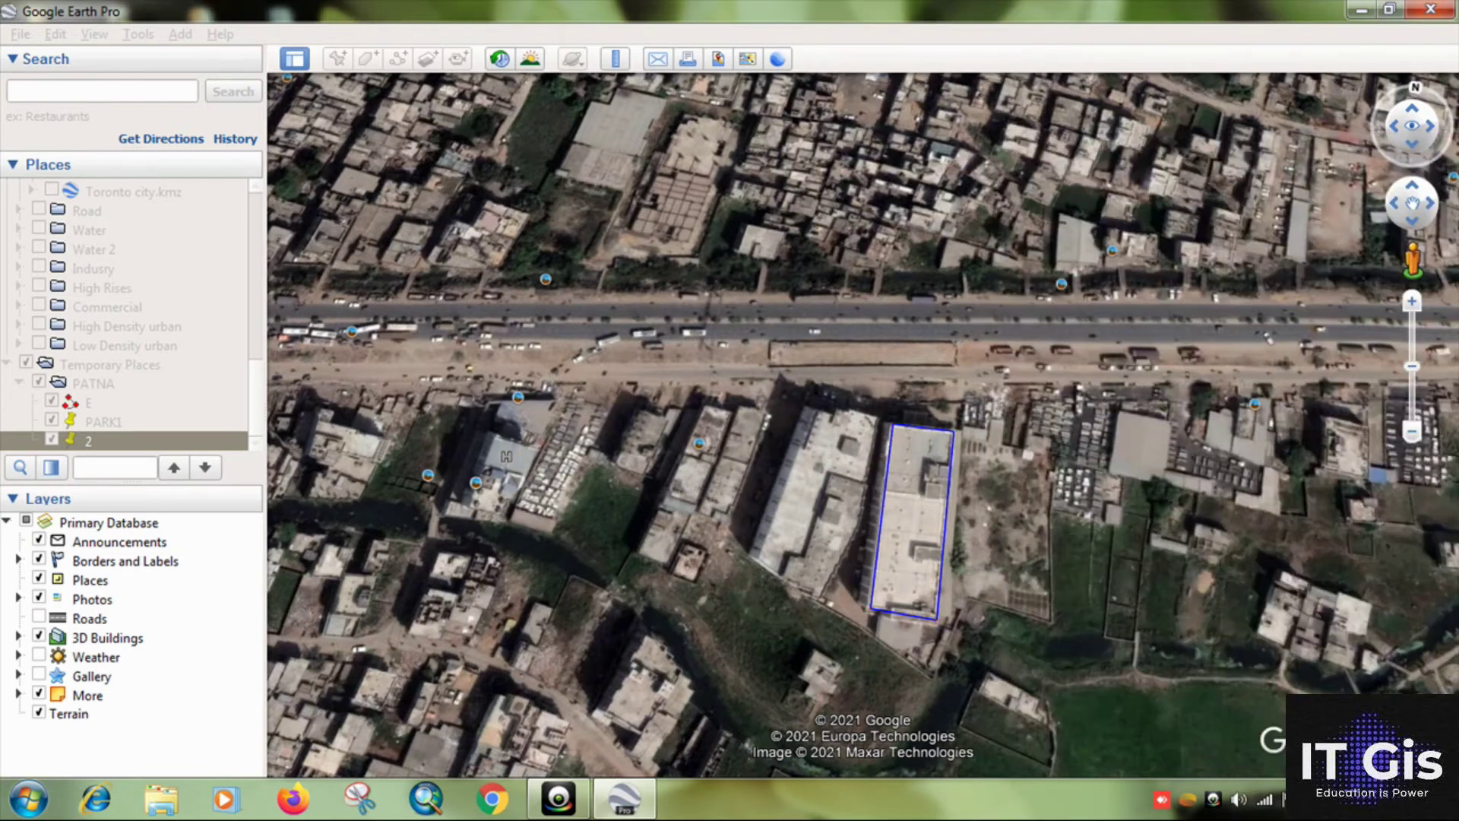
- Finish the current polygon and draw a second, six-corner polygon around the neighbouring long white-roofed building to its west
{"action": "key", "text": "Return"}
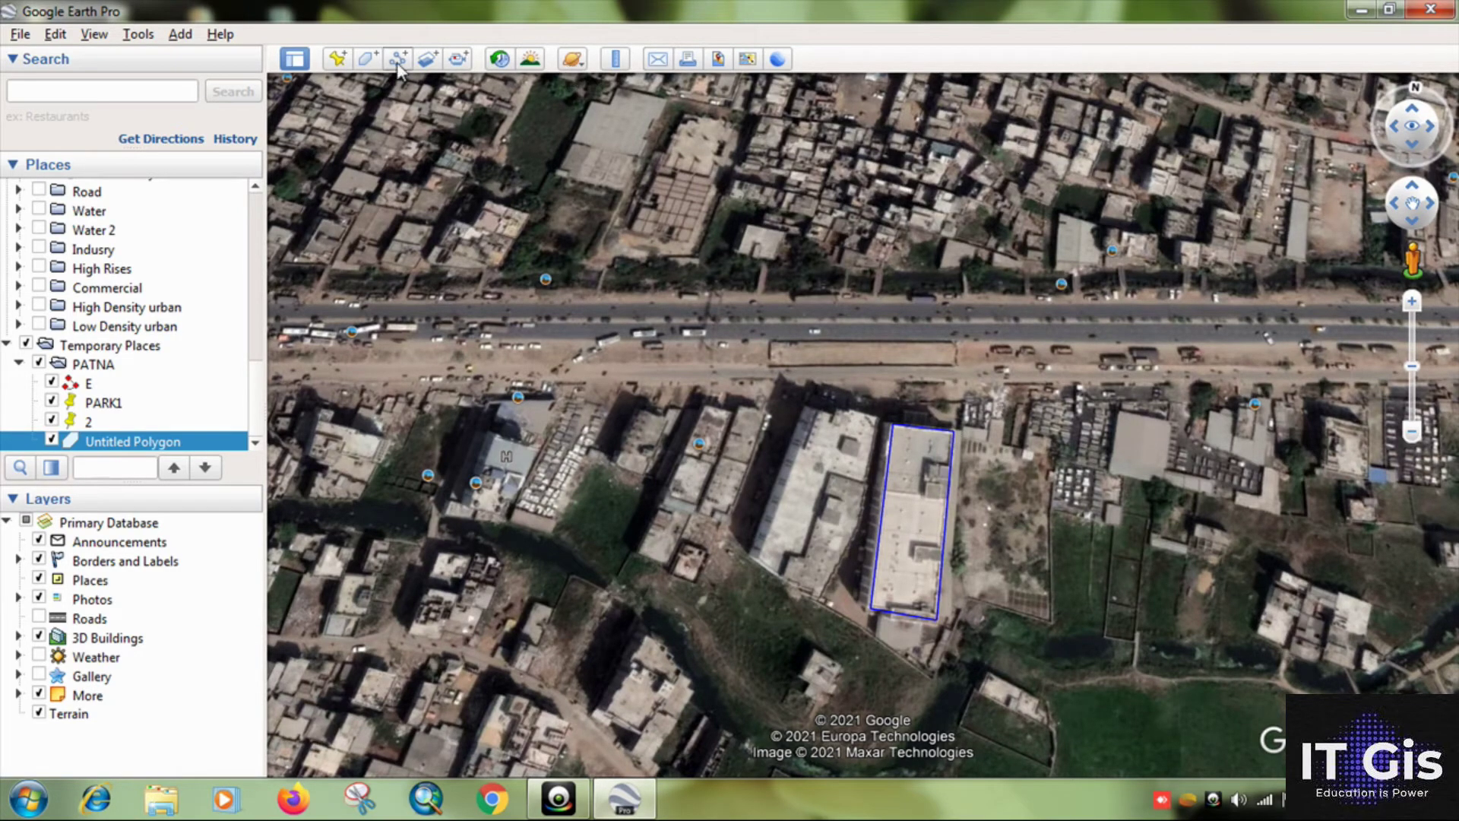
{"action": "left_click", "coordinate": [366, 61]}
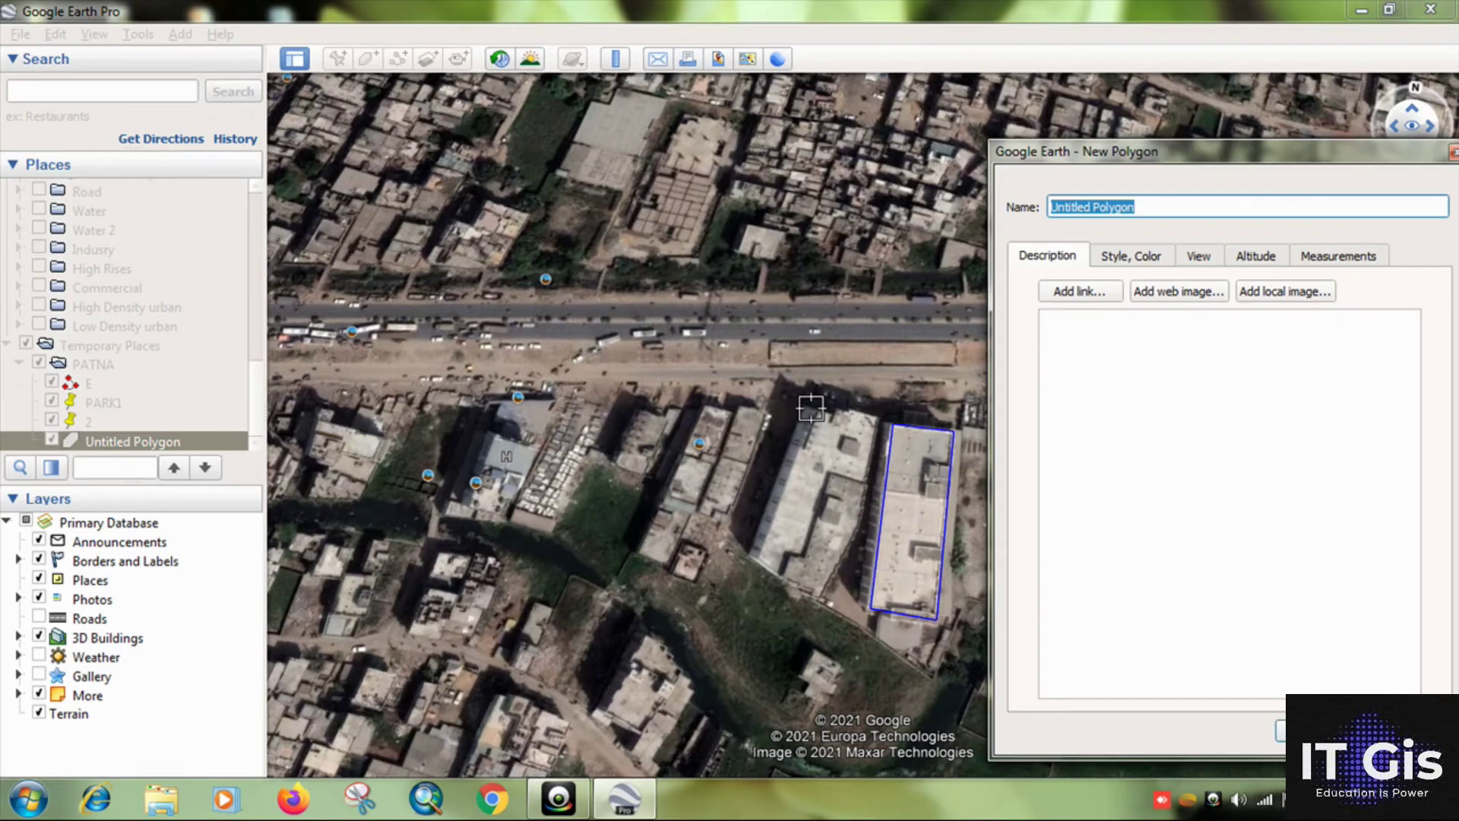
{"action": "left_click", "coordinate": [757, 561]}
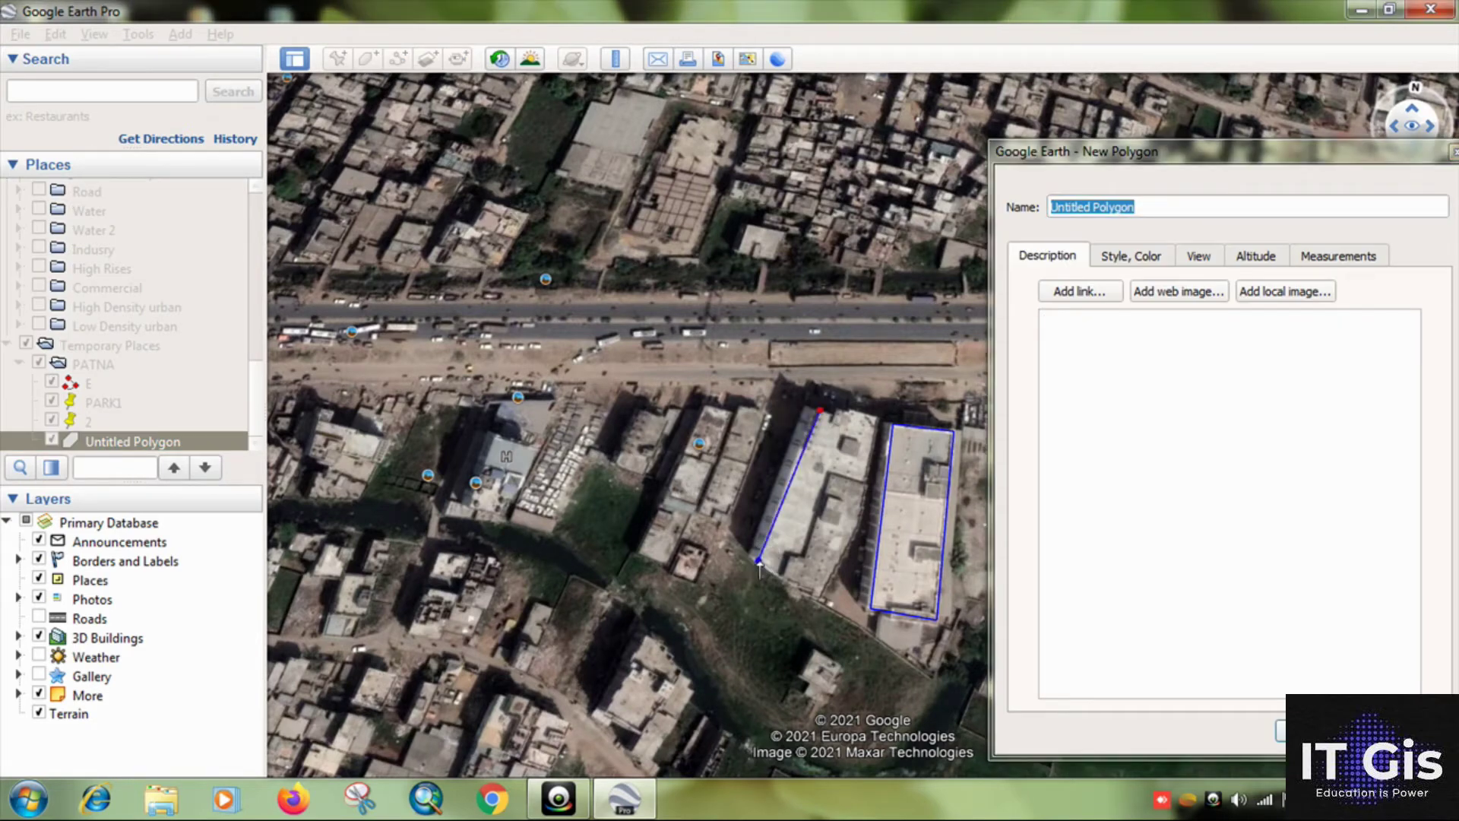
{"action": "left_click", "coordinate": [791, 586]}
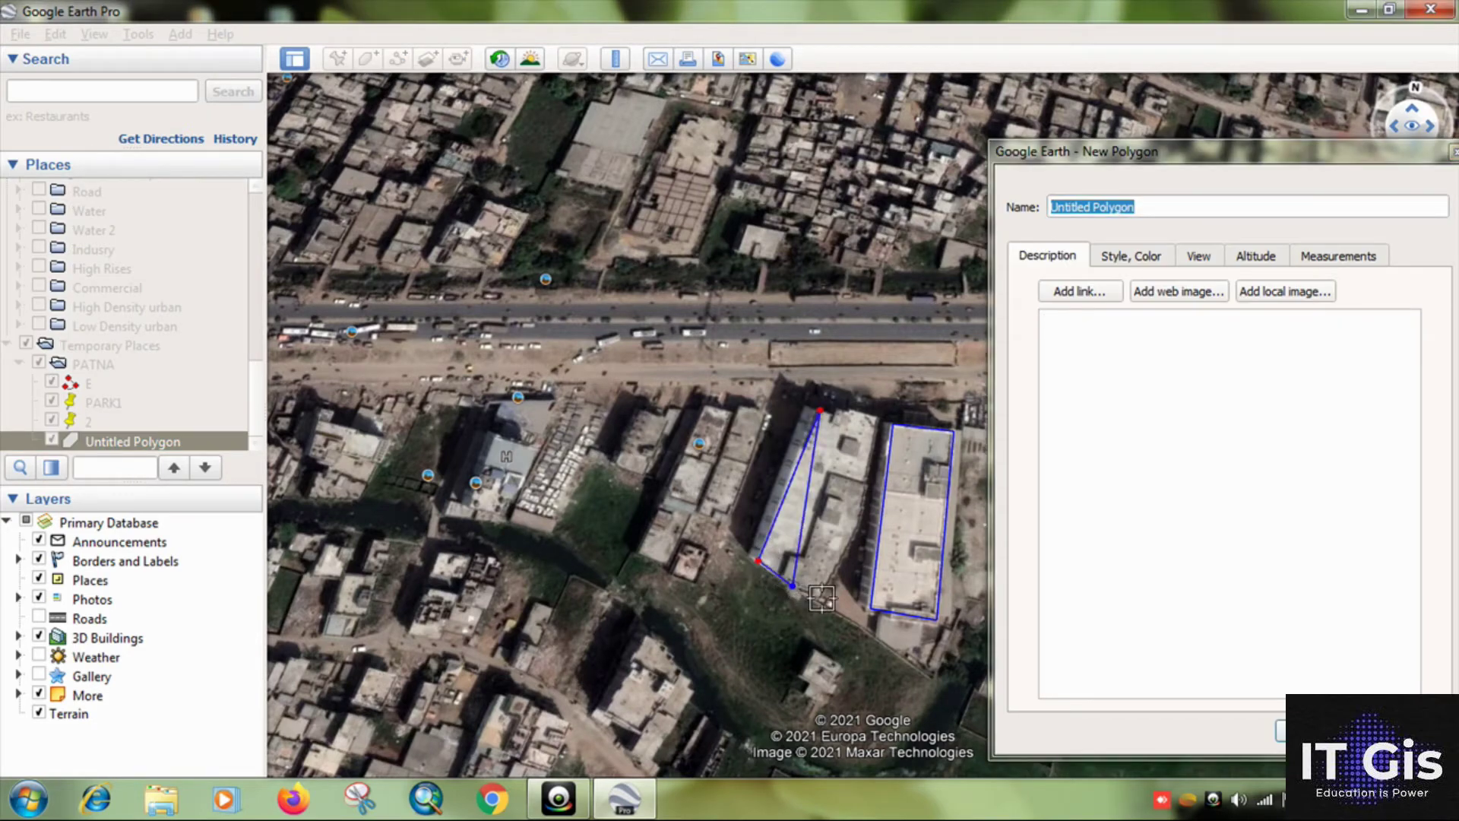
{"action": "left_click", "coordinate": [822, 599]}
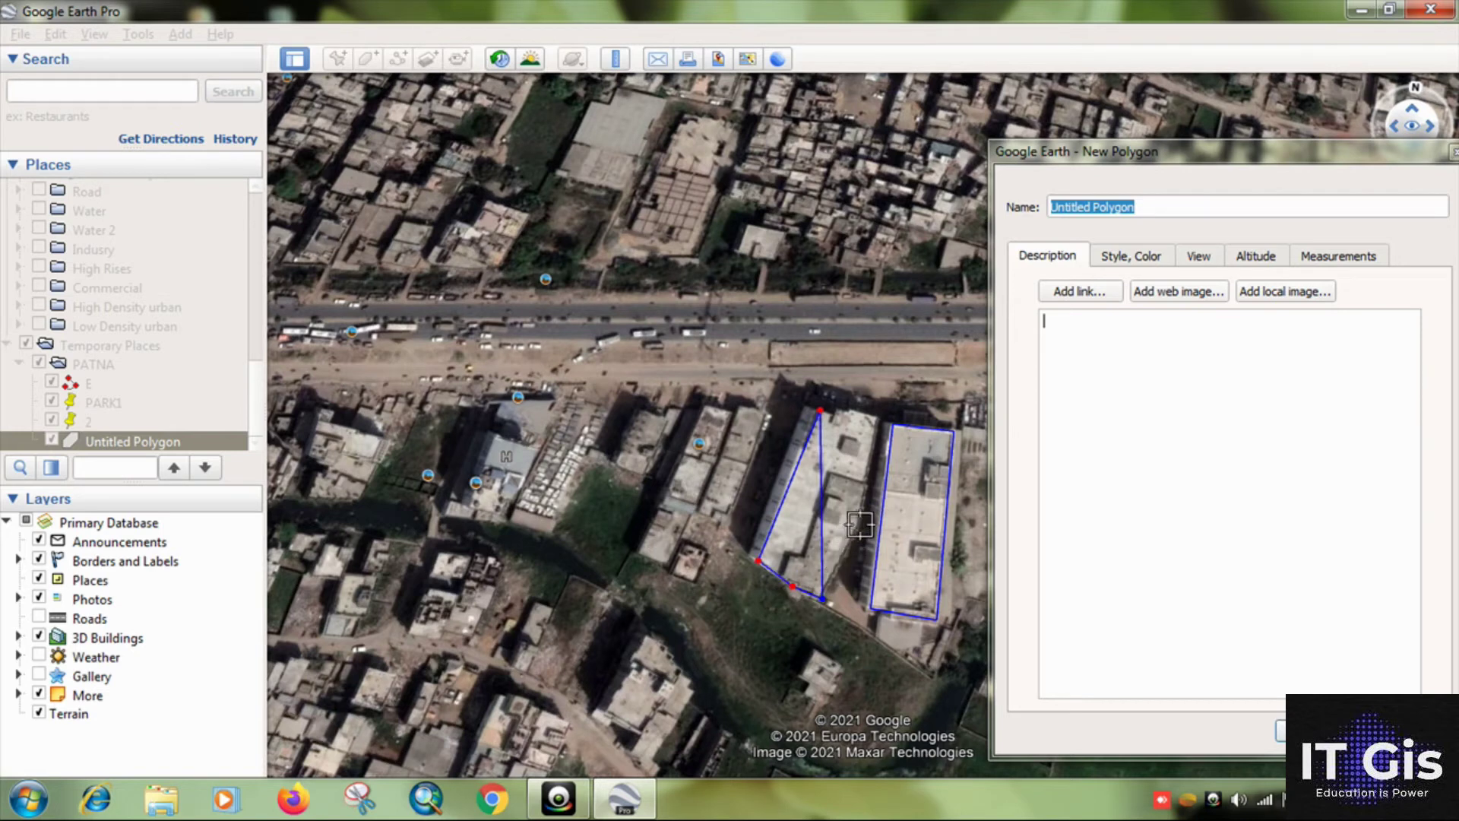
{"action": "left_click", "coordinate": [861, 524]}
{"action": "left_click", "coordinate": [875, 419]}
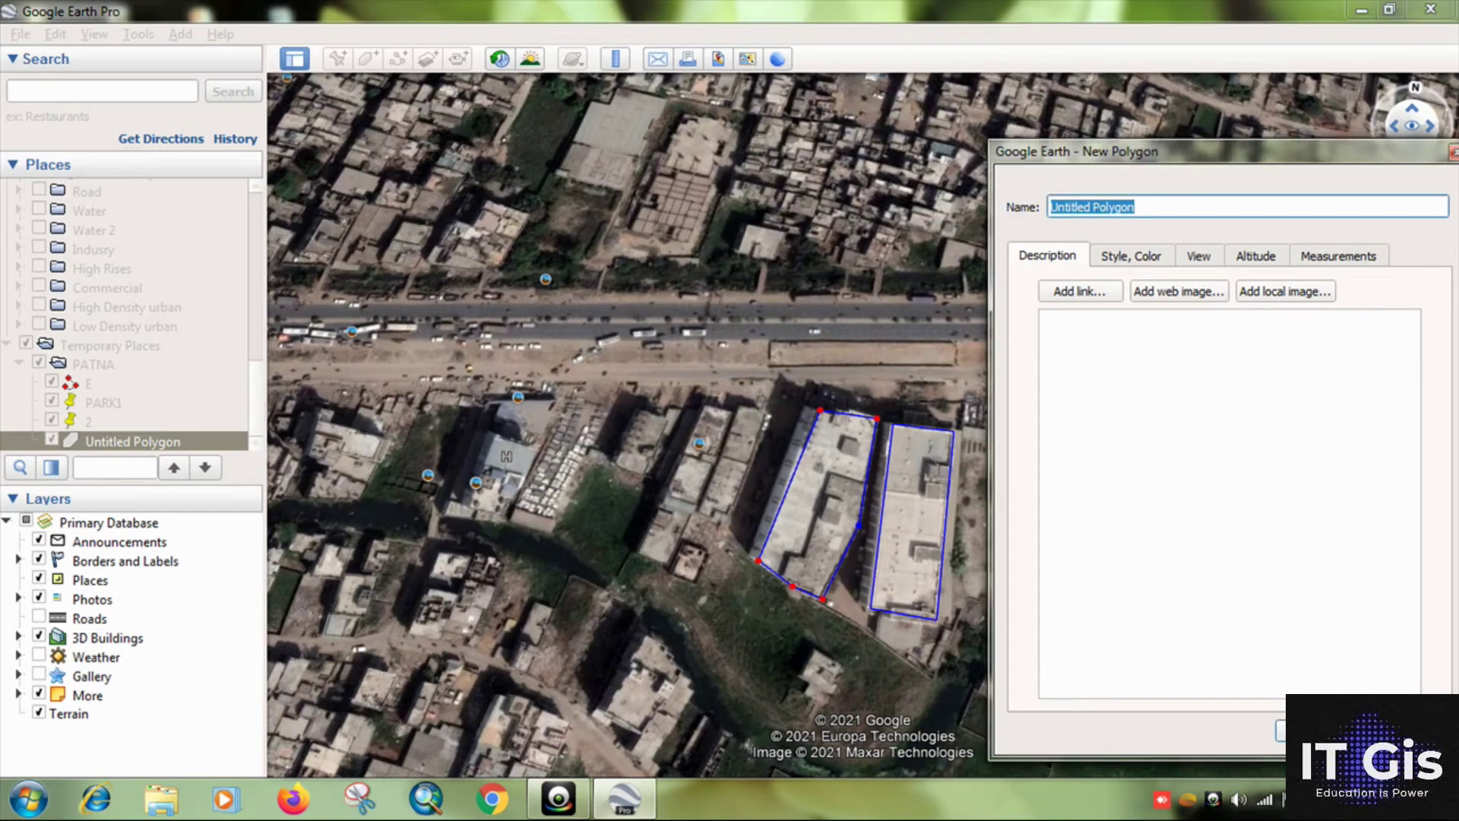
{"action": "key", "text": "Return"}
{"action": "scroll", "coordinate": [855, 375], "scroll_direction": "down", "scroll_amount": 3}
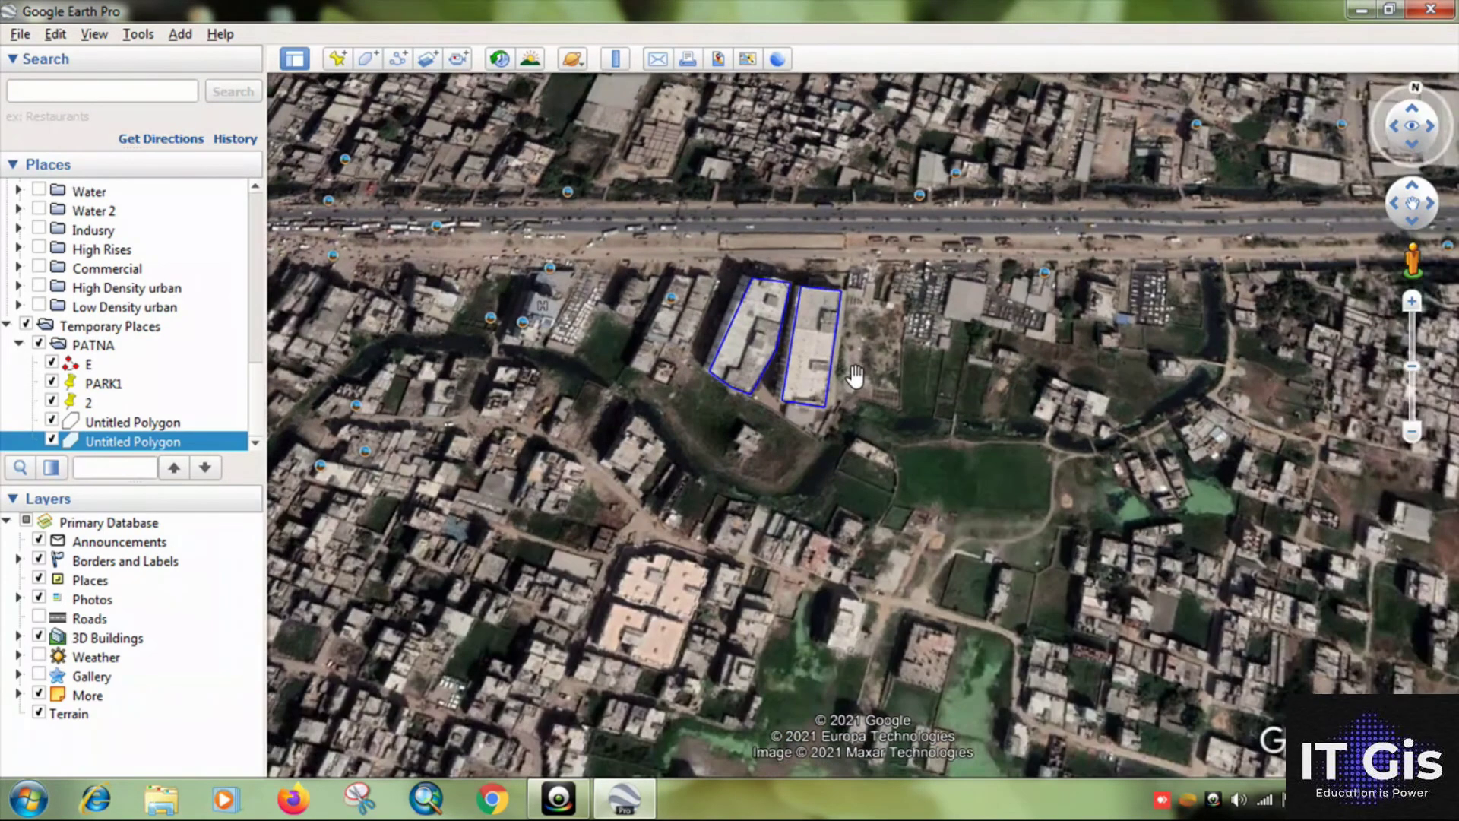
{"action": "scroll", "coordinate": [855, 374], "scroll_direction": "down", "scroll_amount": 5}
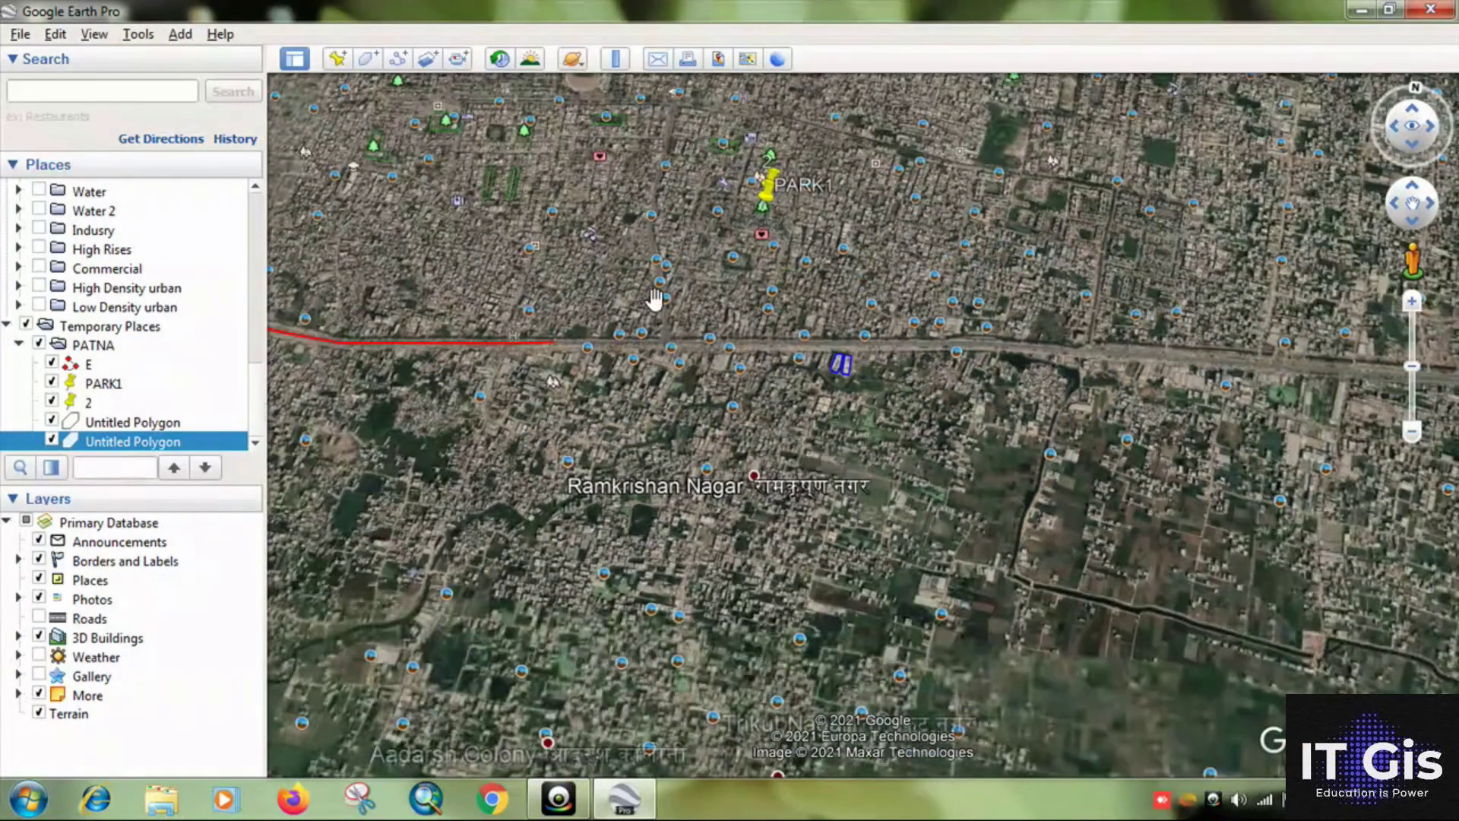
{"action": "scroll", "coordinate": [655, 299], "scroll_direction": "up", "scroll_amount": 3}
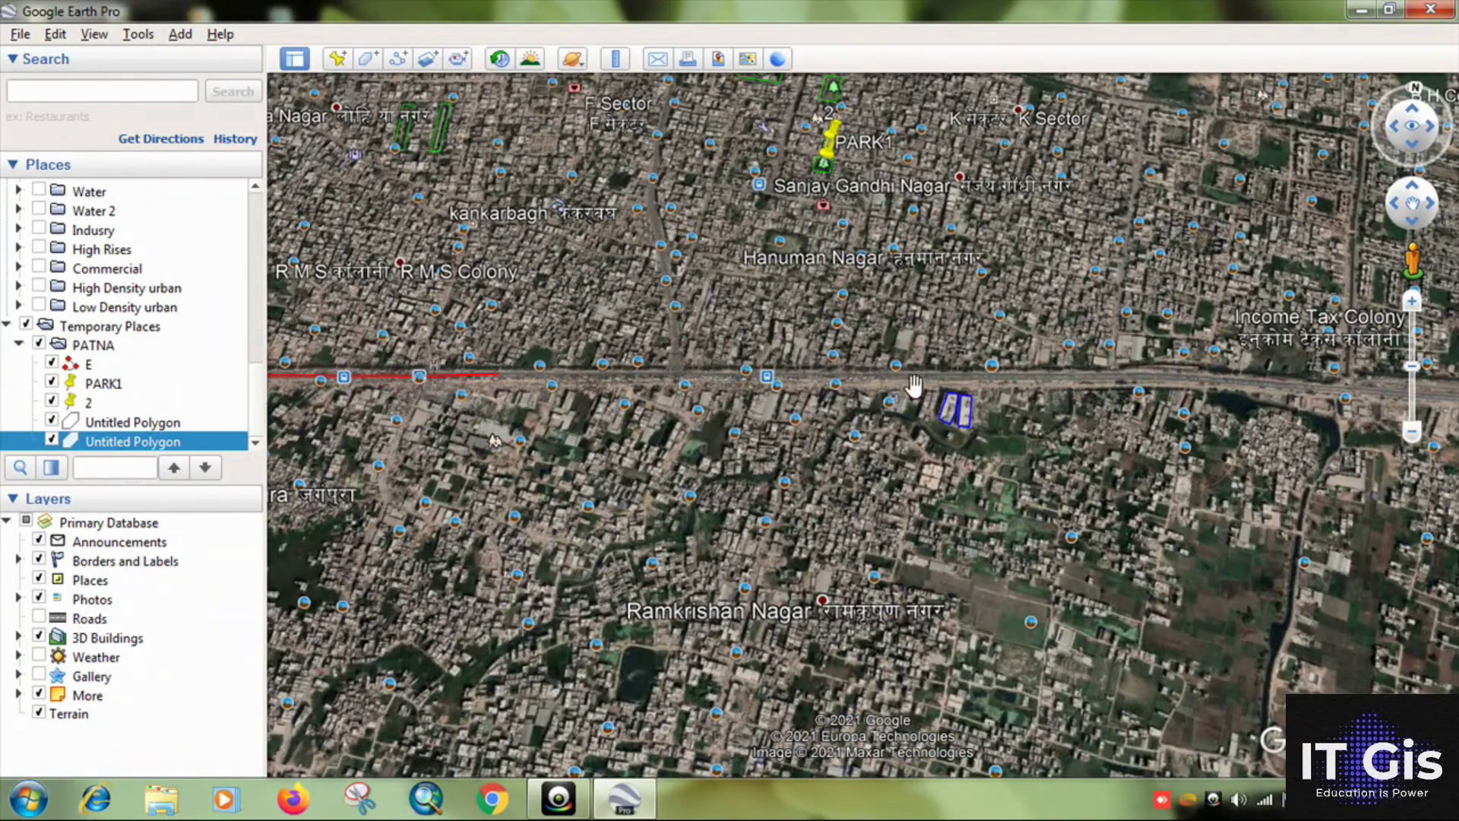
{"action": "scroll", "coordinate": [914, 386], "scroll_direction": "up", "scroll_amount": 3}
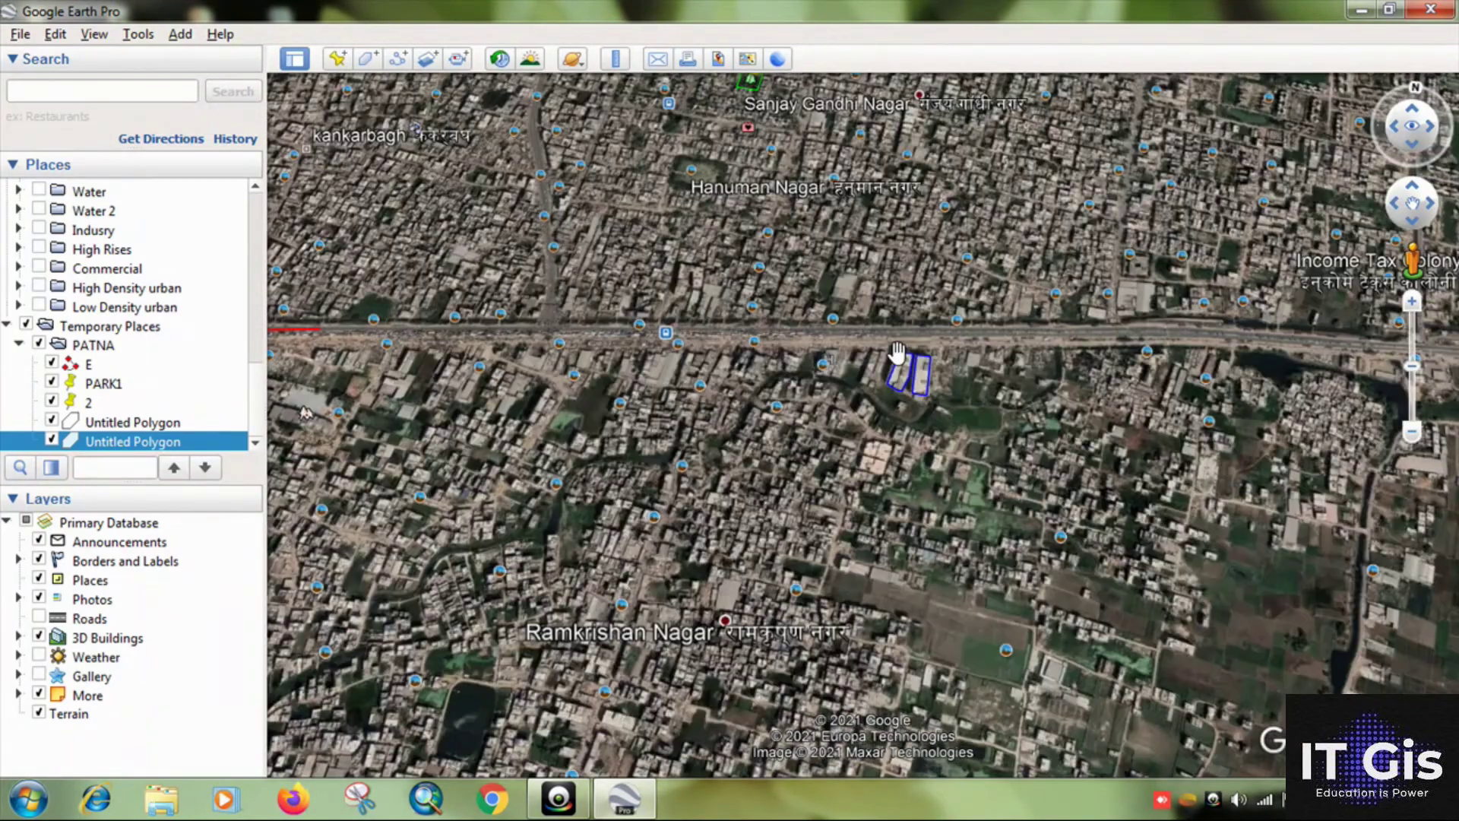
{"action": "left_click_drag", "start_coordinate": [896, 351], "coordinate": [1036, 587]}
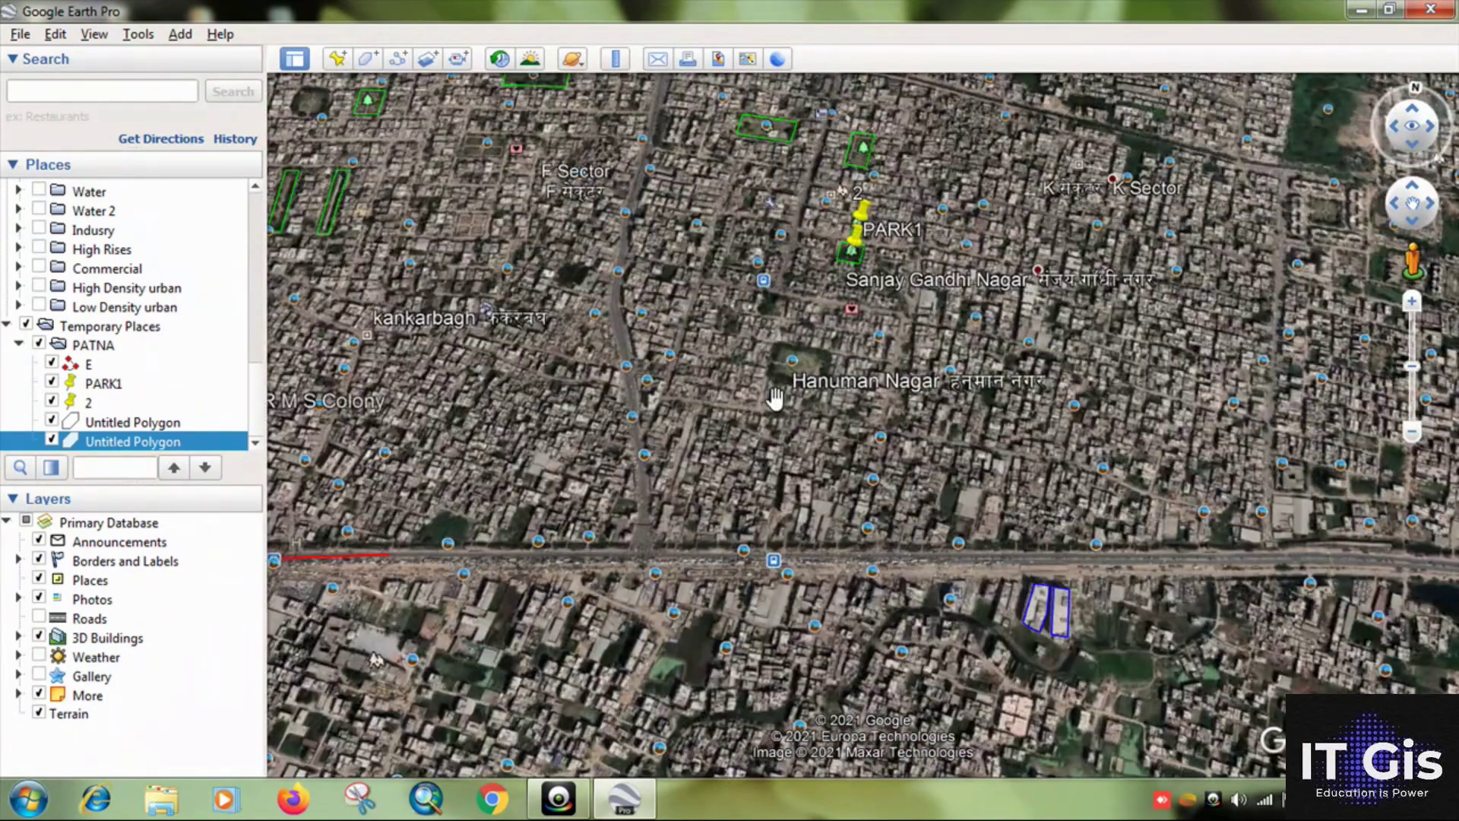
{"action": "scroll", "coordinate": [775, 398], "scroll_direction": "down", "scroll_amount": 2}
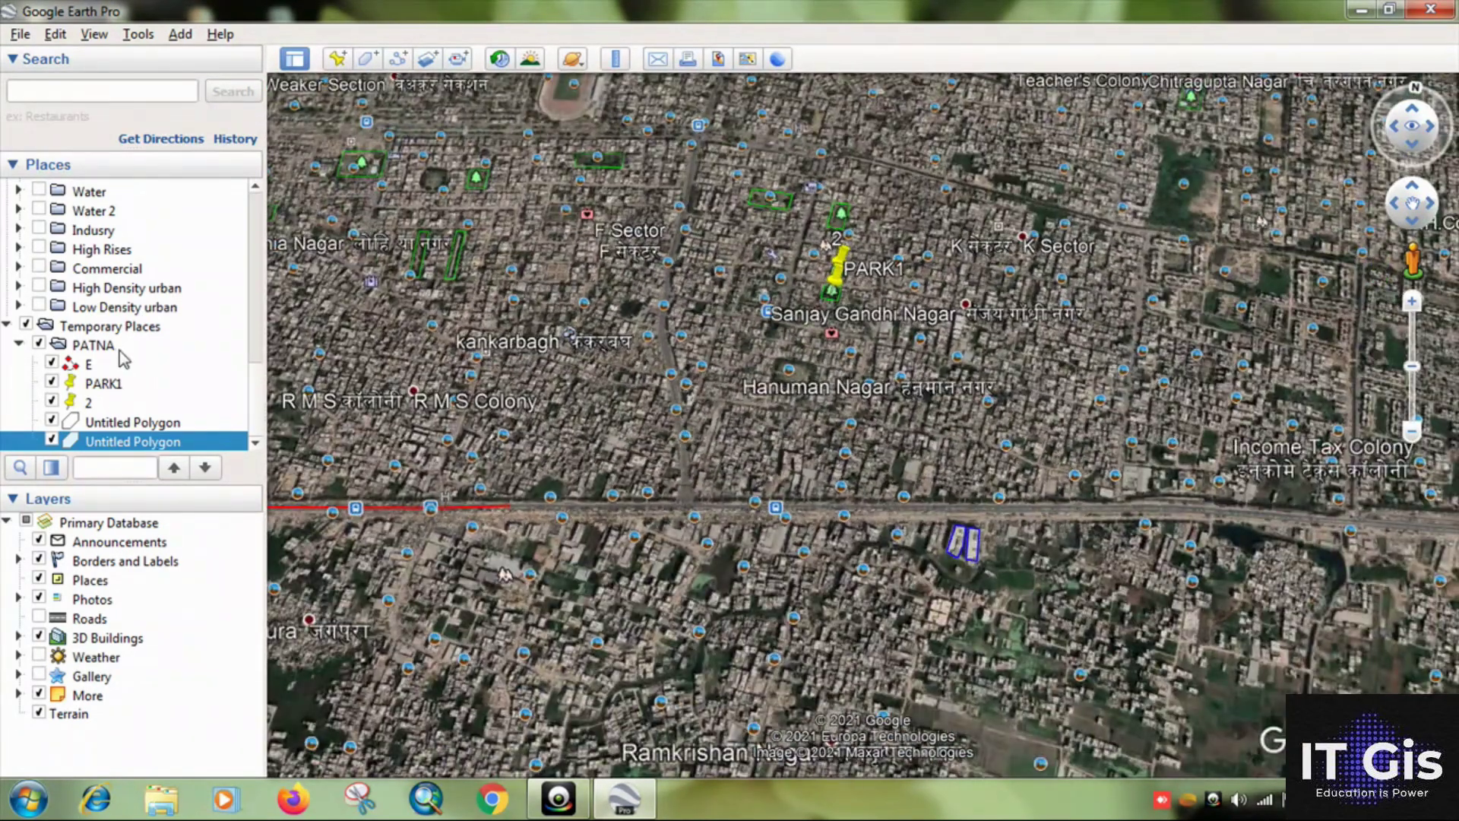
- Save the PATNA folder as a Kmz file named PATNA in the 06. IT Gis folder on Local Disk (D:)
{"action": "left_click", "coordinate": [105, 350]}
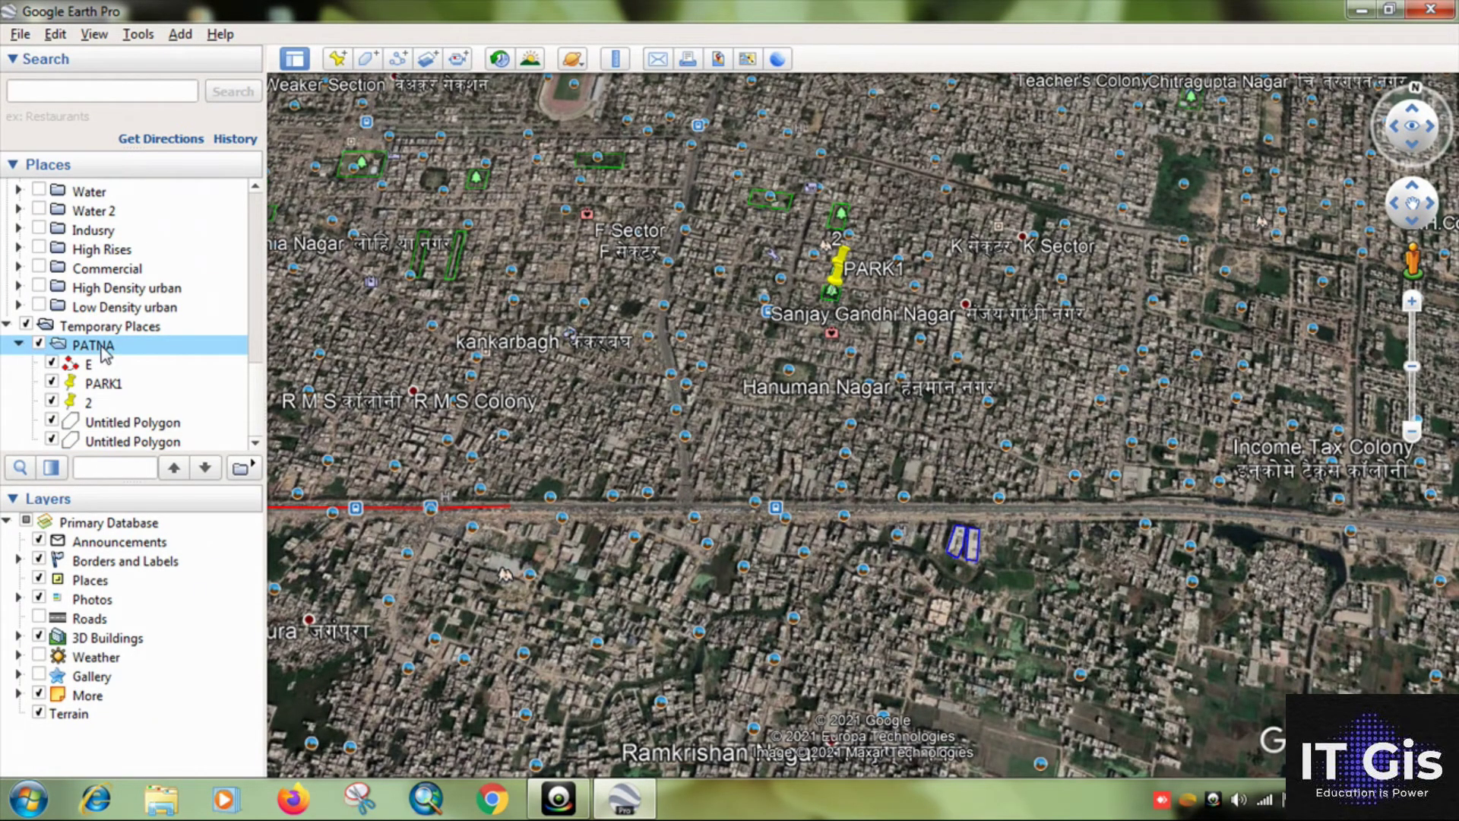
{"action": "right_click", "coordinate": [104, 351]}
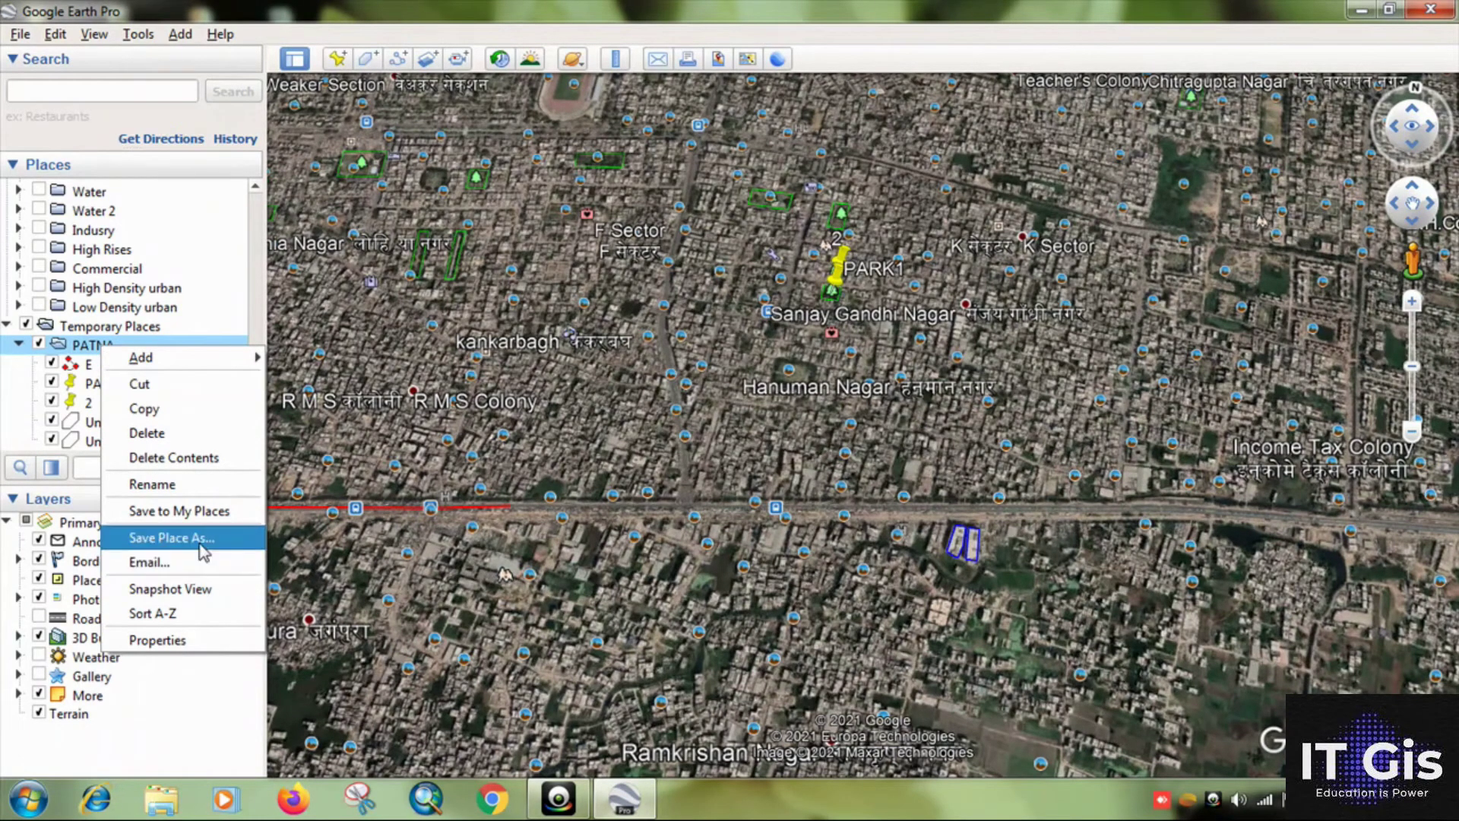
{"action": "left_click", "coordinate": [203, 551]}
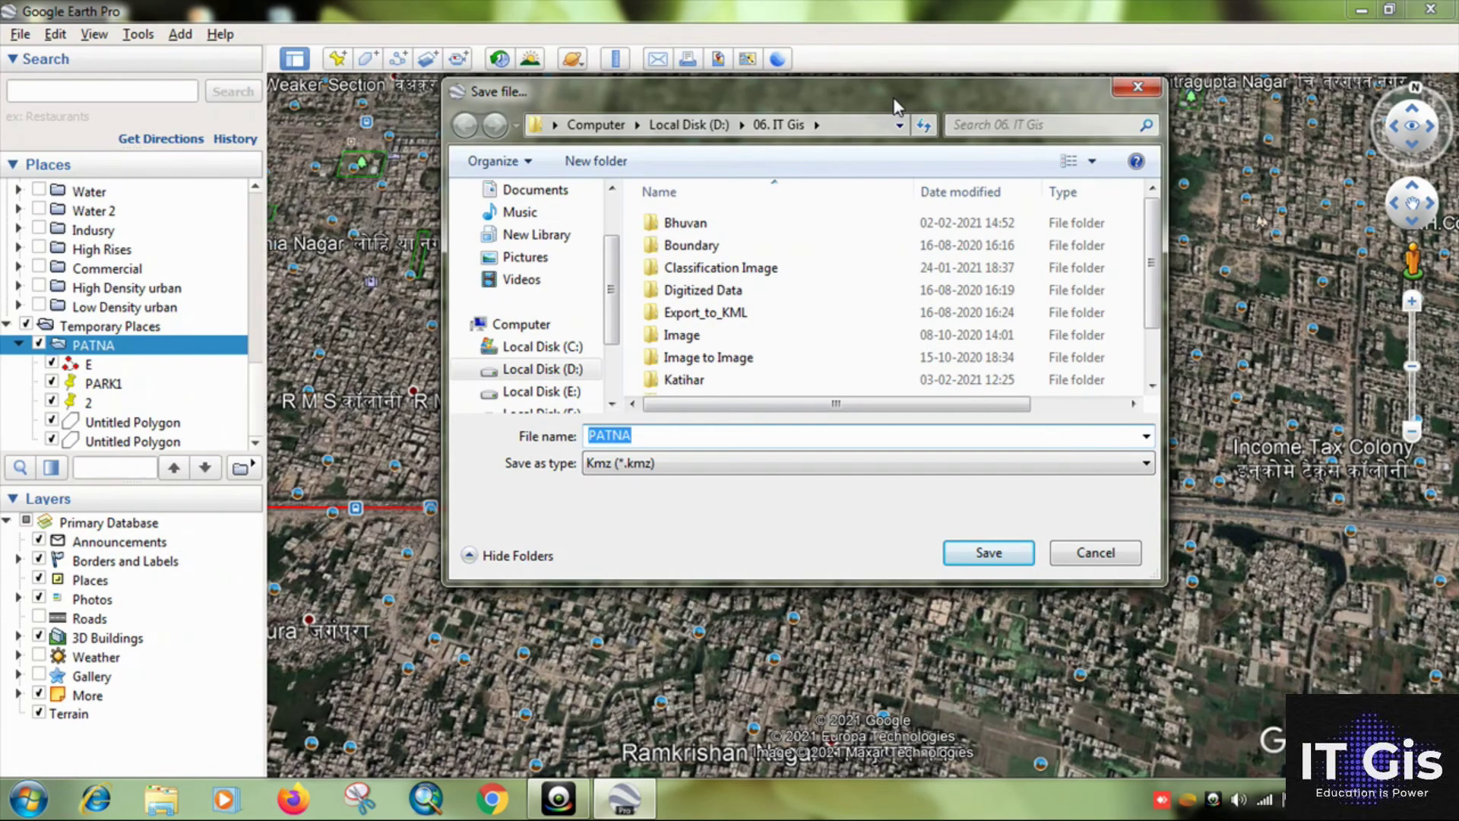
{"action": "left_click", "coordinate": [456, 344]}
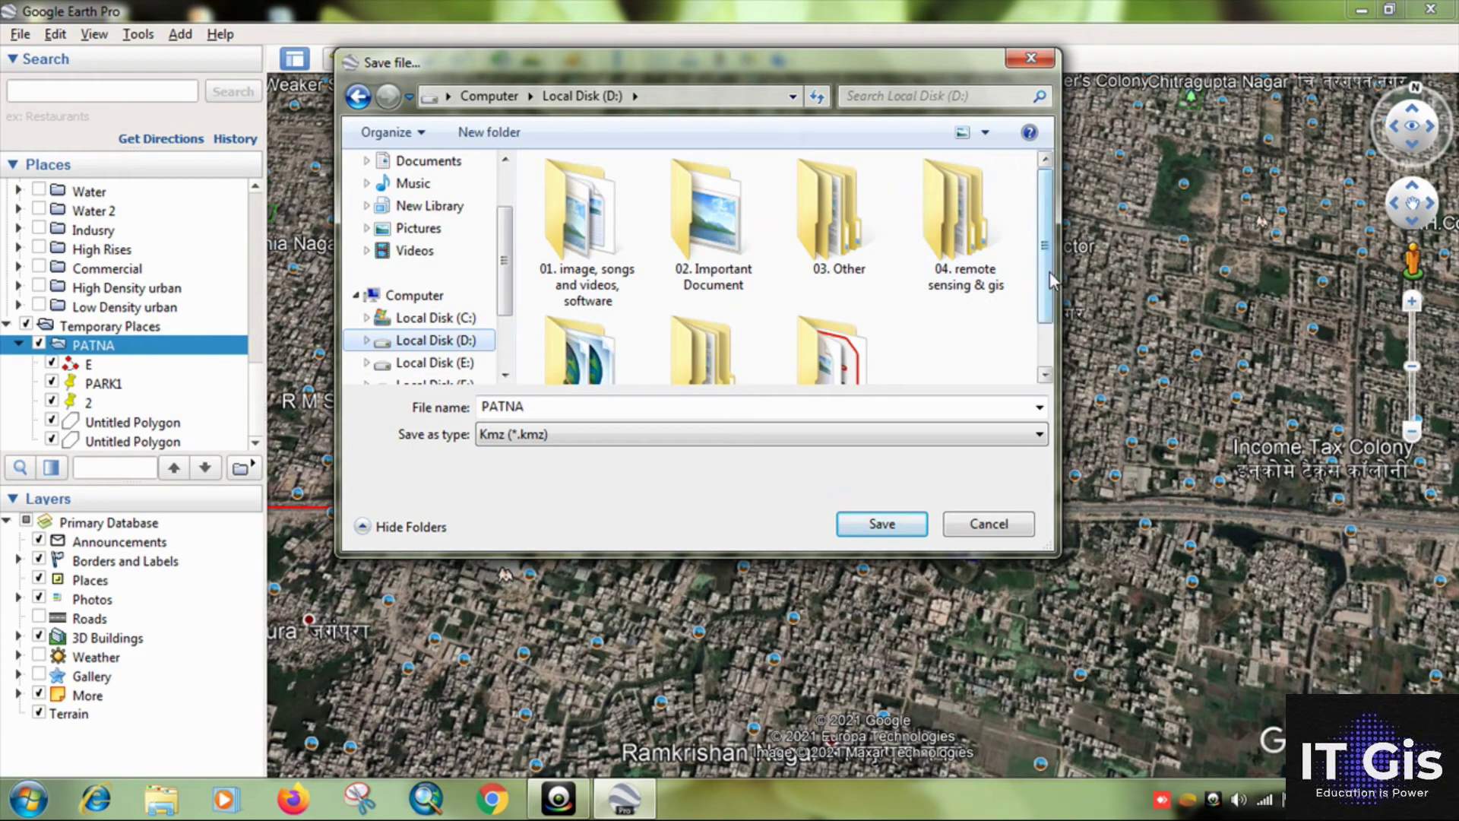
{"action": "scroll", "coordinate": [1051, 281], "scroll_direction": "down", "scroll_amount": 1}
{"action": "double_click", "coordinate": [703, 351]}
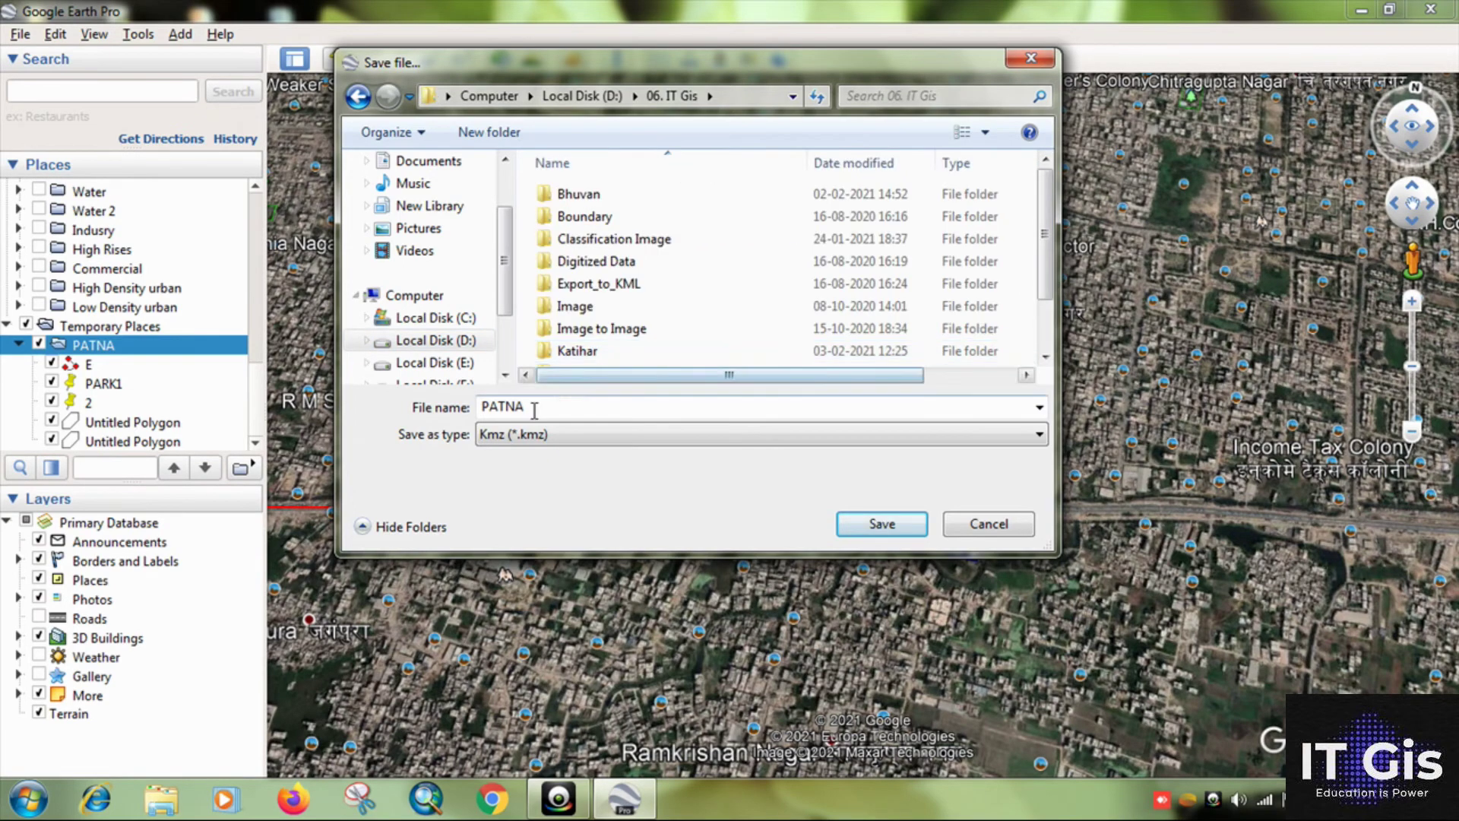
{"action": "scroll", "coordinate": [1039, 243], "scroll_direction": "down", "scroll_amount": 1}
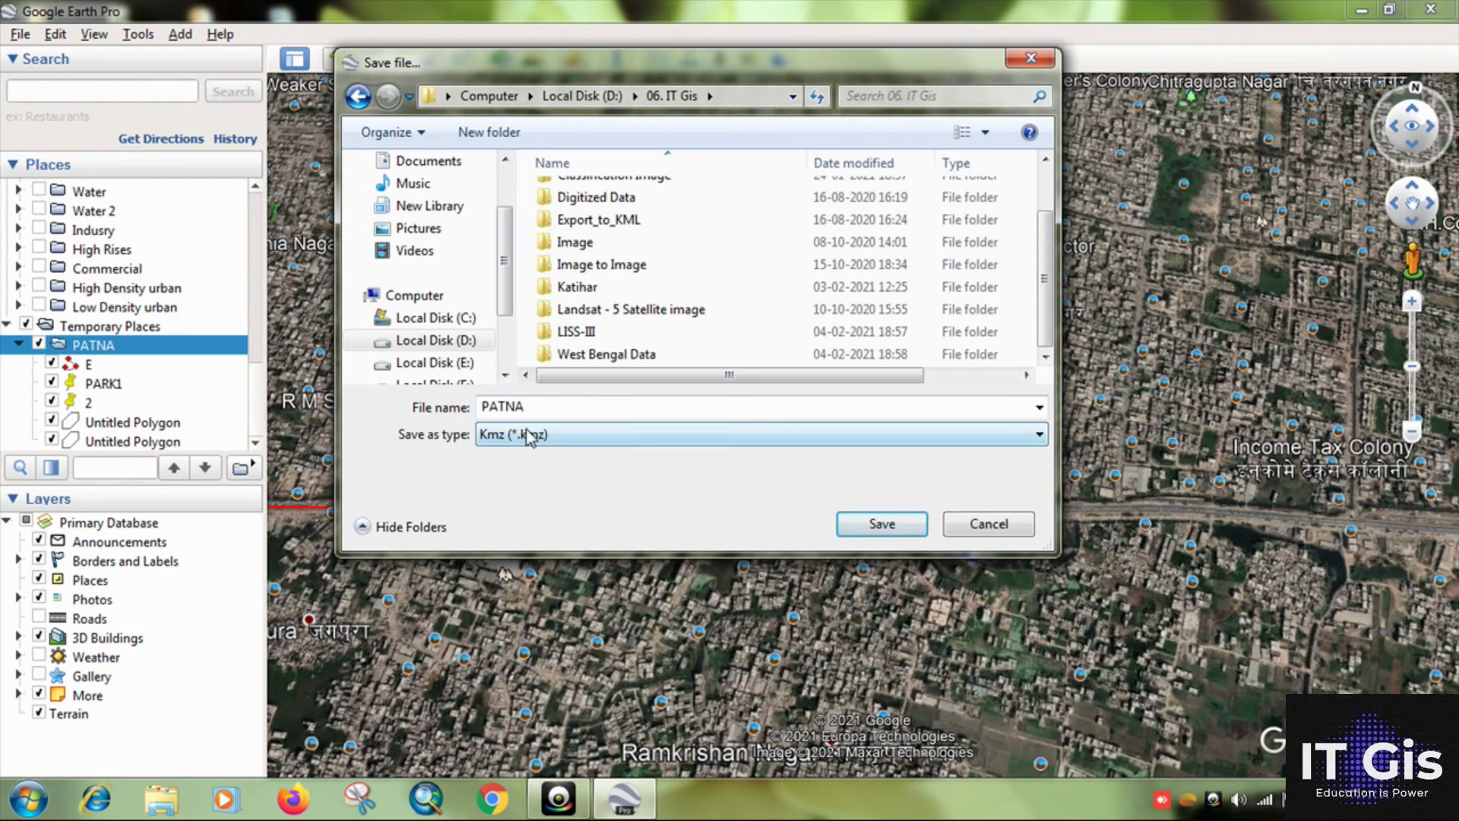
{"action": "left_click", "coordinate": [880, 526]}
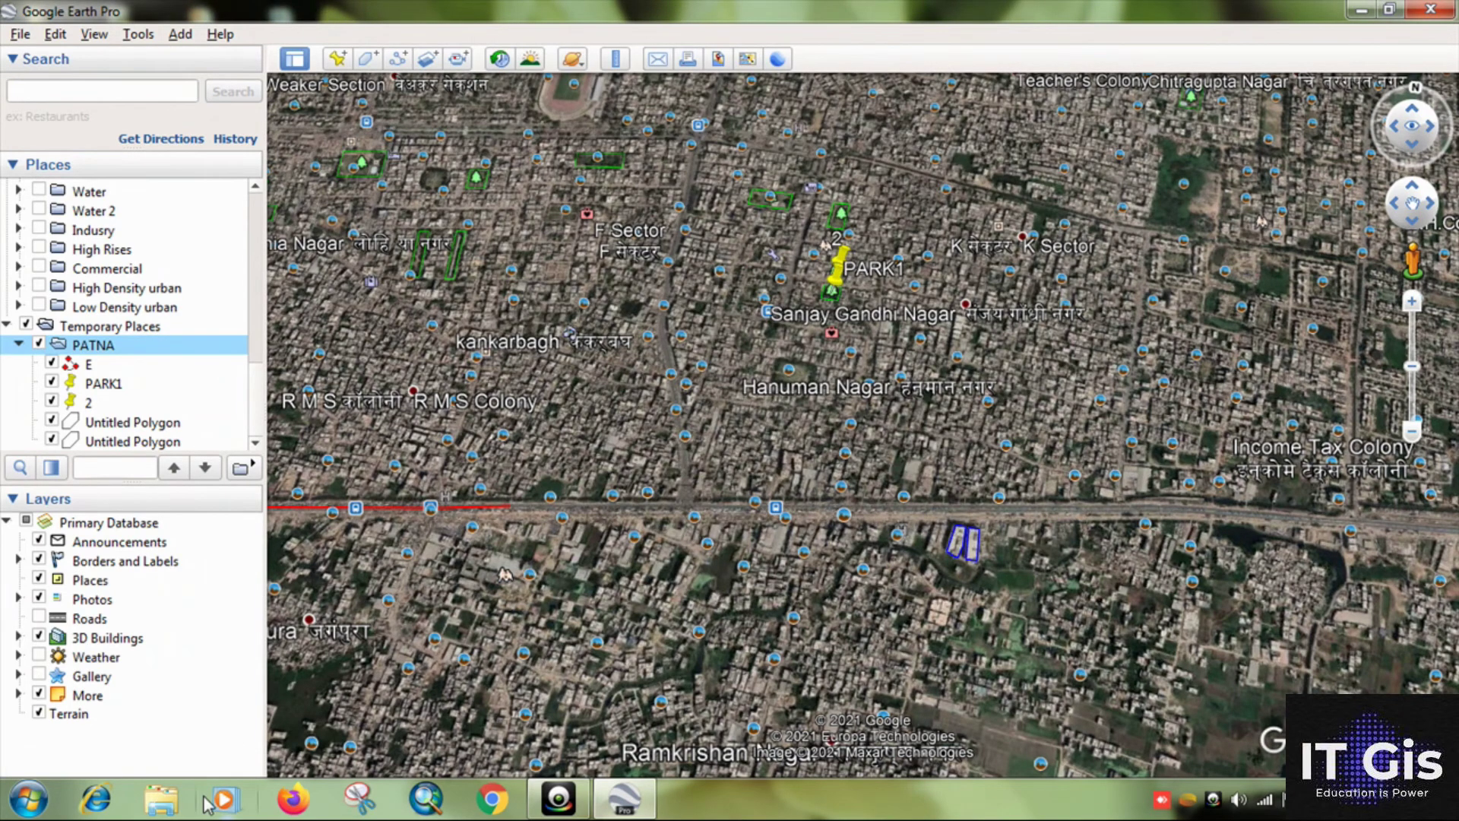
- Switch to Windows Explorer and open the saved PATNA KMZ file from the 06. IT Gis folder on Local Disk (D:)
{"action": "left_click", "coordinate": [161, 798]}
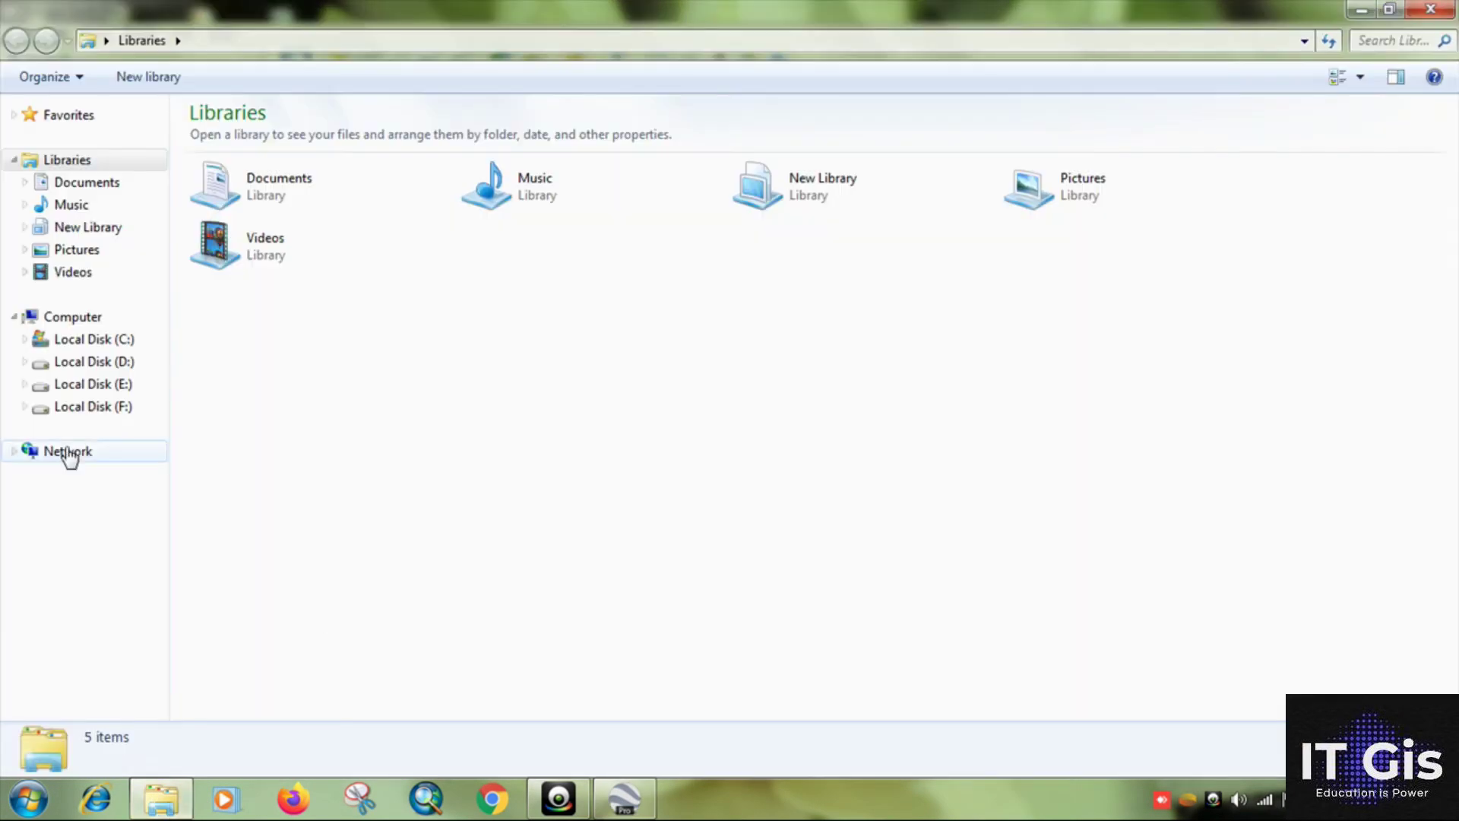
{"action": "left_click", "coordinate": [93, 361]}
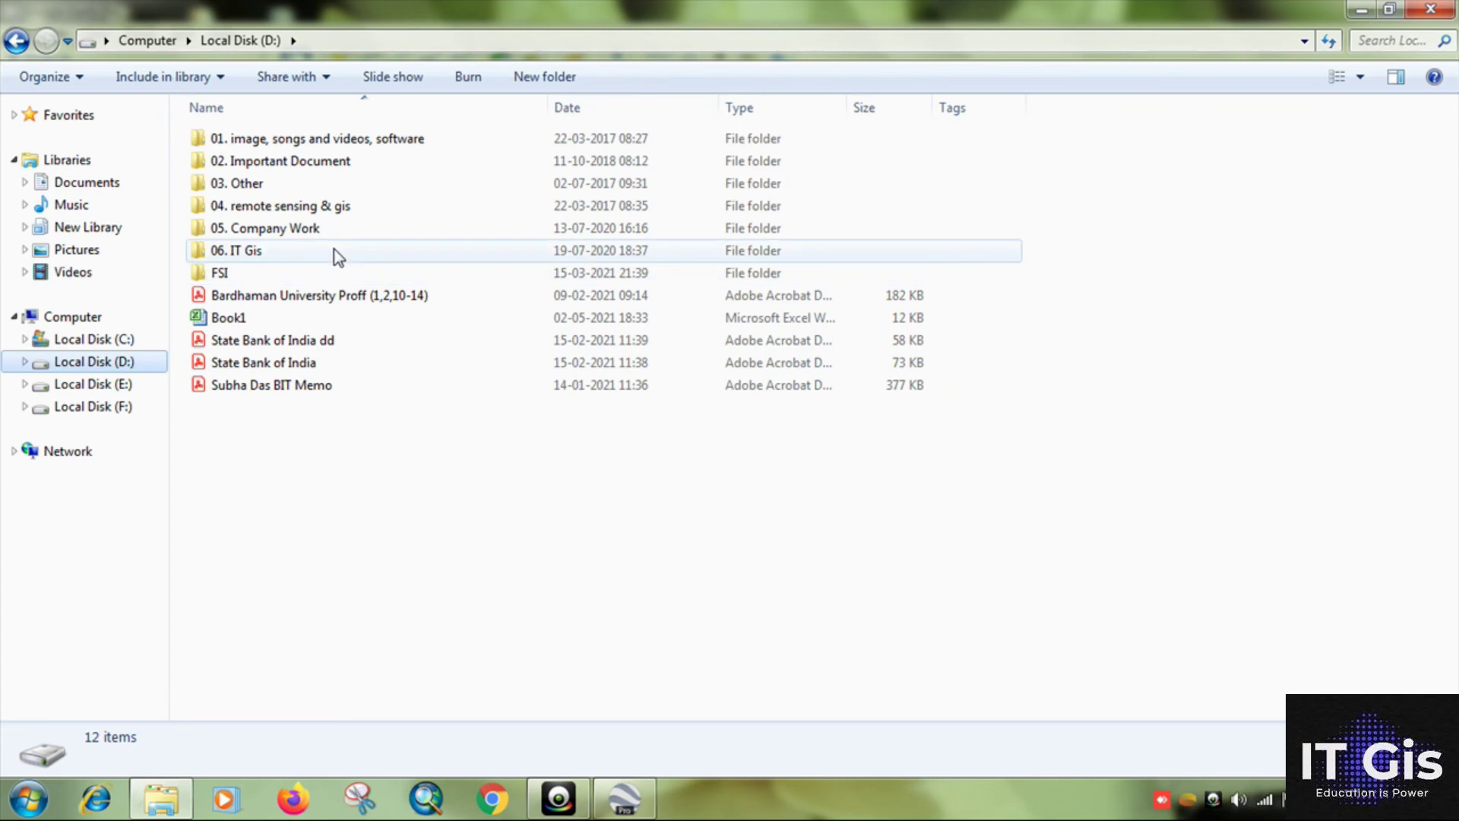
{"action": "double_click", "coordinate": [334, 249]}
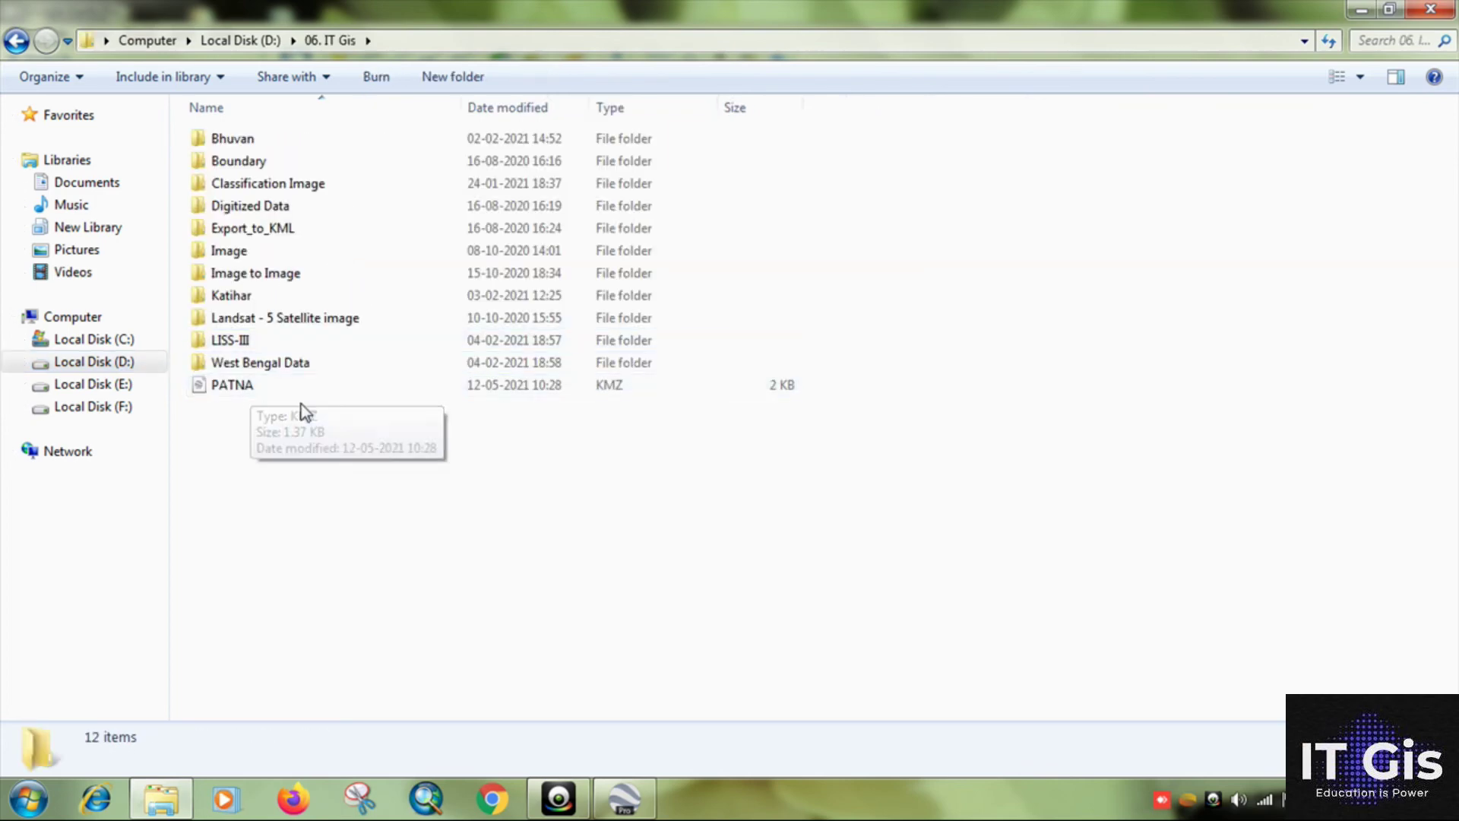
{"action": "double_click", "coordinate": [327, 384]}
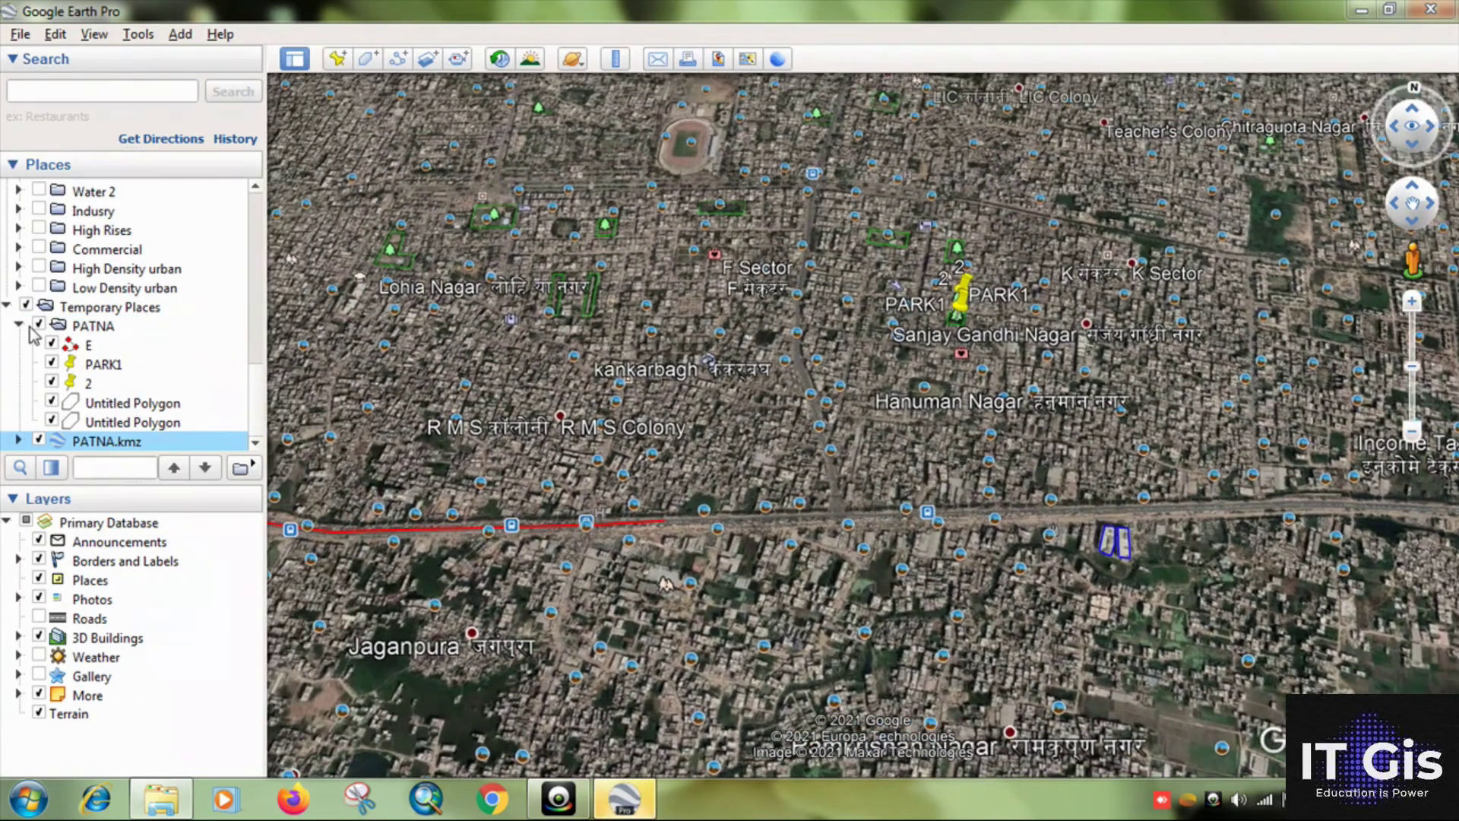
- Hide the original PATNA folder in Temporary Places and delete it with all its contents, keeping PATNA.kmz
{"action": "left_click", "coordinate": [43, 327]}
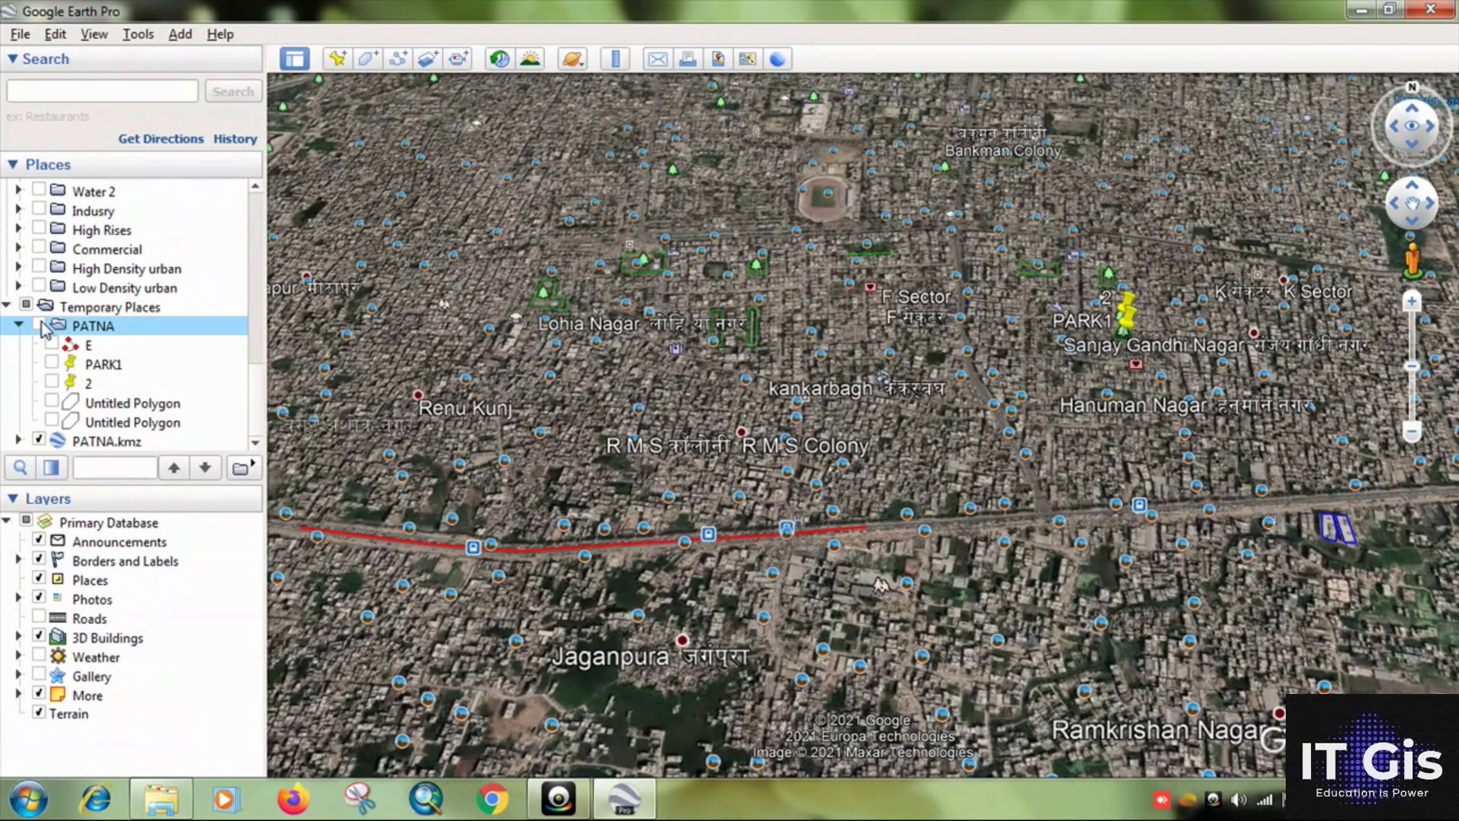
{"action": "left_click", "coordinate": [40, 326]}
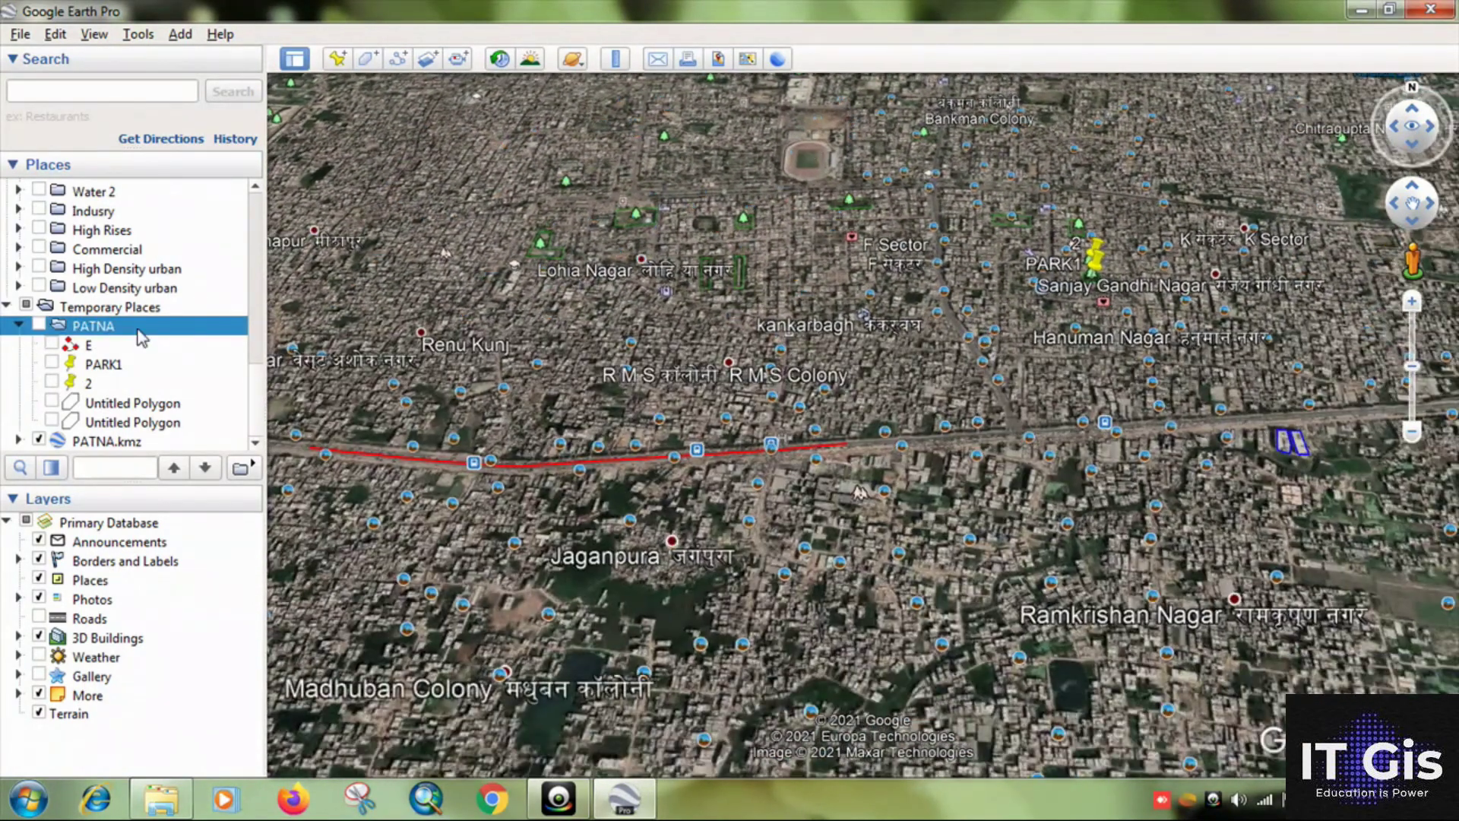
{"action": "right_click", "coordinate": [129, 323]}
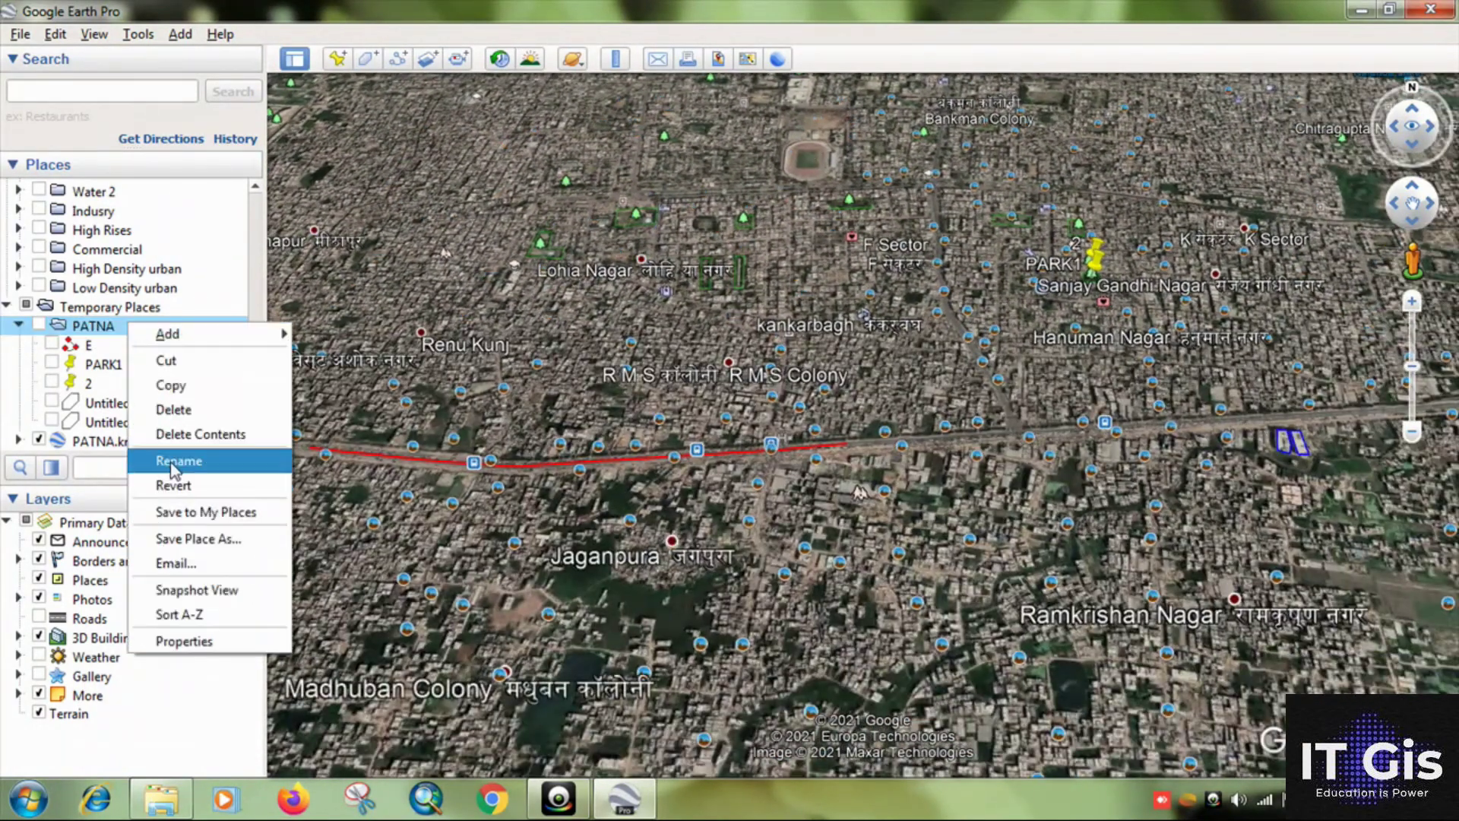
{"action": "left_click", "coordinate": [196, 410]}
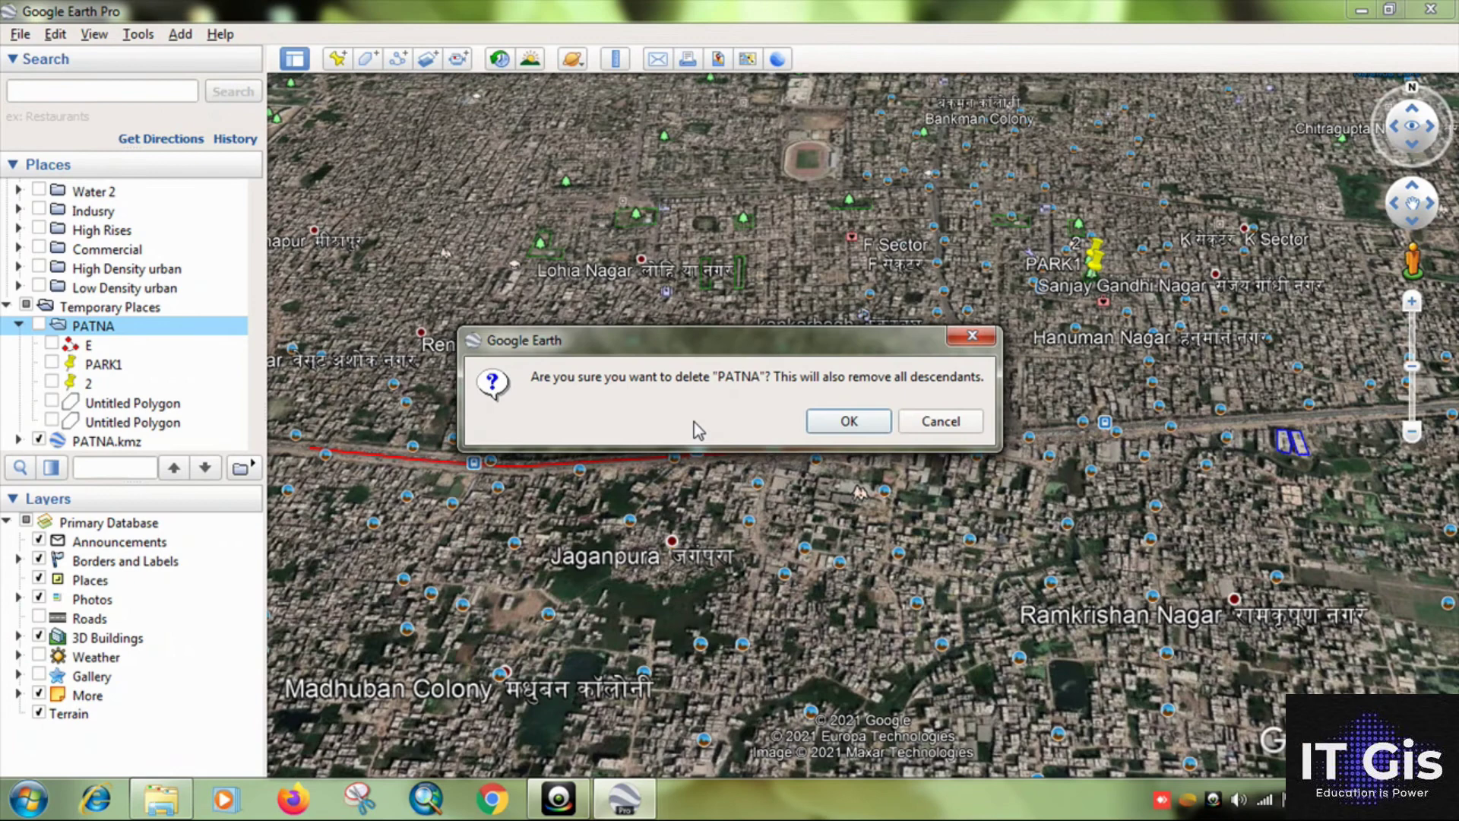
{"action": "left_click", "coordinate": [851, 420]}
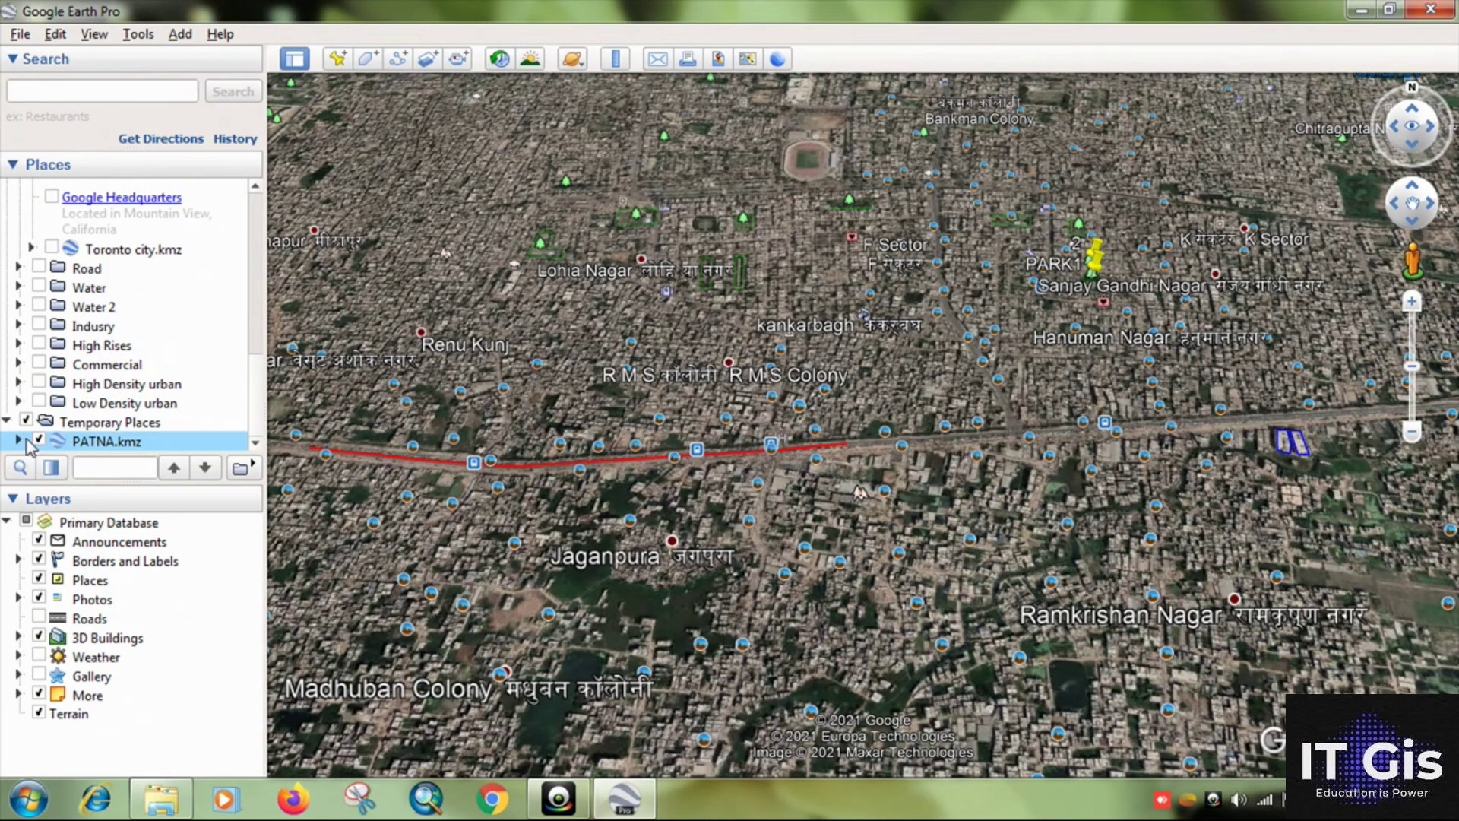
- Check the contents of PATNA.kmz by toggling the visibility of path E, placemark PARK1 and the first polygon, then collapse its PATNA folder
{"action": "left_click", "coordinate": [19, 441]}
{"action": "left_click", "coordinate": [64, 364]}
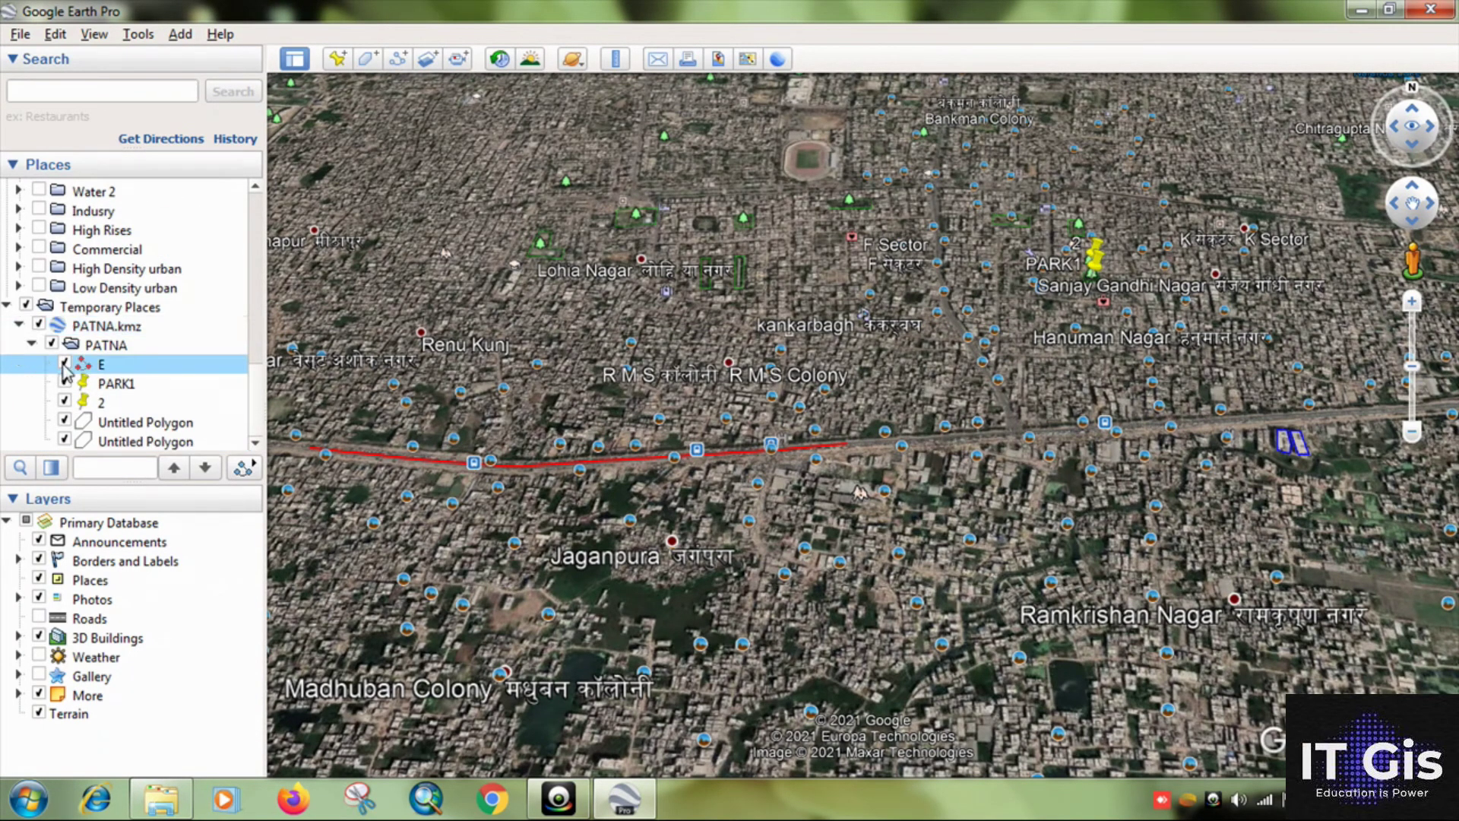
{"action": "left_click", "coordinate": [64, 364]}
{"action": "left_click", "coordinate": [64, 383]}
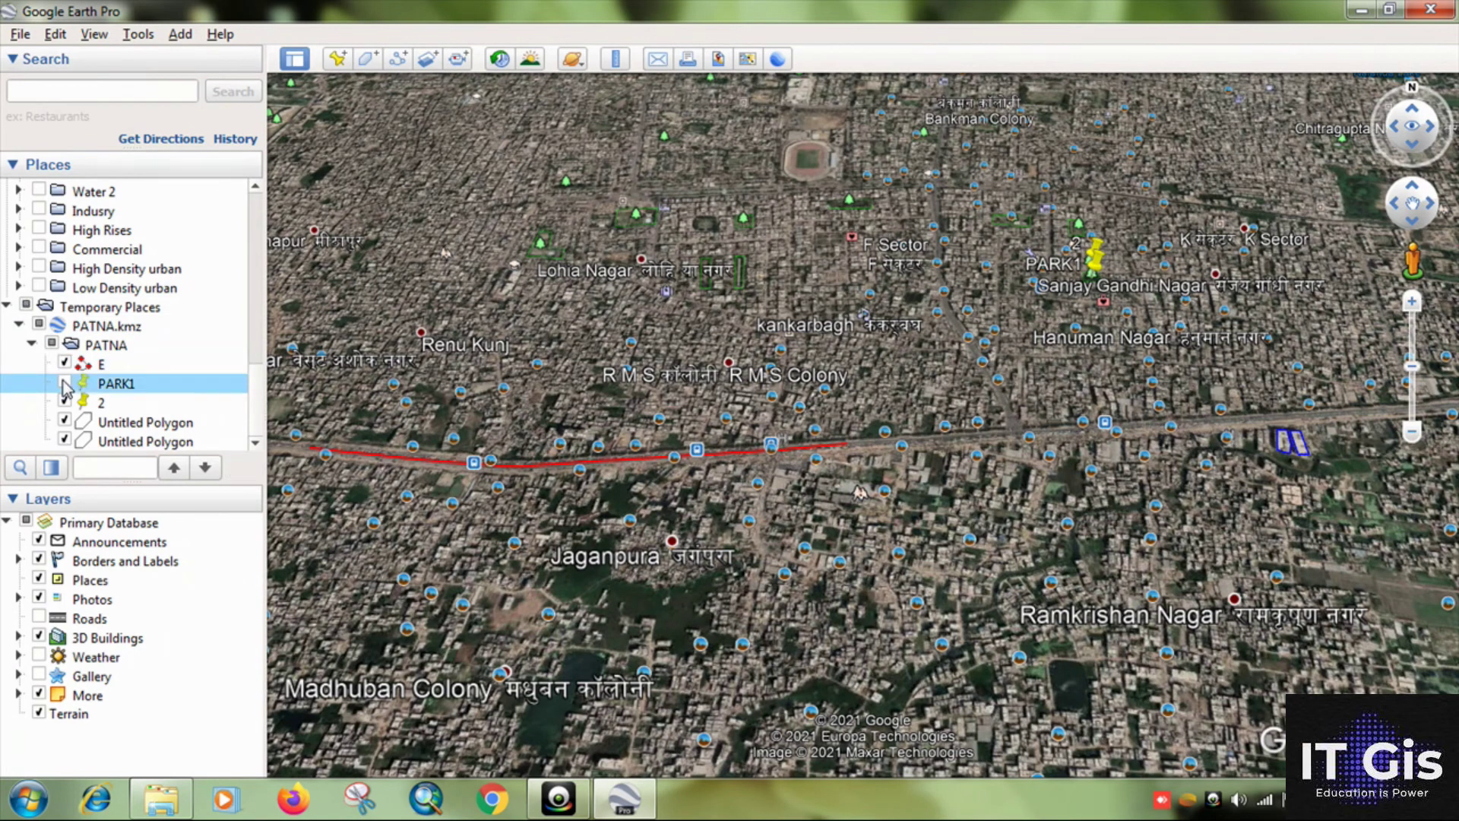
{"action": "left_click", "coordinate": [64, 383]}
{"action": "left_click", "coordinate": [65, 421]}
{"action": "left_click", "coordinate": [64, 422]}
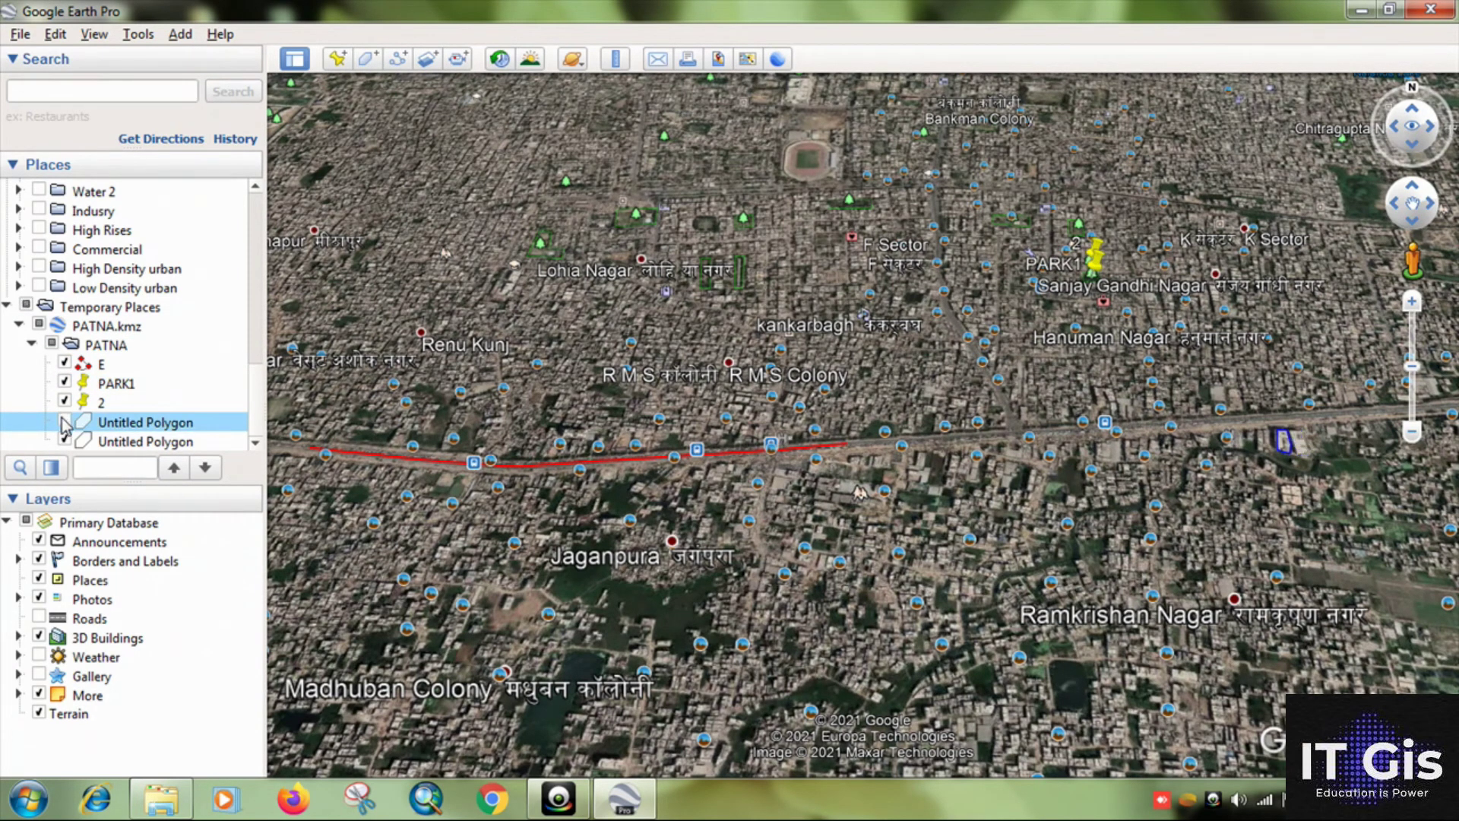
{"action": "left_click", "coordinate": [64, 422]}
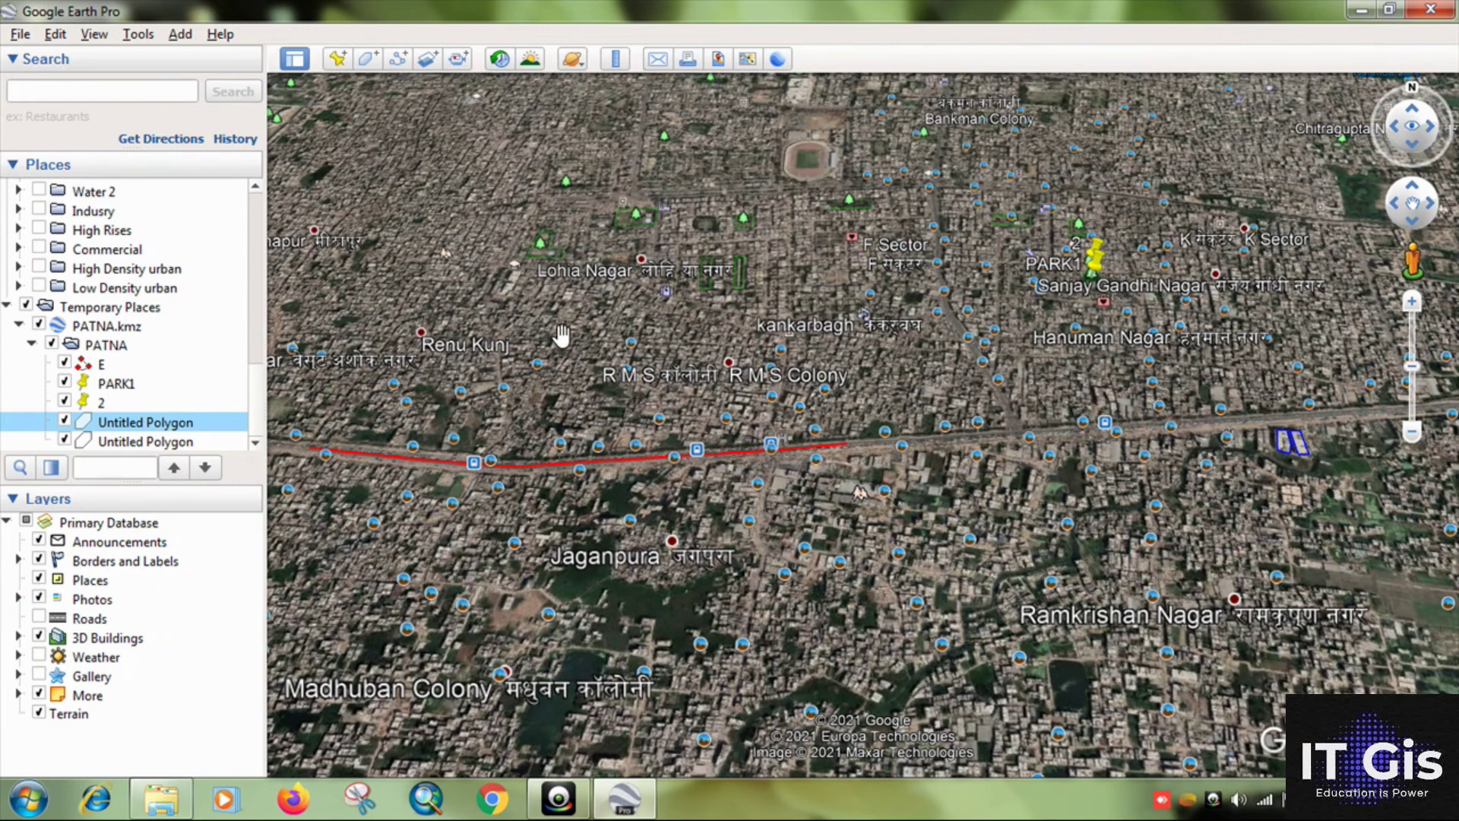
{"action": "double_click", "coordinate": [144, 421]}
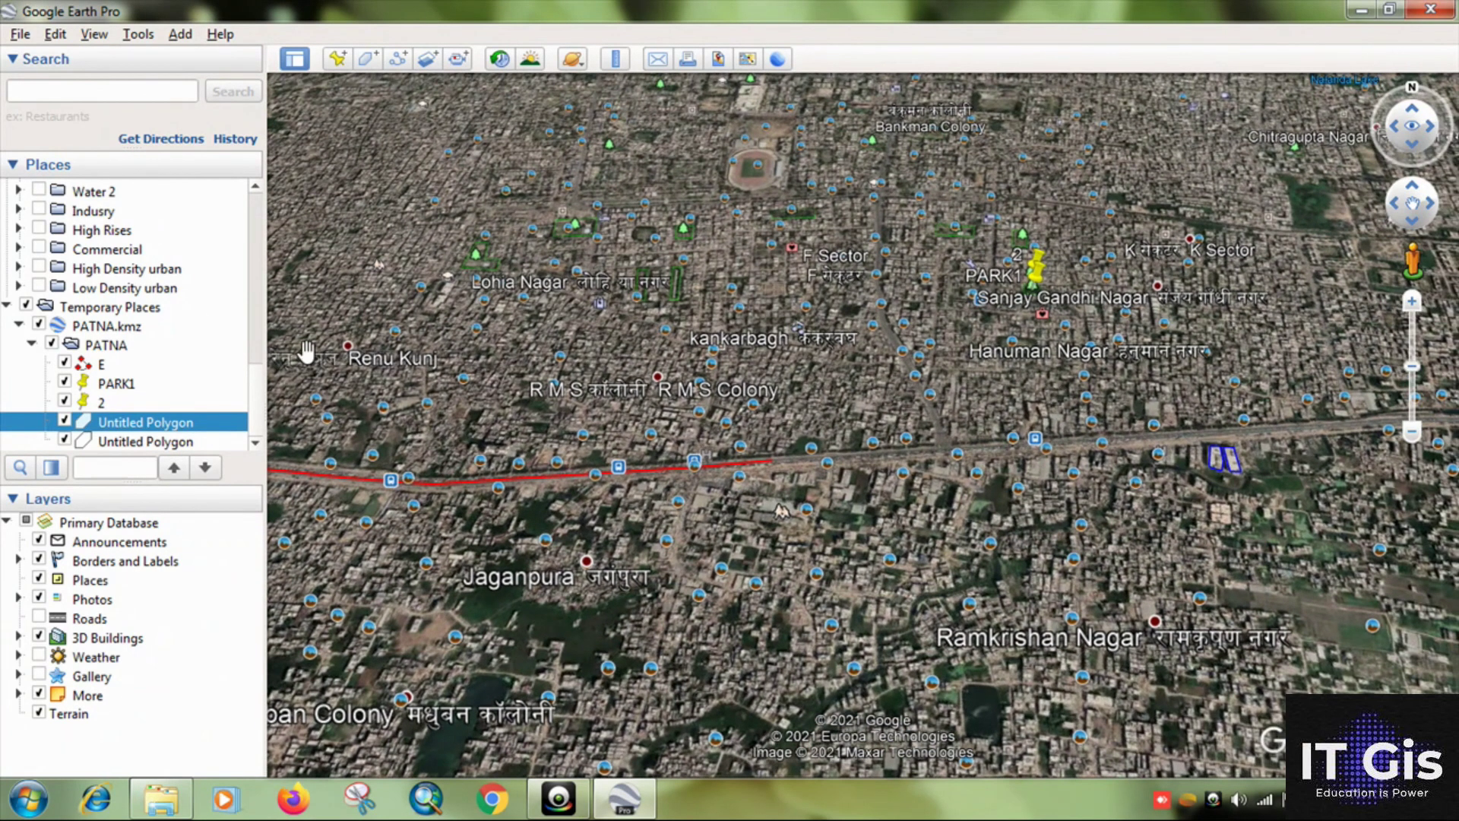
{"action": "left_click", "coordinate": [30, 343]}
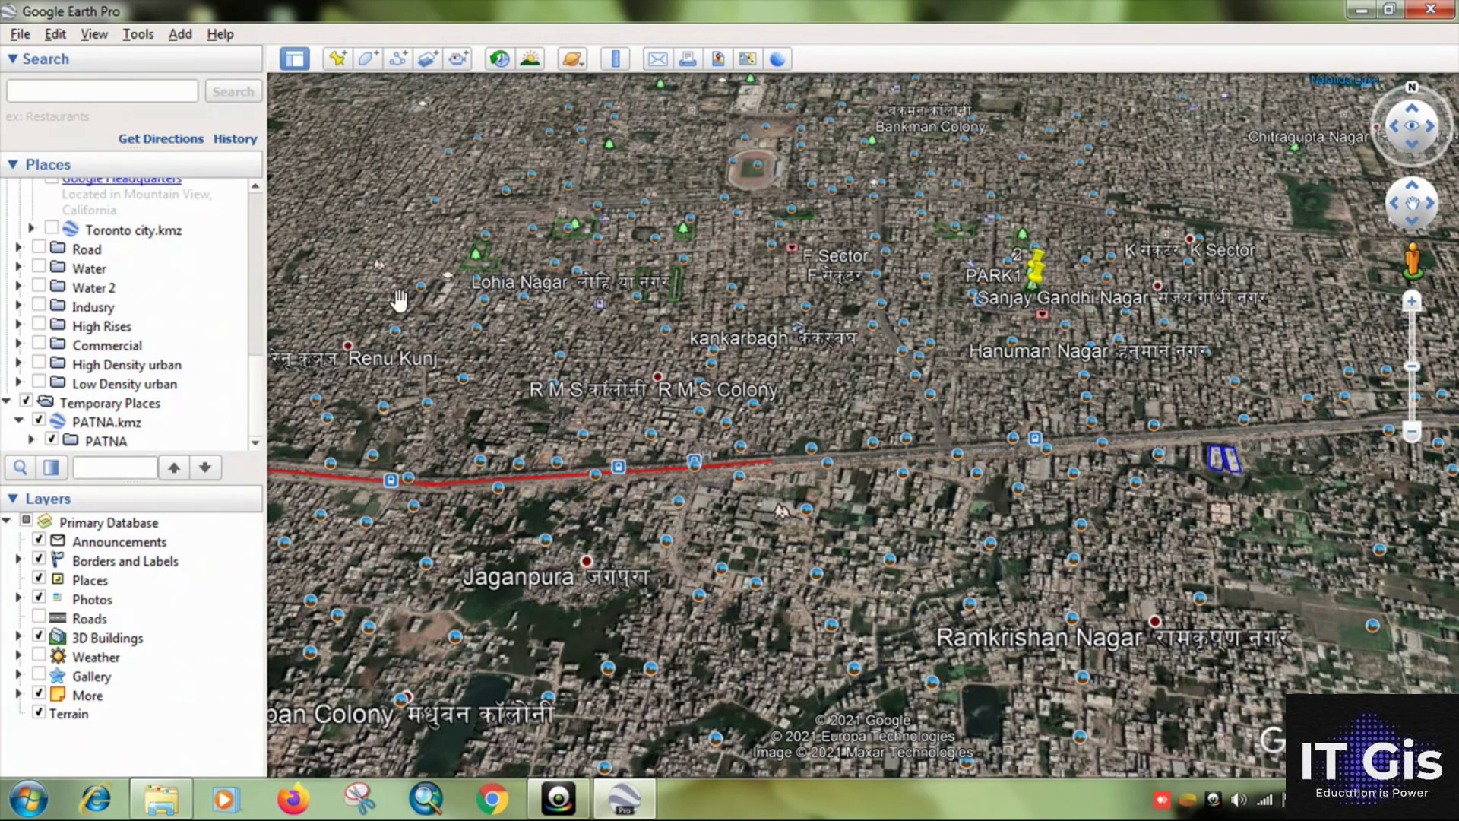